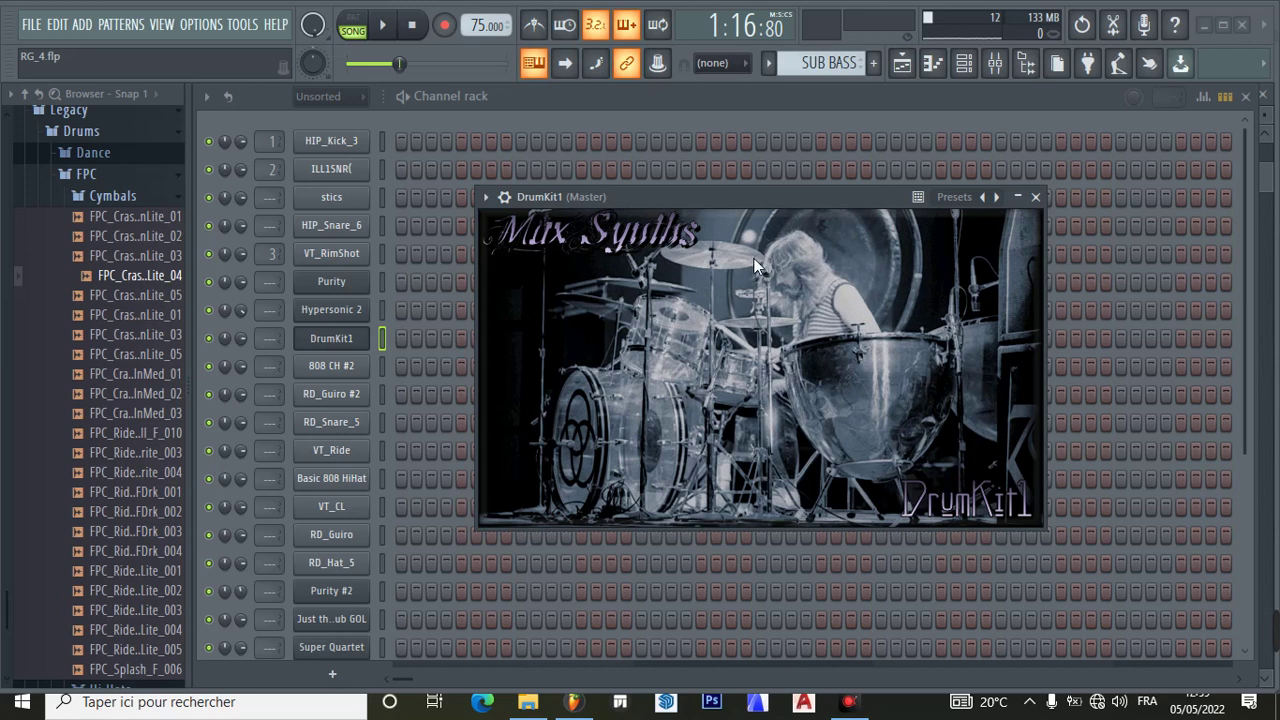
- Close the DrumKit1 plugin window and show the playlist's pattern list from its beginning
drag(801, 194, 770, 189)
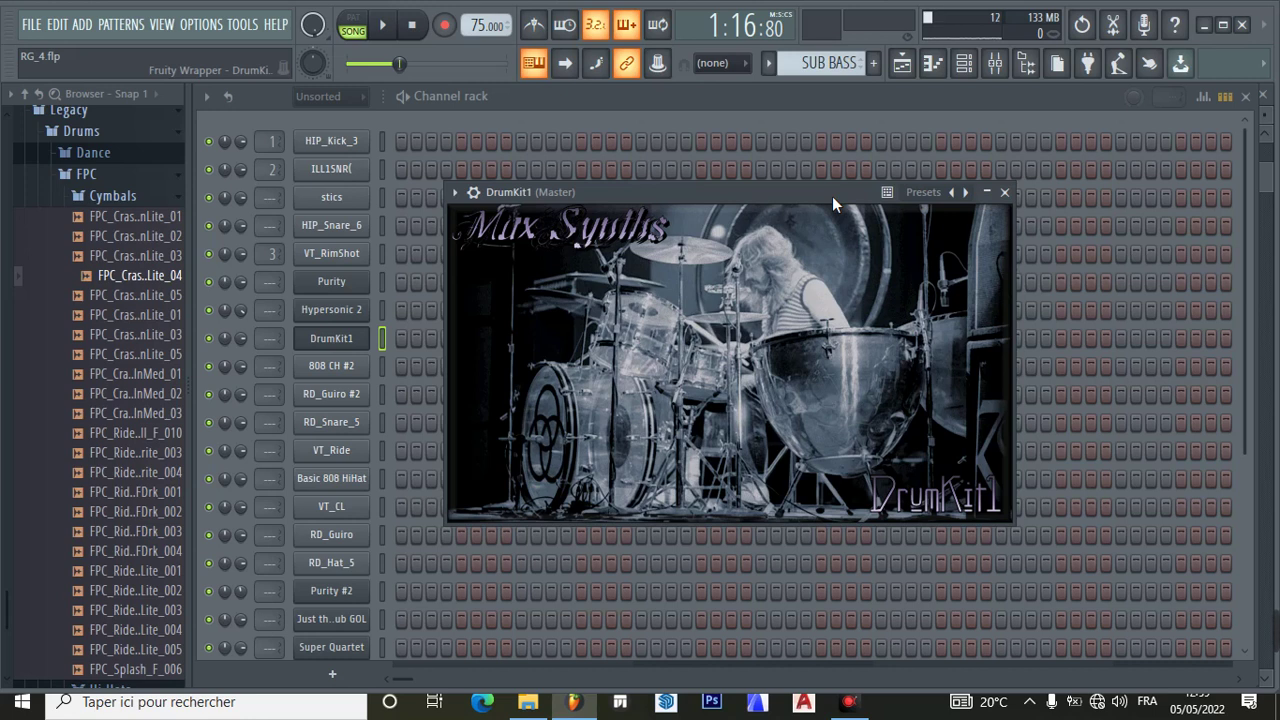
click(1005, 192)
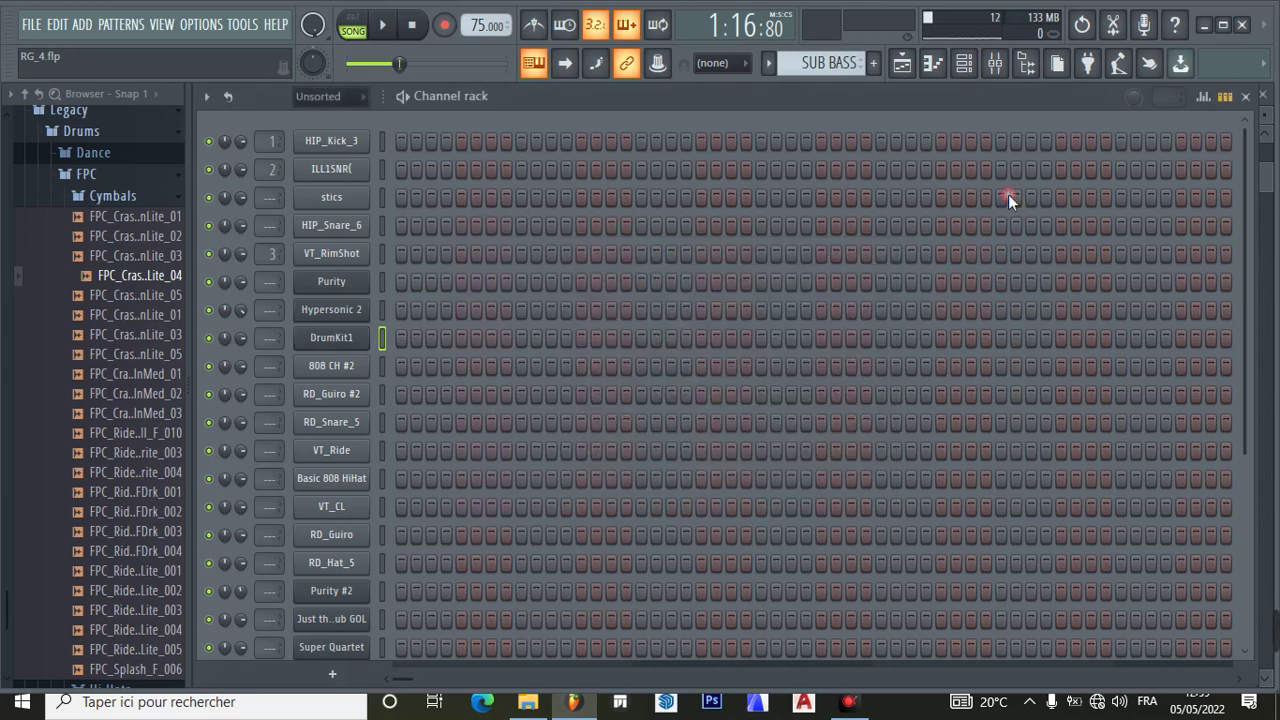
click(902, 65)
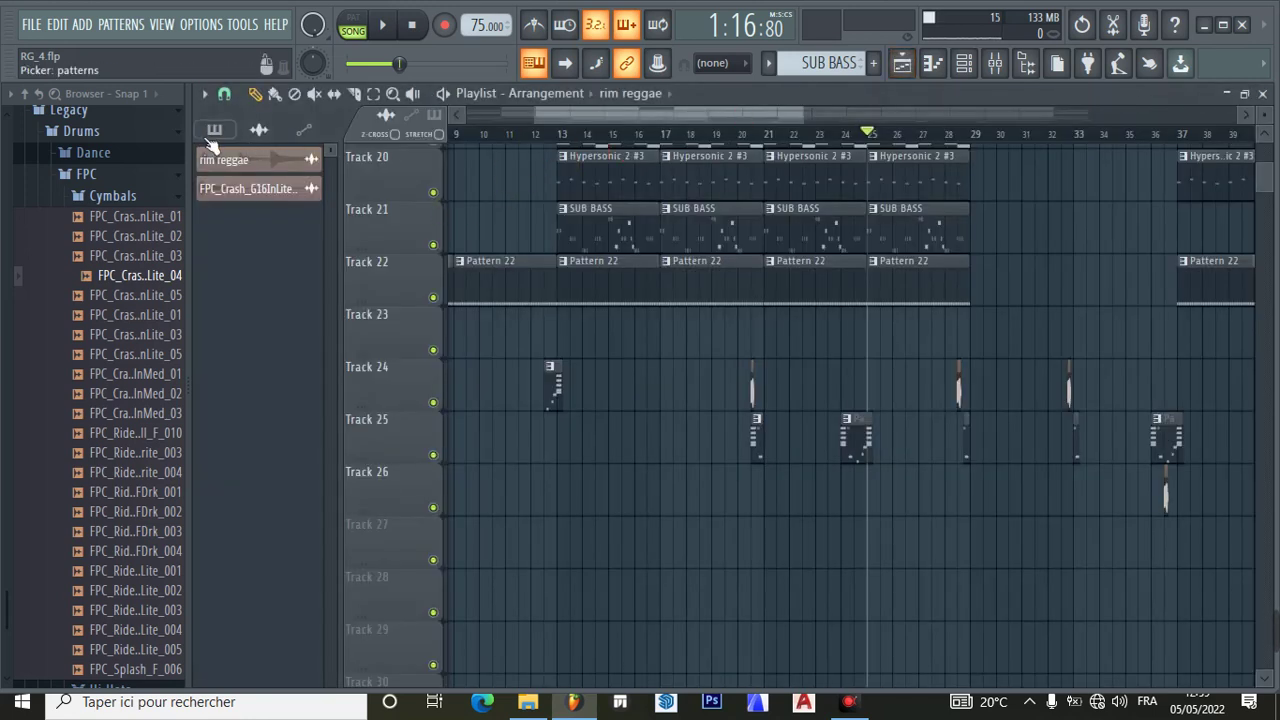
click(210, 136)
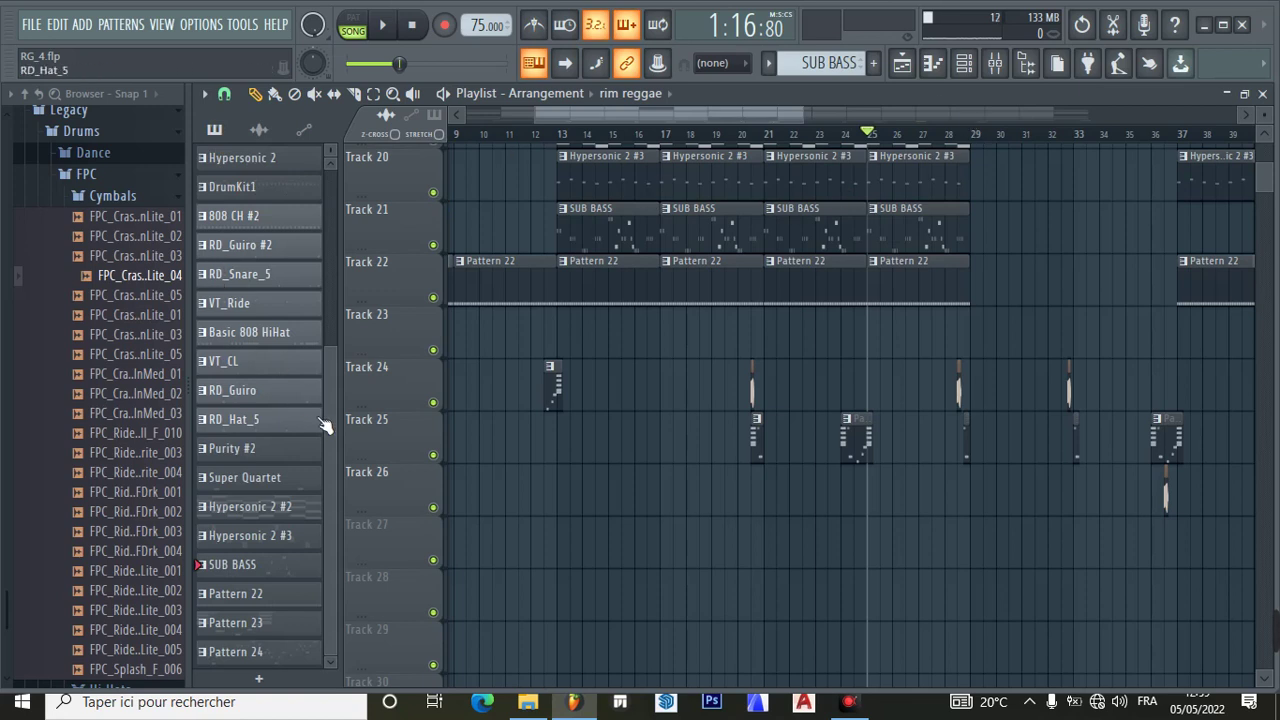
drag(330, 426, 321, 240)
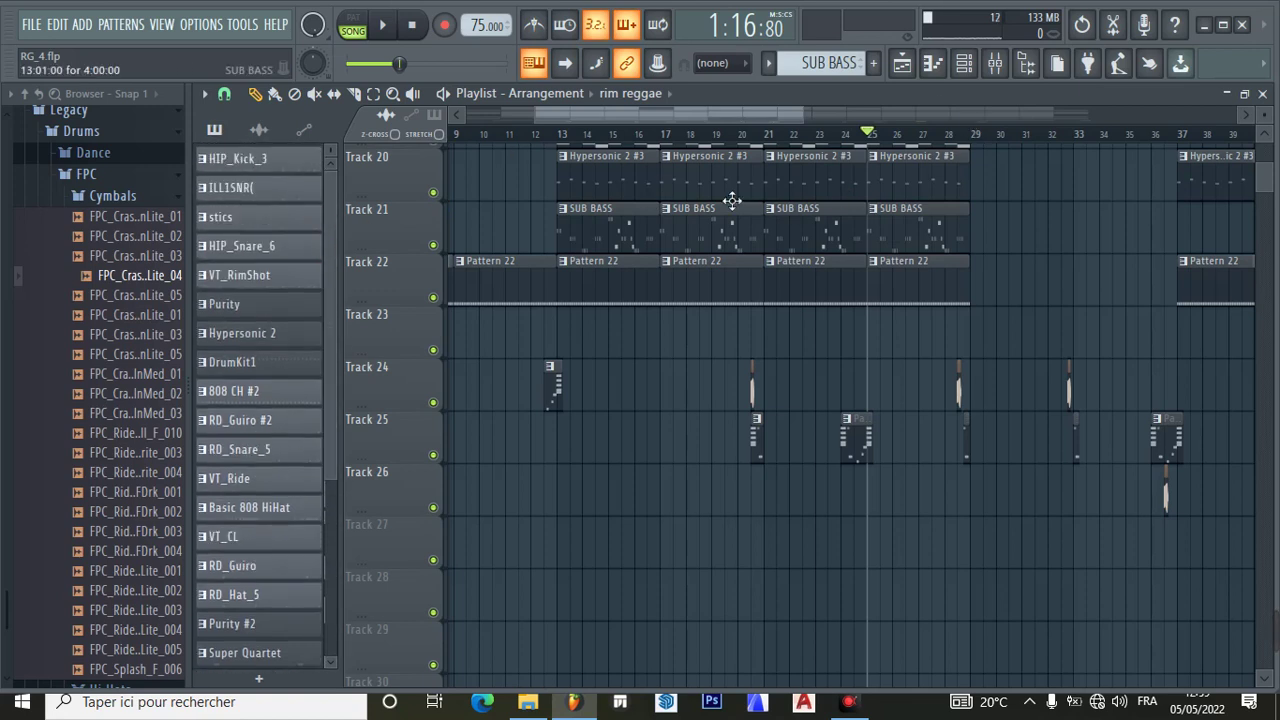
- Examine the playlist arrangement from bar 1, starting at Track 1
scroll(700, 295, up, 10)
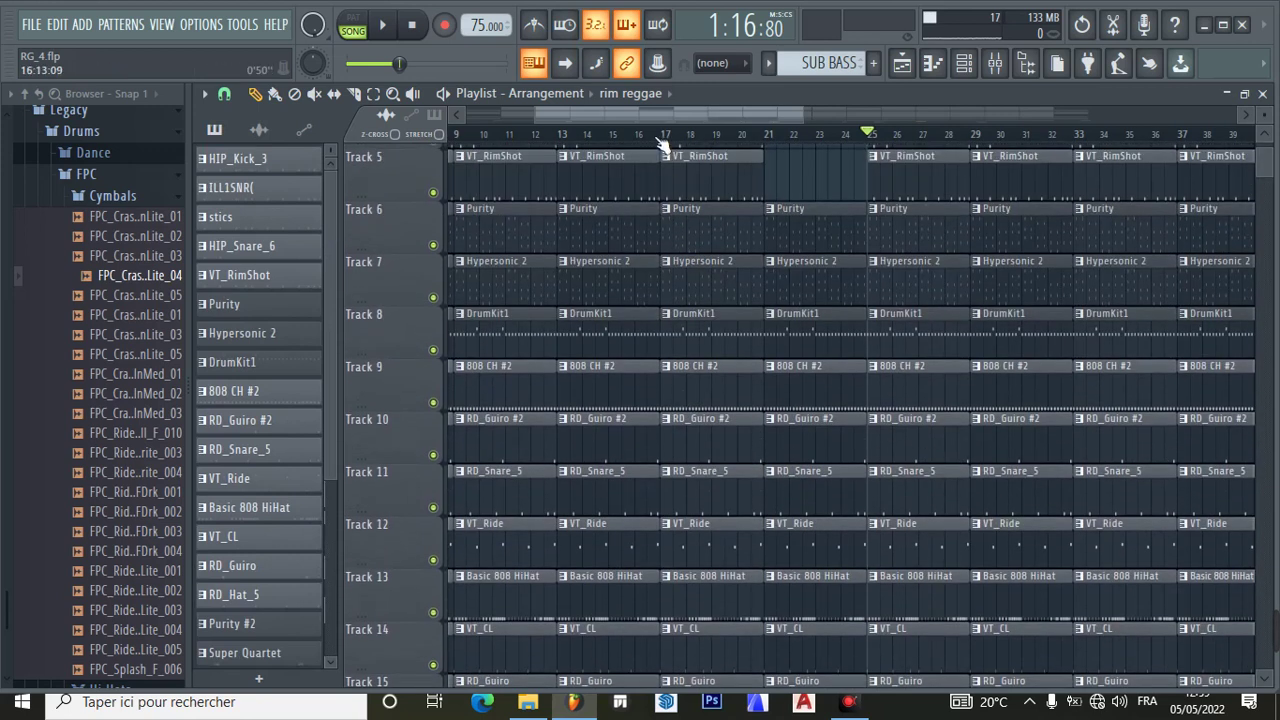
drag(652, 115, 430, 140)
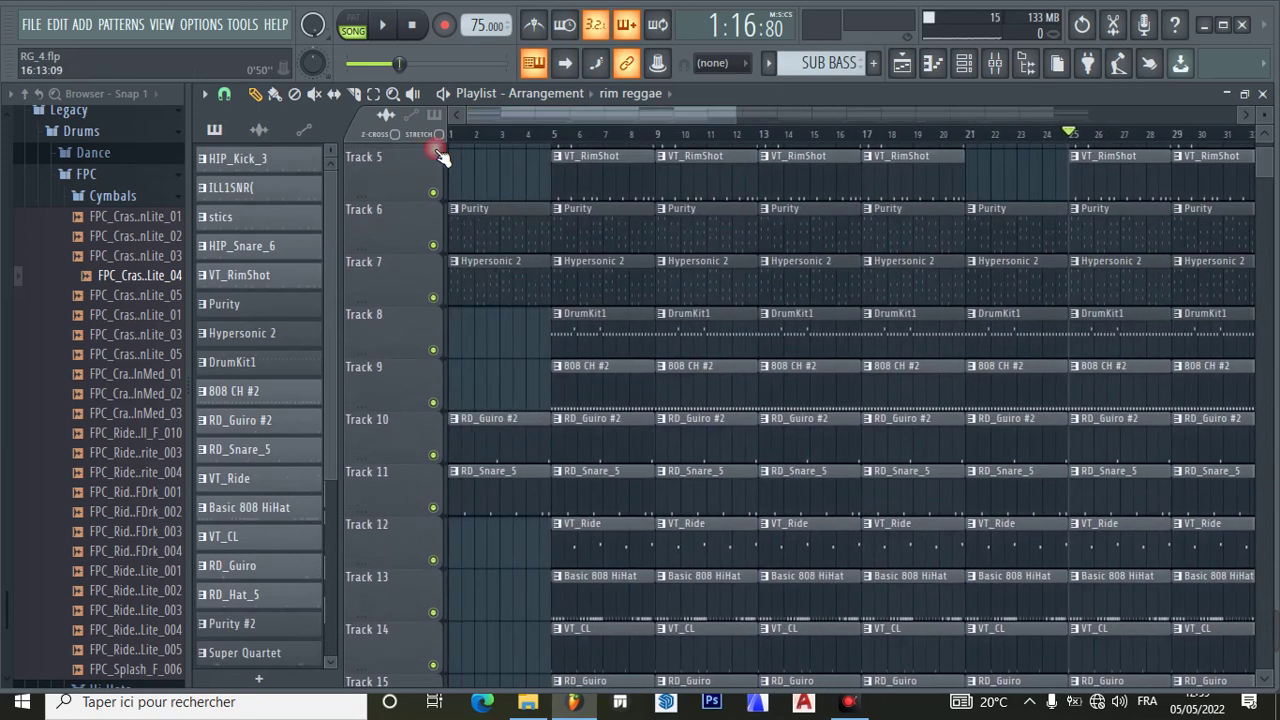
scroll(466, 178, up, 2)
scroll(466, 185, up, 1)
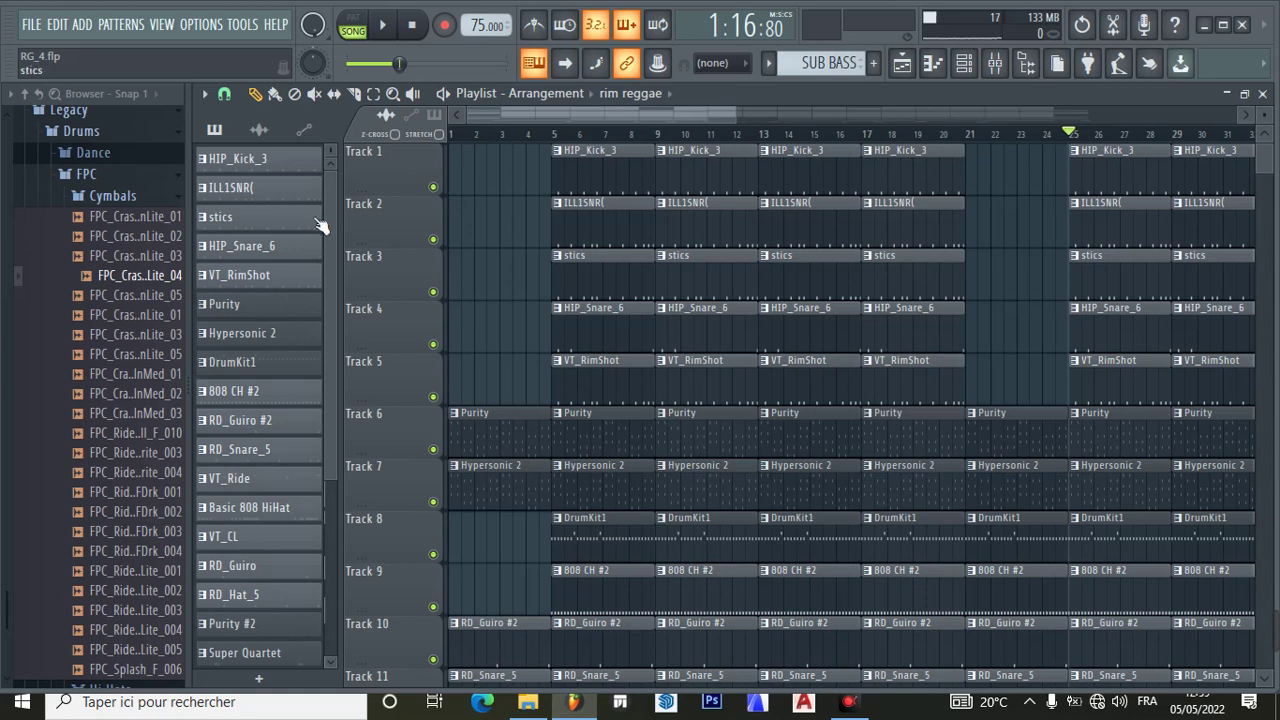
mouse_move(324, 233)
mouse_down()
mouse_move(337, 412)
mouse_move(328, 220)
mouse_up()
drag(331, 256, 336, 187)
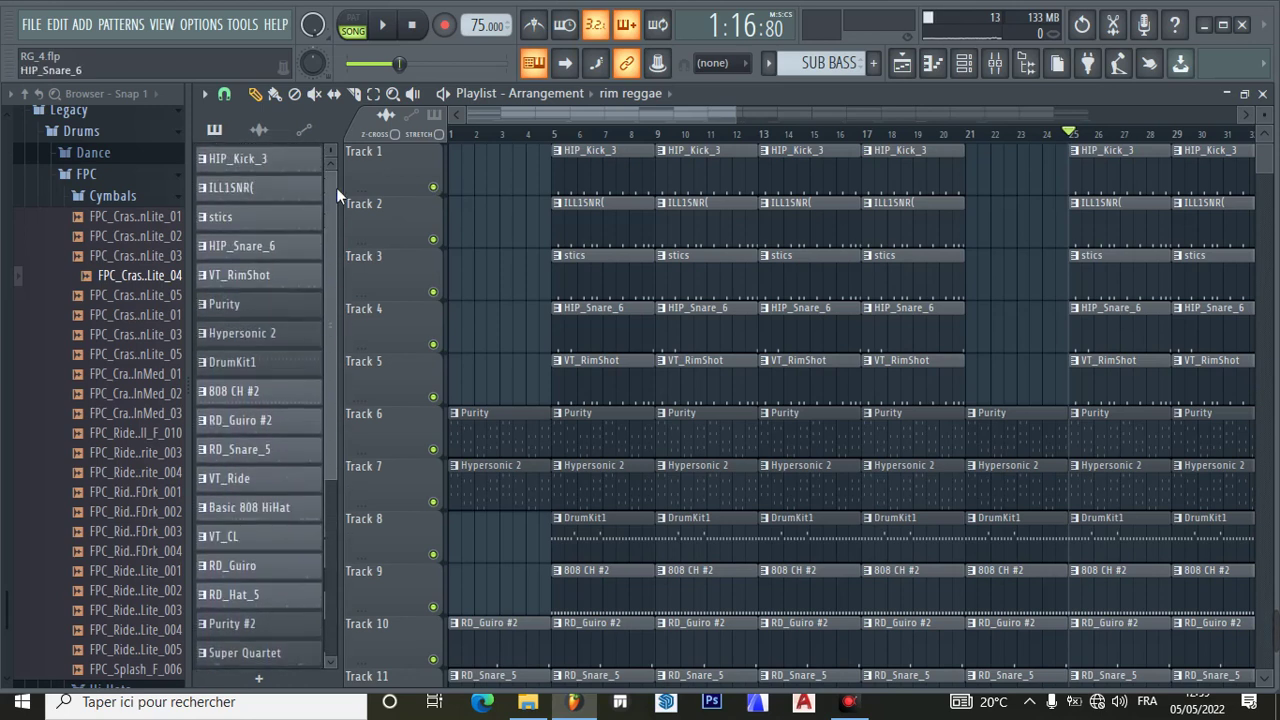
- Select the HIP_Kick_3 pattern and inspect its sample in the channel settings from the channel rack
click(263, 163)
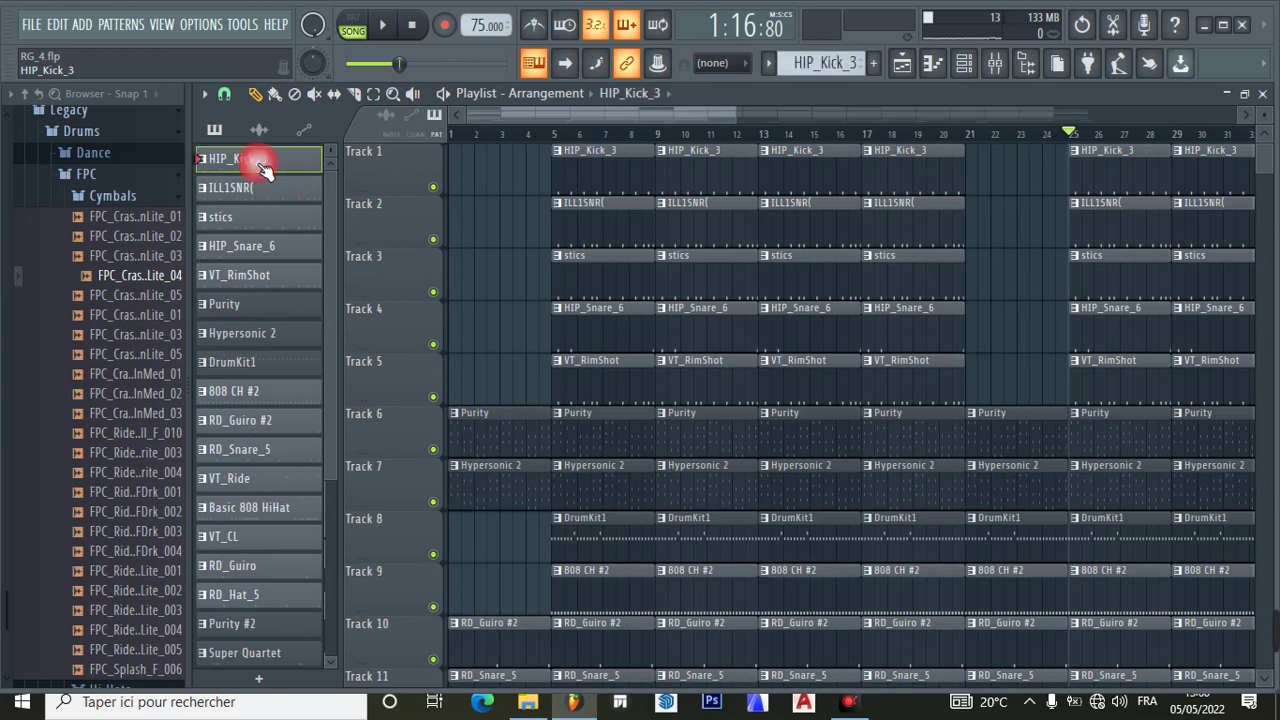
click(963, 63)
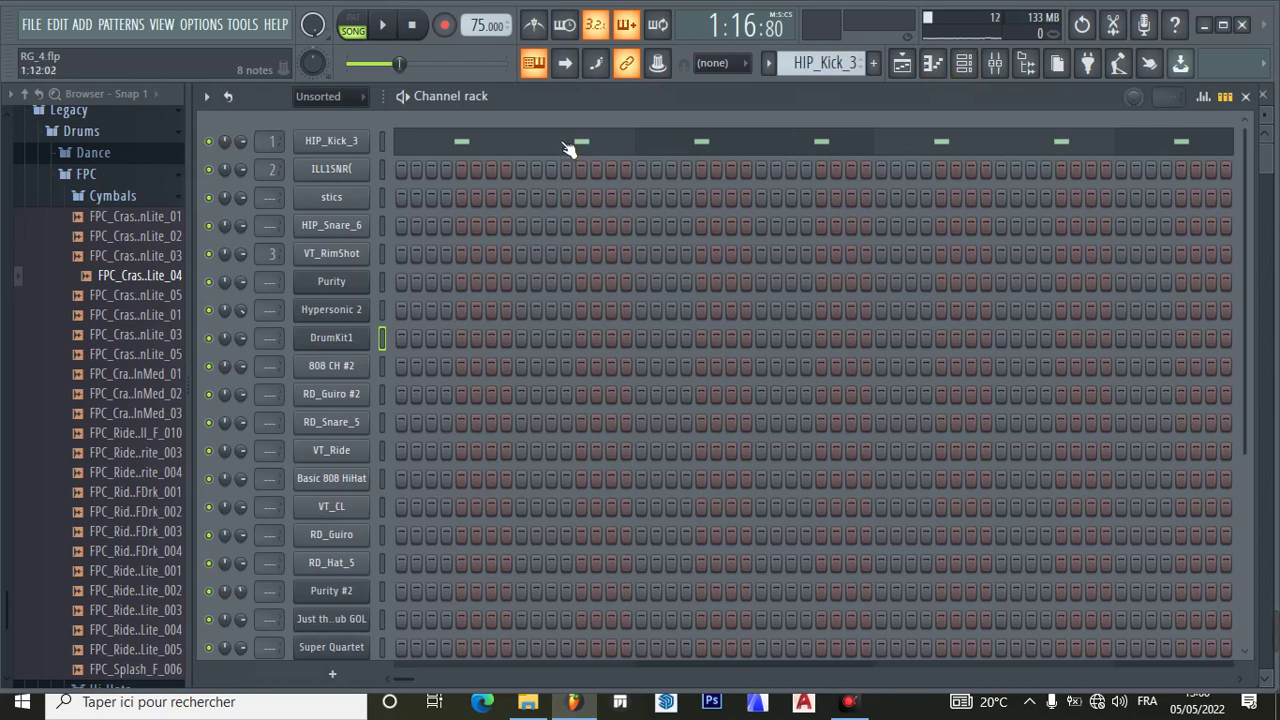
click(330, 146)
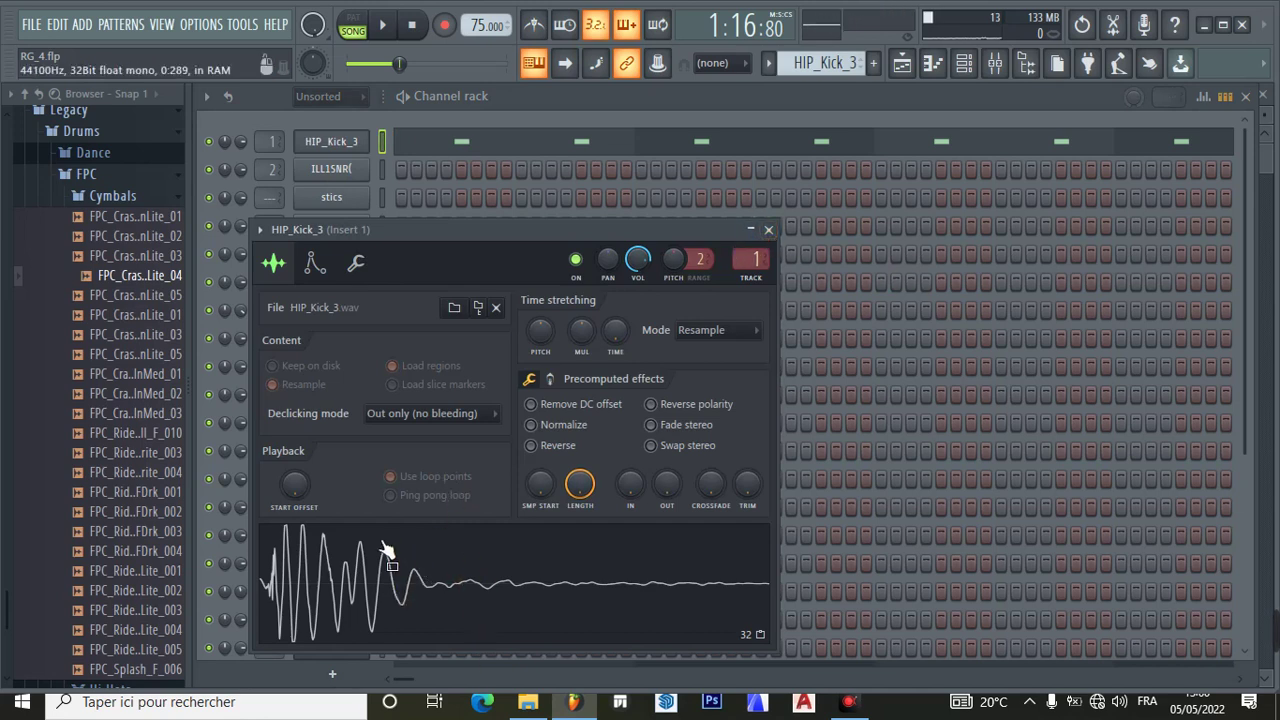
click(768, 231)
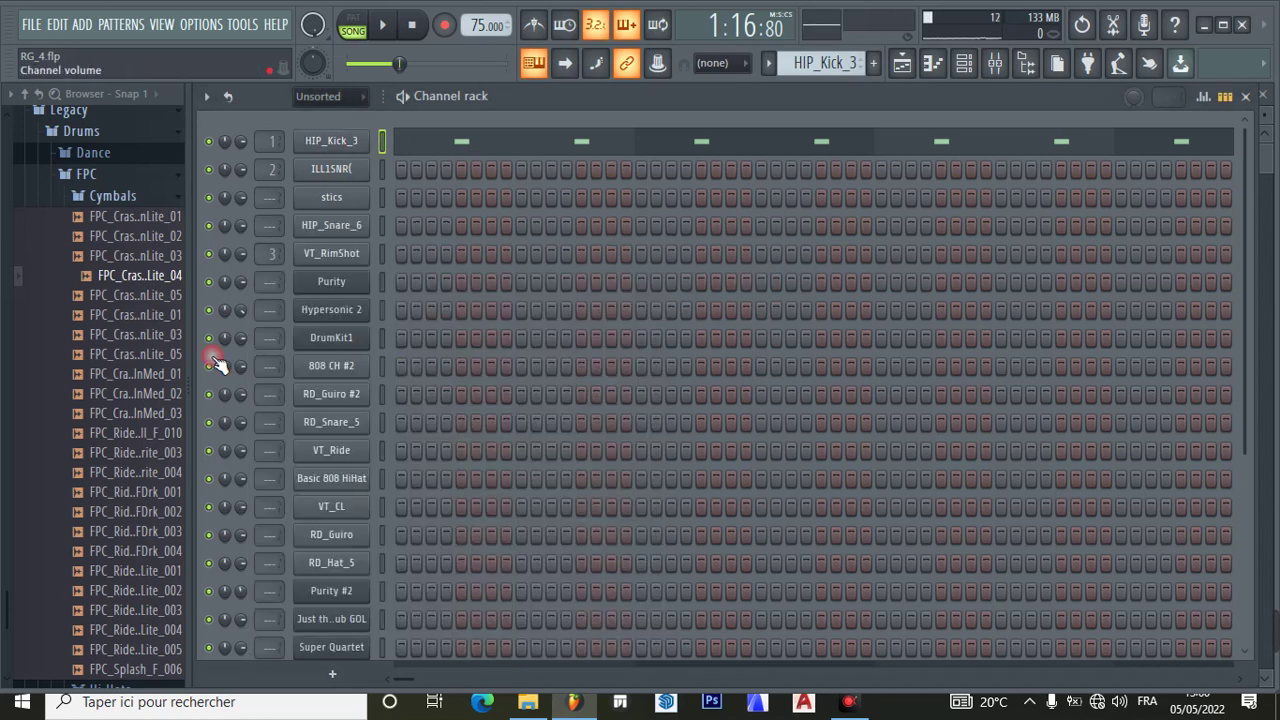
- Browse the HipHop drum samples and preview HIP_Snare_3 and HIP_Kick_3
click(103, 203)
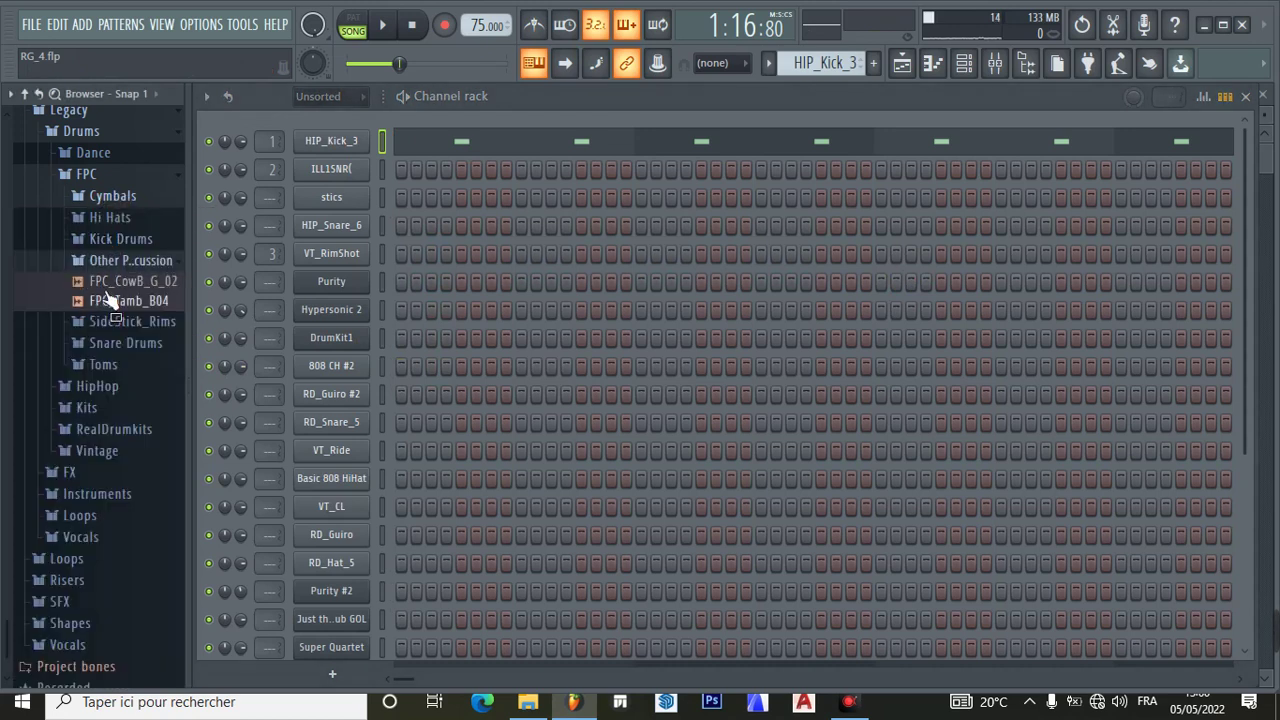
click(106, 262)
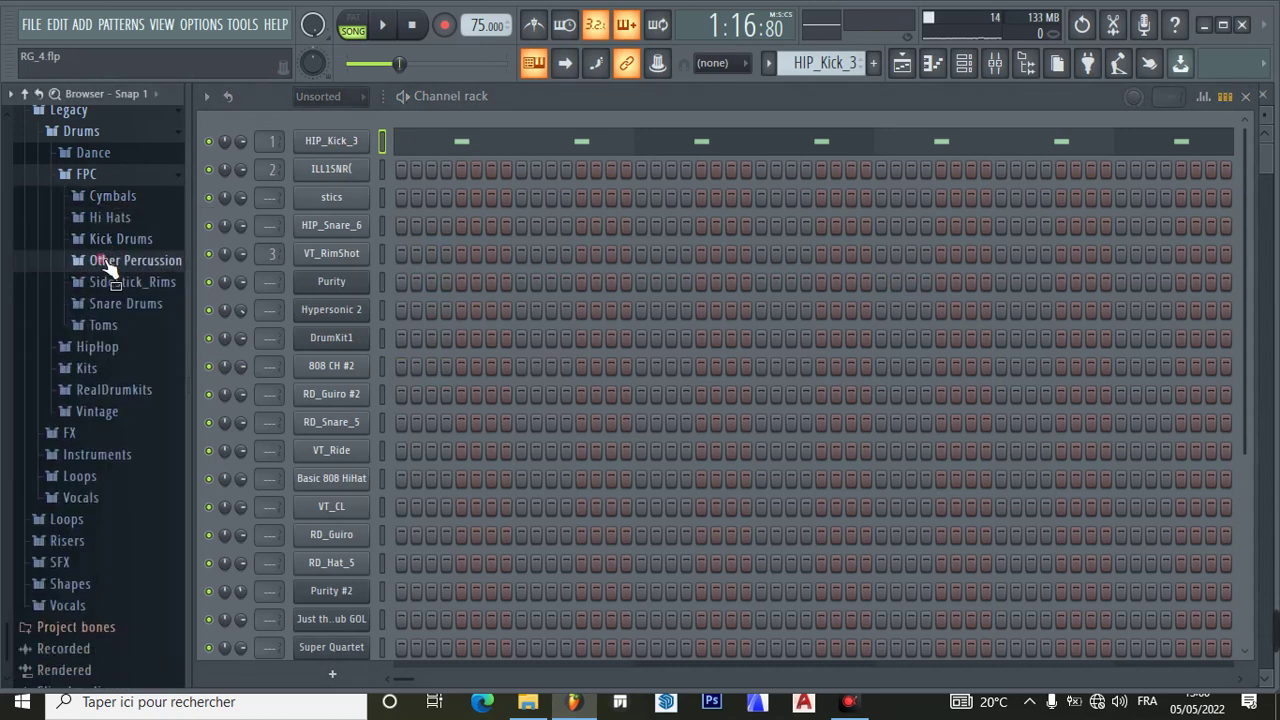
click(98, 348)
scroll(104, 350, down, 5)
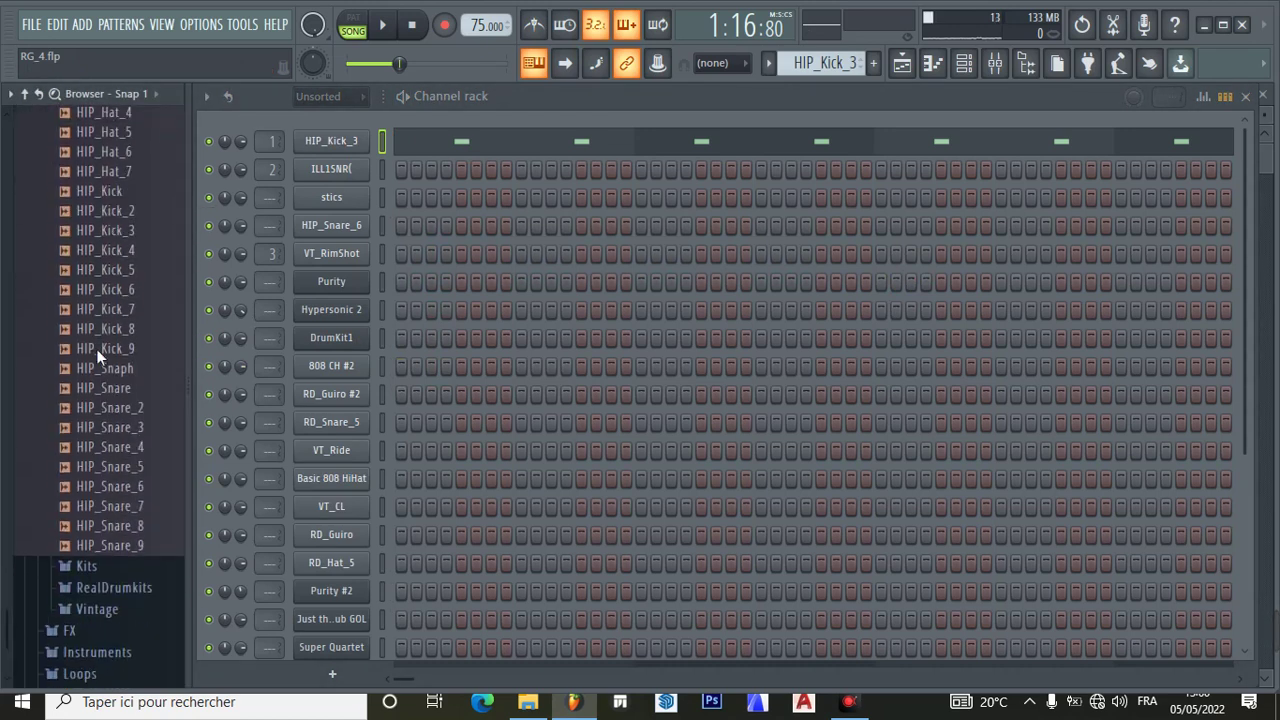
click(118, 428)
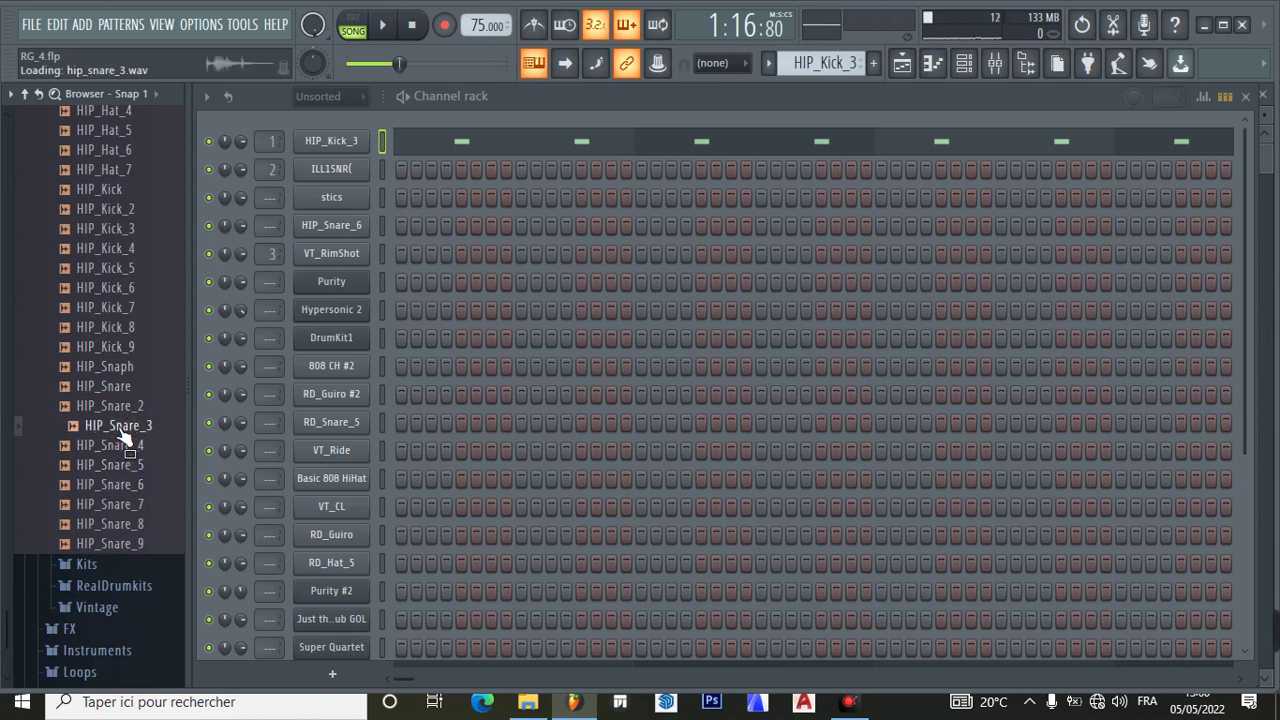
click(110, 229)
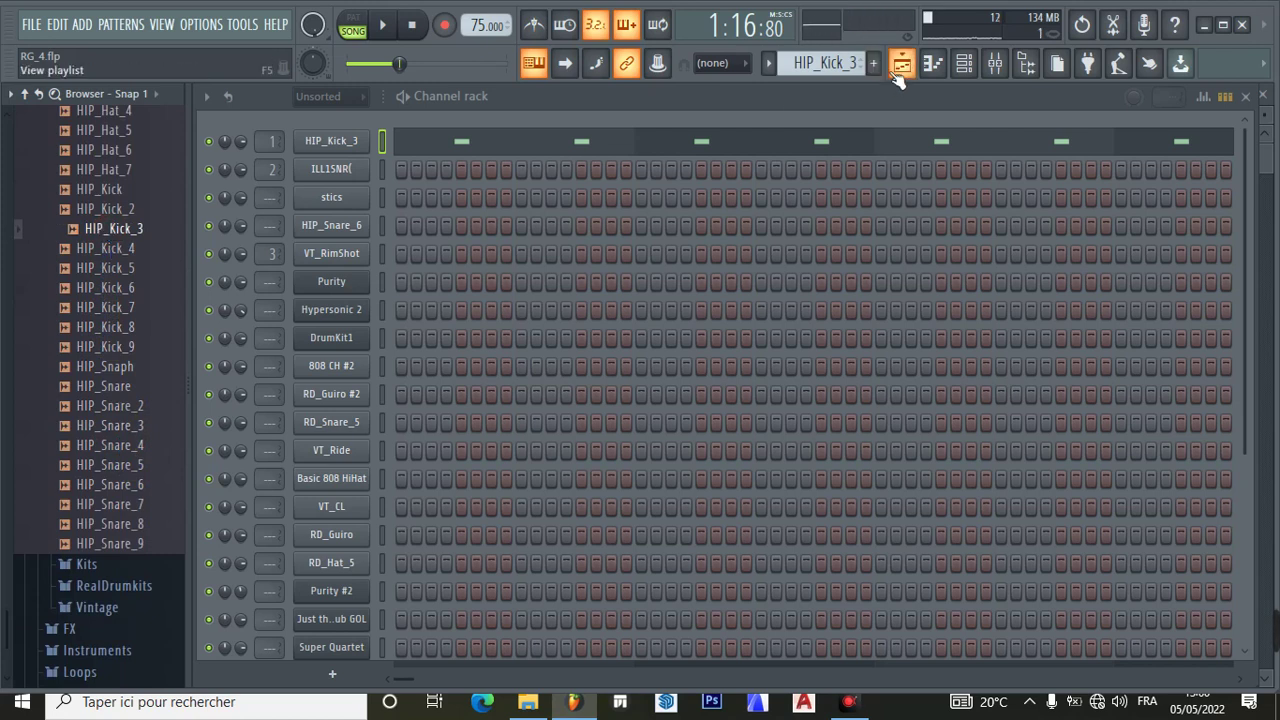
- Show the HIP_Kick_3 notes in the piano roll and play them in pattern mode
click(641, 146)
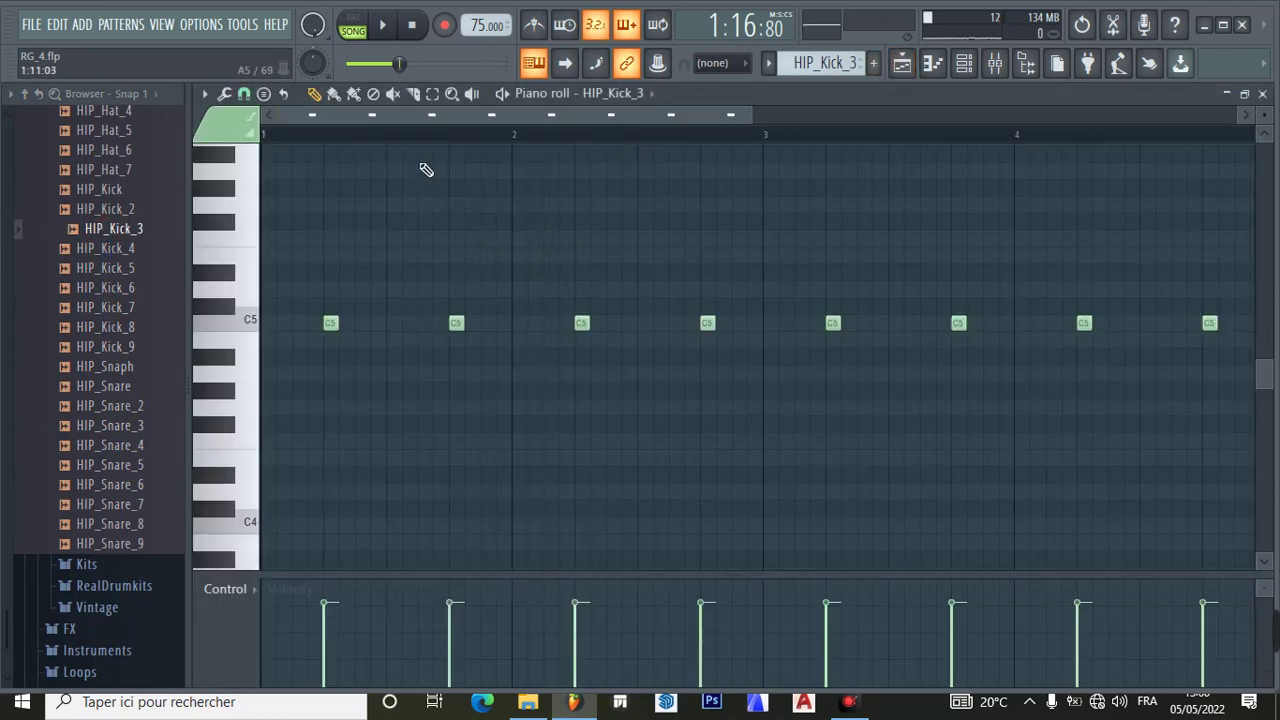
click(415, 30)
click(385, 26)
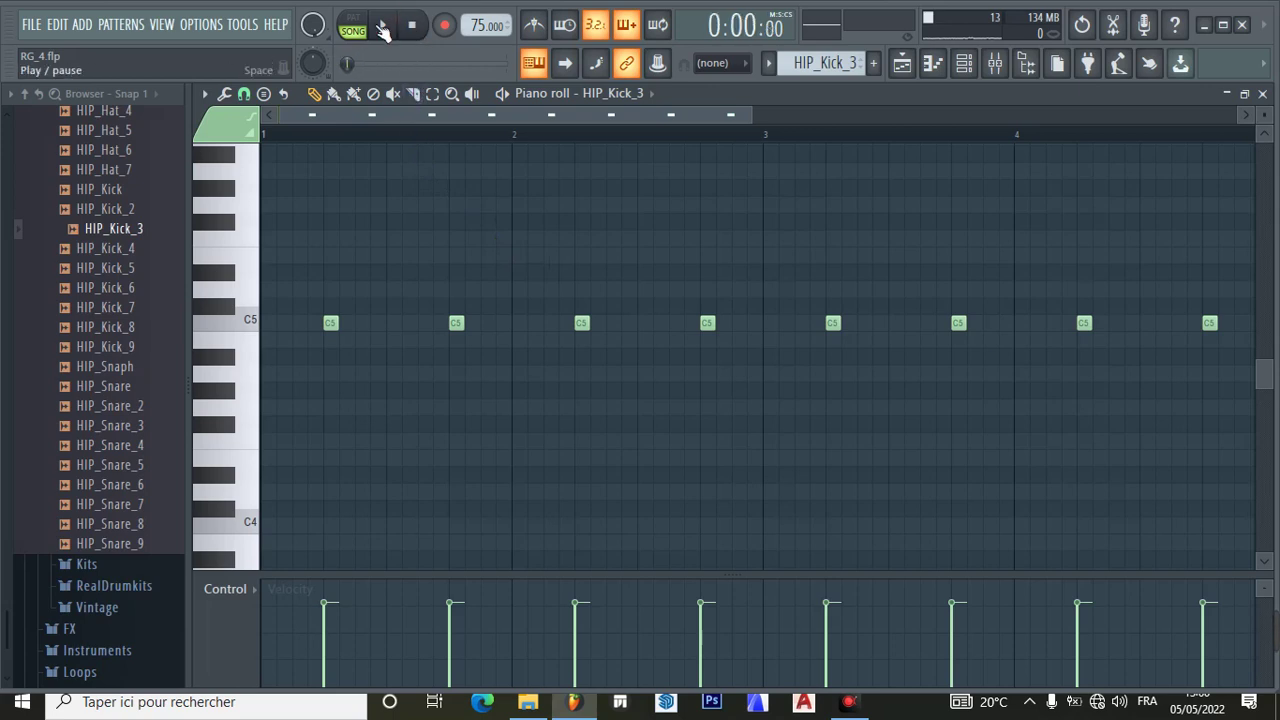
click(356, 28)
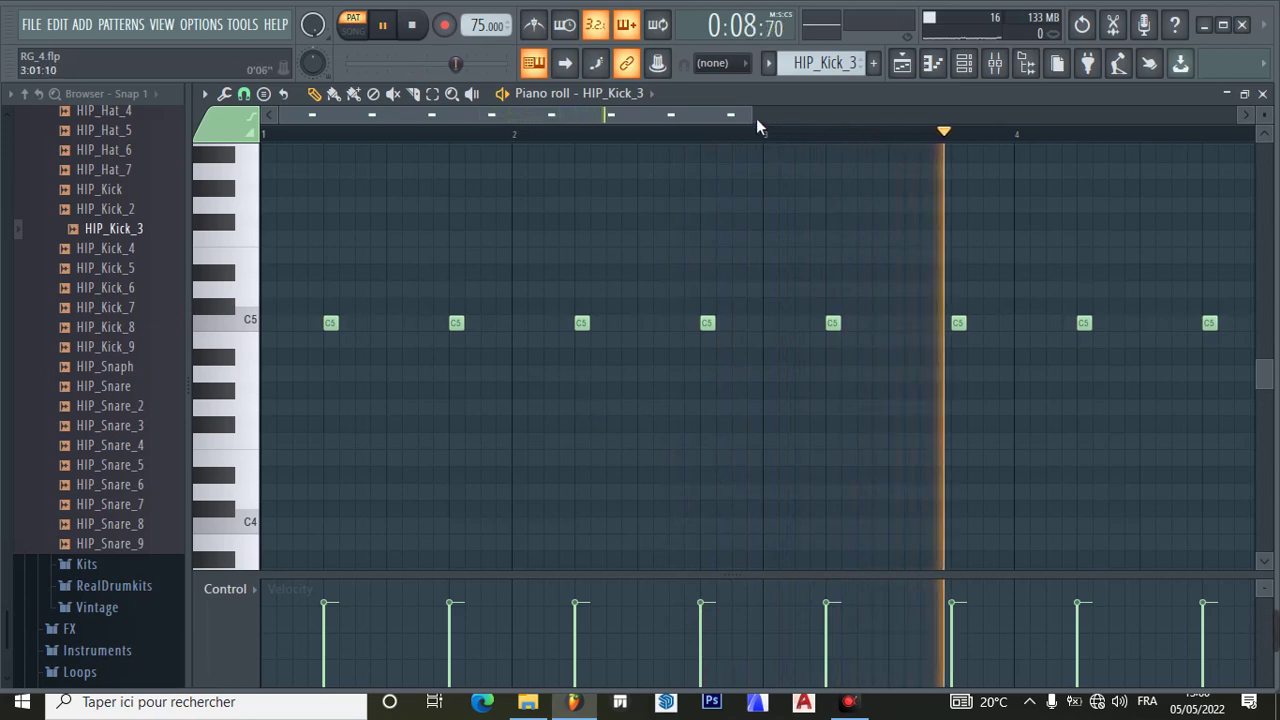
drag(763, 123, 905, 133)
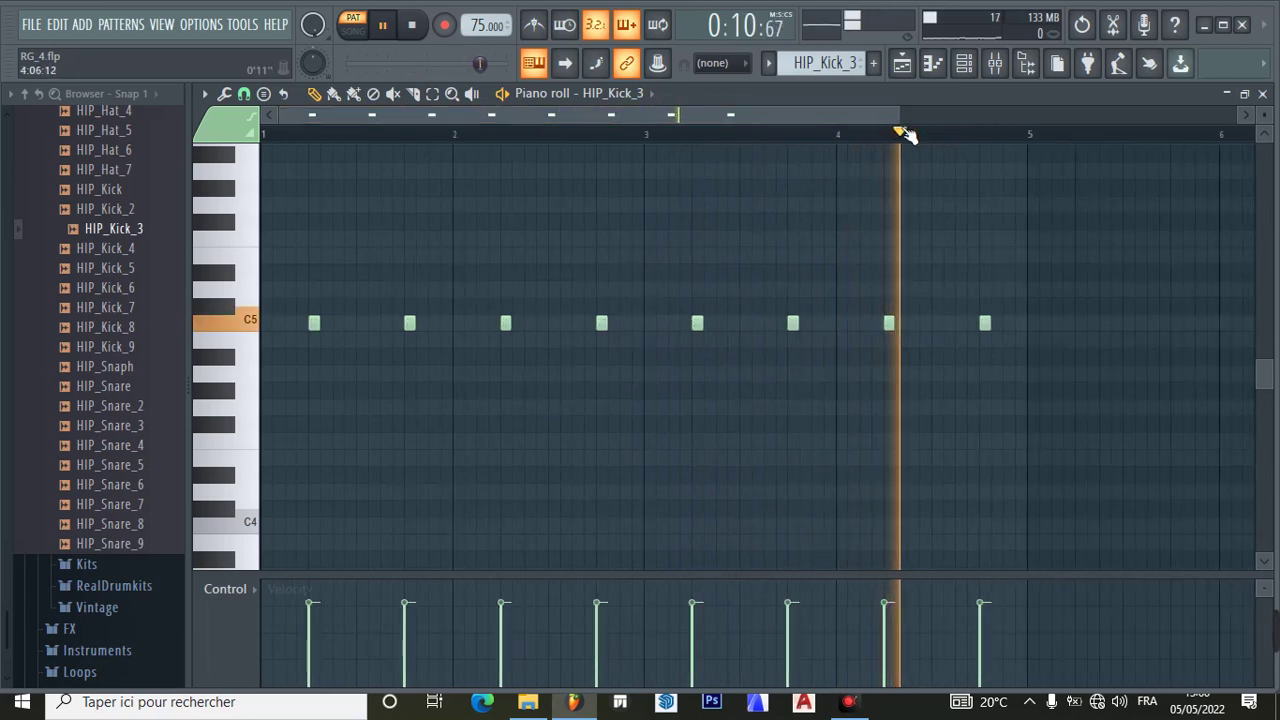
click(382, 26)
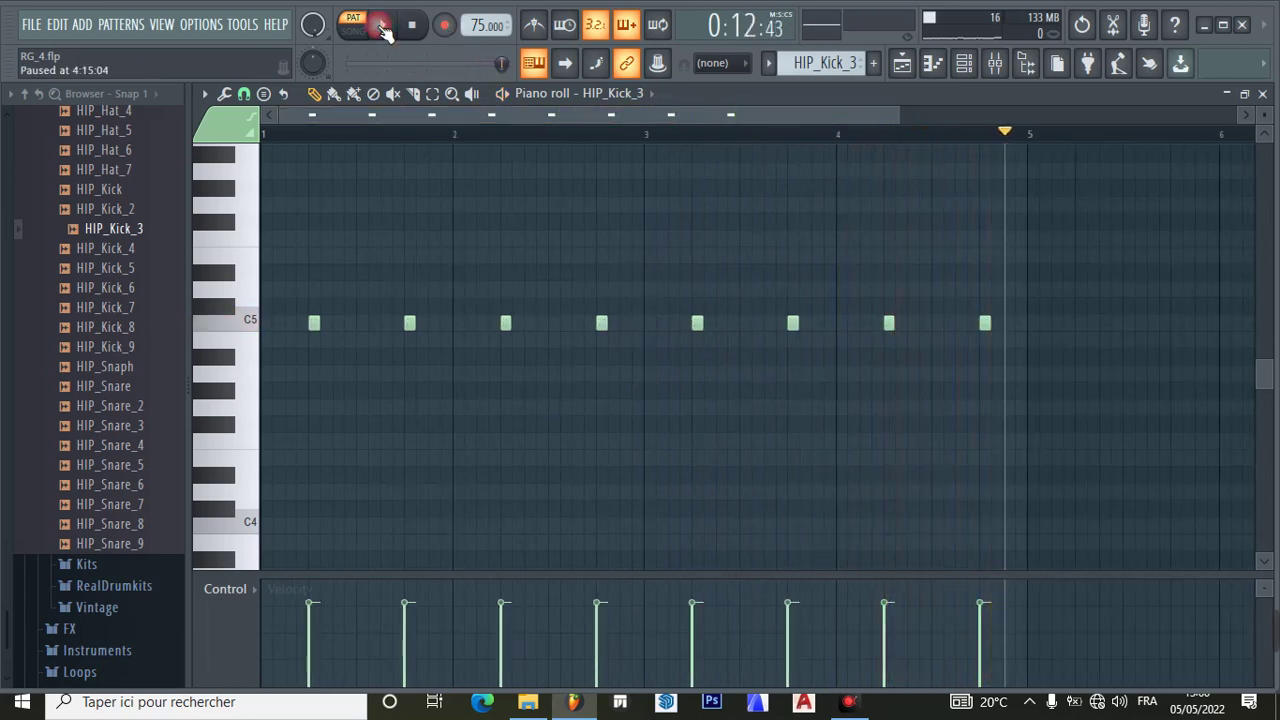
- Switch to the ILL1SNR( pattern and audition its sample in the channel settings
drag(805, 72, 805, 60)
click(964, 63)
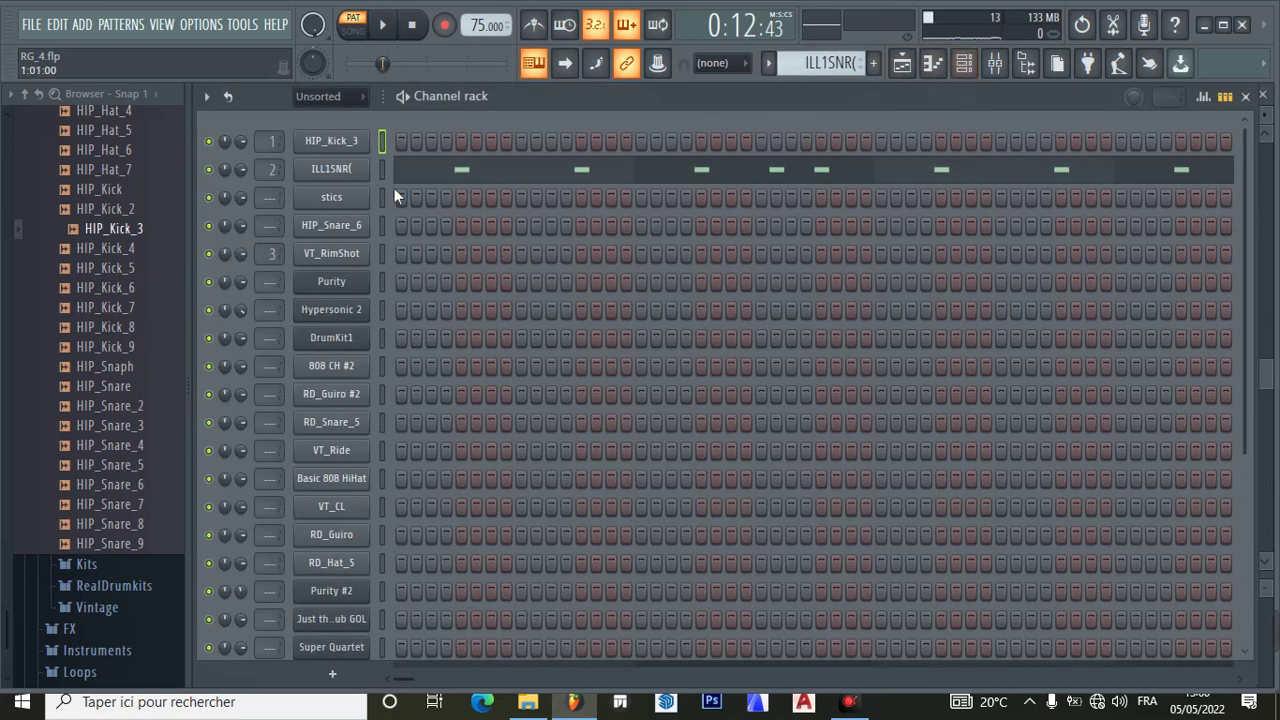
click(350, 172)
click(423, 589)
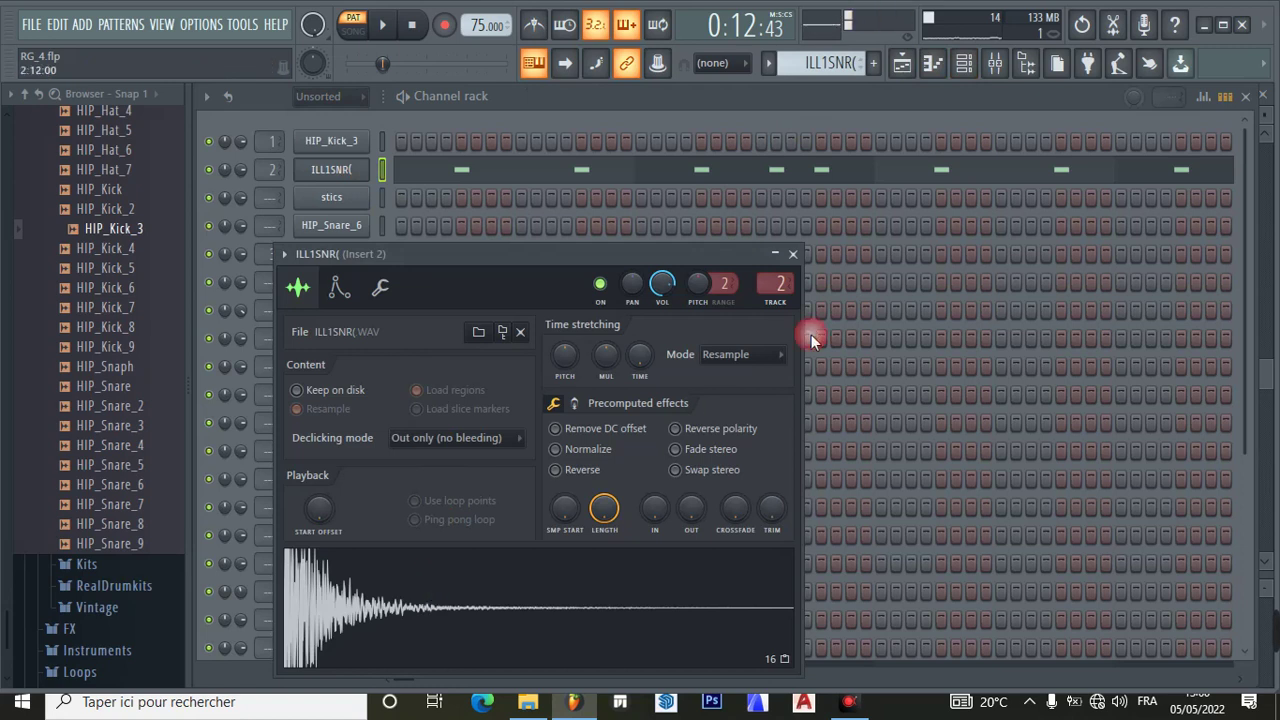
click(794, 256)
- Show the ILL1SNR( notes in the piano roll and play the pattern from its start
click(477, 177)
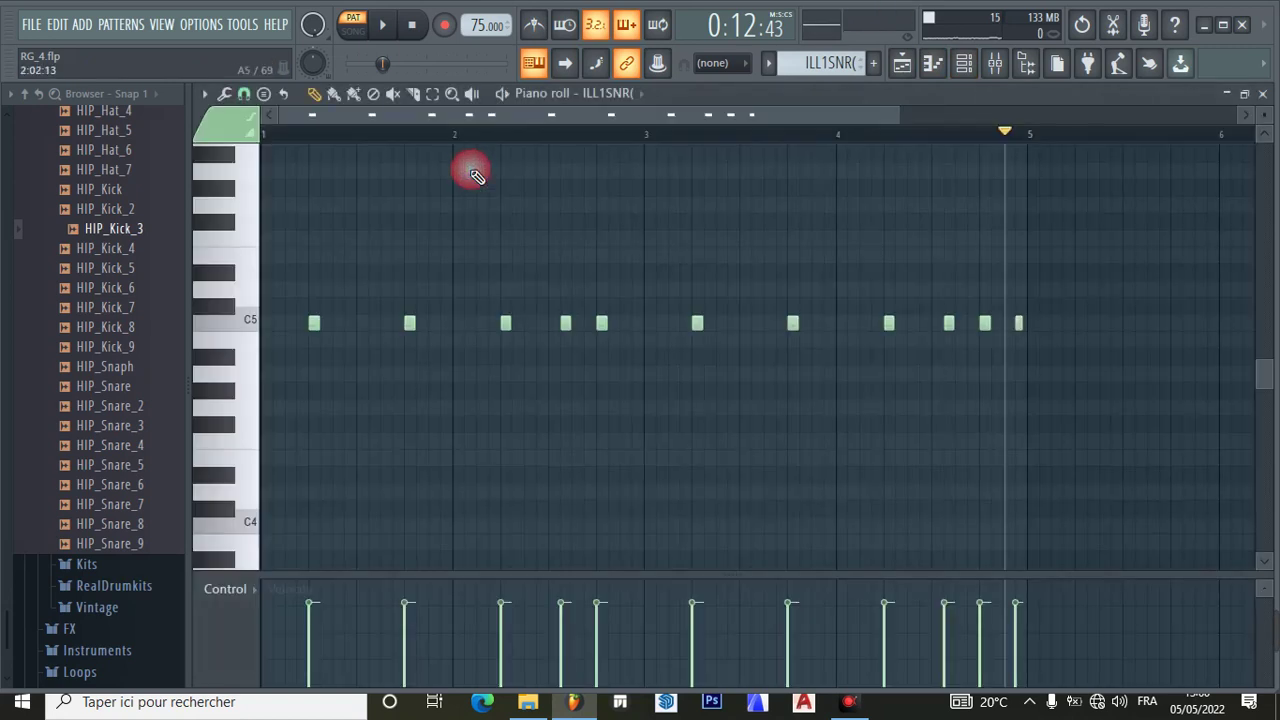
click(411, 30)
click(382, 25)
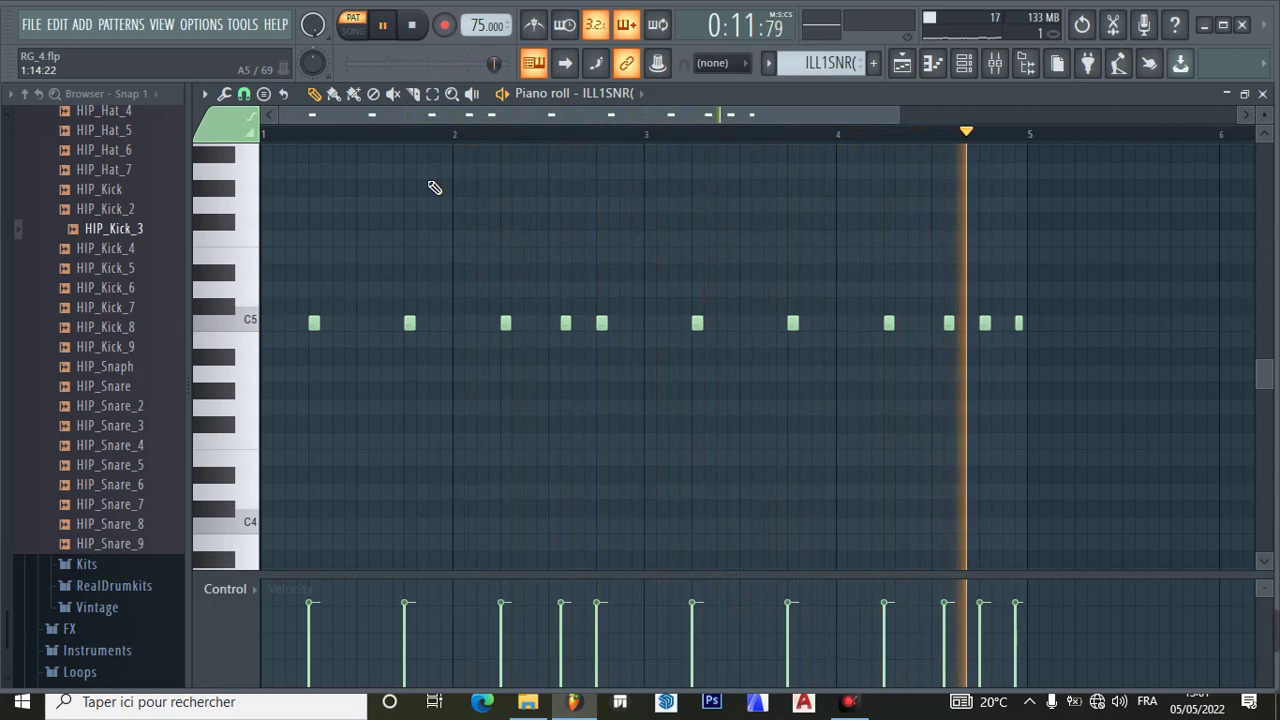
click(388, 27)
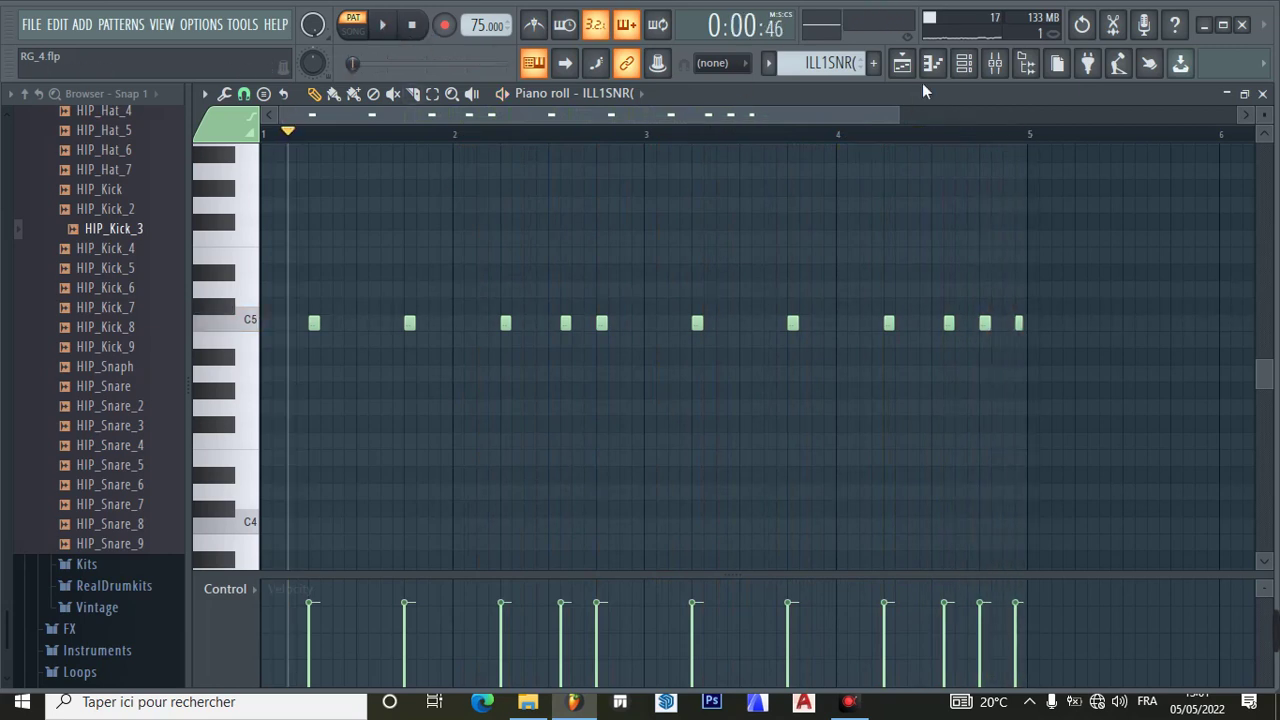
- Switch to the stics pattern and audition its sample in the channel settings
click(848, 68)
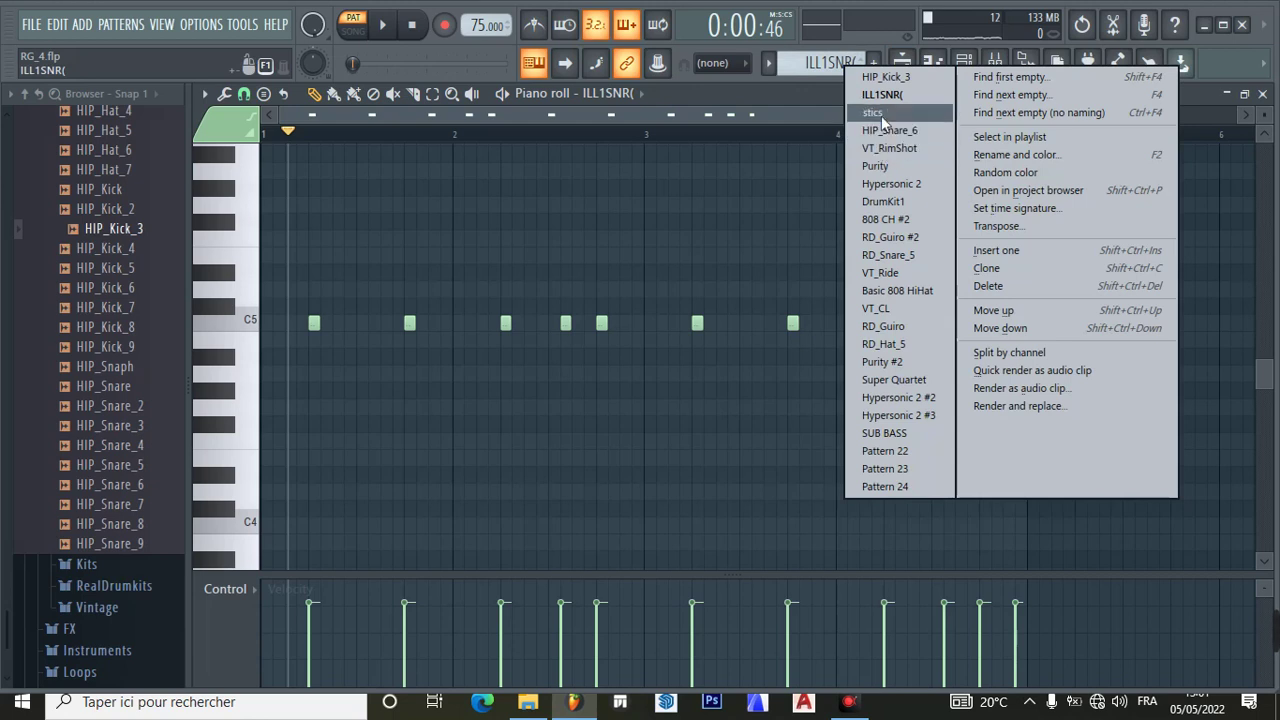
click(874, 112)
click(978, 62)
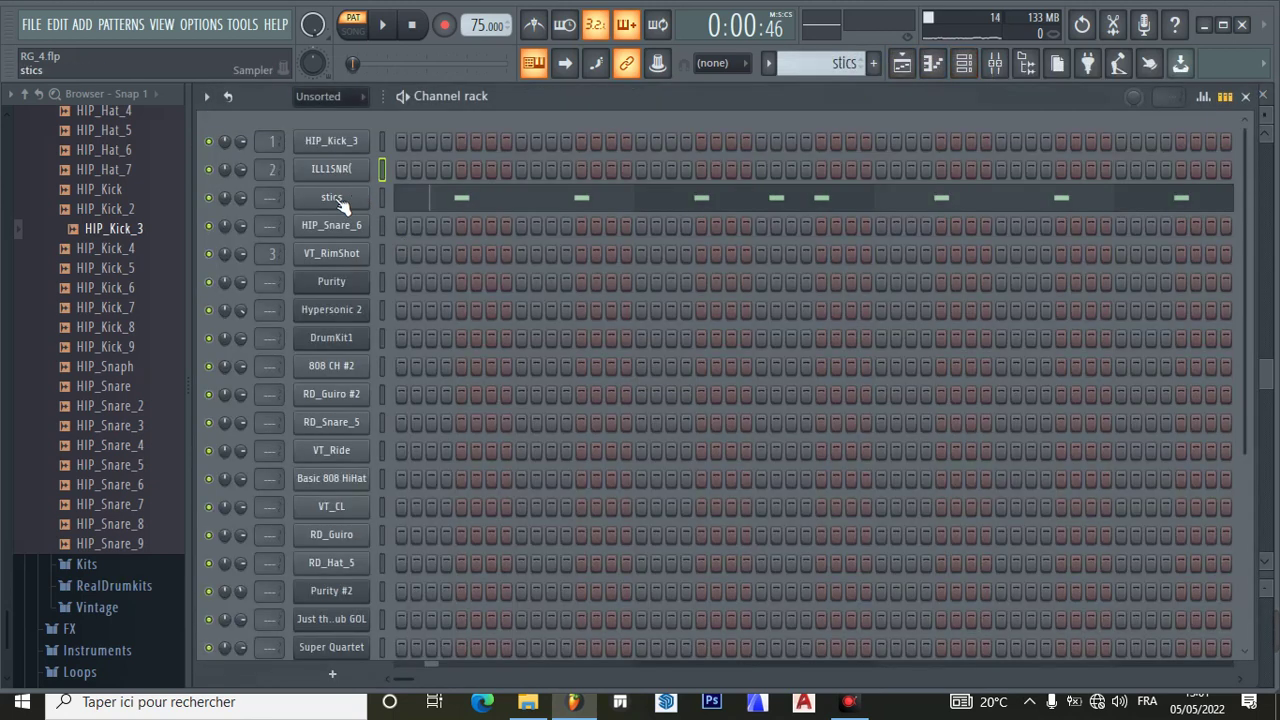
click(340, 200)
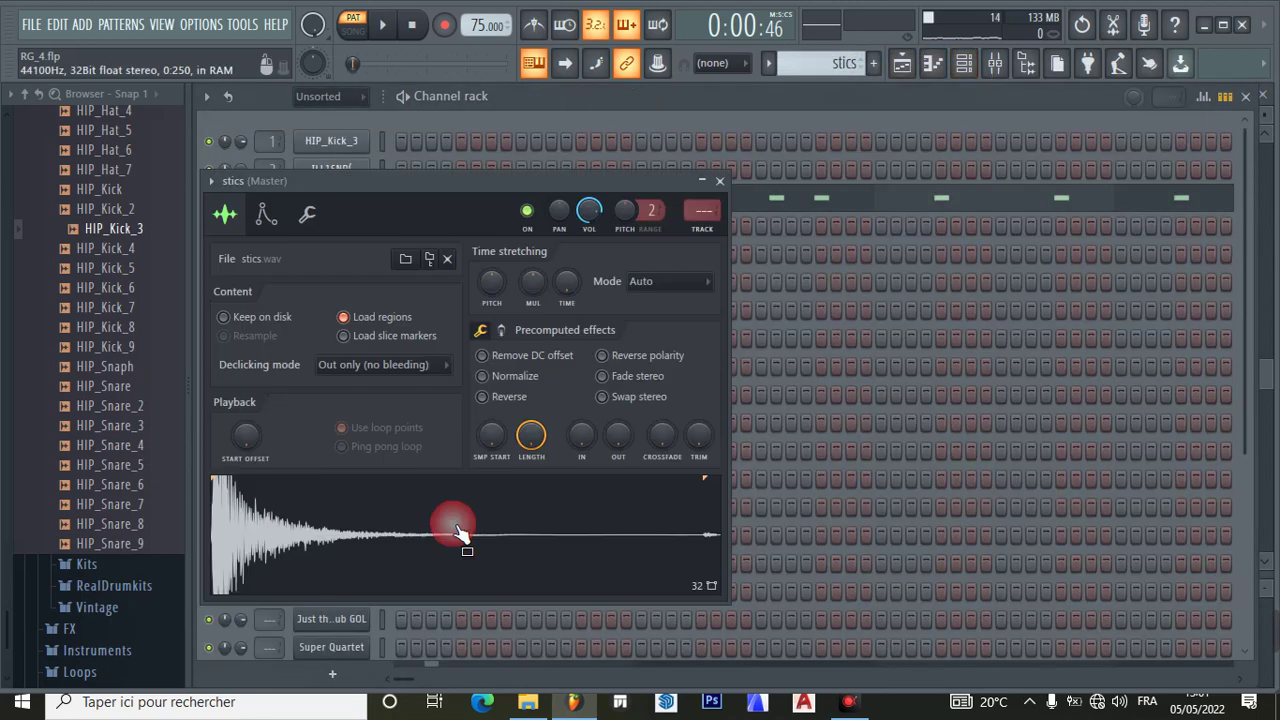
click(724, 183)
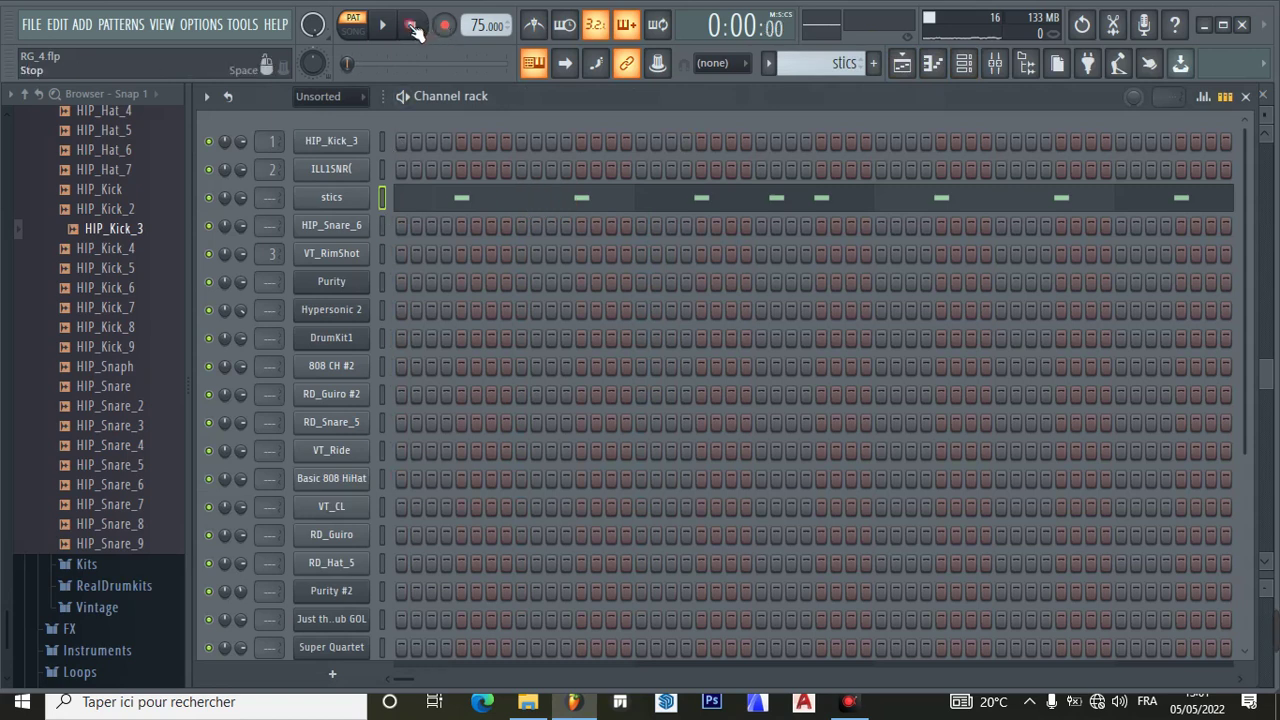
- Play the stics pattern from its start while viewing its notes in the piano roll
key(space)
click(500, 199)
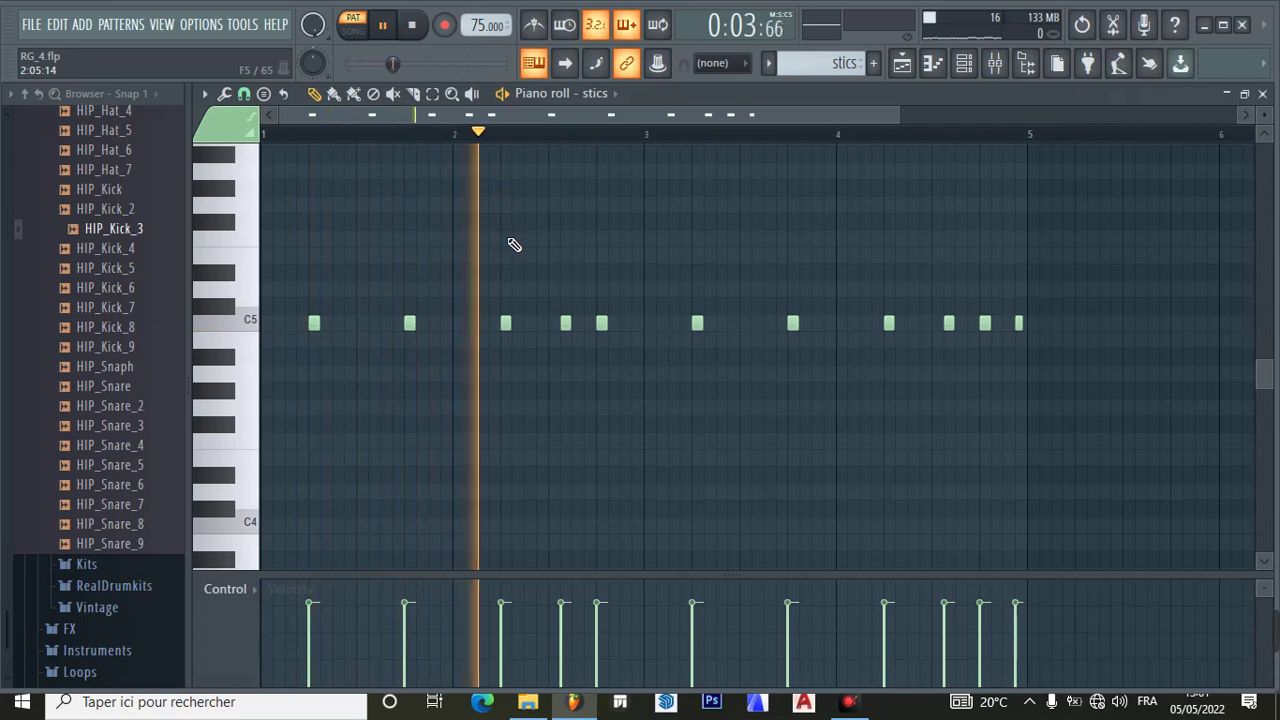
click(395, 40)
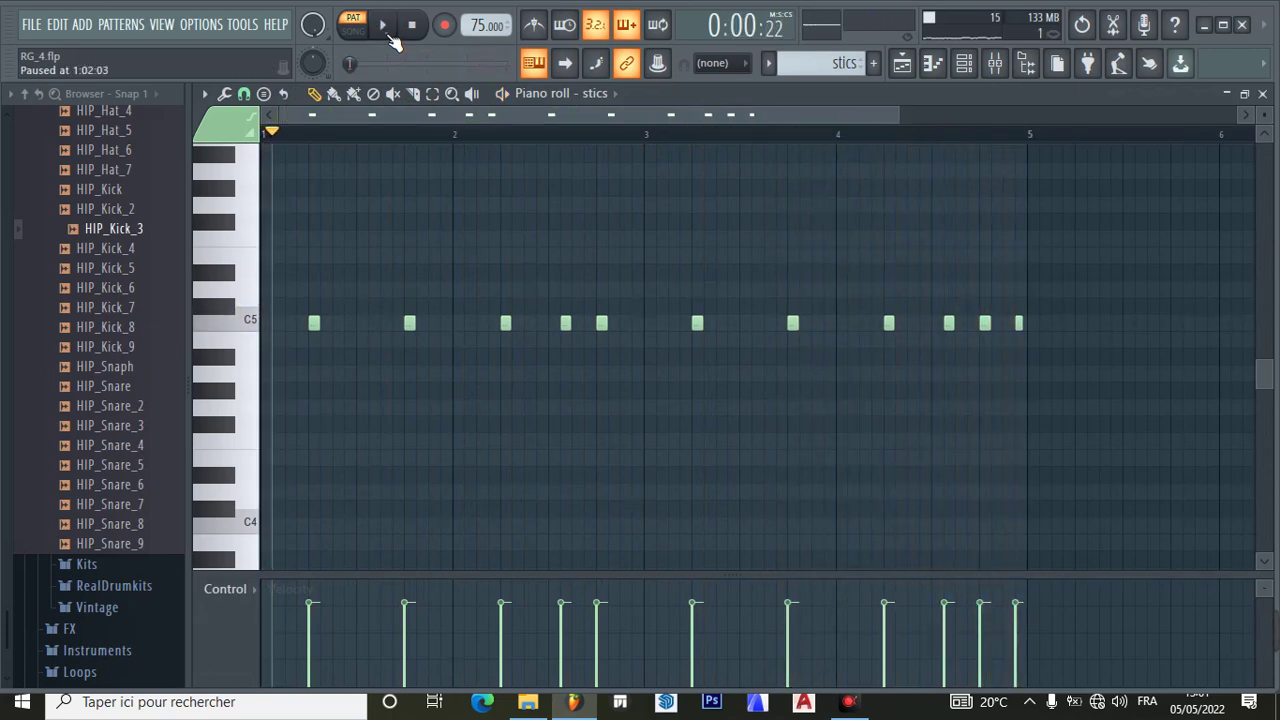
- Switch to the HIP_Snare_6 pattern and show its notes in the piano roll
click(873, 64)
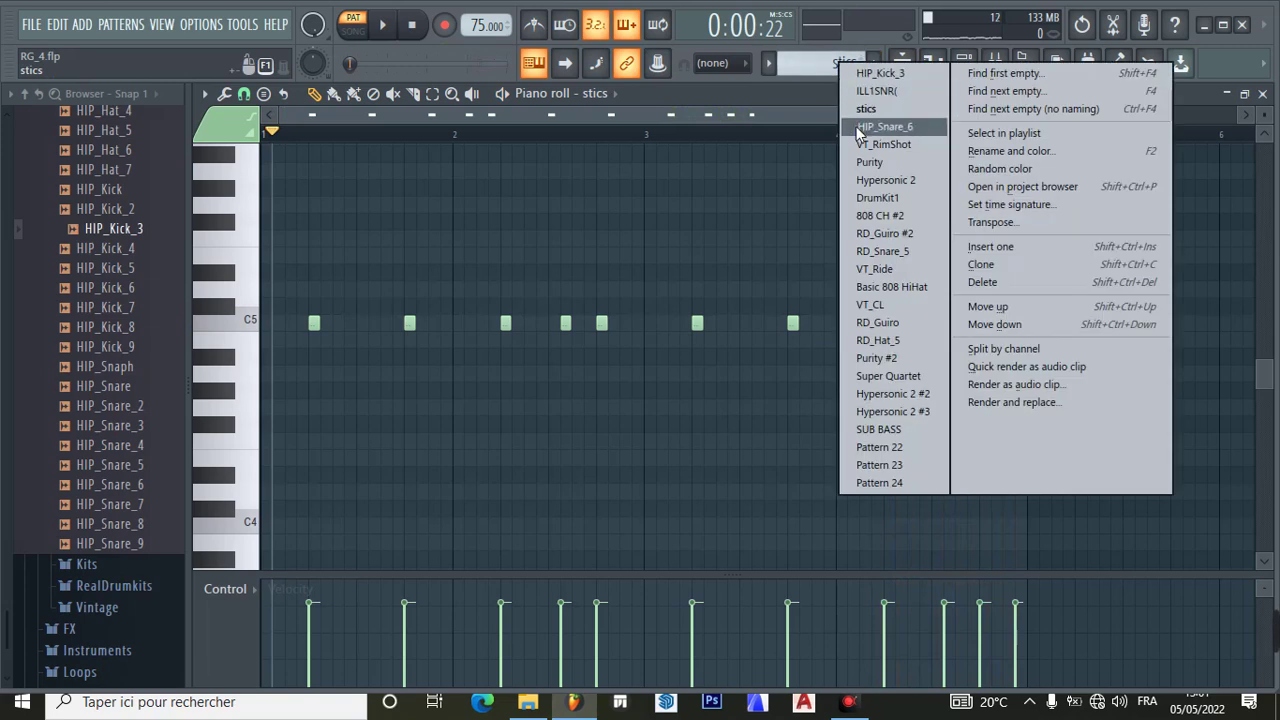
click(884, 127)
click(963, 63)
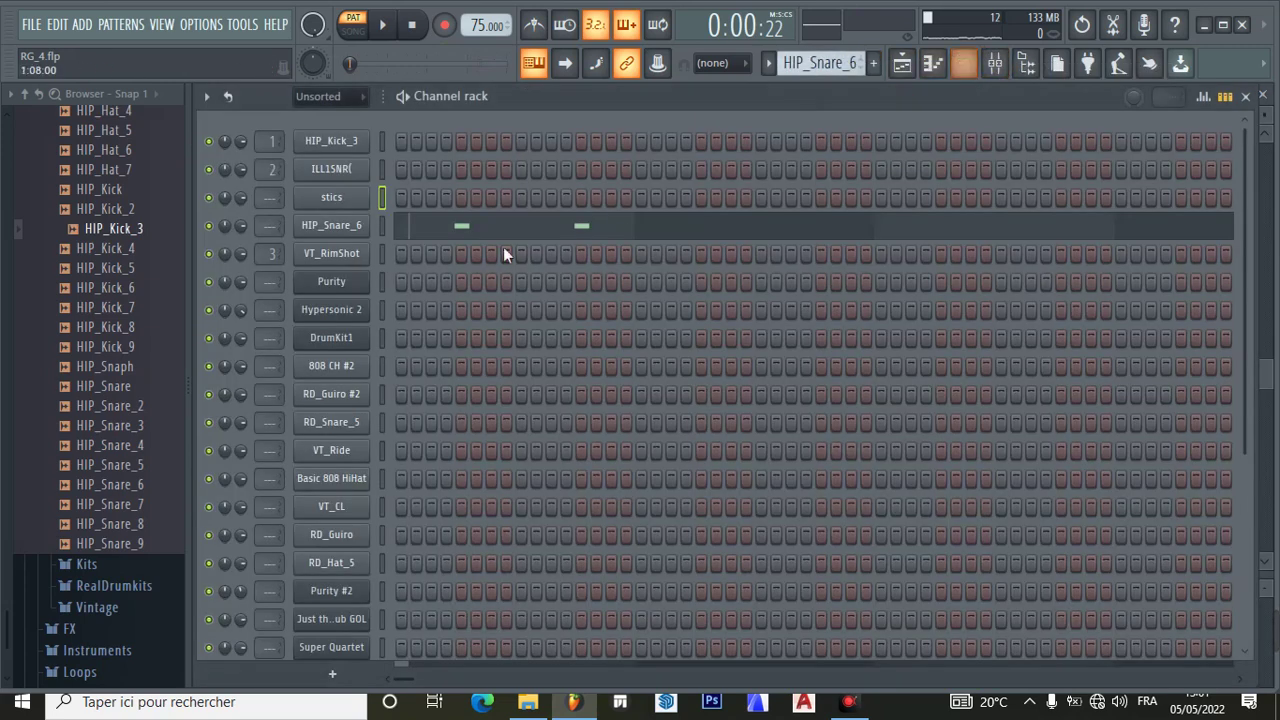
click(458, 238)
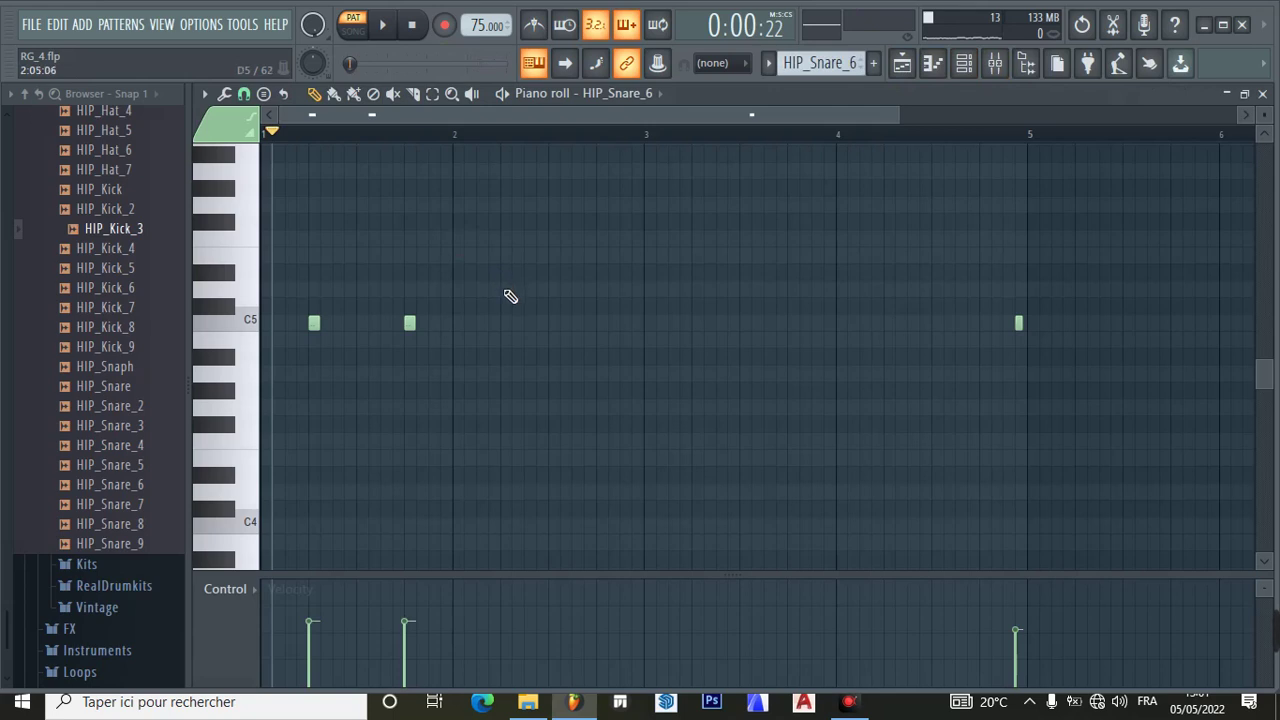
- Audition the HIP_Snare_6 sample in the browser and play its pattern from the start
click(411, 26)
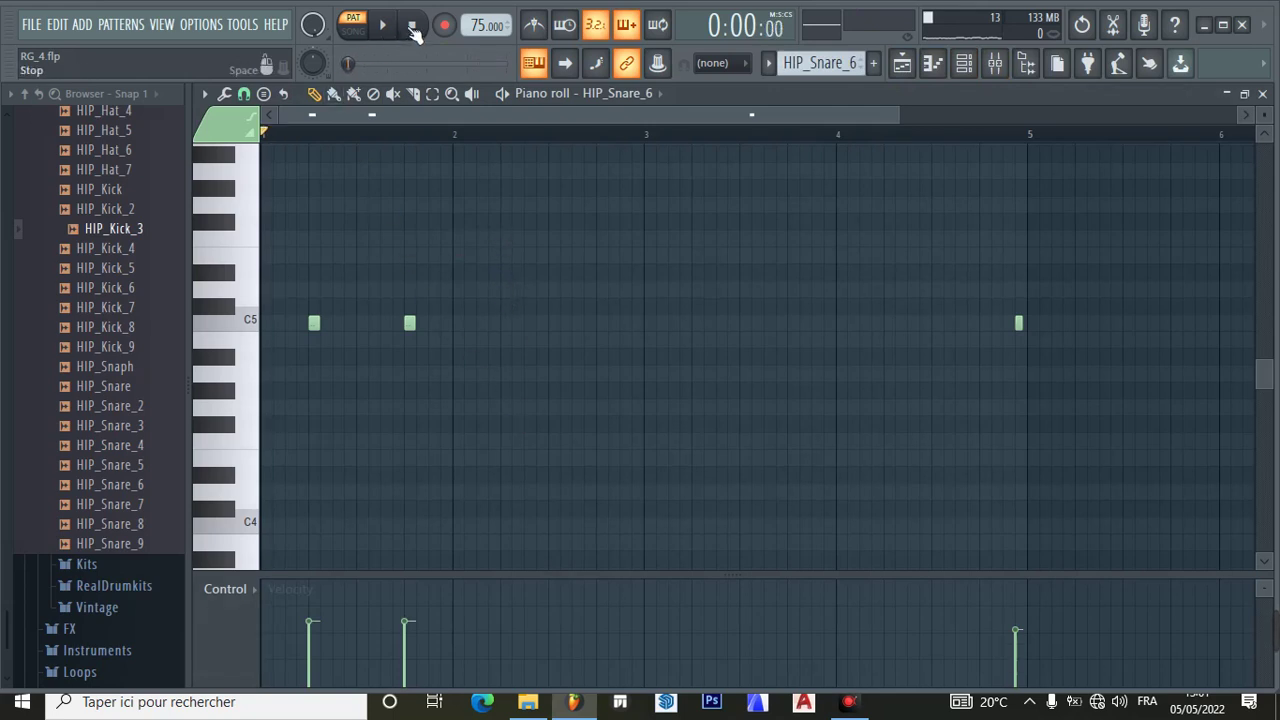
click(231, 331)
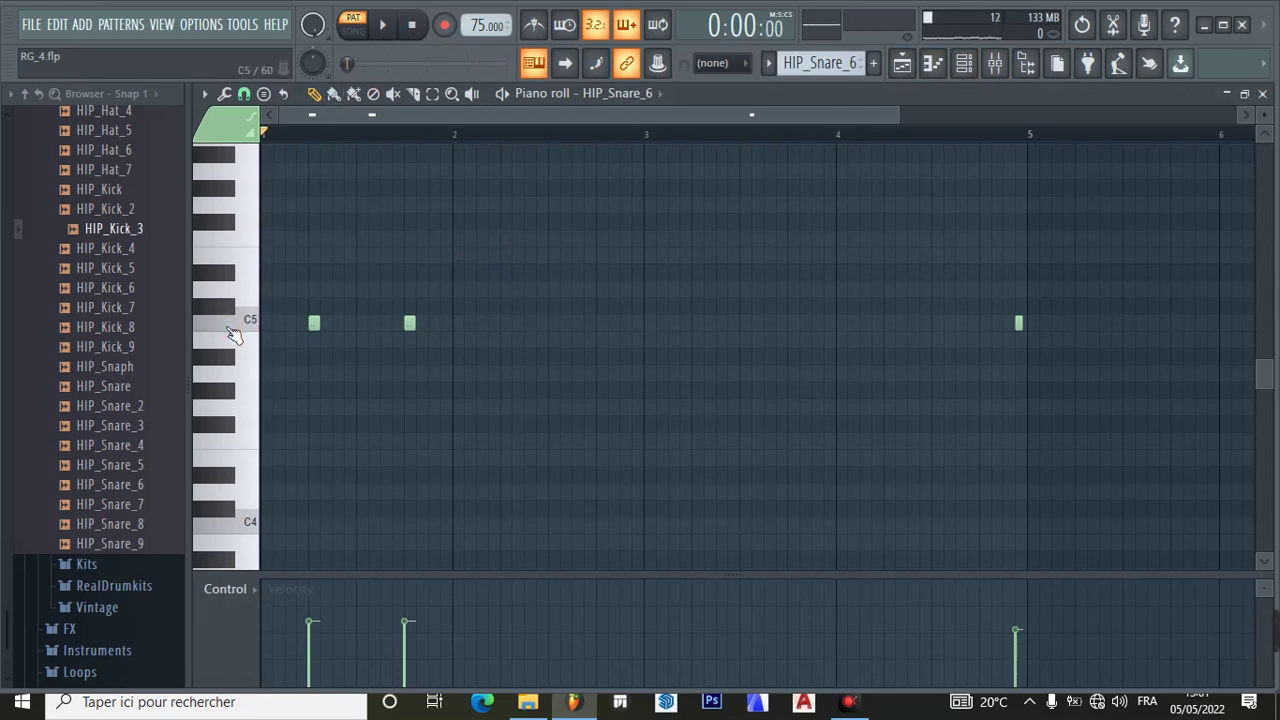
click(118, 484)
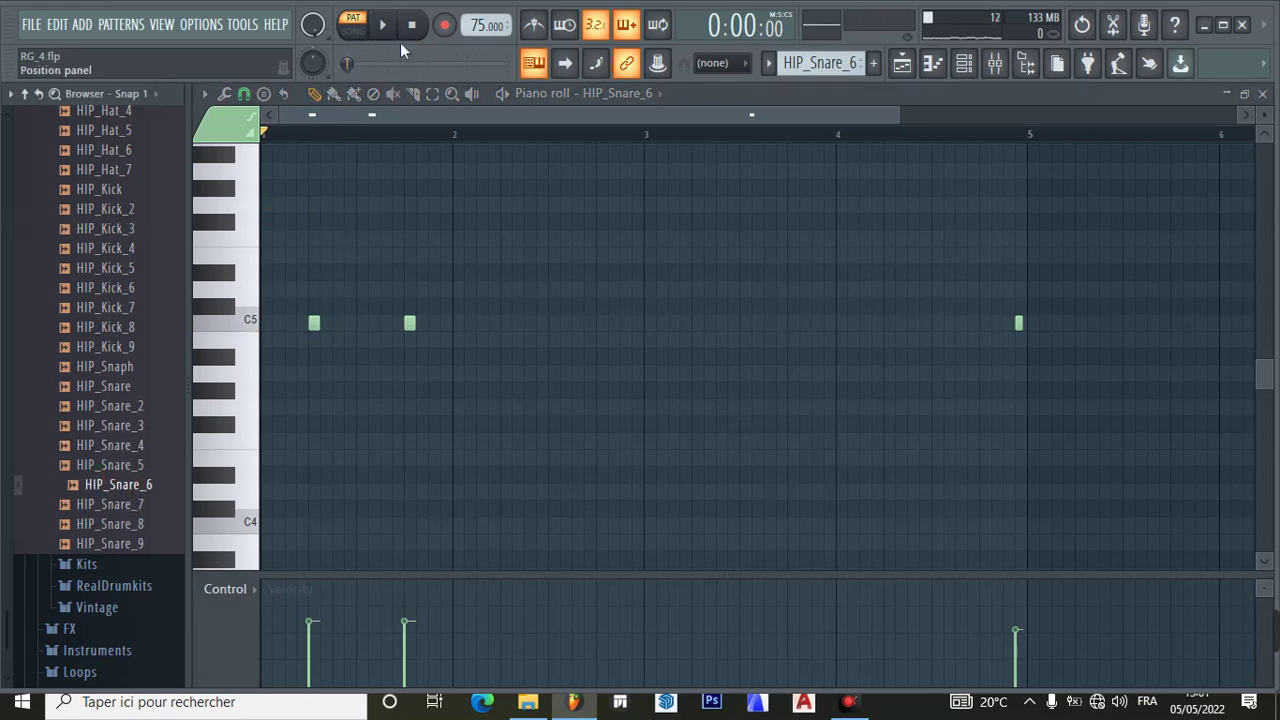
click(388, 27)
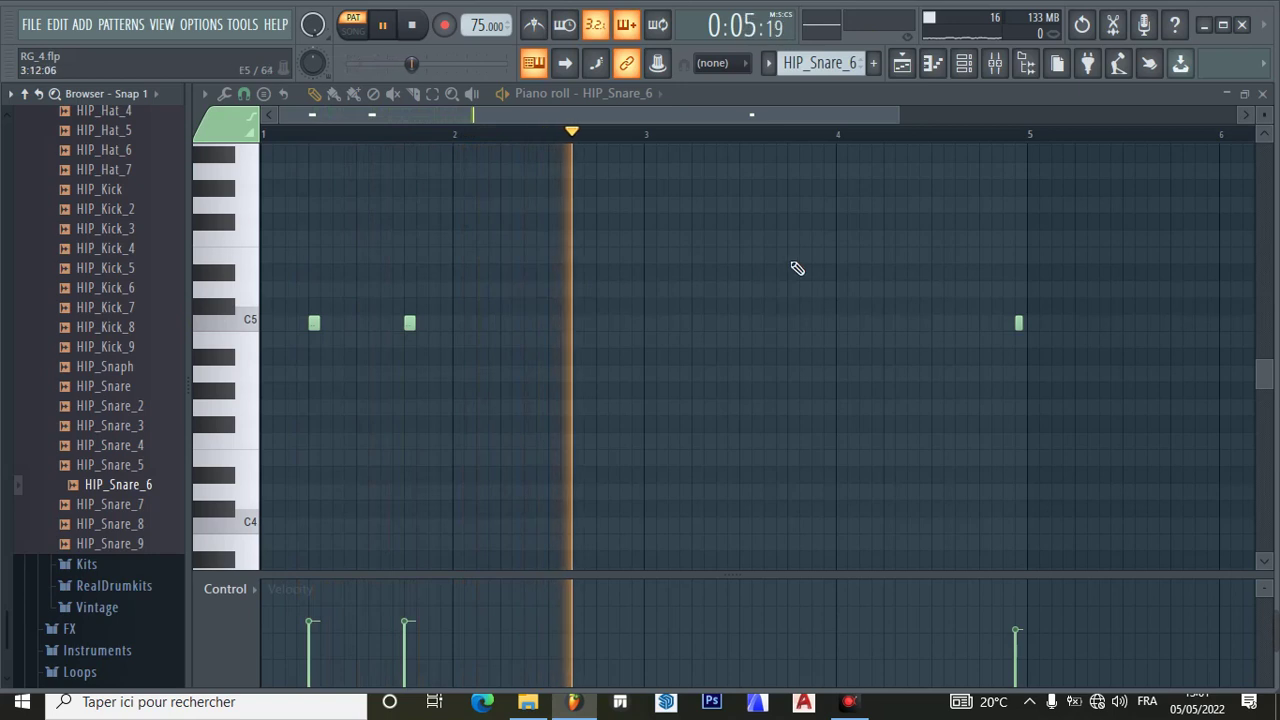
click(382, 26)
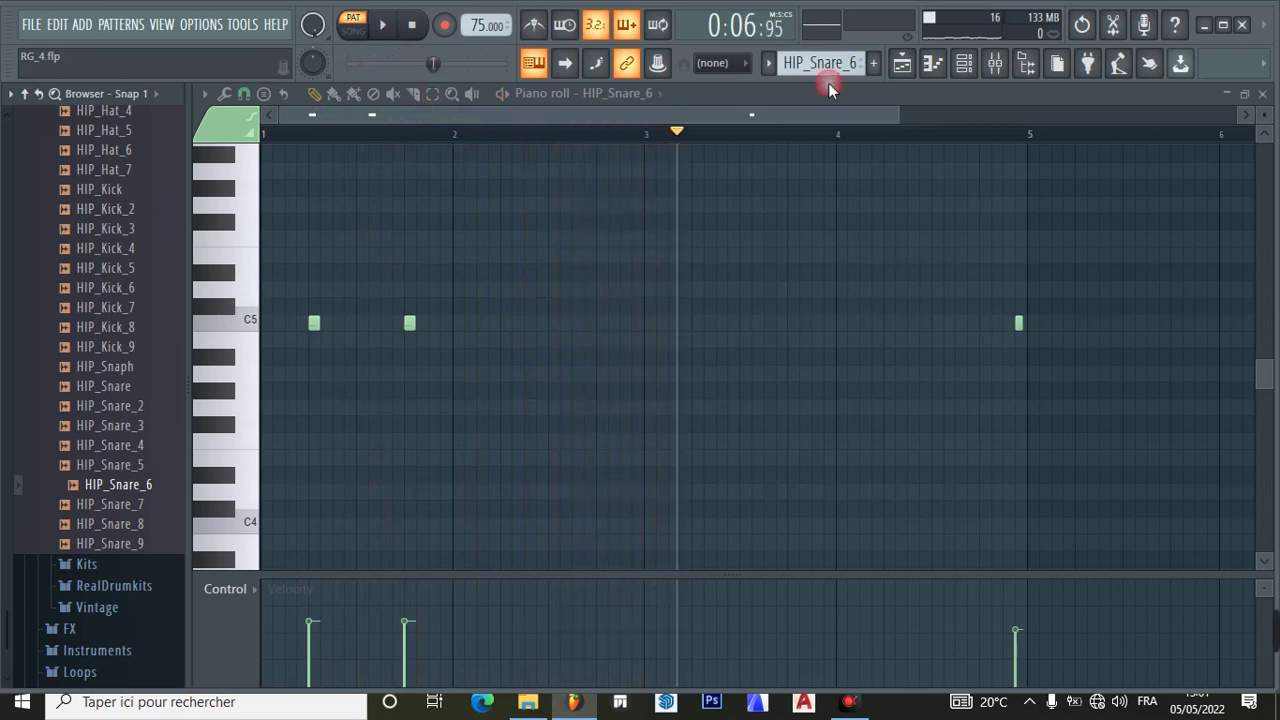
- Switch to the VT_RimShot pattern and show it in the channel rack
click(839, 66)
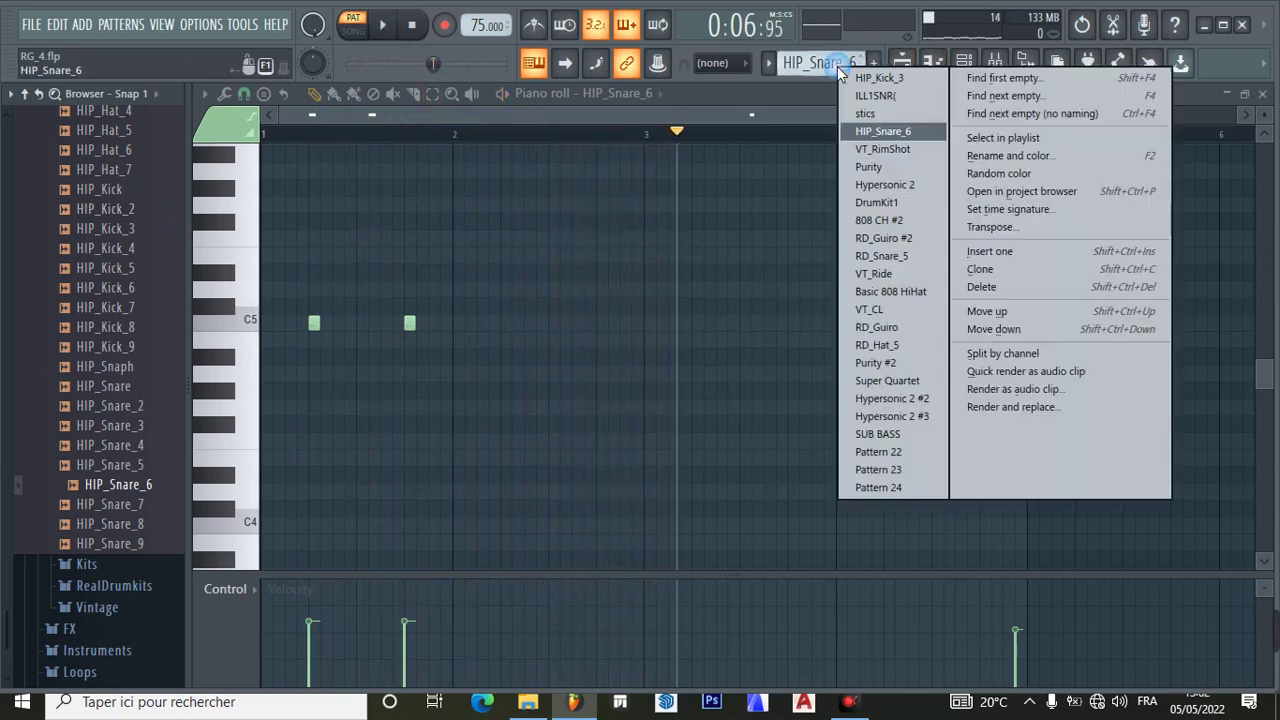
click(870, 148)
click(963, 64)
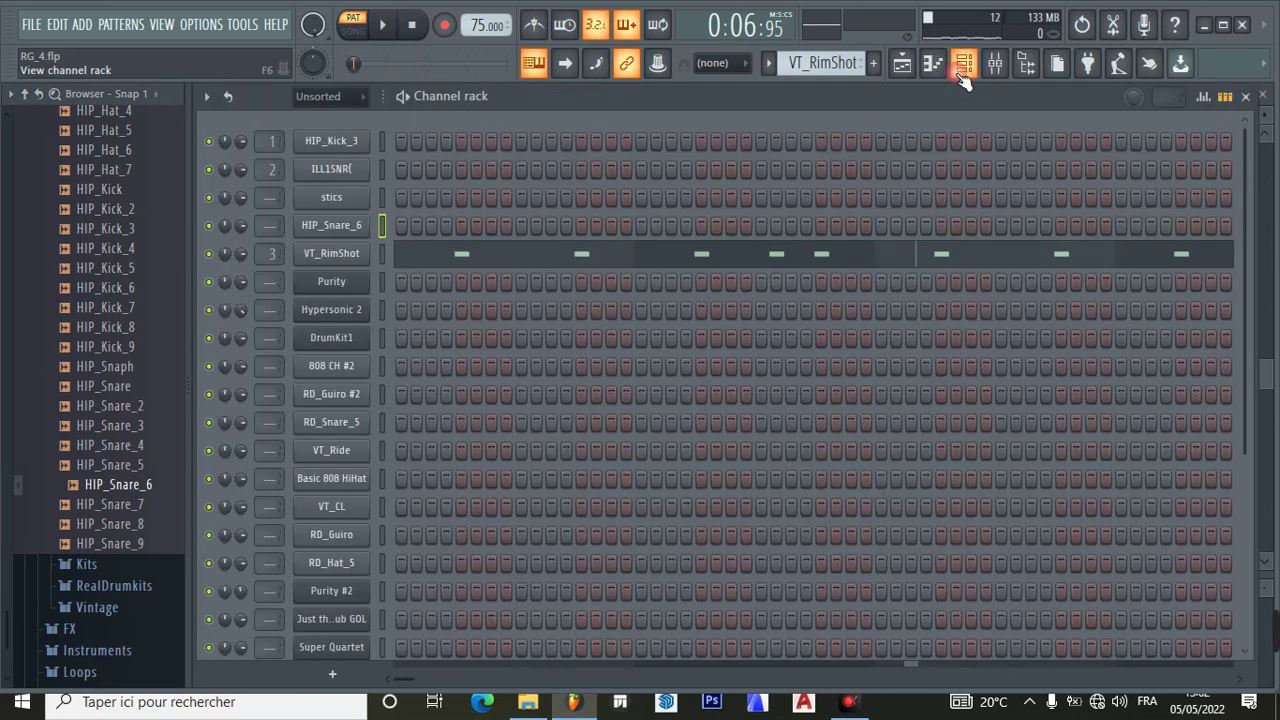
- Collapse the HipHop sample folder and audition the VT_RimShot sample from the Vintage folder
scroll(128, 388, up, 5)
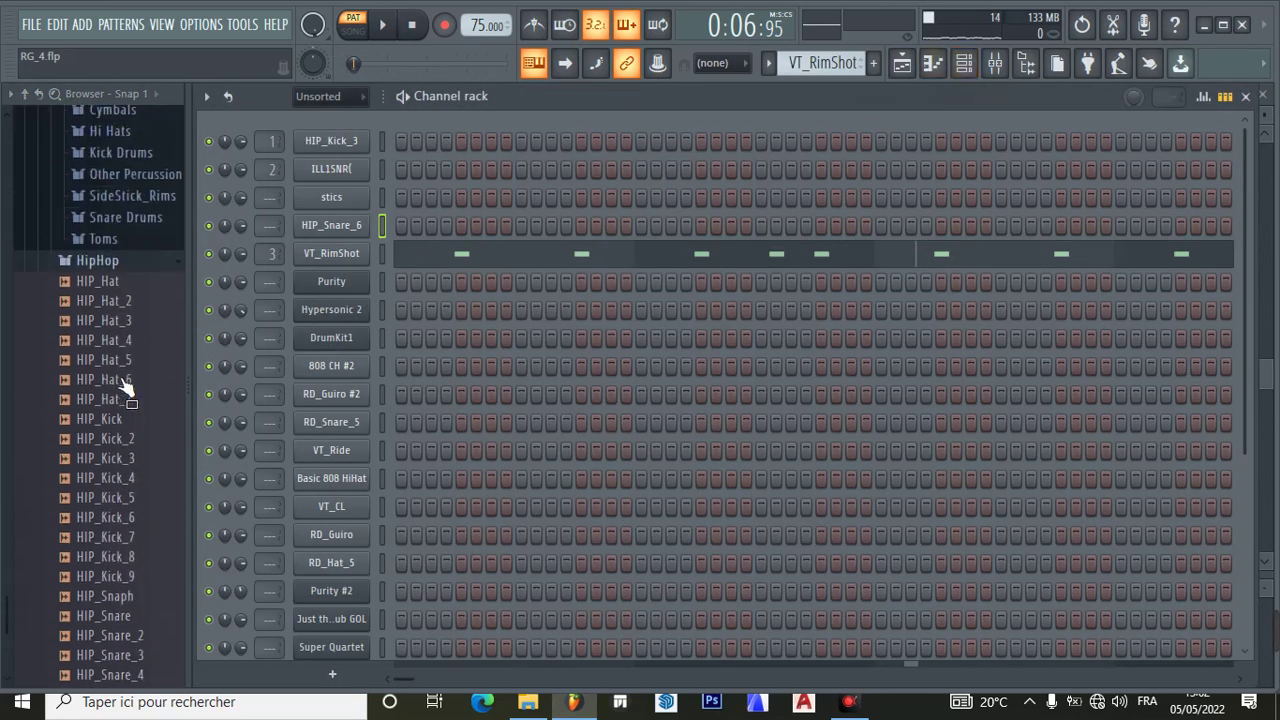
click(84, 270)
click(97, 332)
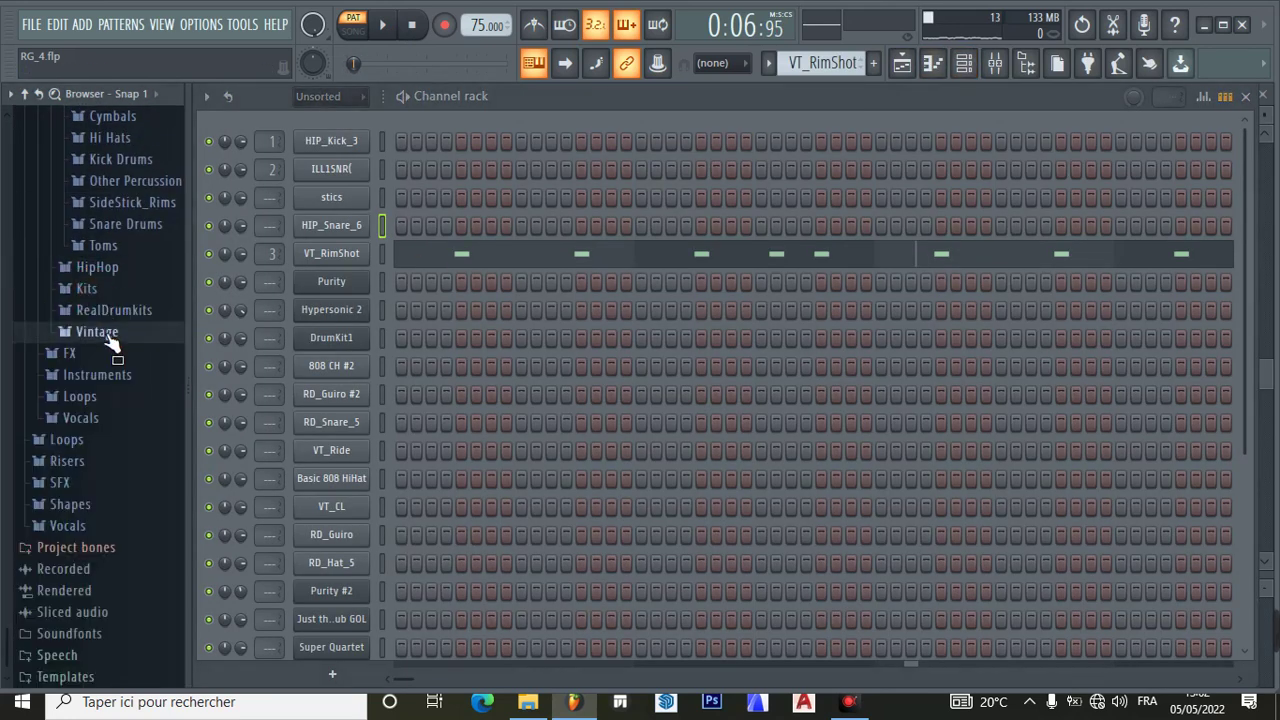
scroll(109, 375, down, 5)
drag(109, 375, 120, 430)
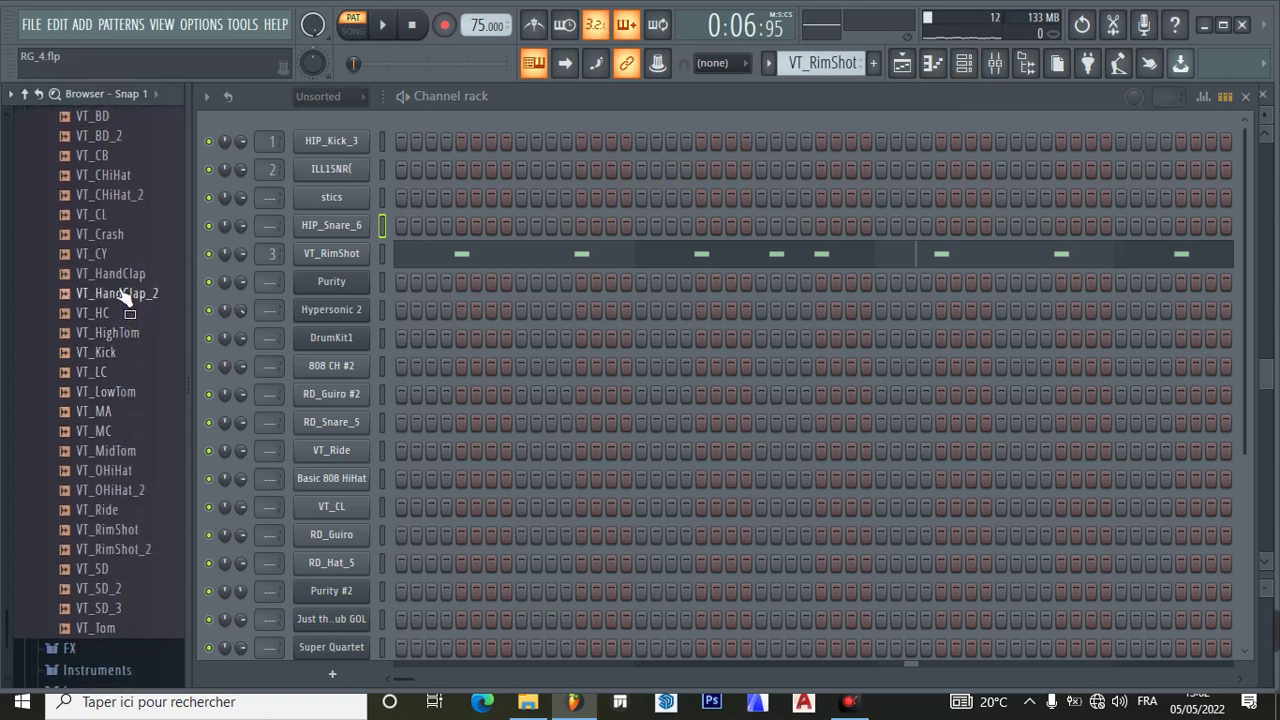
drag(118, 224, 120, 487)
click(116, 531)
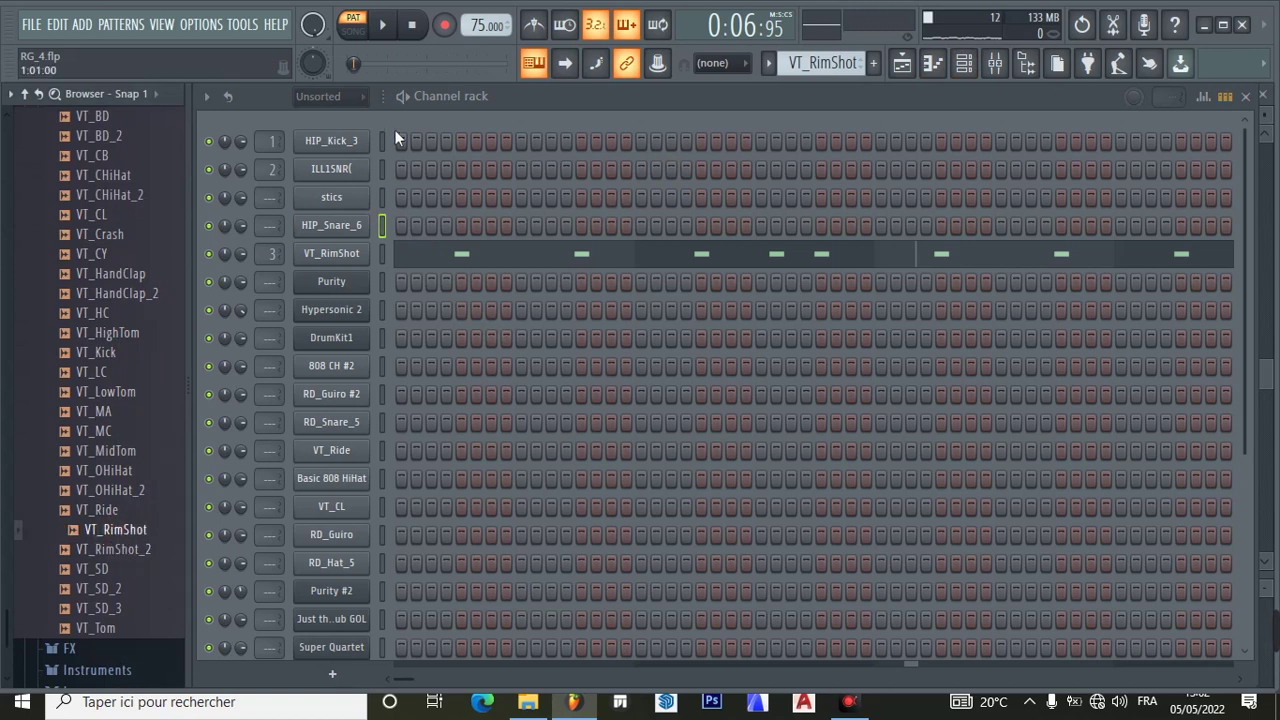
- Play the VT_RimShot pattern from its start while viewing its notes in the piano roll
click(383, 25)
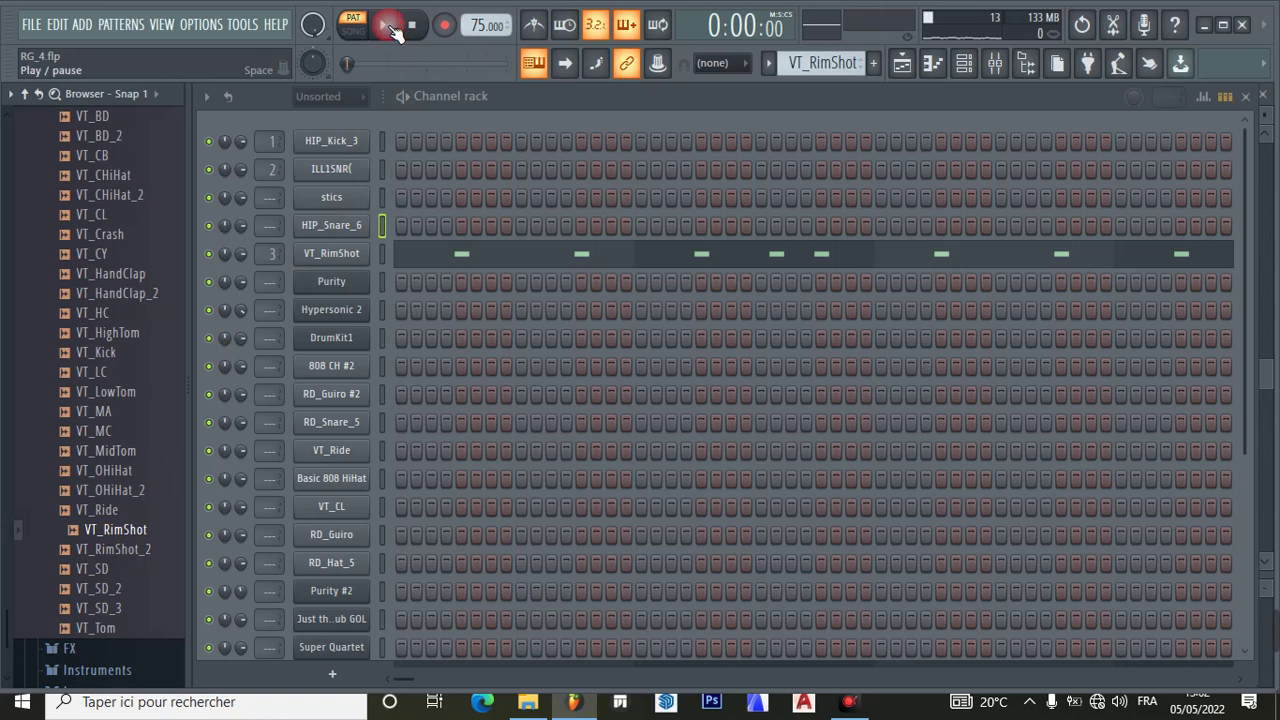
click(479, 261)
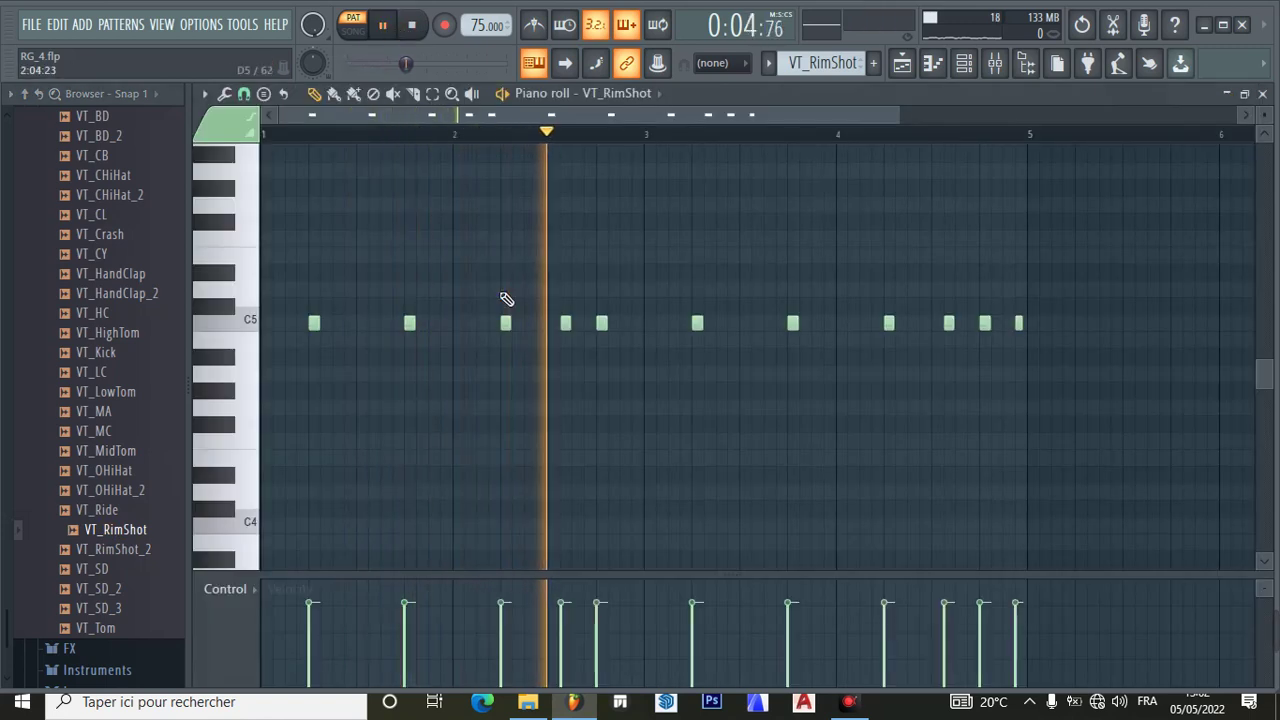
click(387, 27)
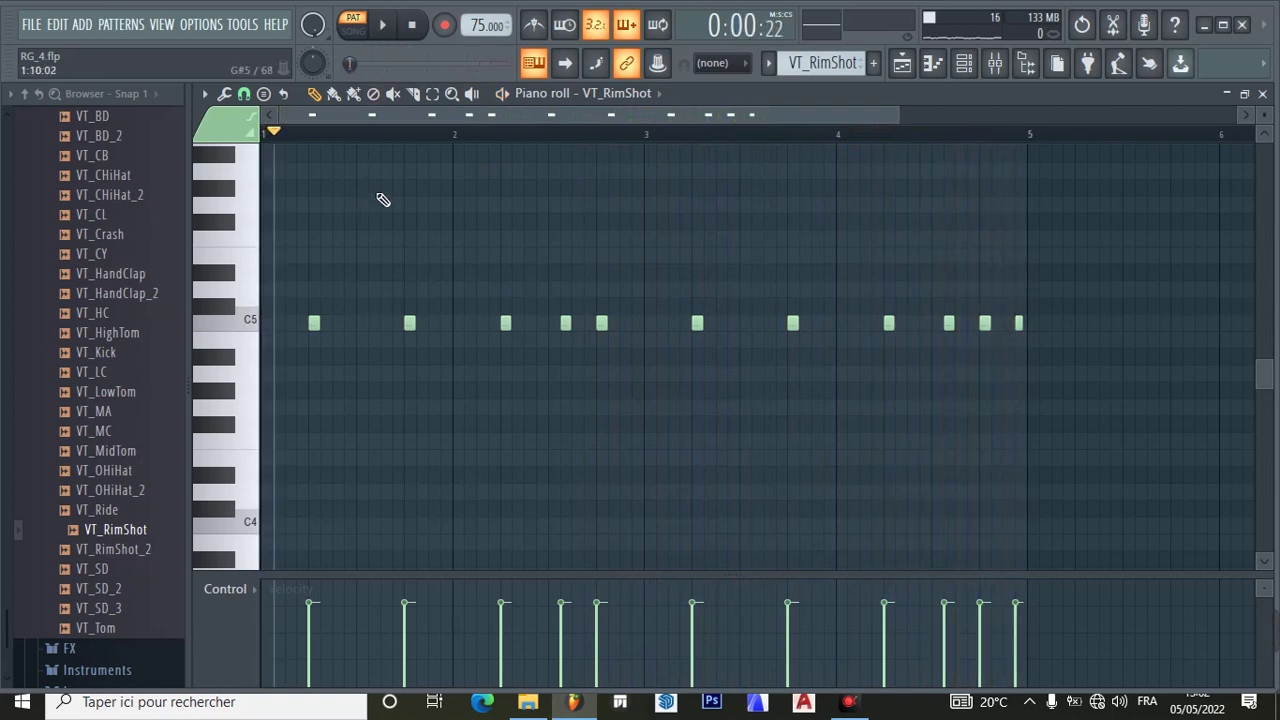
- Switch to the Purity pattern and view the Honky Tonky piano preset in its channel's plugin
click(822, 62)
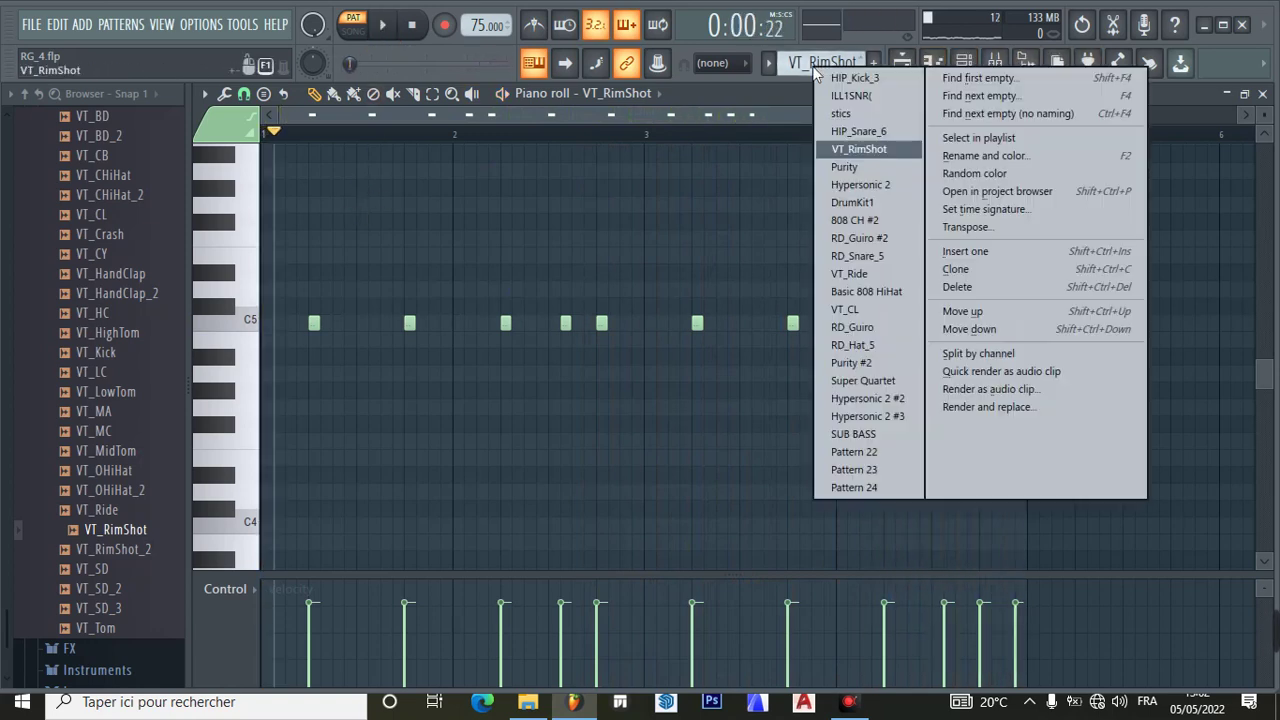
click(846, 170)
click(963, 64)
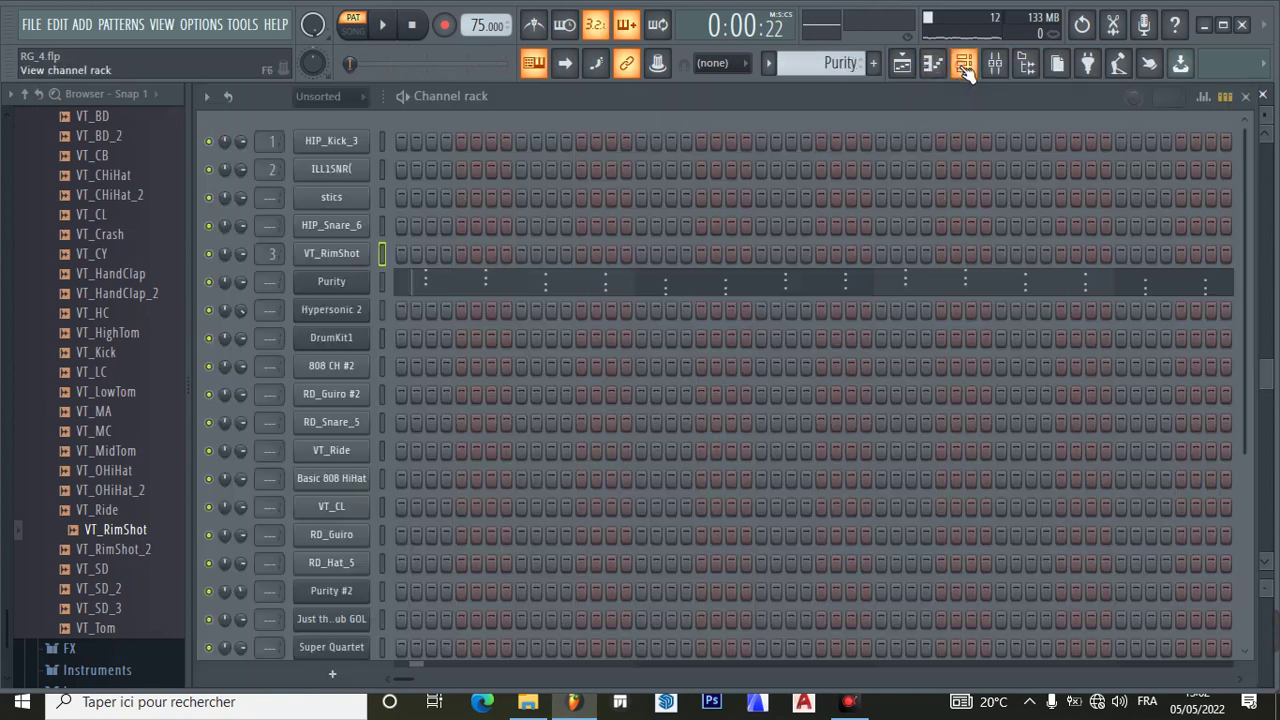
click(329, 283)
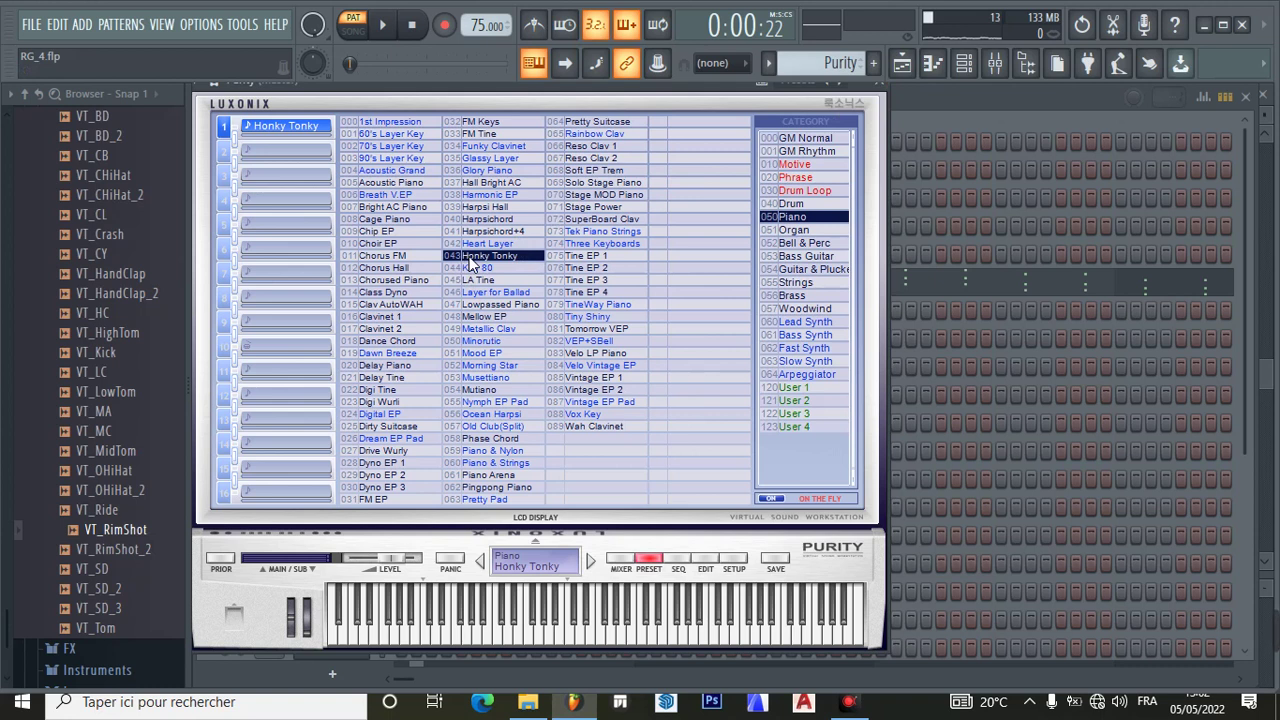
click(885, 88)
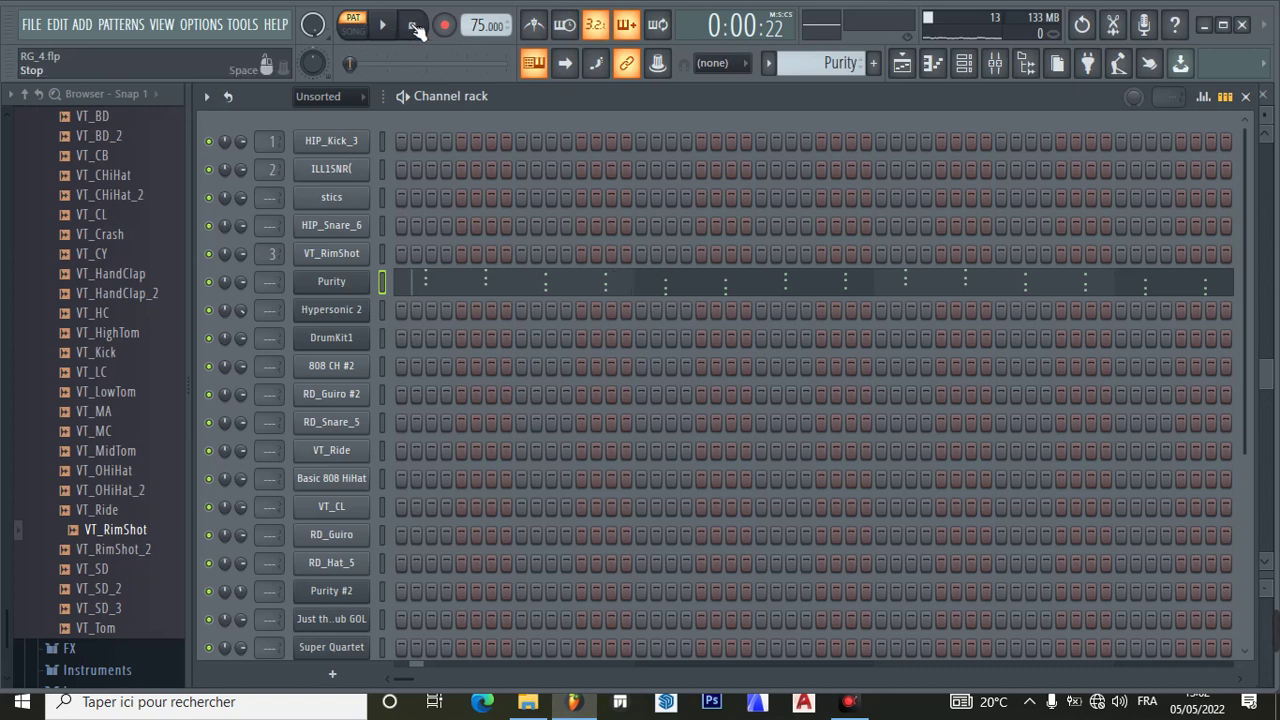
- Play the Purity pattern from its start while viewing its notes in the piano roll
click(381, 26)
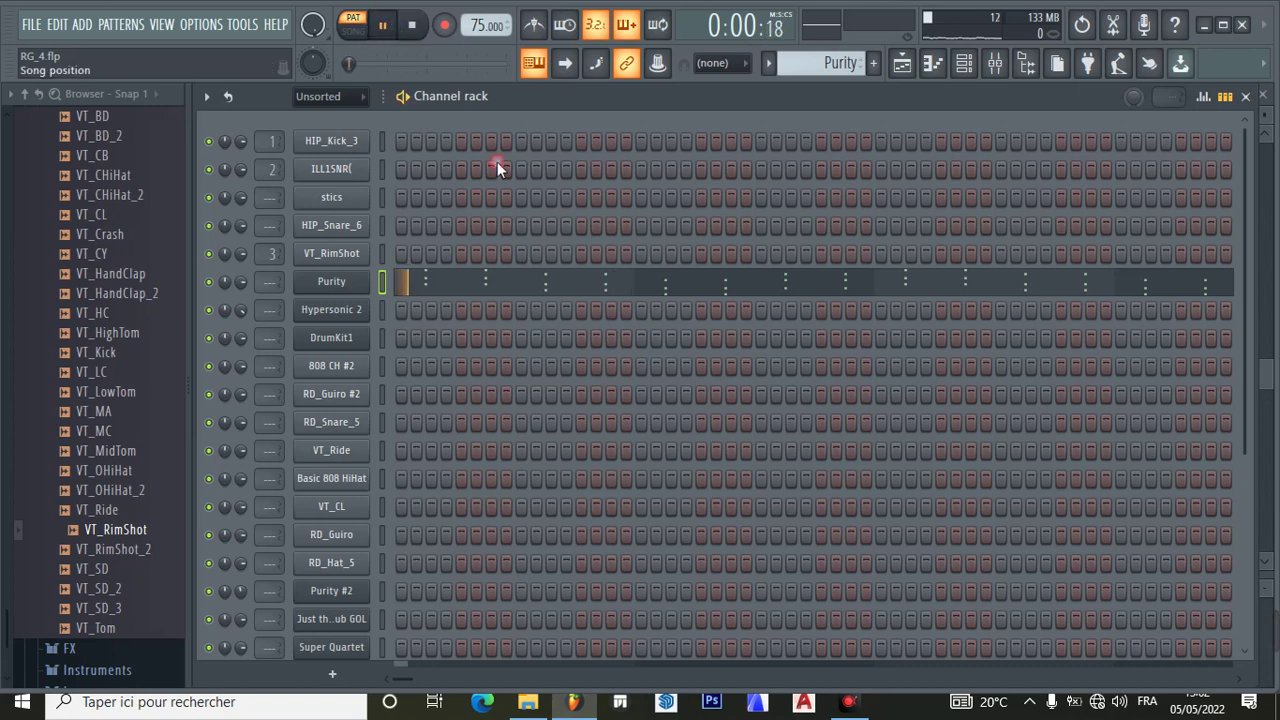
click(512, 287)
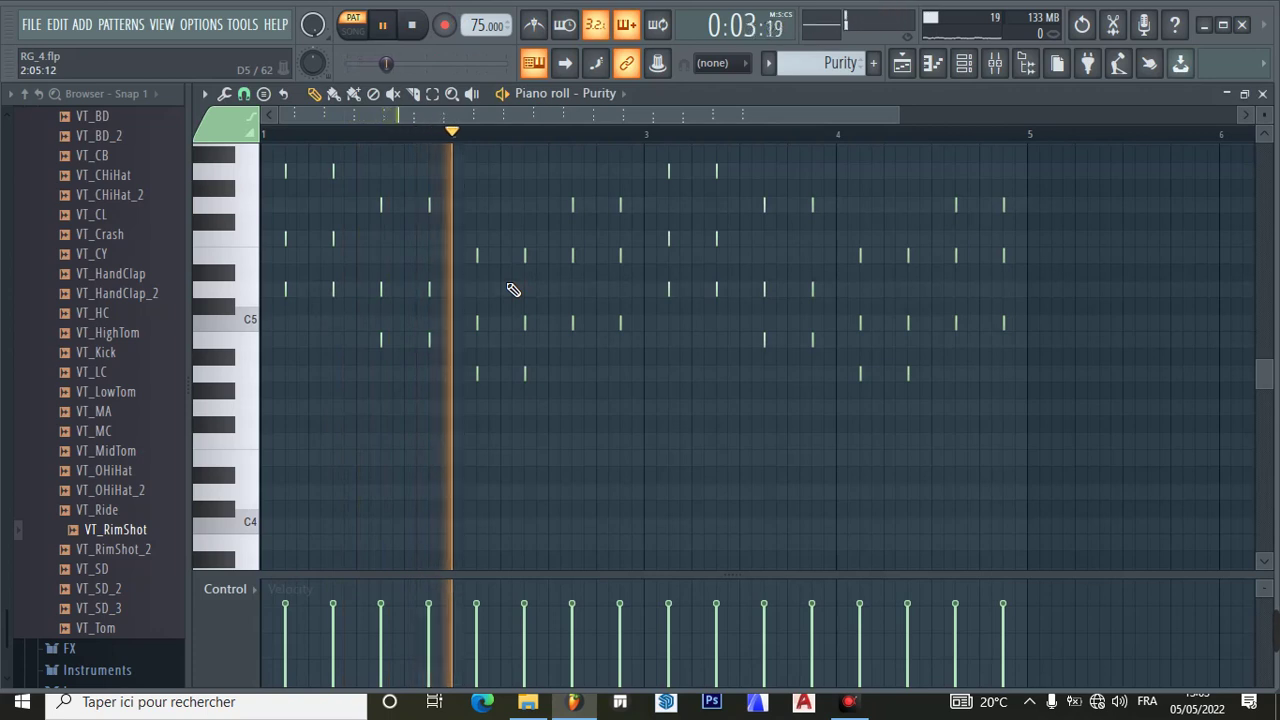
click(384, 26)
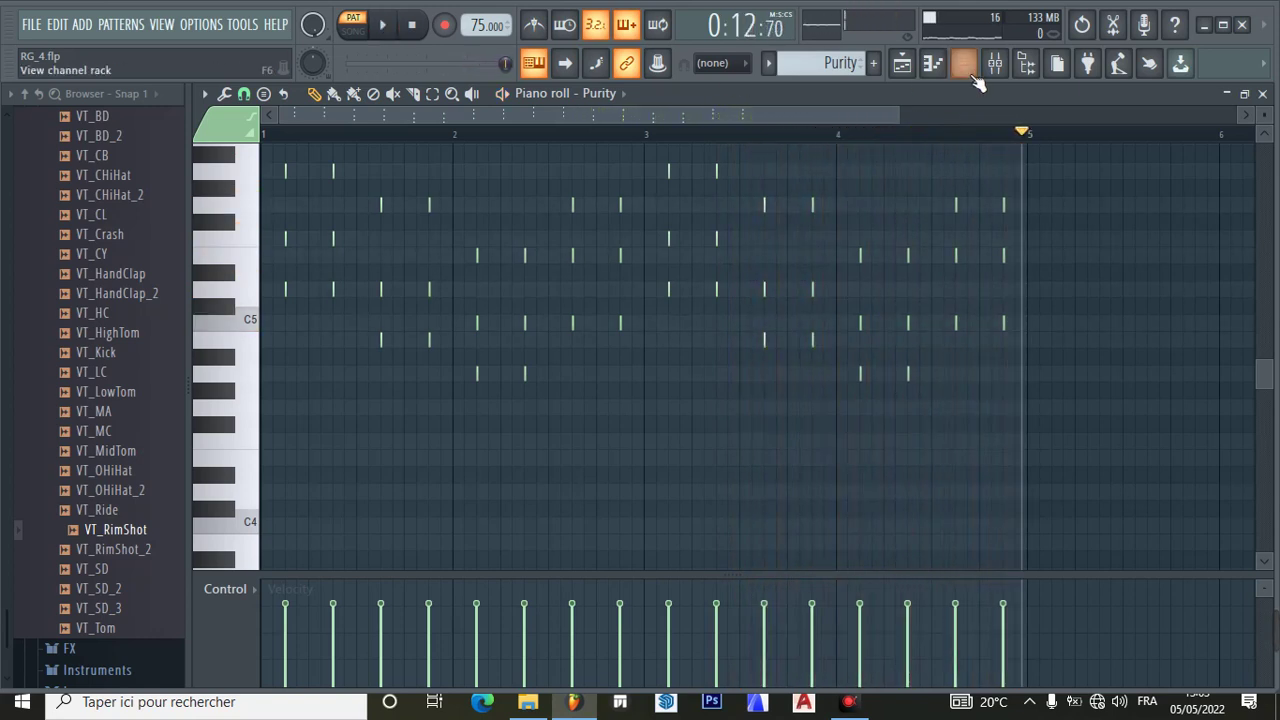
- Assign the Purity channel to a free mixer track from its plugin settings
click(963, 63)
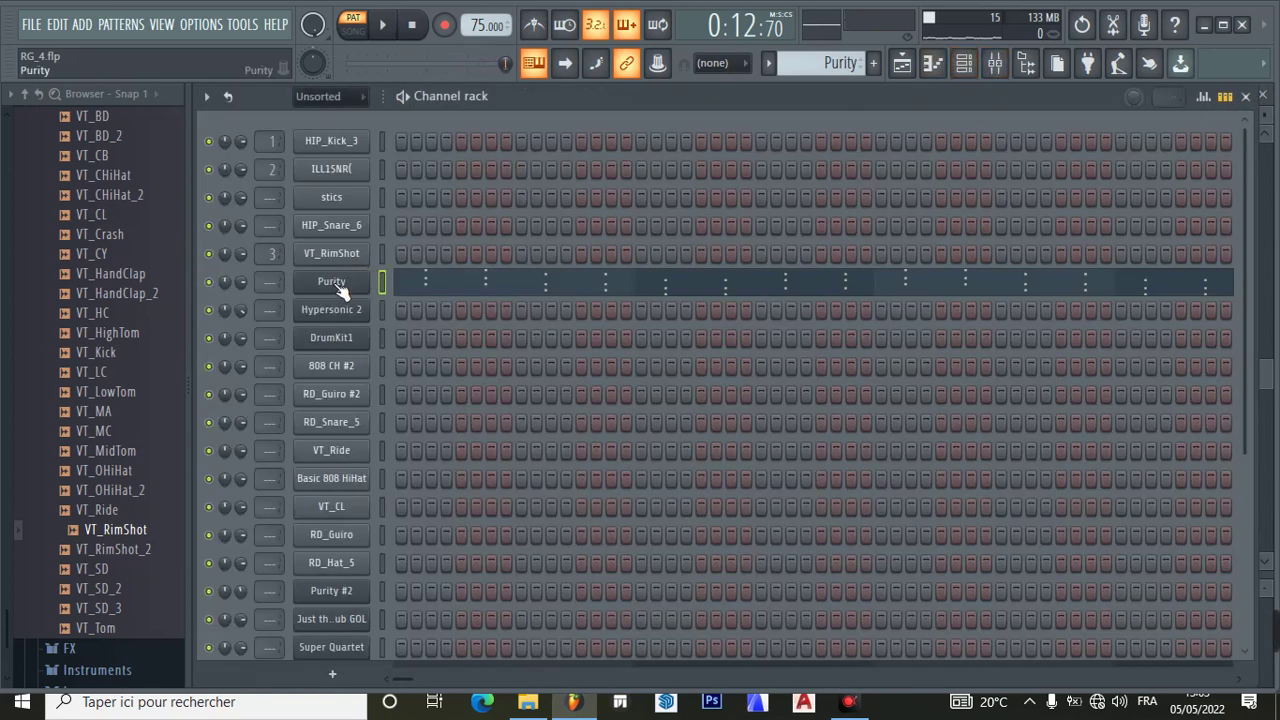
click(338, 285)
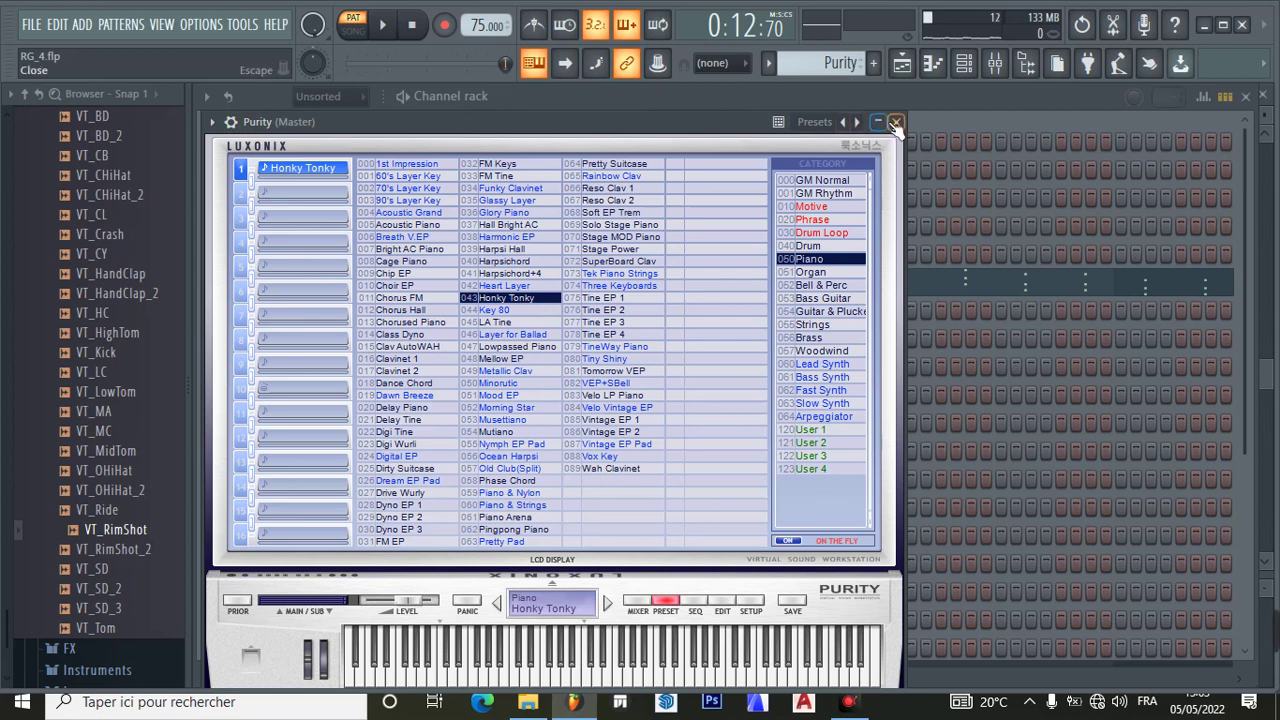
click(895, 122)
click(315, 286)
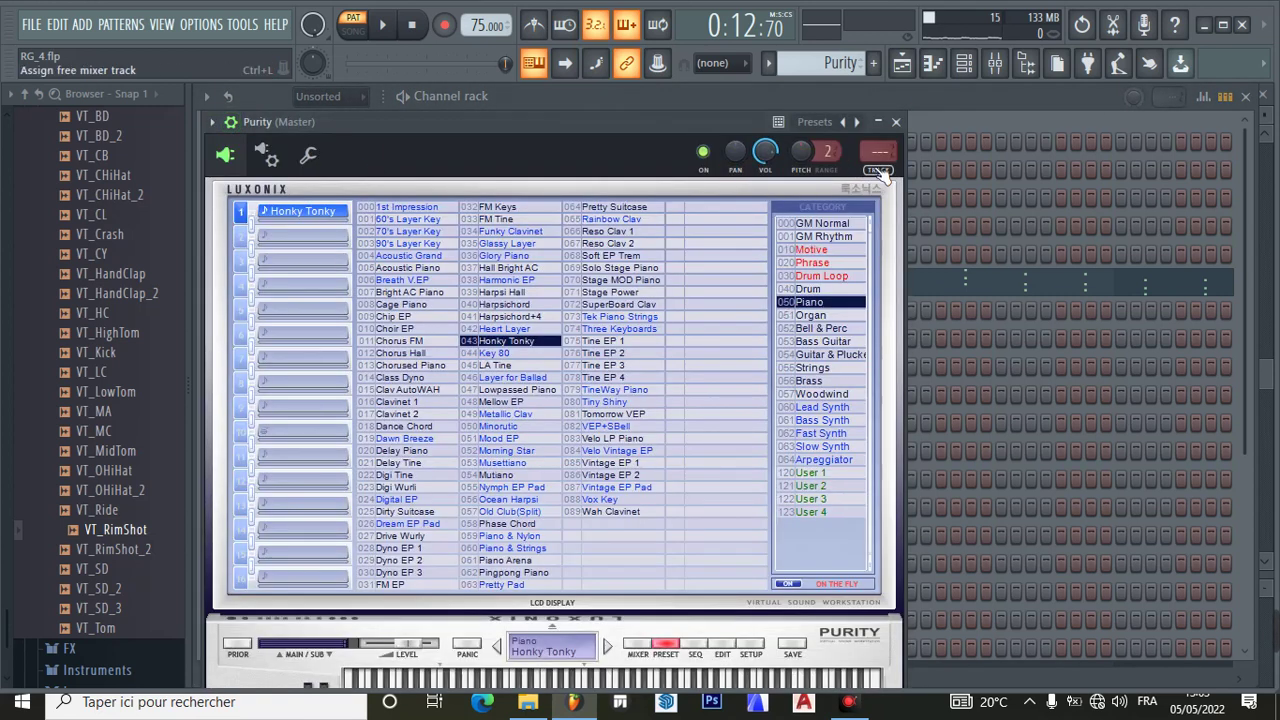
click(878, 153)
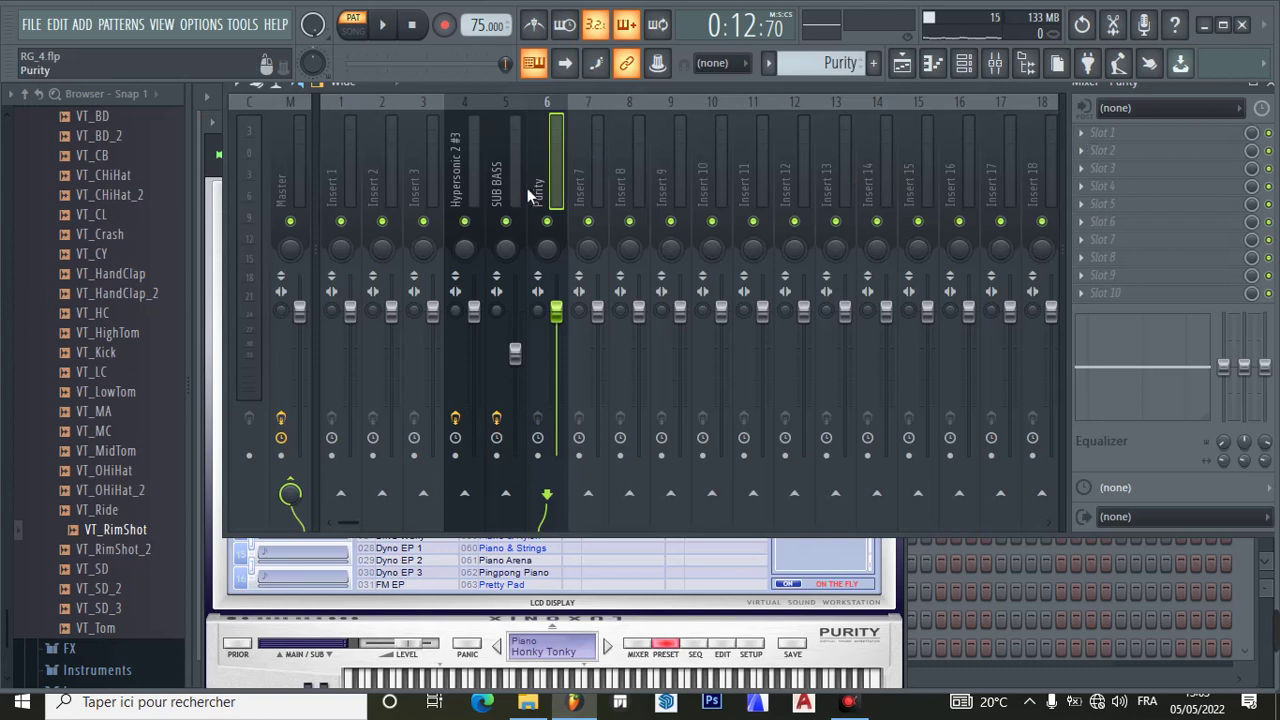
- Load Fruity Delay 2 into effect slot 1 of the Purity mixer track
click(1093, 140)
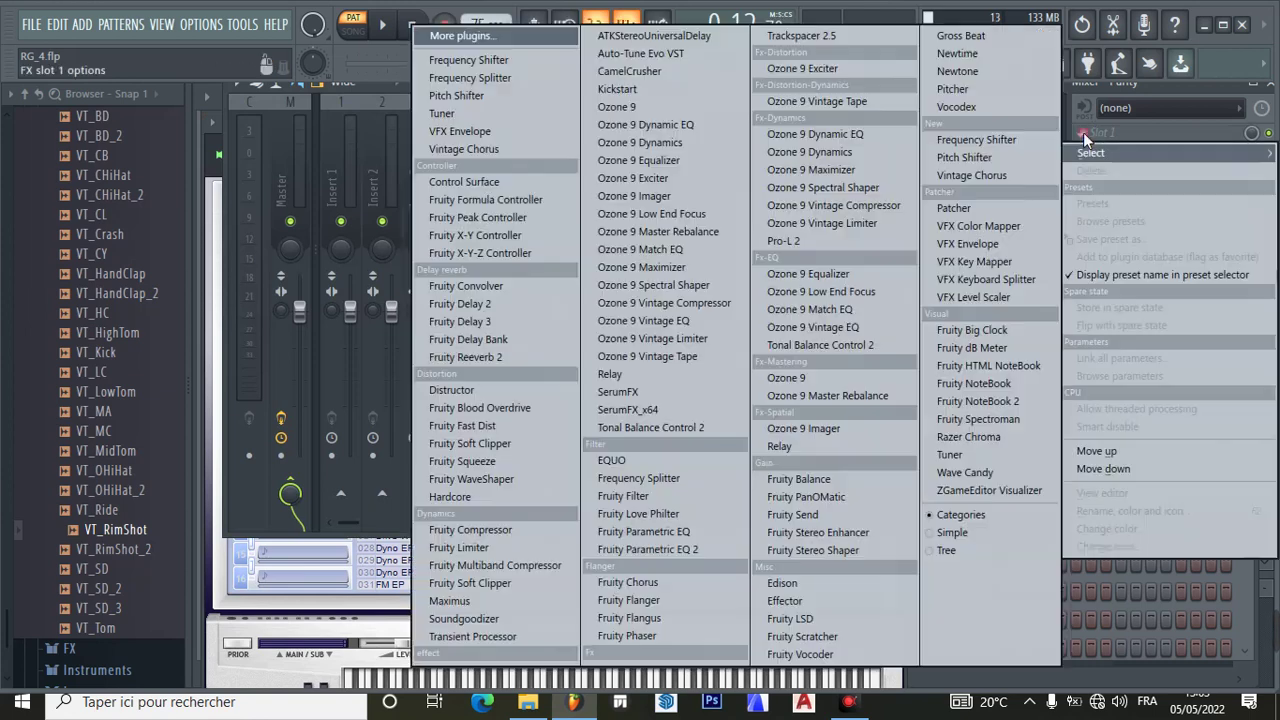
click(379, 64)
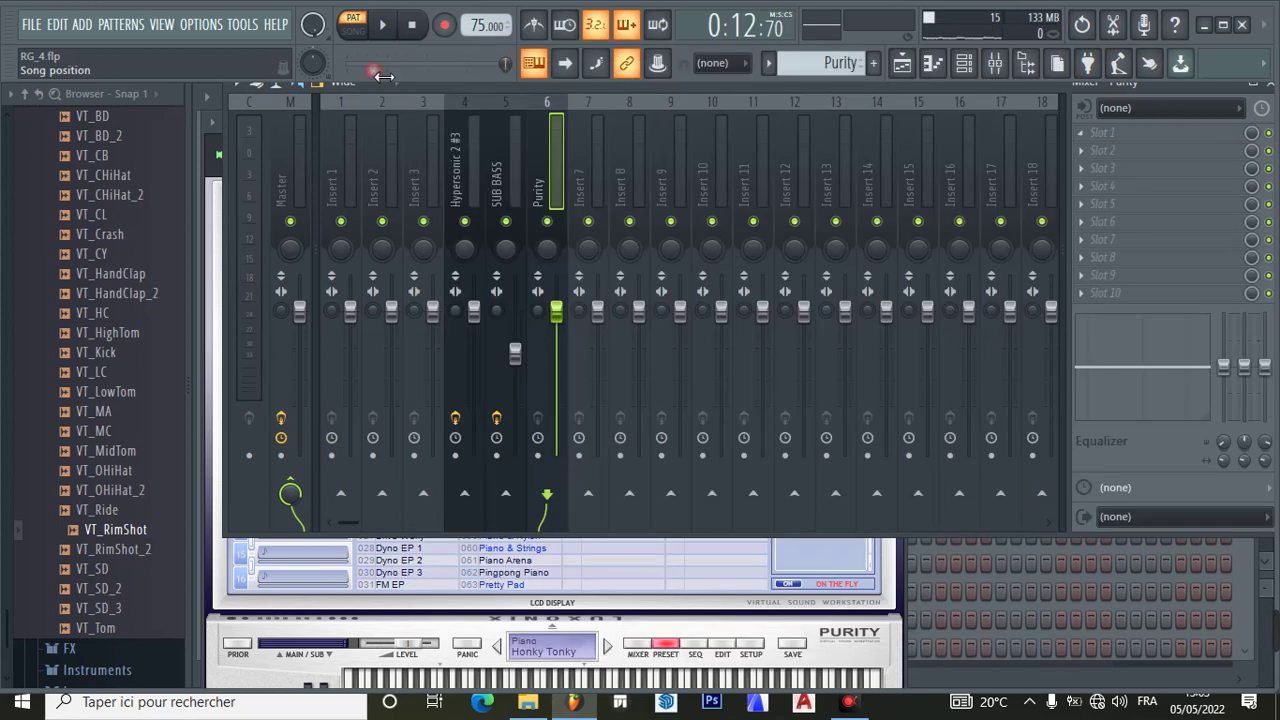
click(1089, 143)
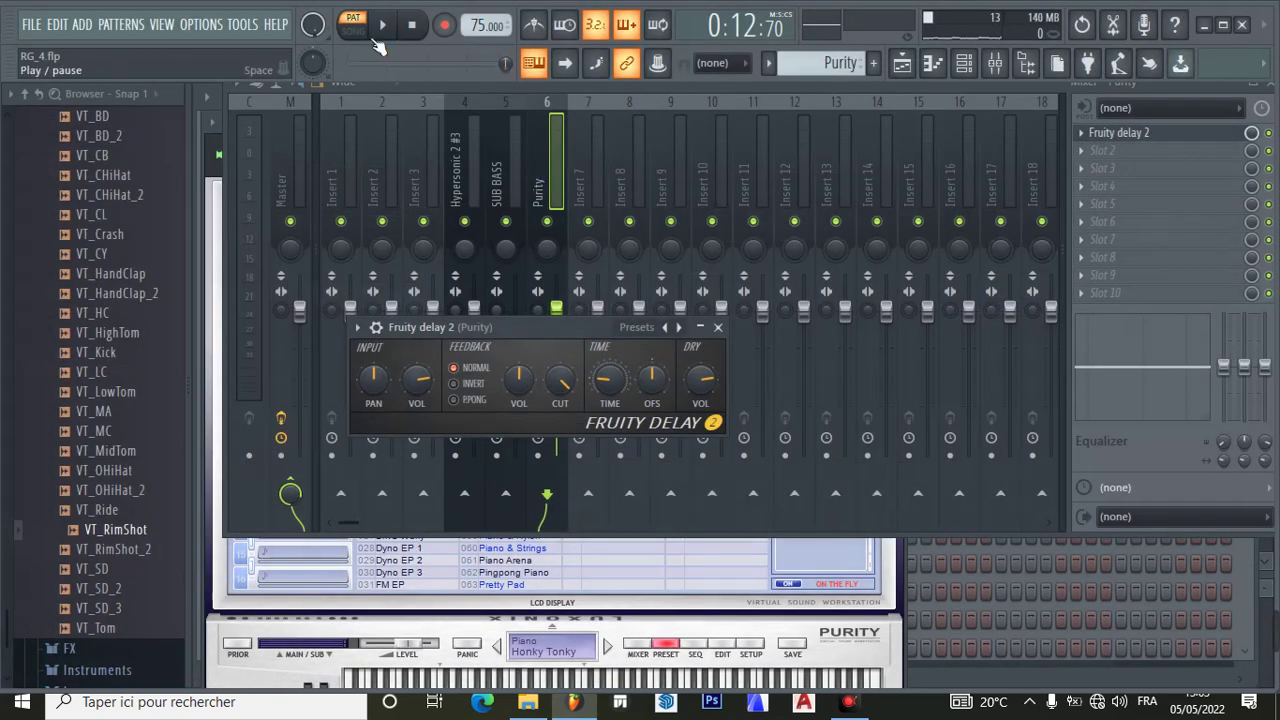
- Play the Purity pattern while lowering Fruity Delay 2's feedback cutoff and delay time and shifting its stereo offset left, and close the plugin
click(382, 27)
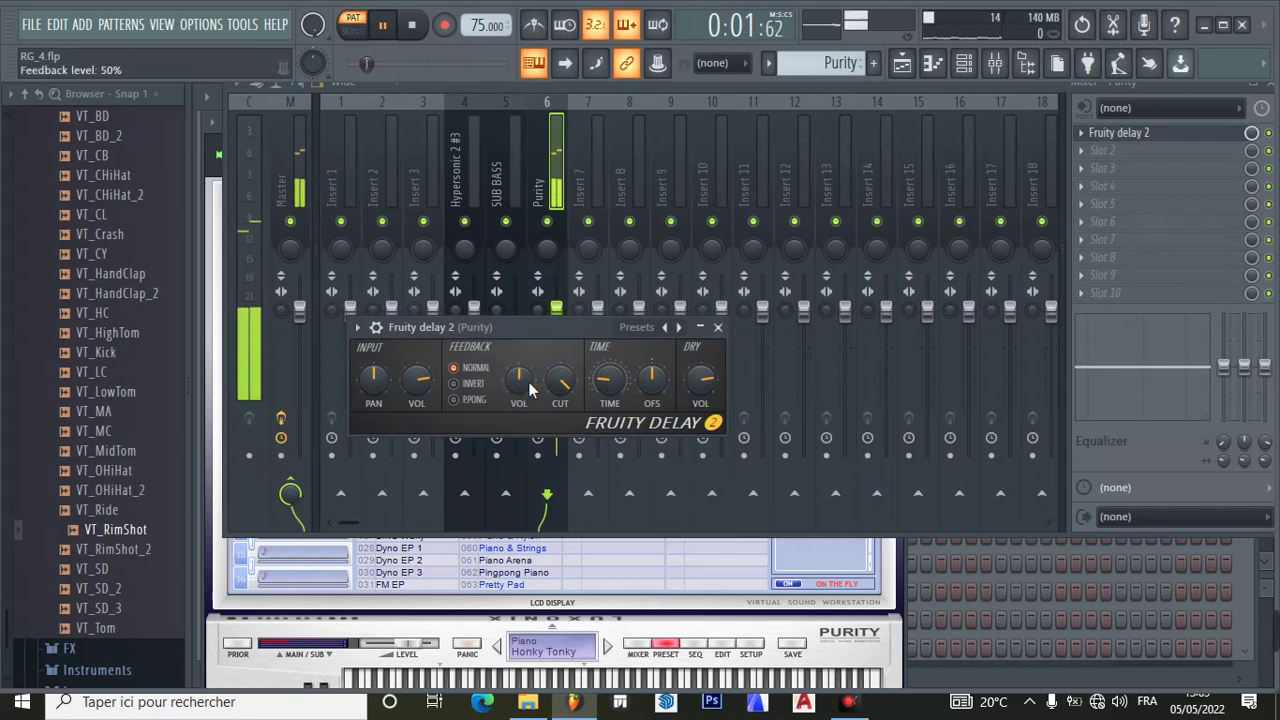
drag(560, 383, 555, 395)
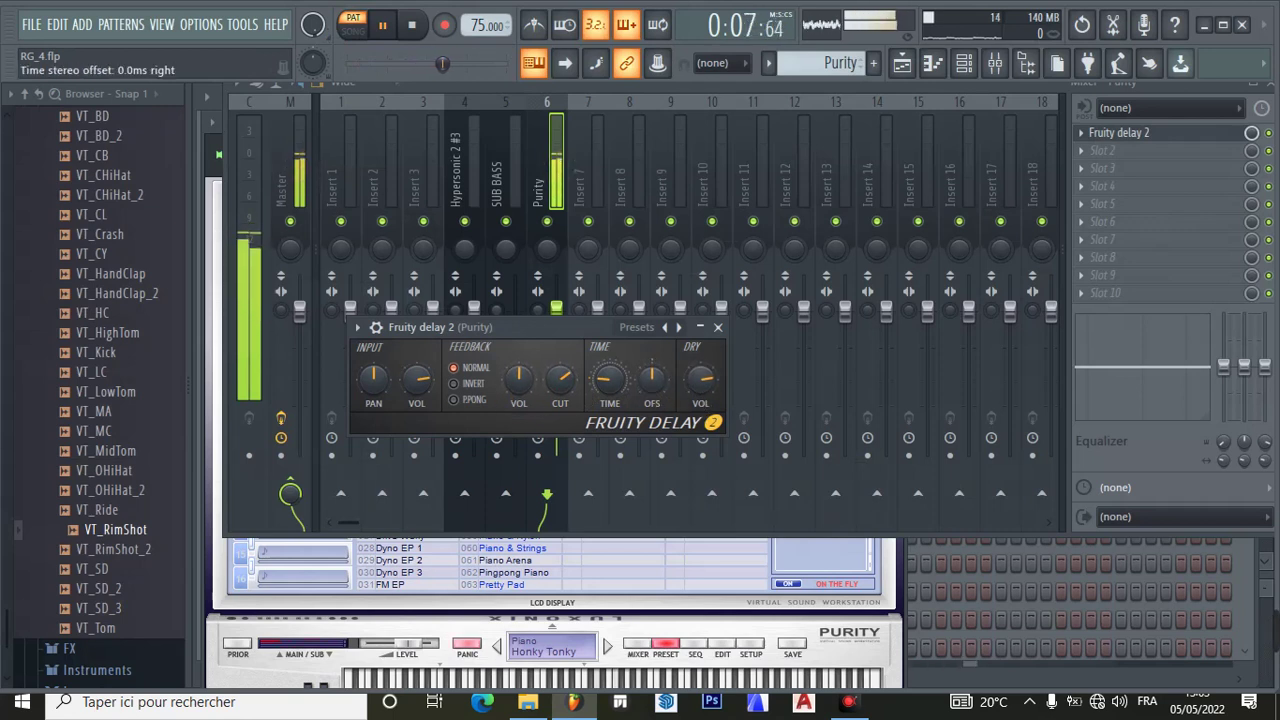
drag(651, 377, 650, 432)
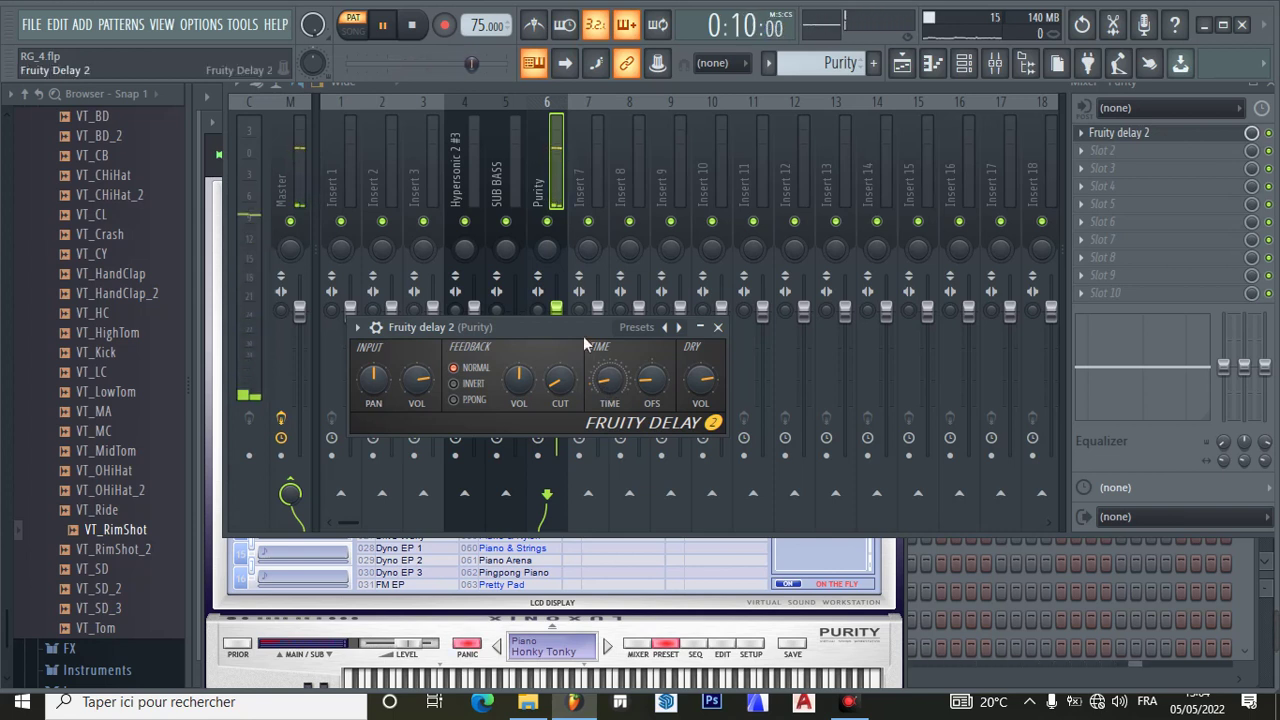
click(717, 327)
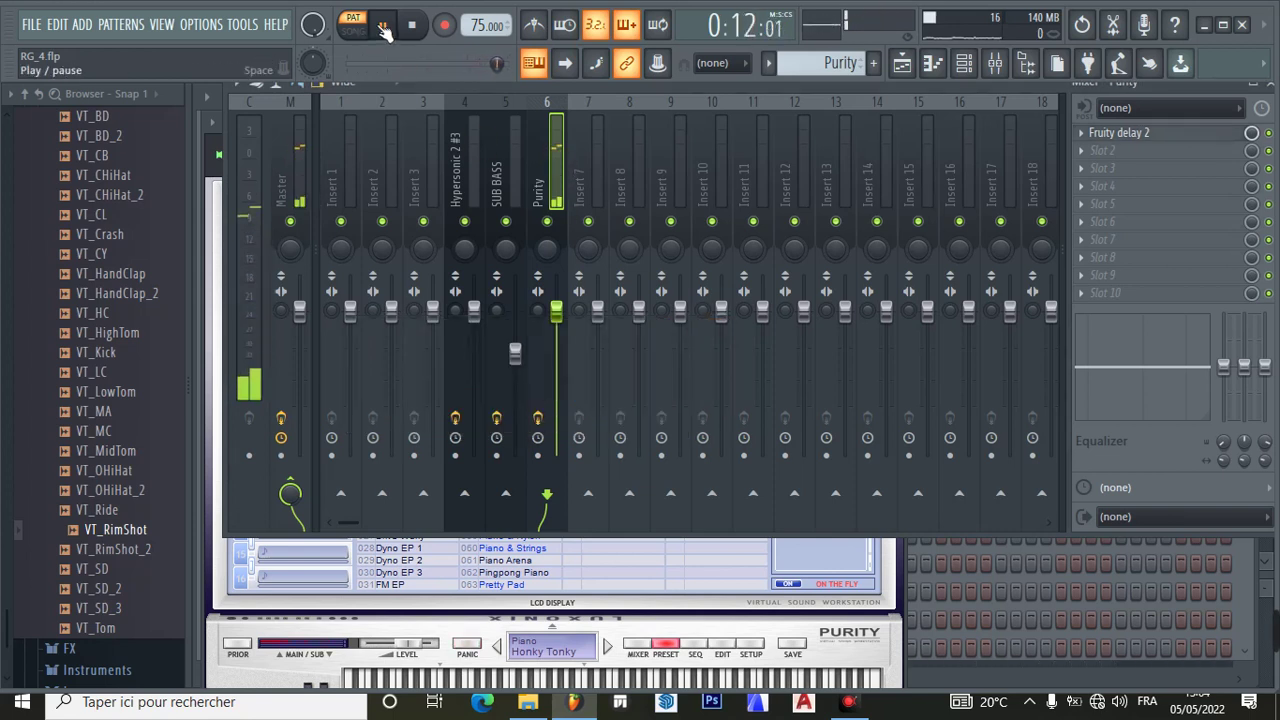
- Lower Fruity Delay 2's mix level on the Purity mixer track and play the pattern to hear it
click(383, 27)
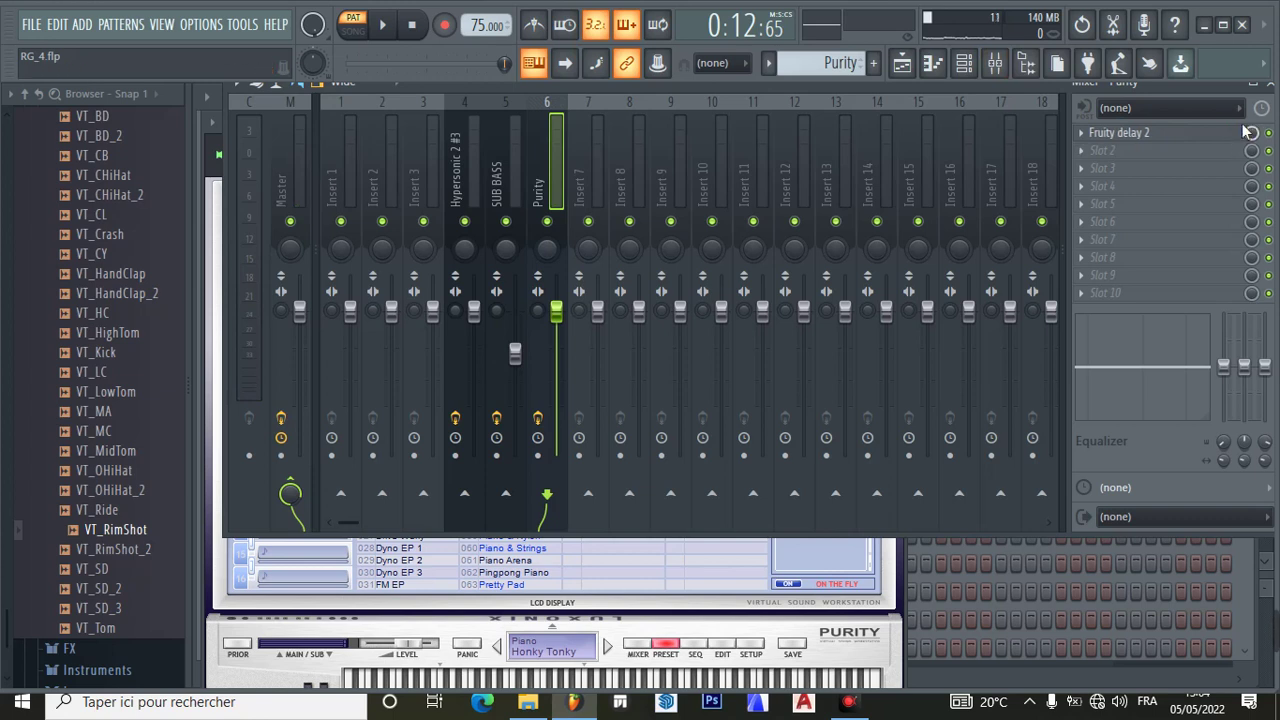
click(386, 27)
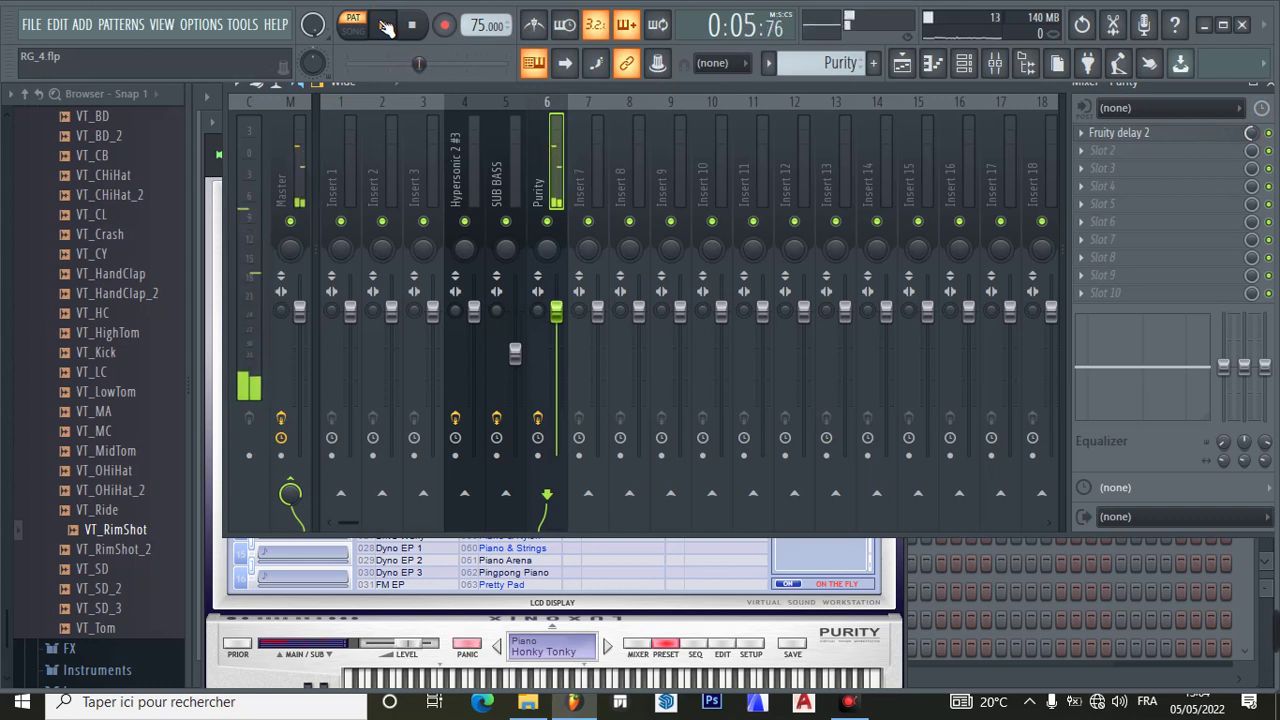
click(908, 62)
click(908, 62)
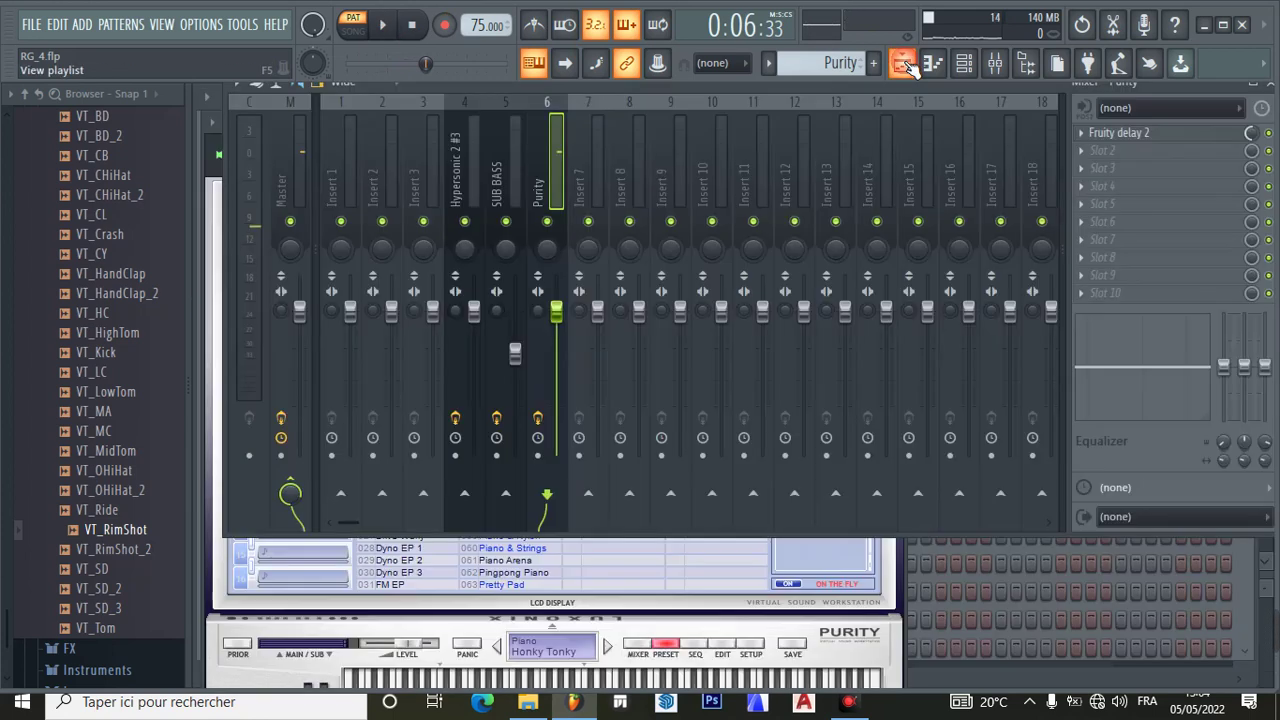
- Load Fruity Reeverb 2 into effect slot 2 of the Purity mixer track
click(1087, 160)
click(487, 358)
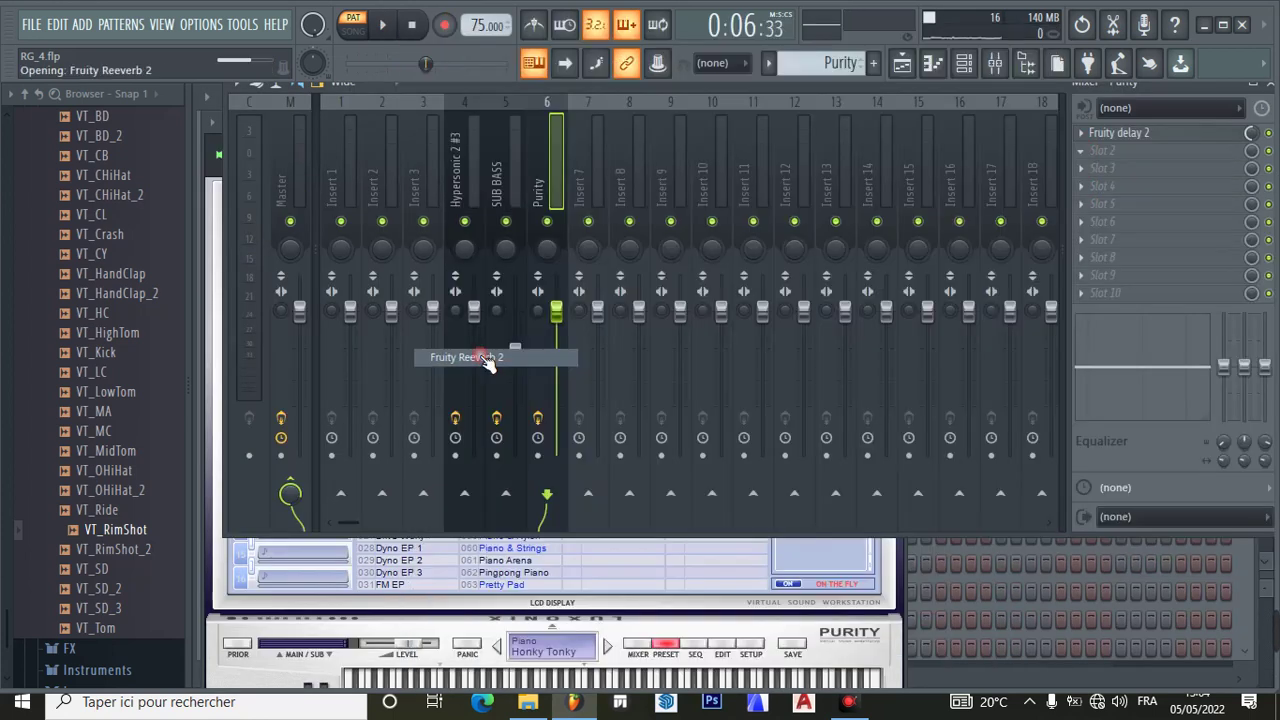
- Play the Purity pattern while adjusting Fruity Reeverb 2's low cut, setting decay time to 0.7 sec and wet level to 38%, and close the plugin
click(383, 26)
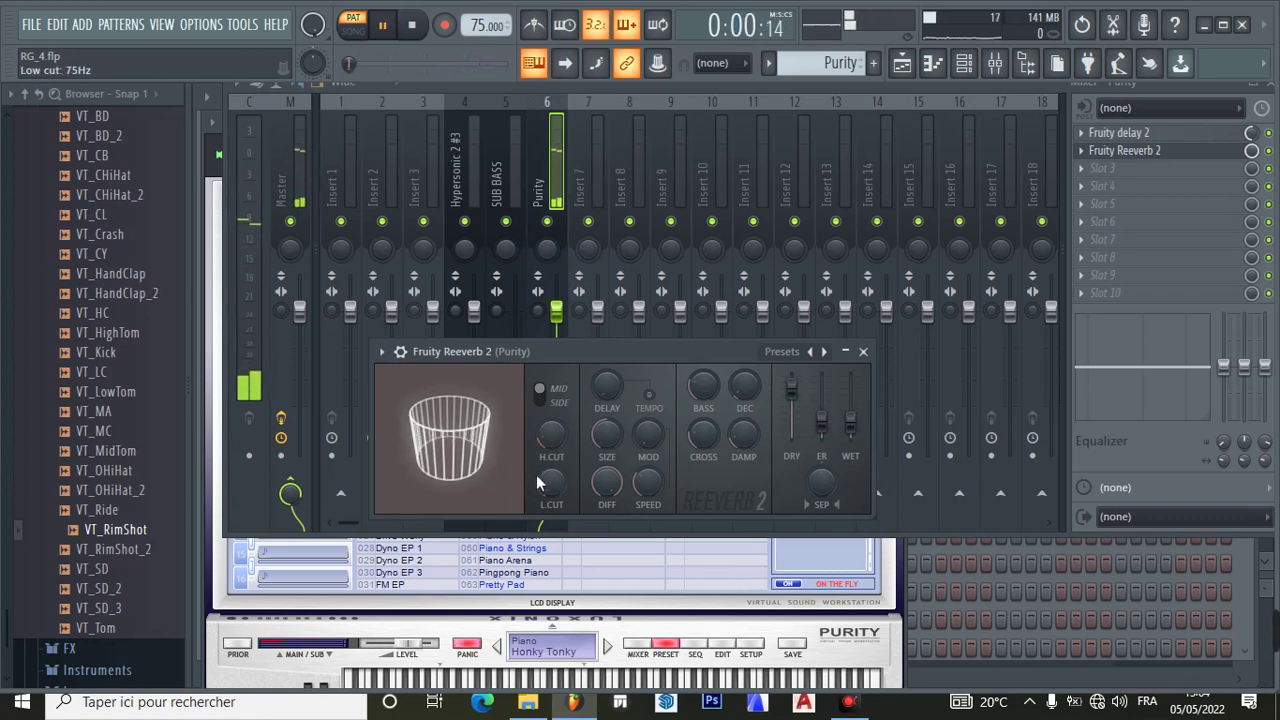
drag(536, 484, 536, 442)
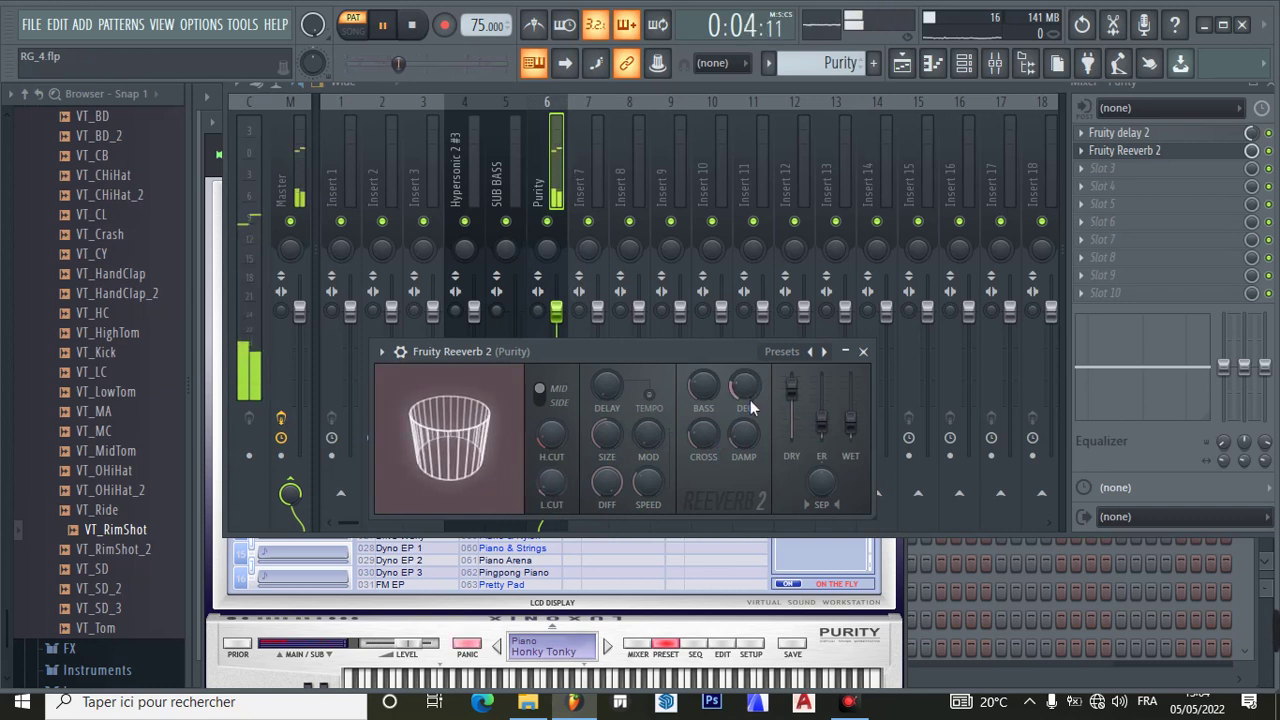
mouse_move(746, 392)
mouse_down()
mouse_move(746, 440)
mouse_move(746, 390)
mouse_up()
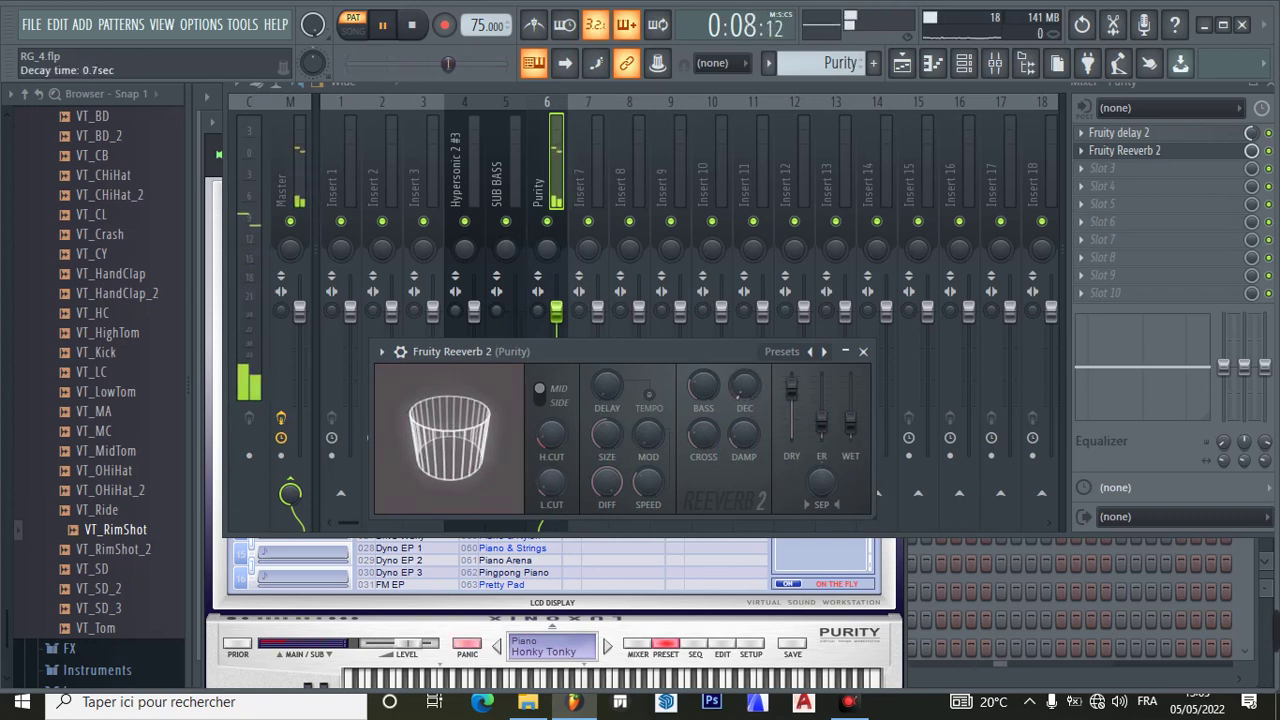
drag(851, 424, 851, 420)
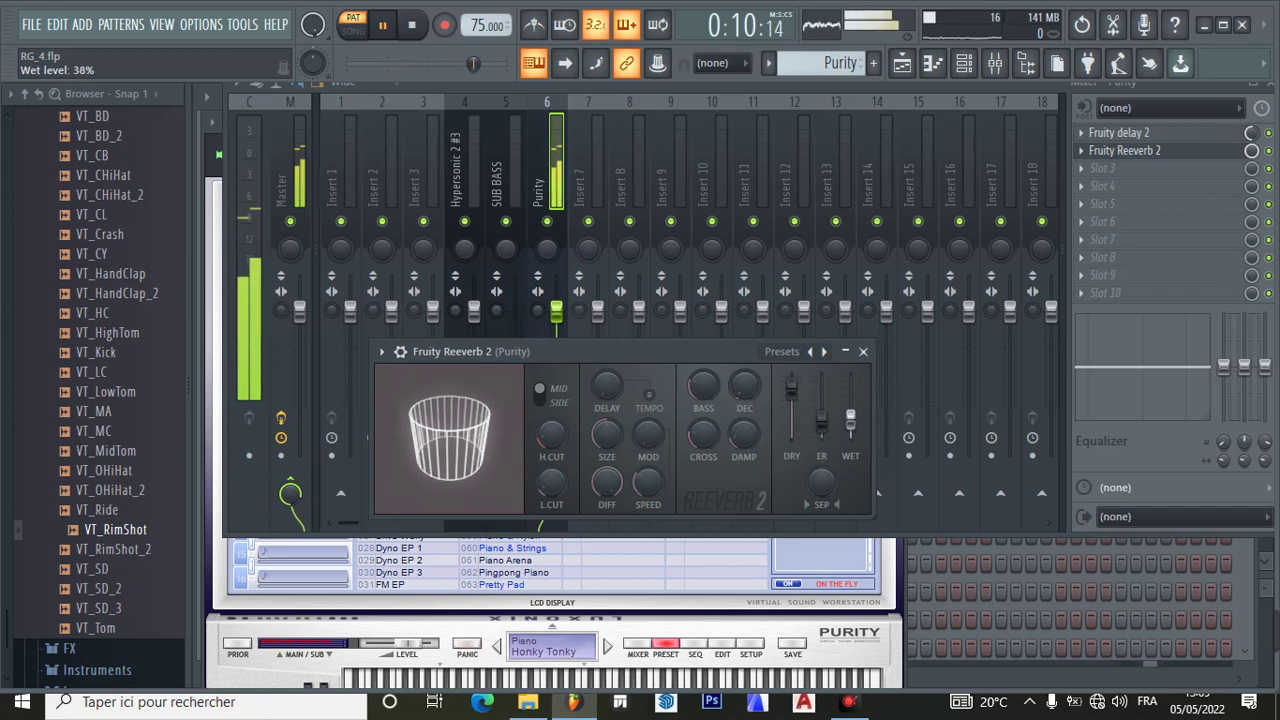
click(864, 352)
click(382, 25)
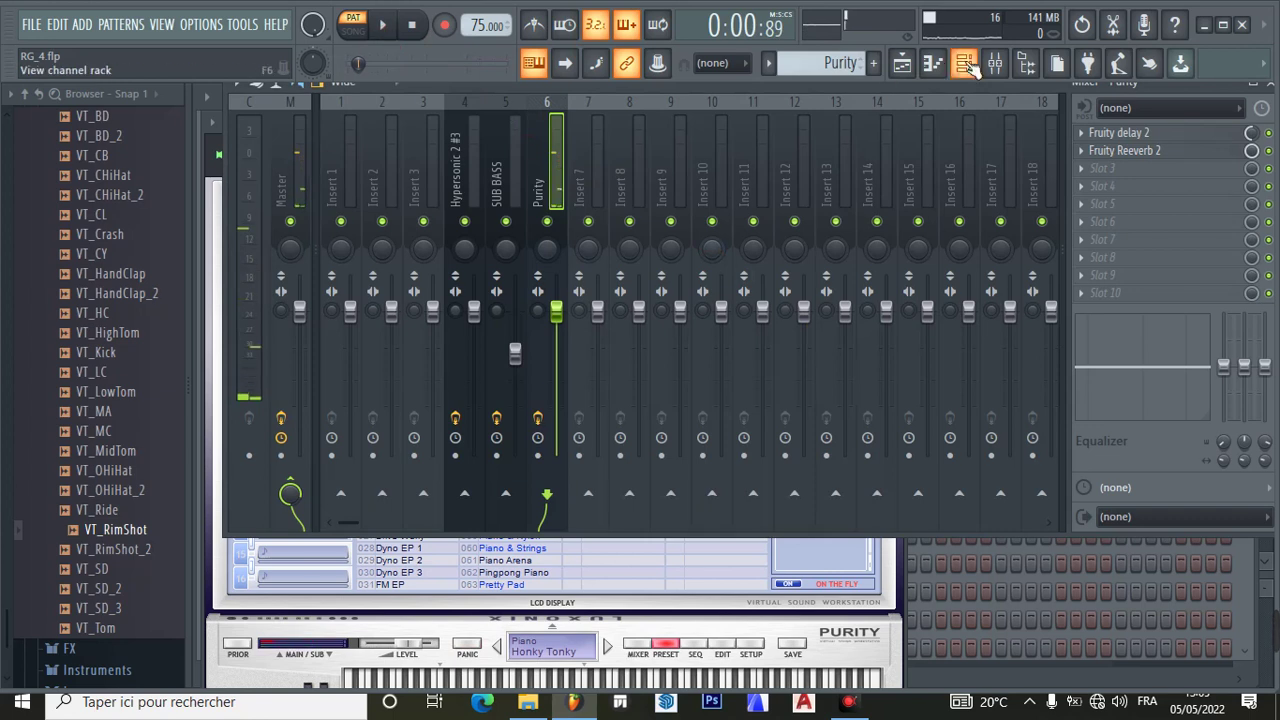
- Select the Hypersonic 2 pattern and view the patch loaded in its channel's instrument
click(918, 66)
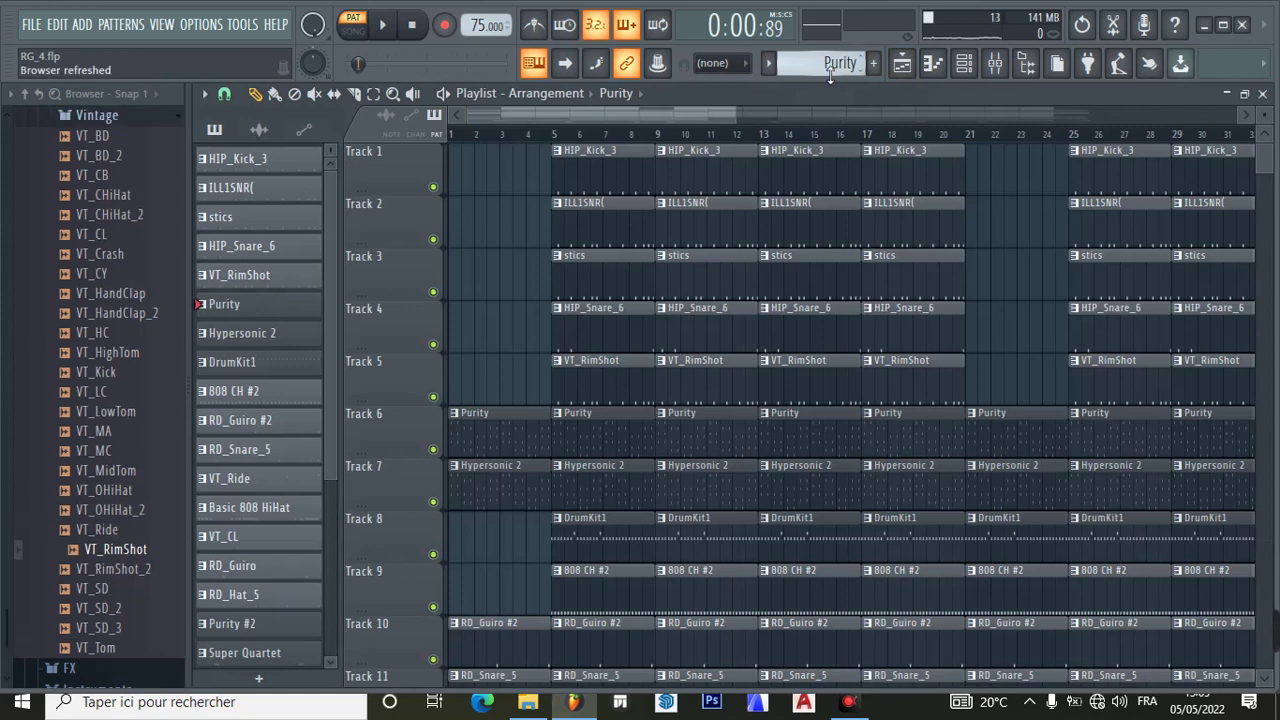
click(829, 68)
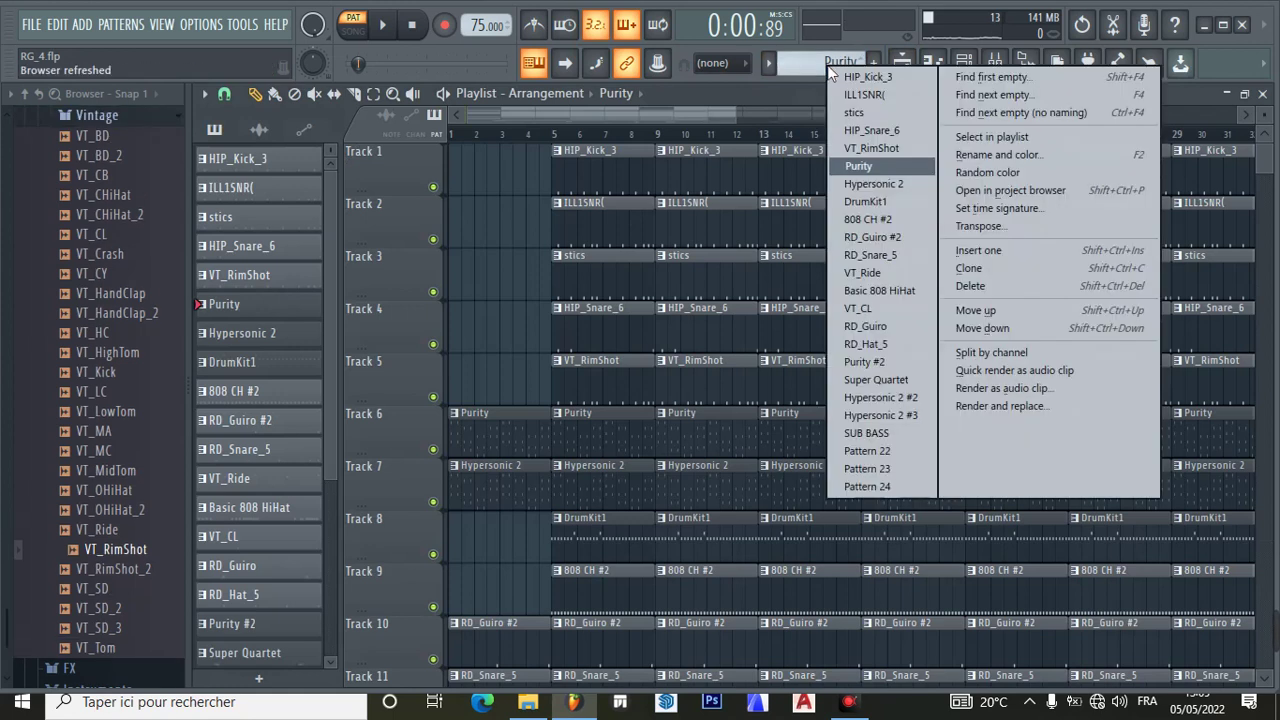
click(867, 184)
click(963, 63)
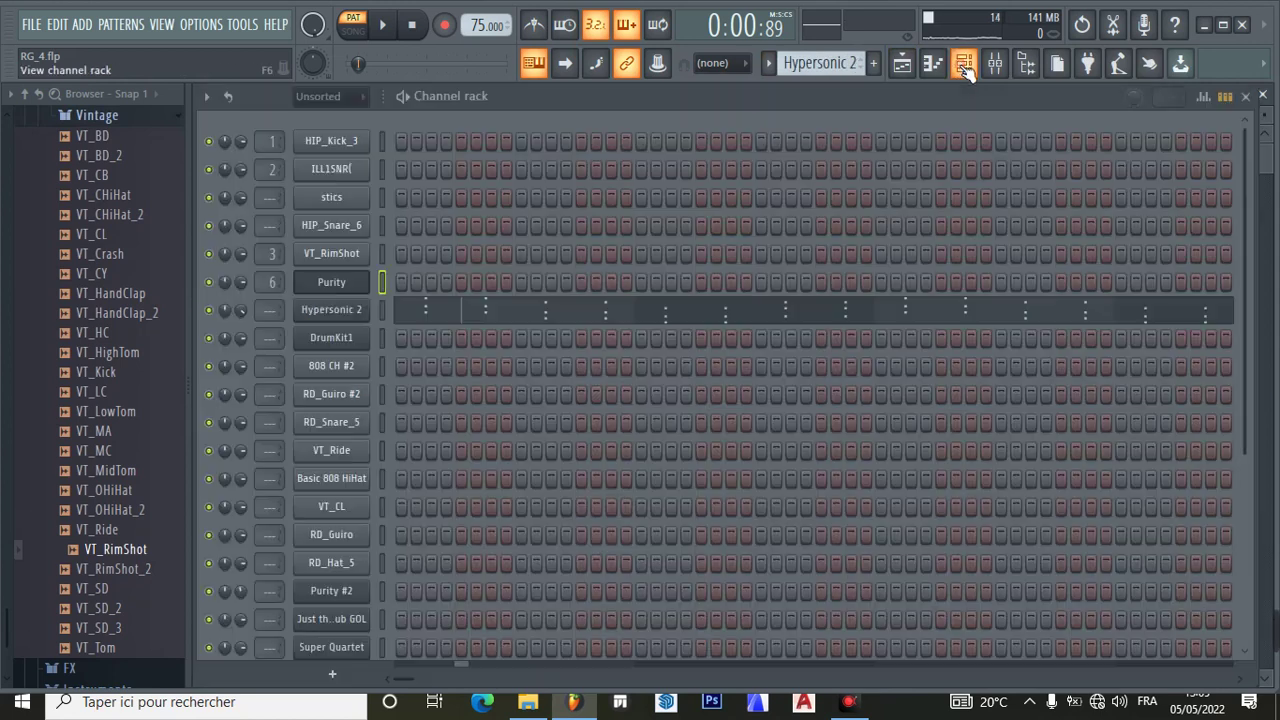
click(334, 311)
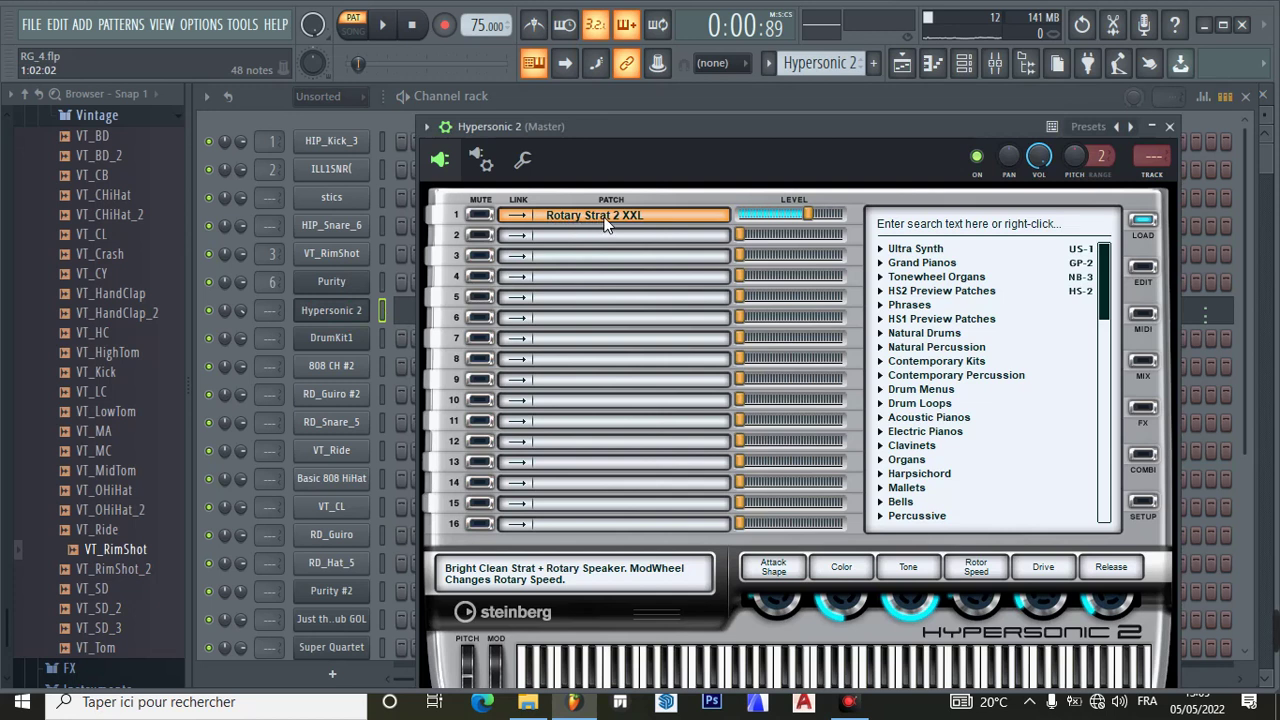
click(1172, 128)
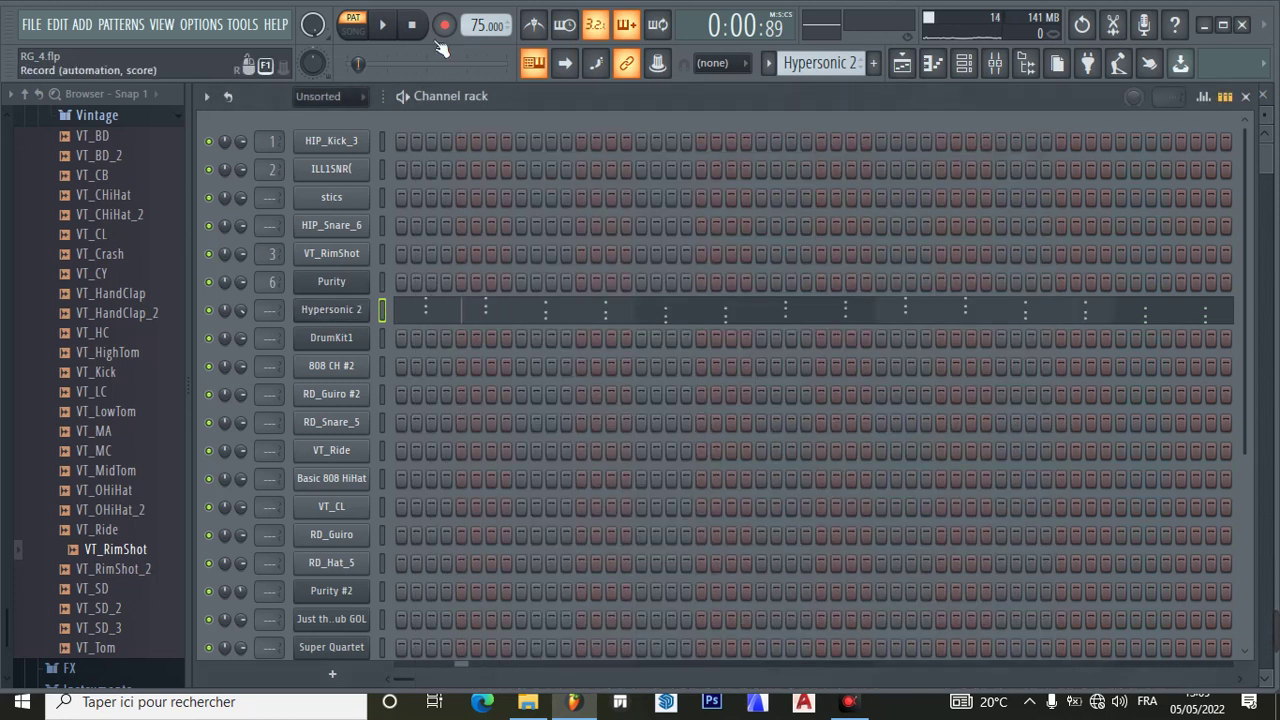
- Play the Hypersonic 2 pattern while viewing its notes through to the last bar in the piano roll
click(390, 28)
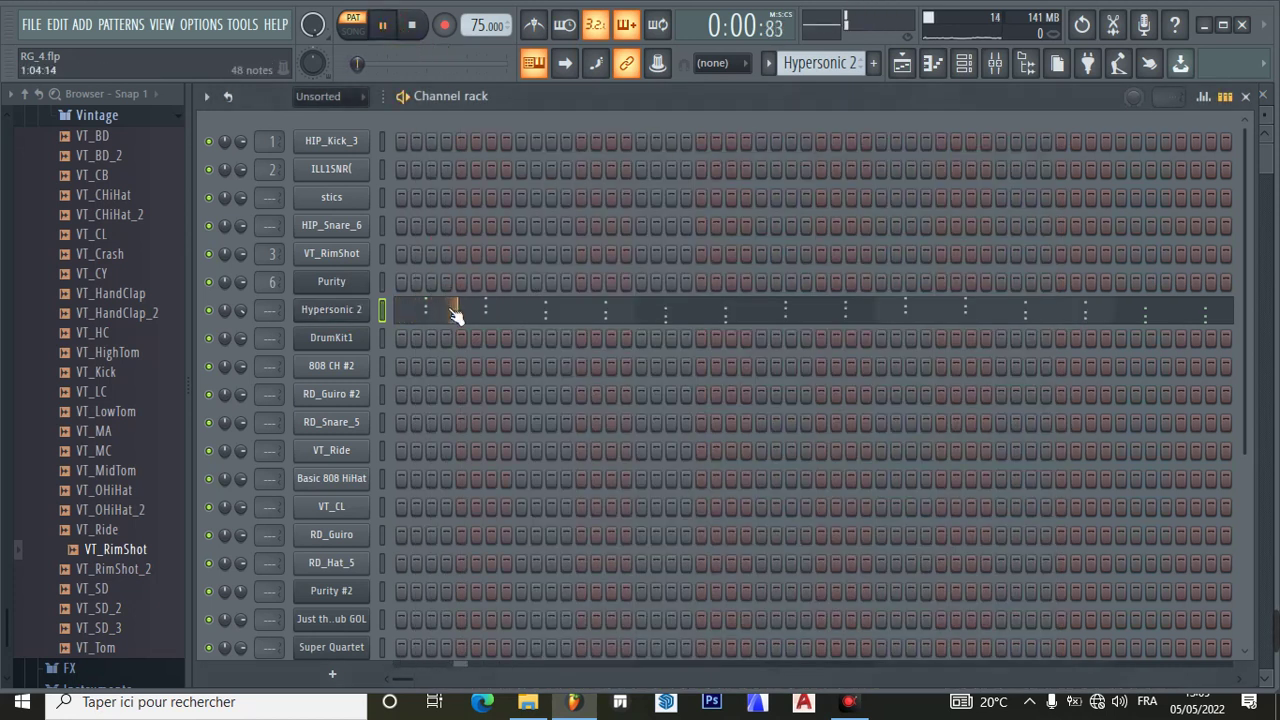
click(457, 312)
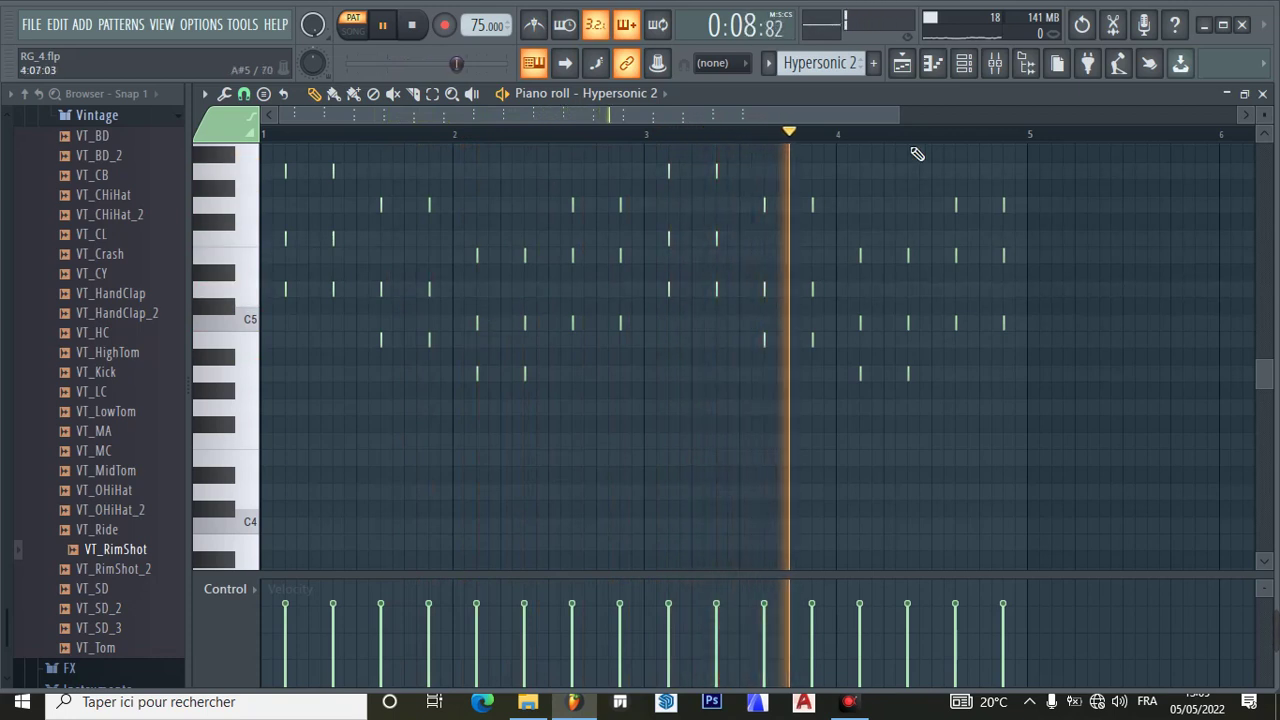
mouse_move(900, 114)
mouse_down()
mouse_move(615, 105)
mouse_move(800, 140)
mouse_move(569, 95)
mouse_move(897, 113)
mouse_up()
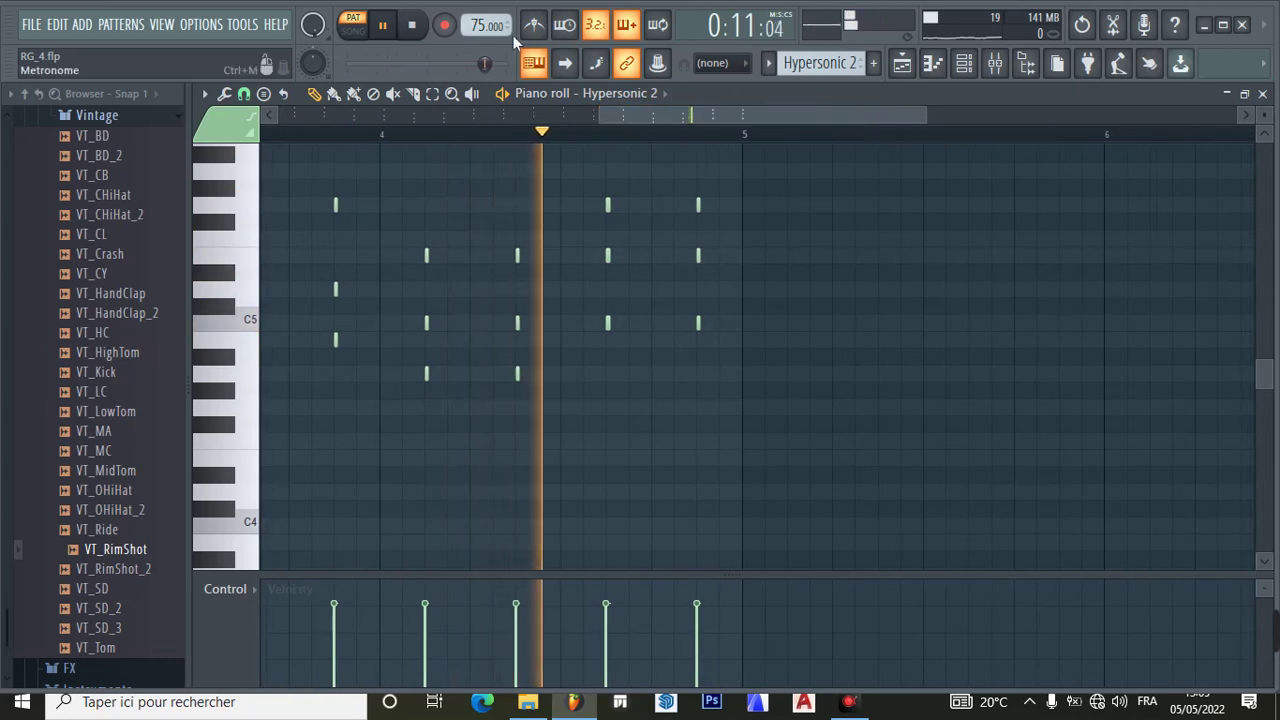
click(384, 27)
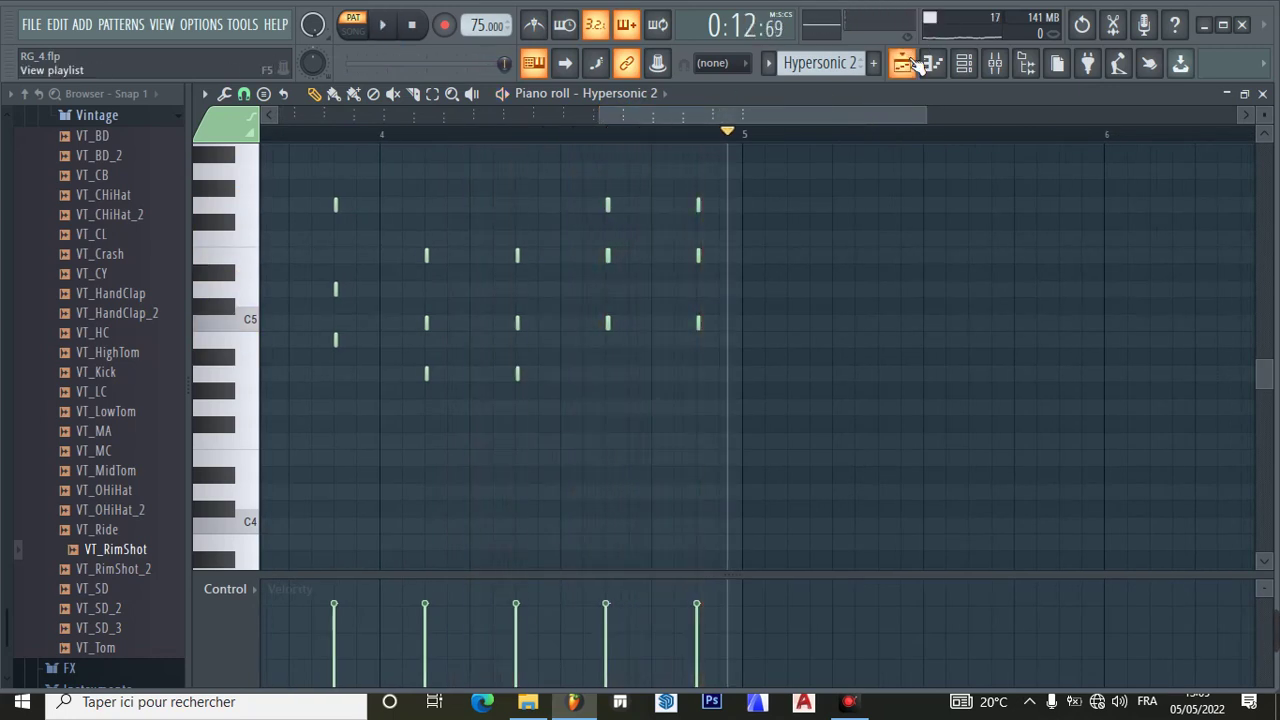
- Select the DrumKit1 pattern and view its channel's instrument plugin
click(917, 64)
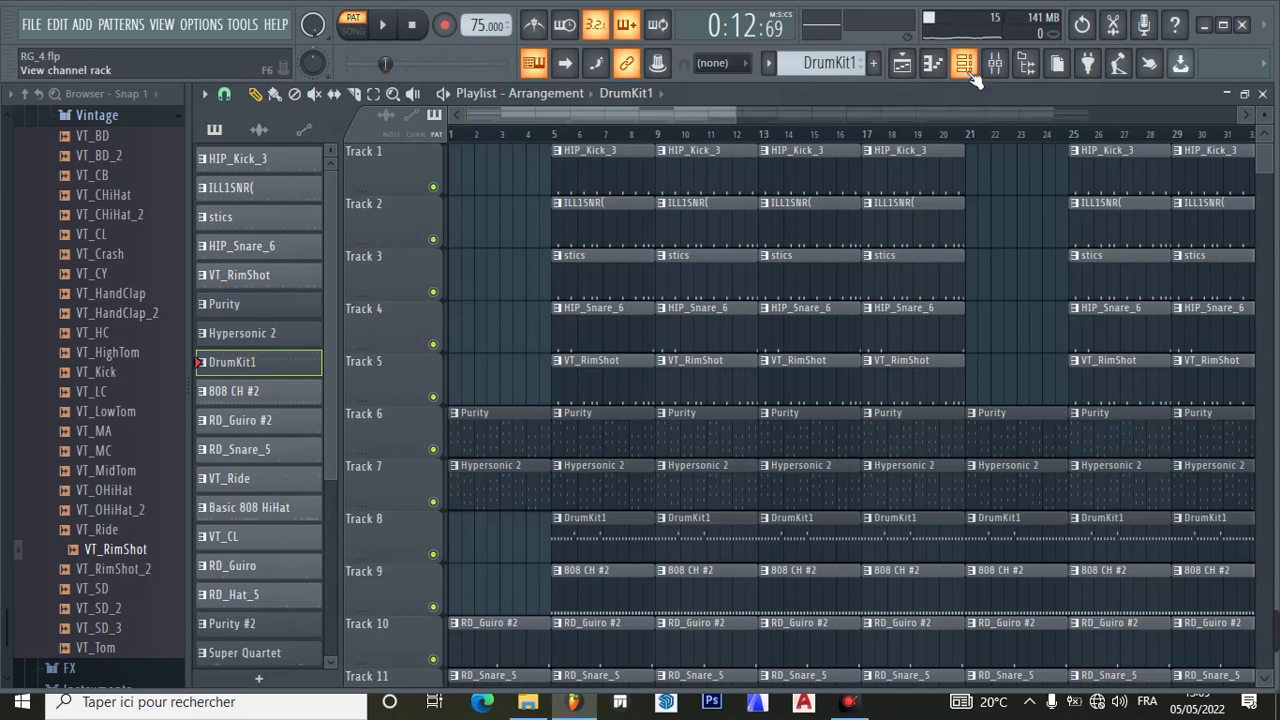
click(966, 68)
click(333, 339)
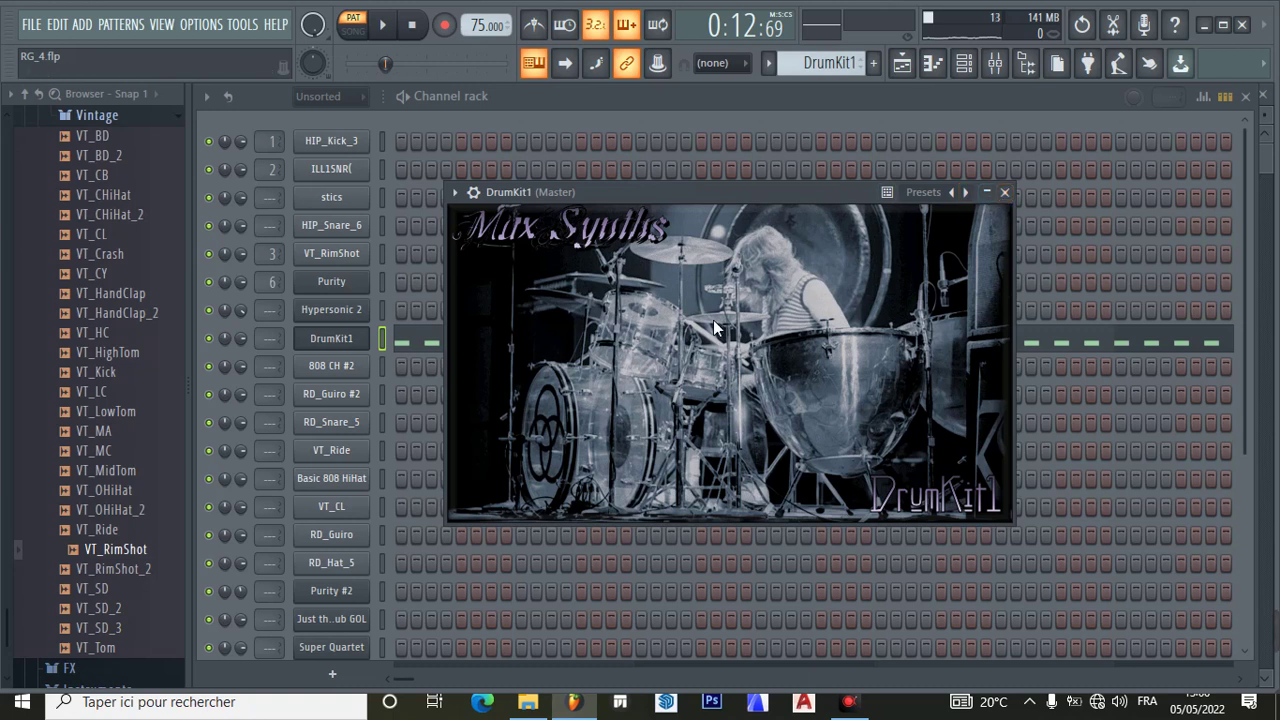
click(1005, 192)
- Show the DrumKit1 notes from the pattern's start in the piano roll and audition a key on the keyboard
click(469, 345)
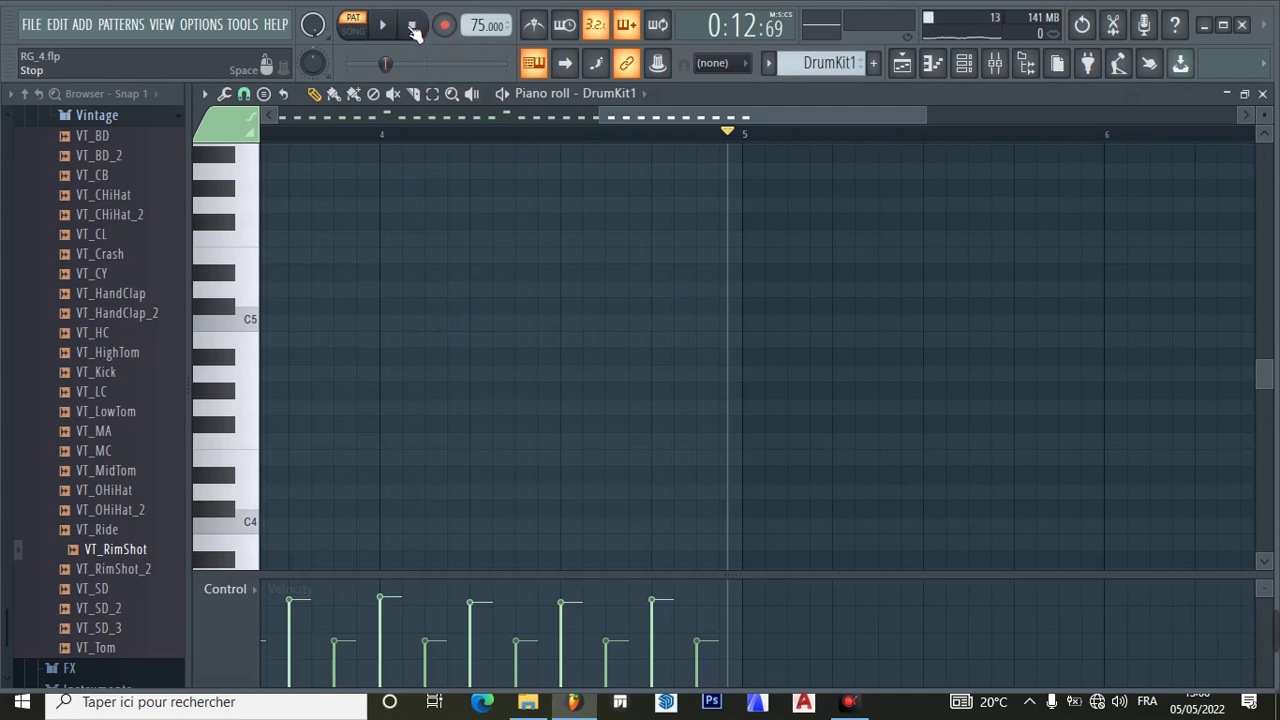
click(412, 28)
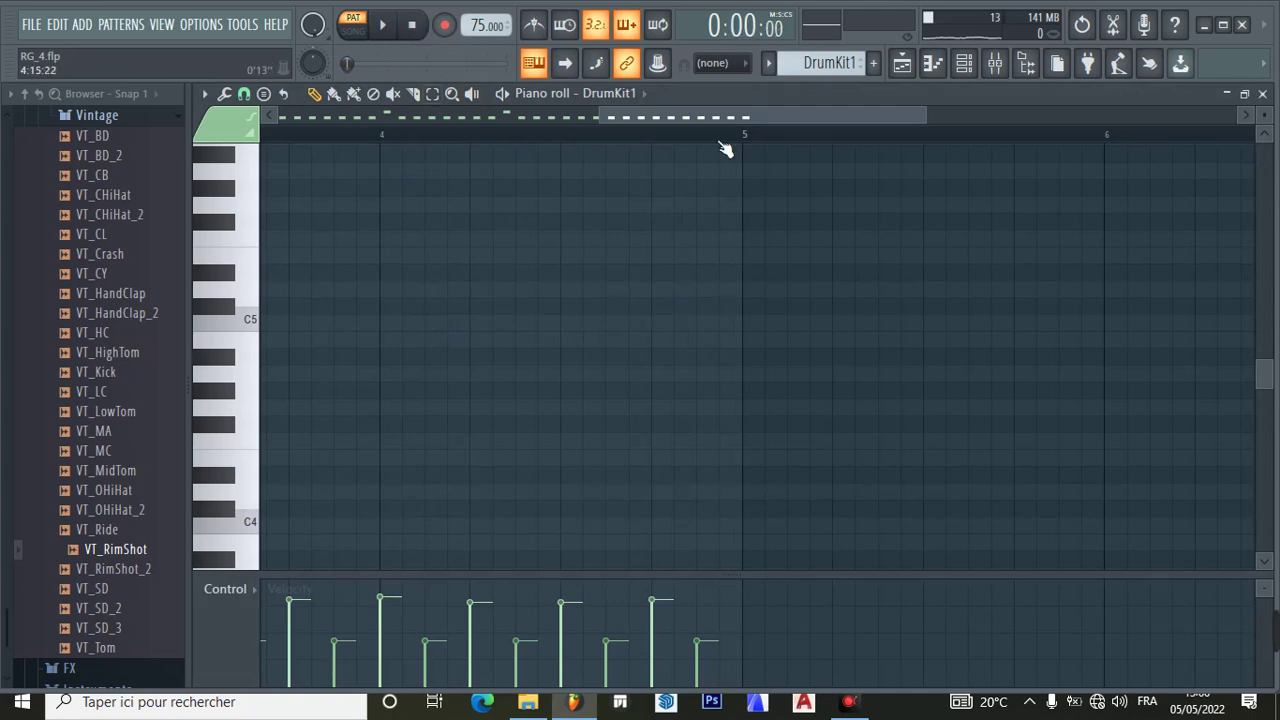
drag(718, 120, 378, 120)
scroll(388, 267, down, 5)
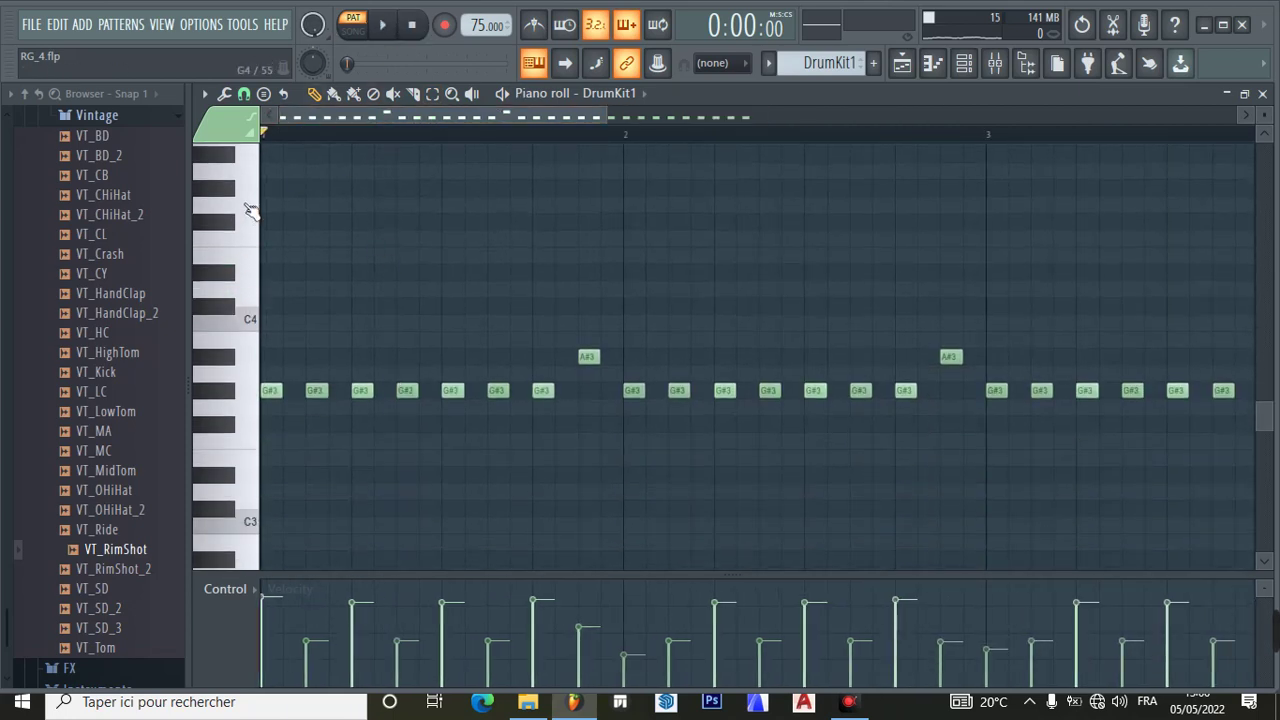
mouse_move(250, 217)
mouse_down()
mouse_move(243, 550)
mouse_move(237, 207)
mouse_up()
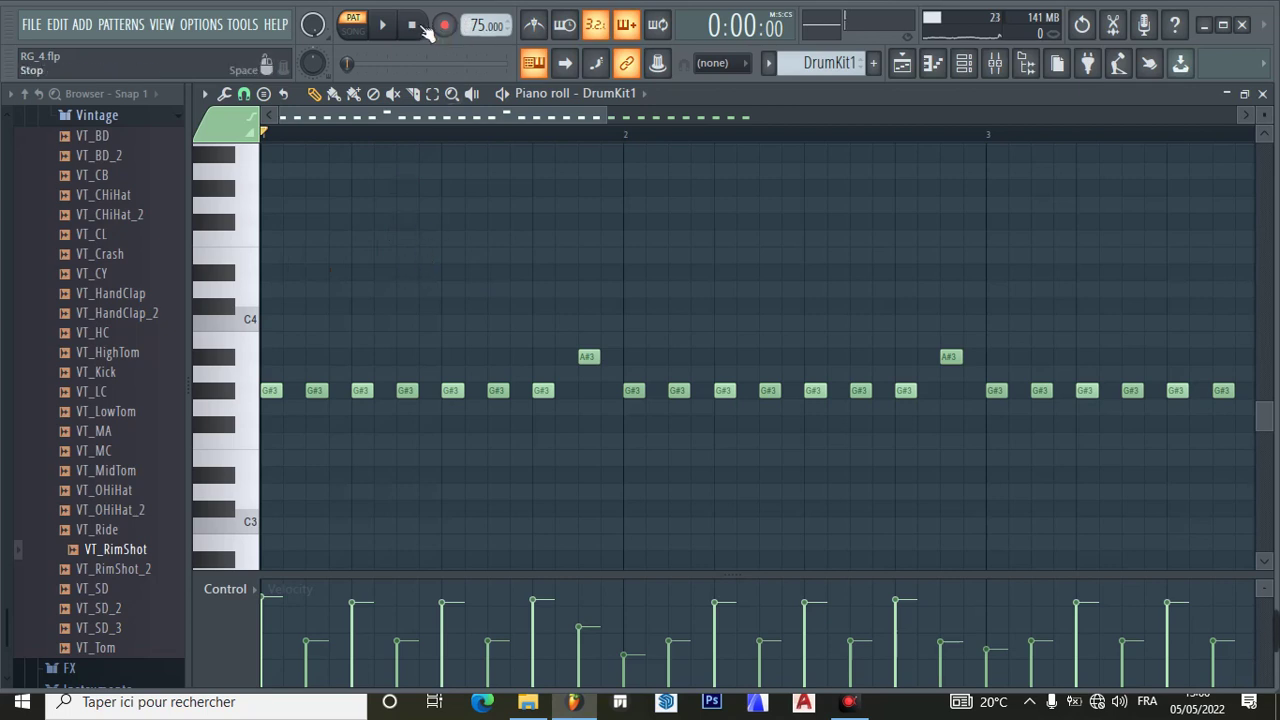
- Play the DrumKit1 pattern and raise the velocities of the first notes in bars 2 and 3 to match the accented notes
click(383, 25)
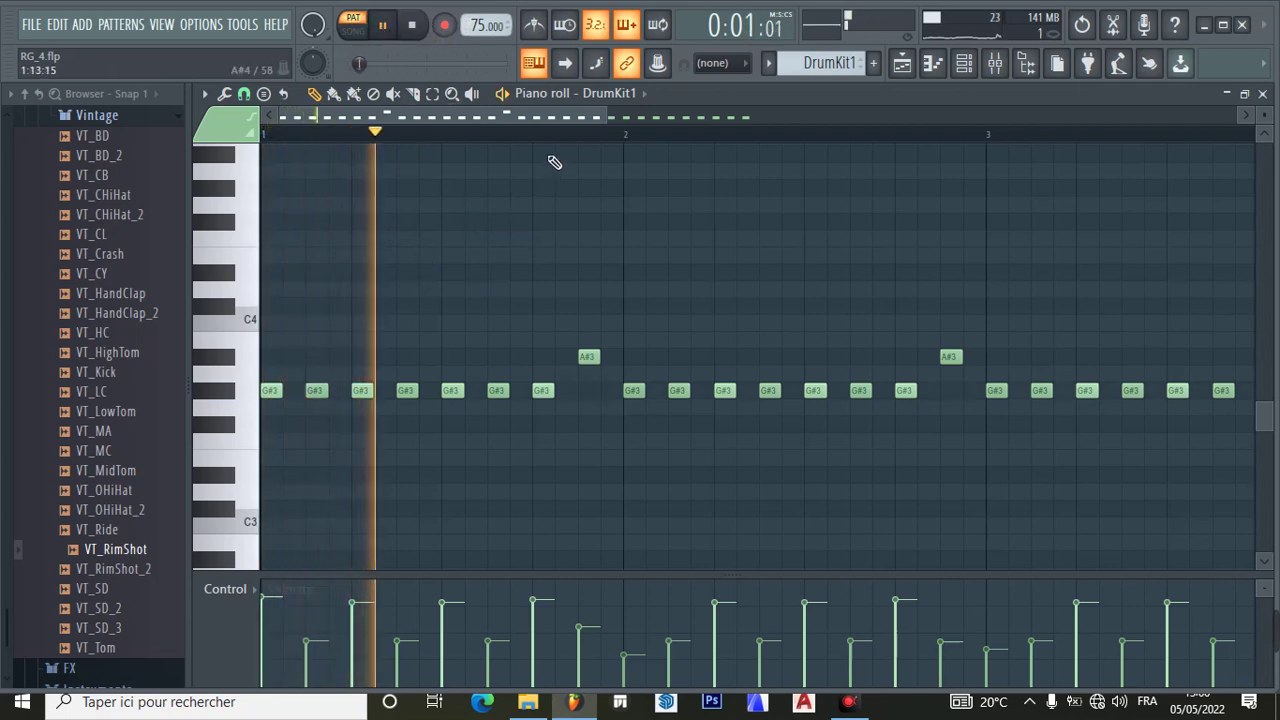
drag(620, 126, 790, 126)
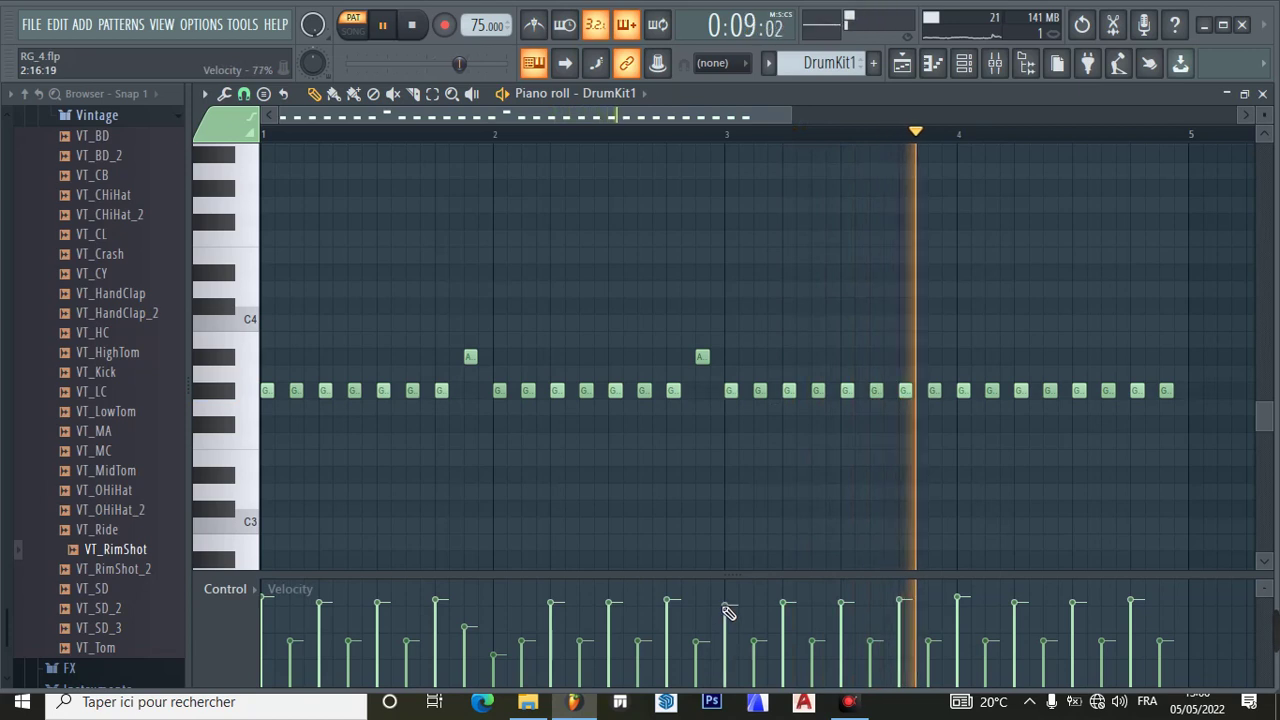
click(492, 604)
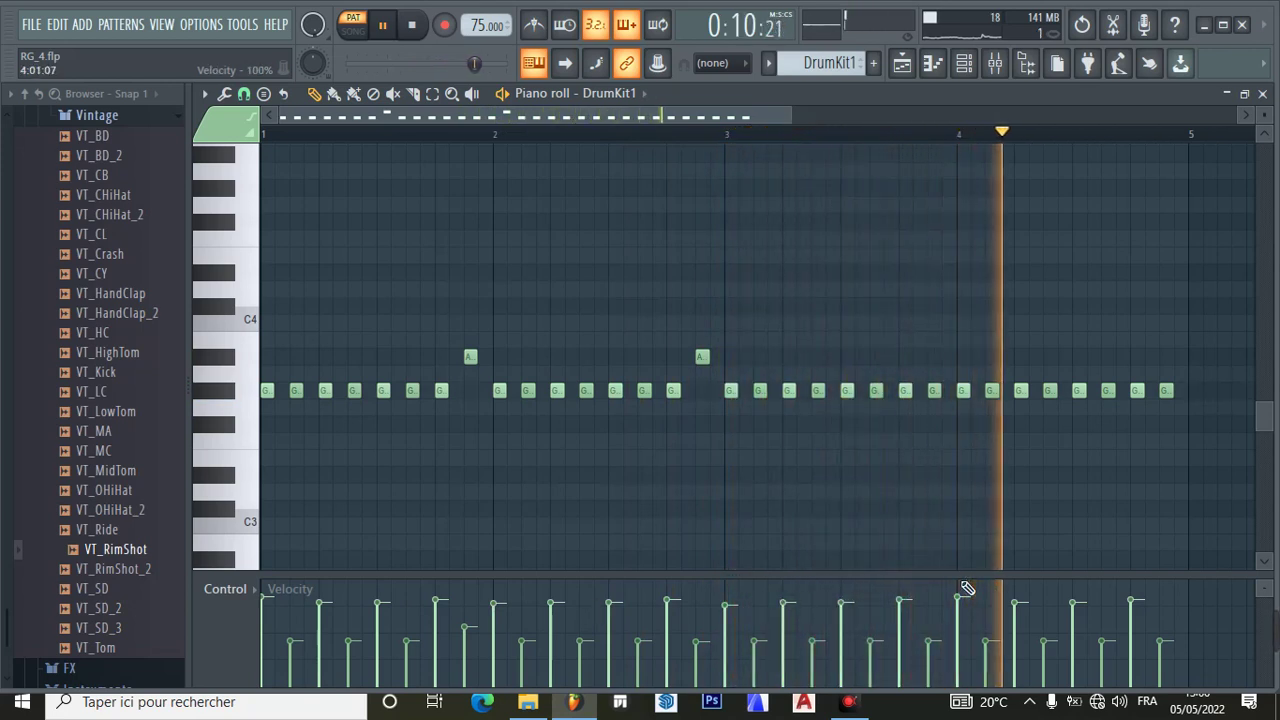
click(382, 28)
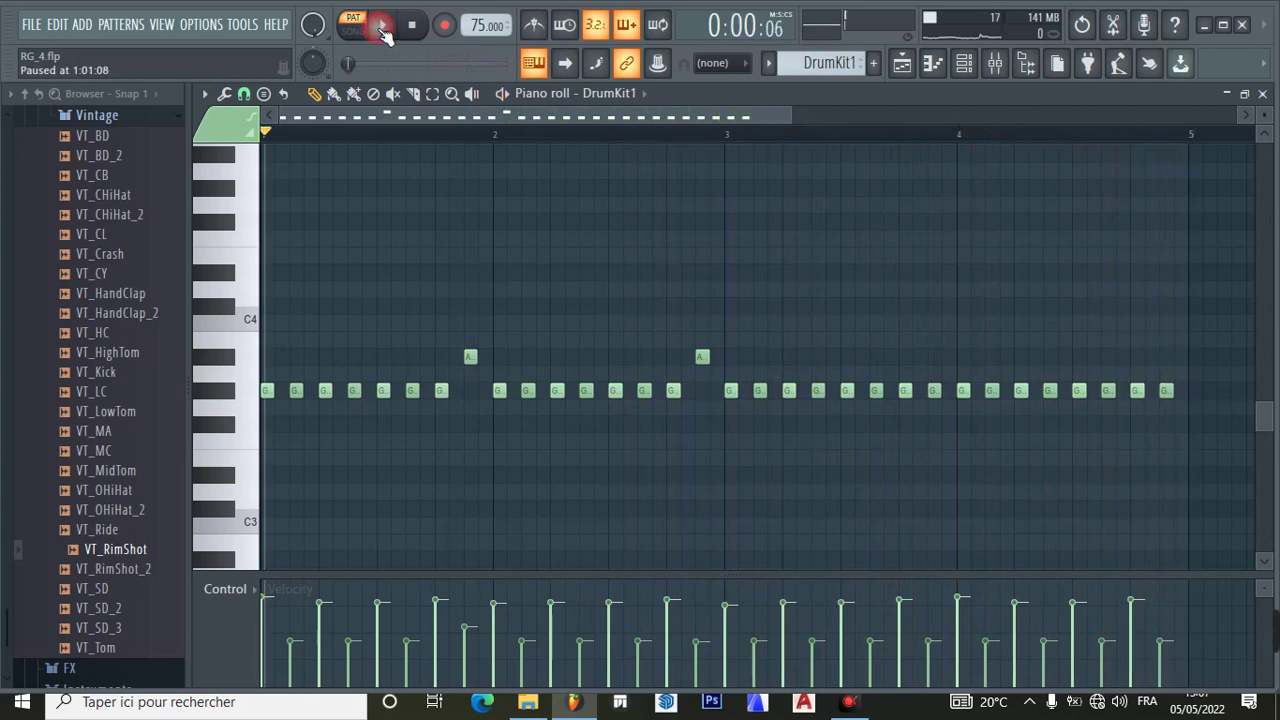
- Select the 808 CH #2 pattern and open its notes in the piano roll
click(901, 63)
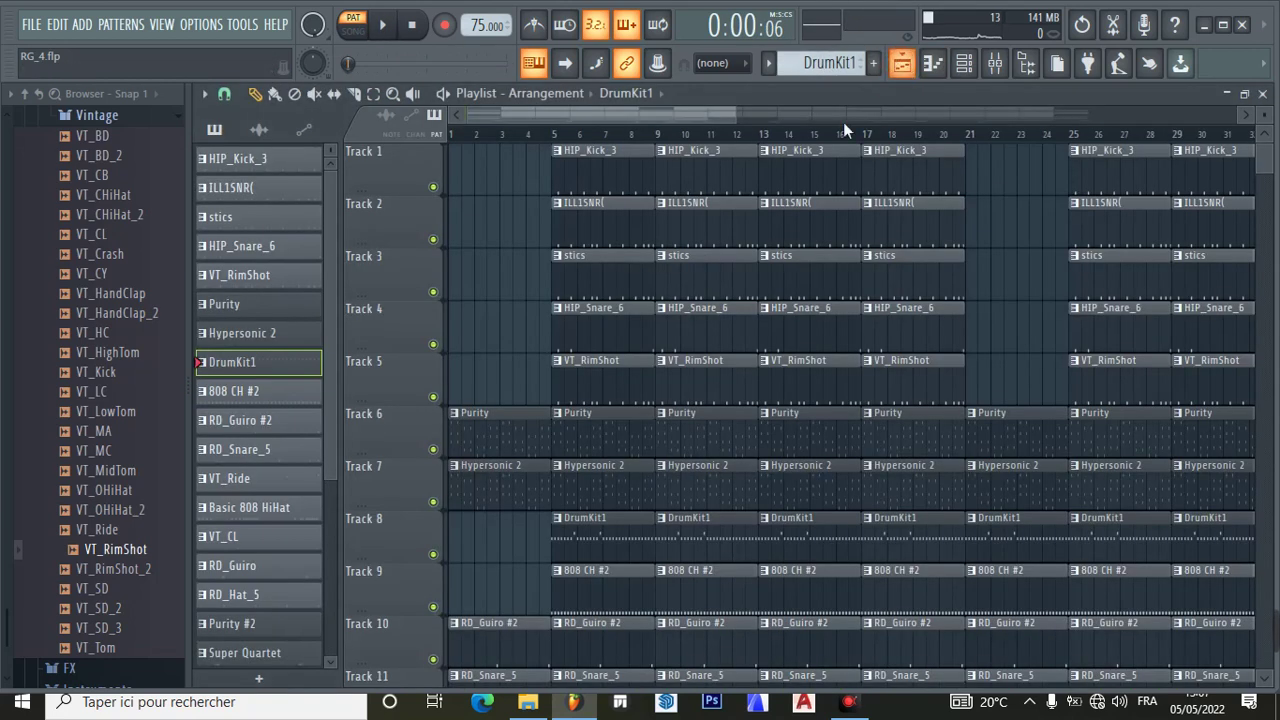
click(245, 394)
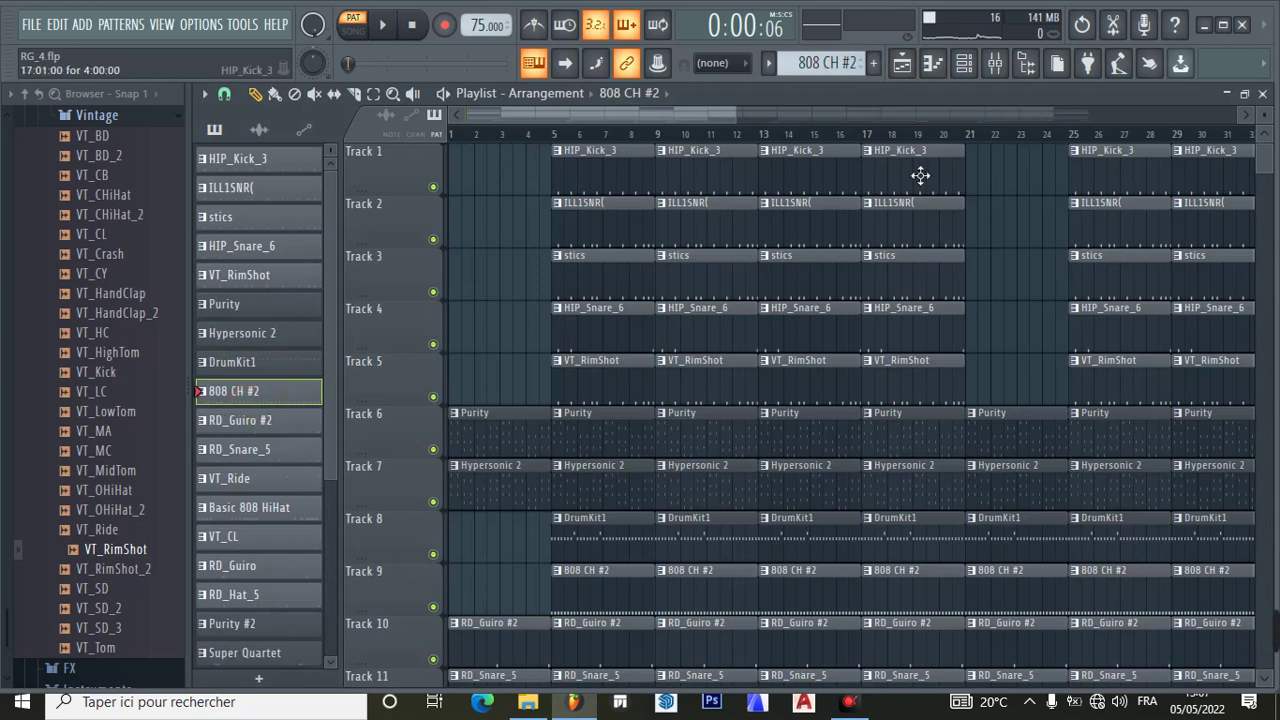
click(963, 63)
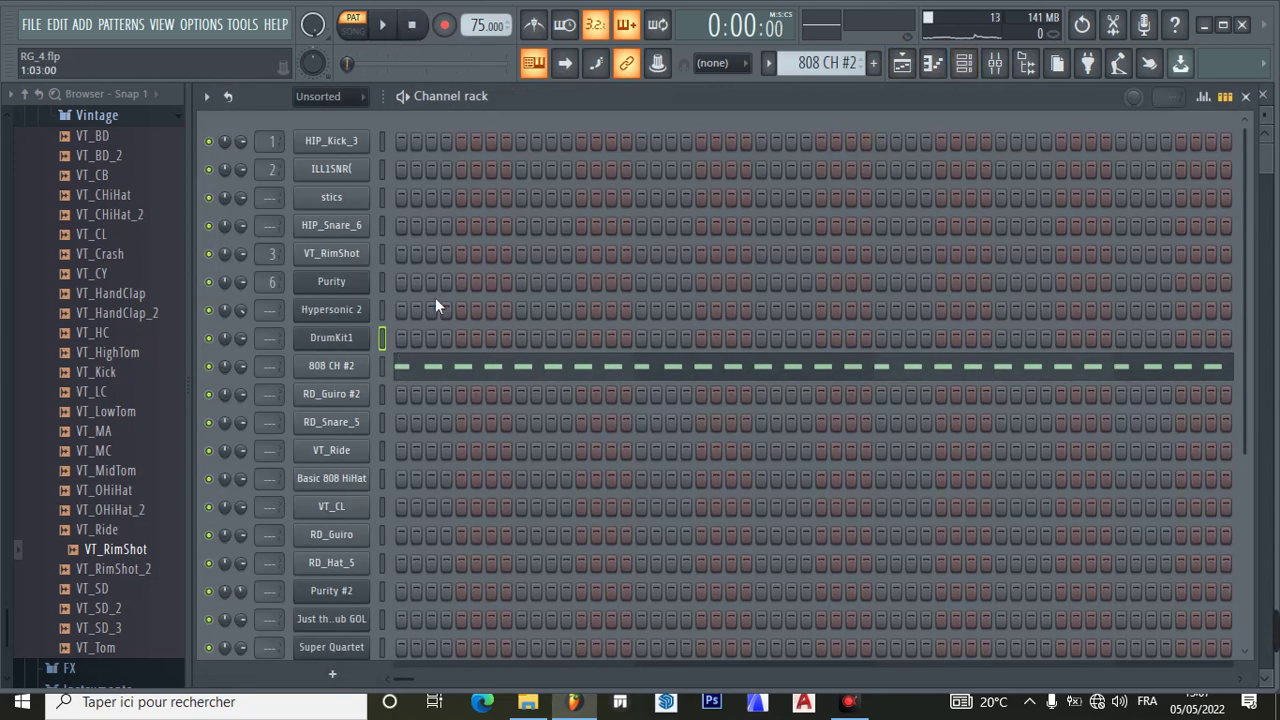
click(447, 368)
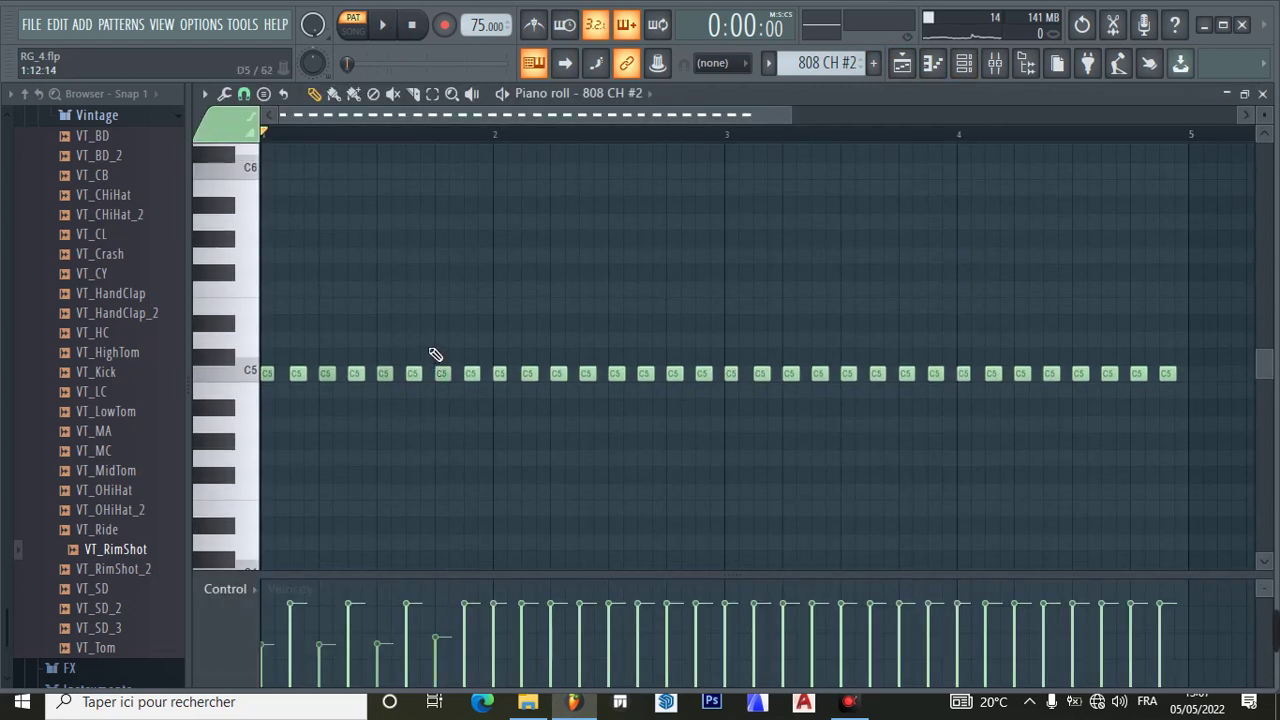
- Play the 808 CH #2 pattern through once and return to the playlist
click(383, 25)
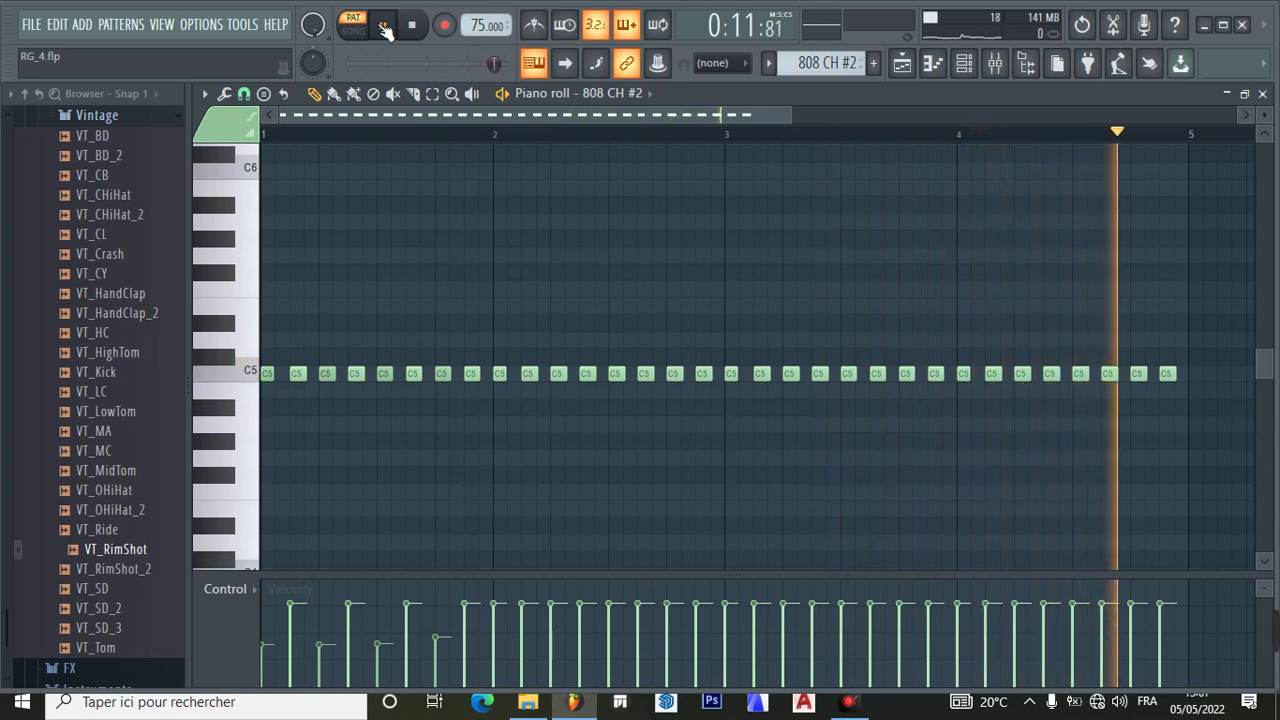
click(384, 28)
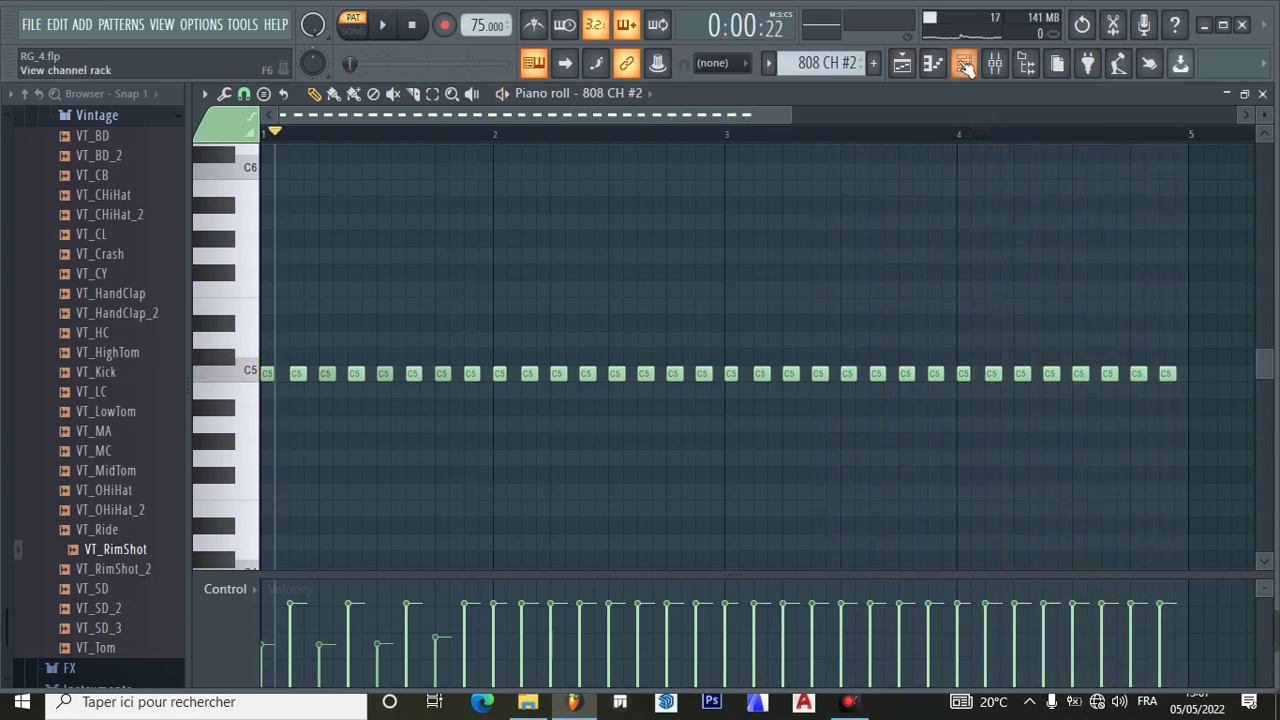
click(902, 63)
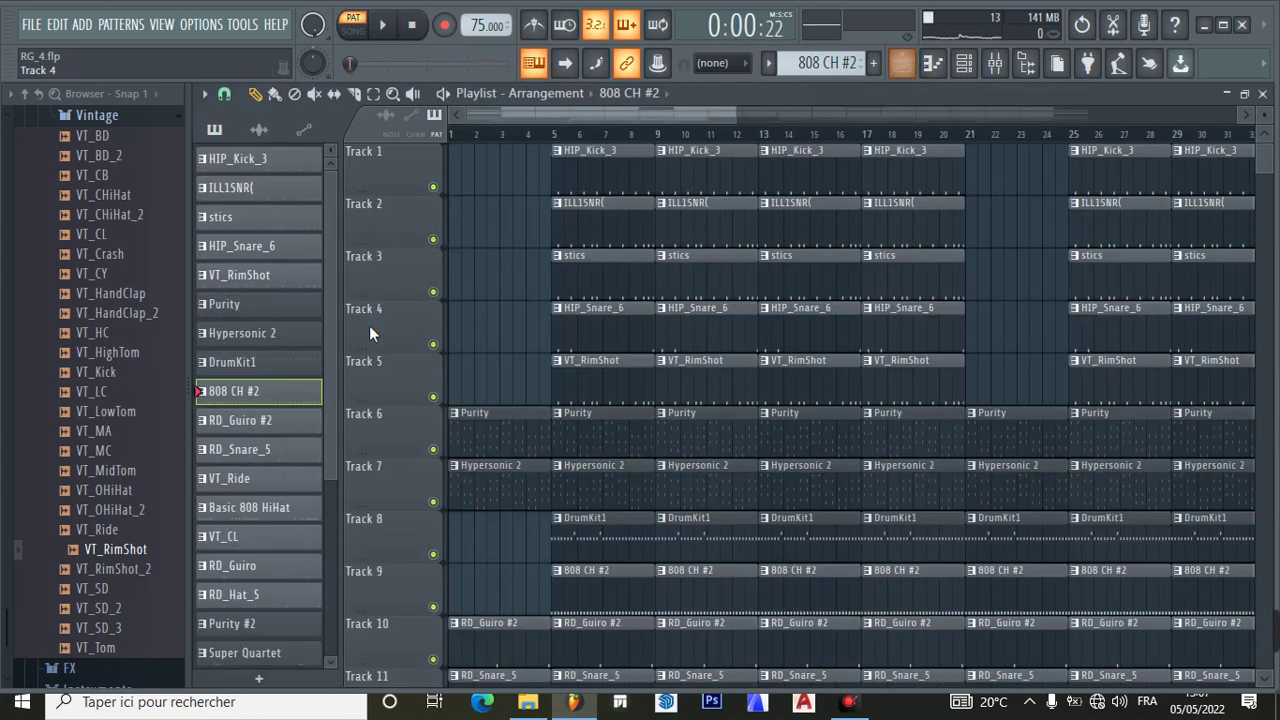
- Select the RD_Guiro #2 pattern and preview the HIP_Hat_5 sample from the HipHop folder
click(259, 430)
scroll(95, 305, up, 6)
scroll(100, 297, down, 2)
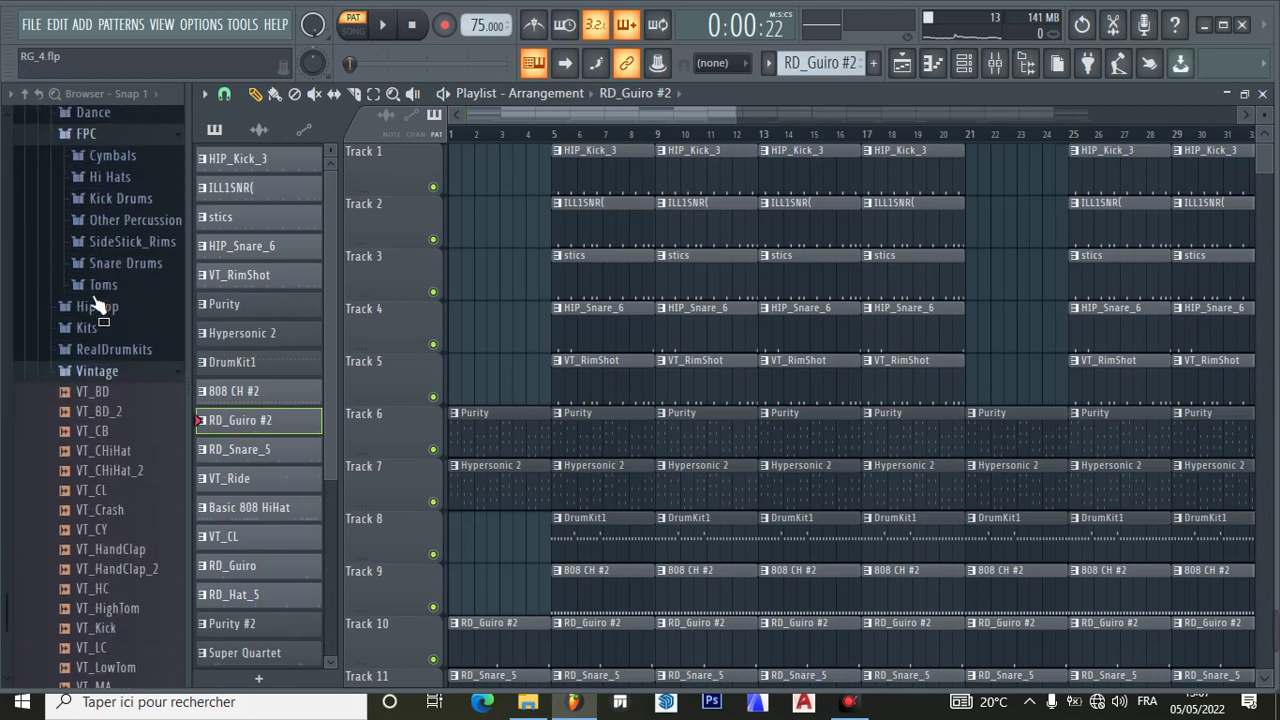
click(95, 292)
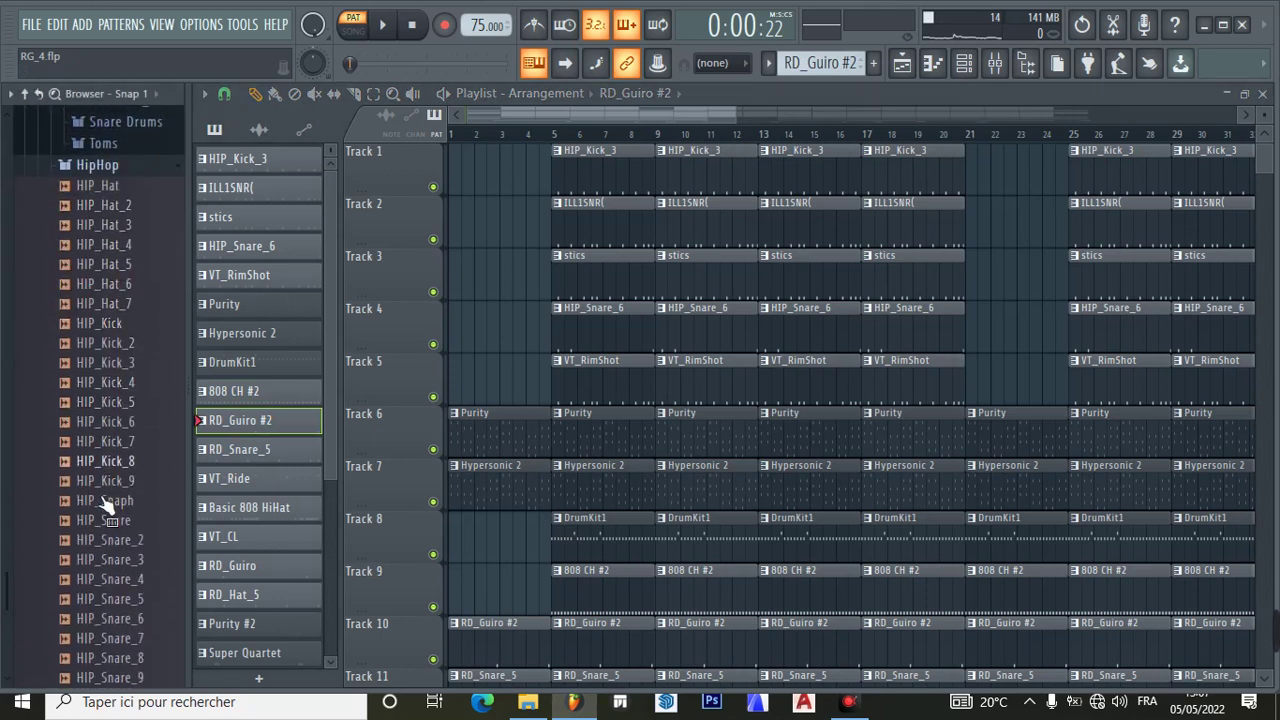
drag(109, 264, 966, 84)
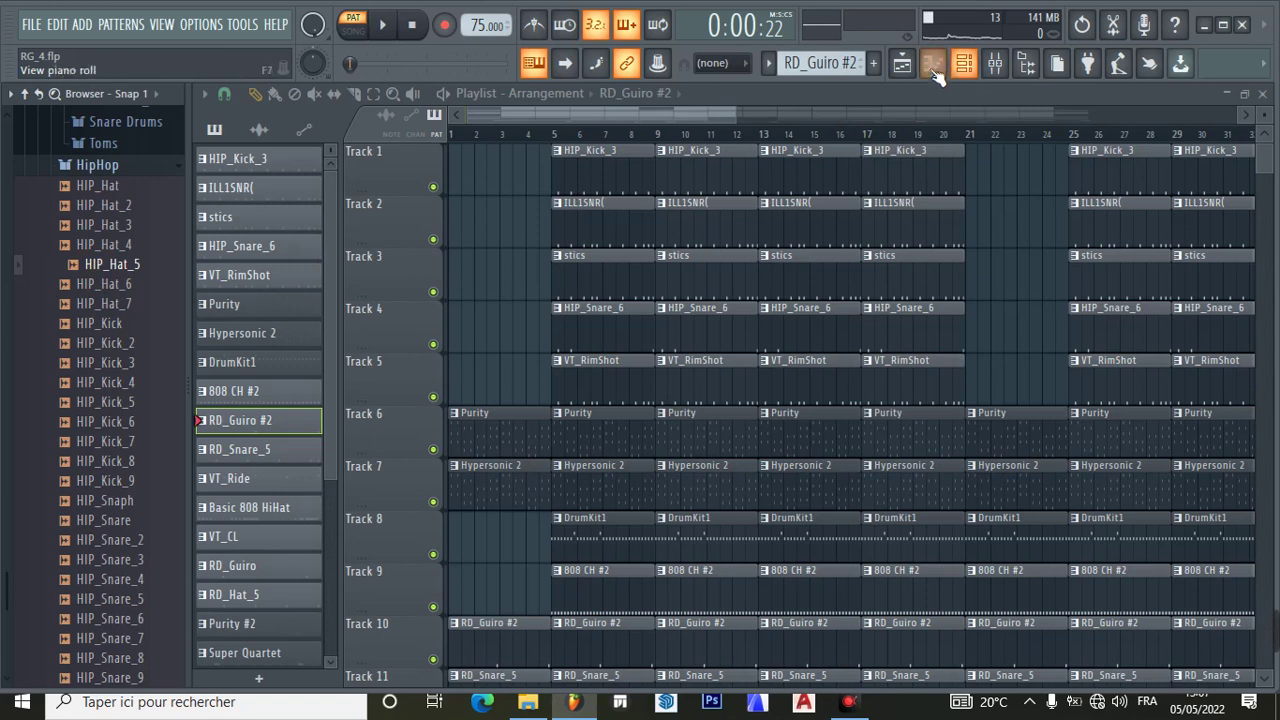
- Show the RD_Guiro #2 notes in the piano roll and audition the C5 key
click(963, 63)
click(593, 405)
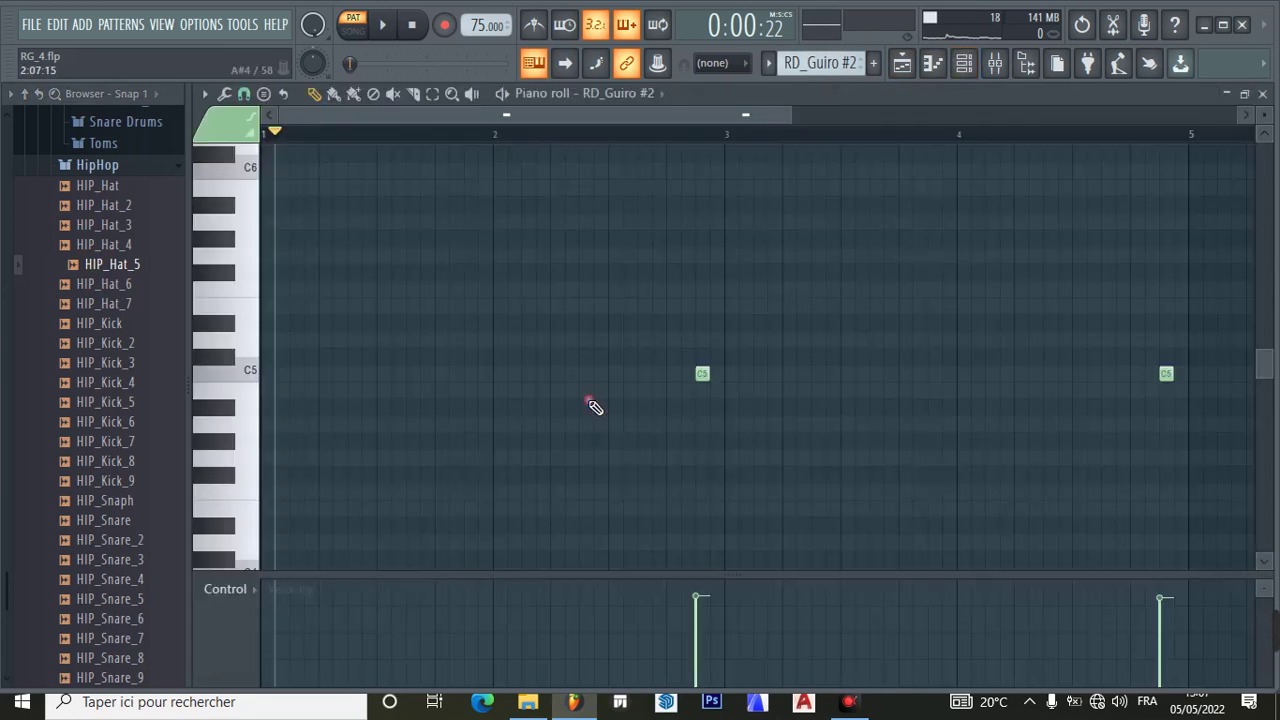
click(237, 377)
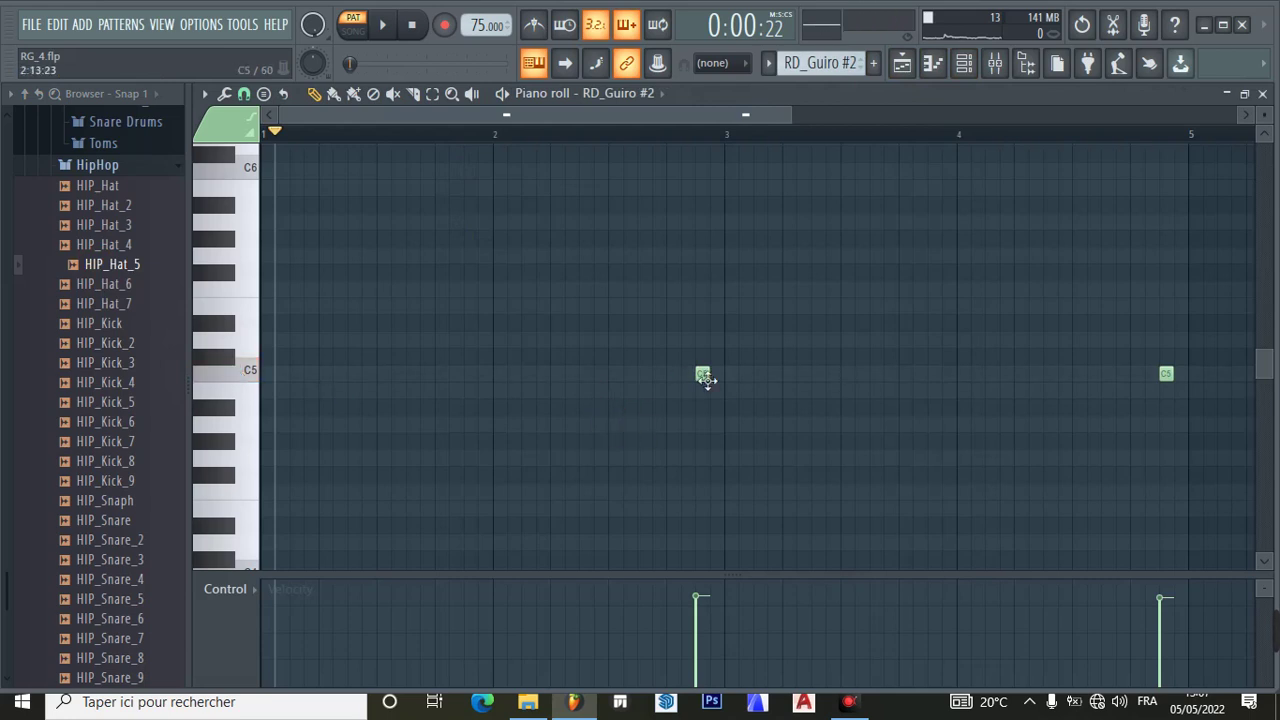
click(898, 72)
click(278, 450)
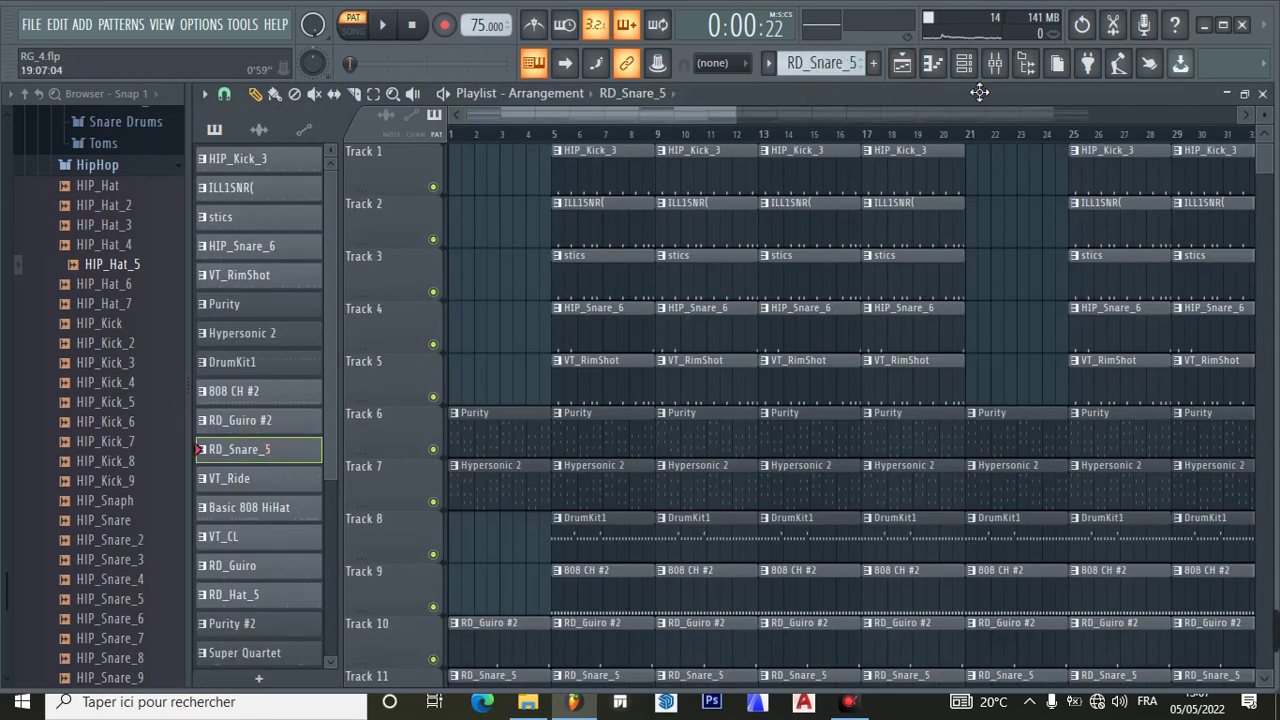
click(963, 63)
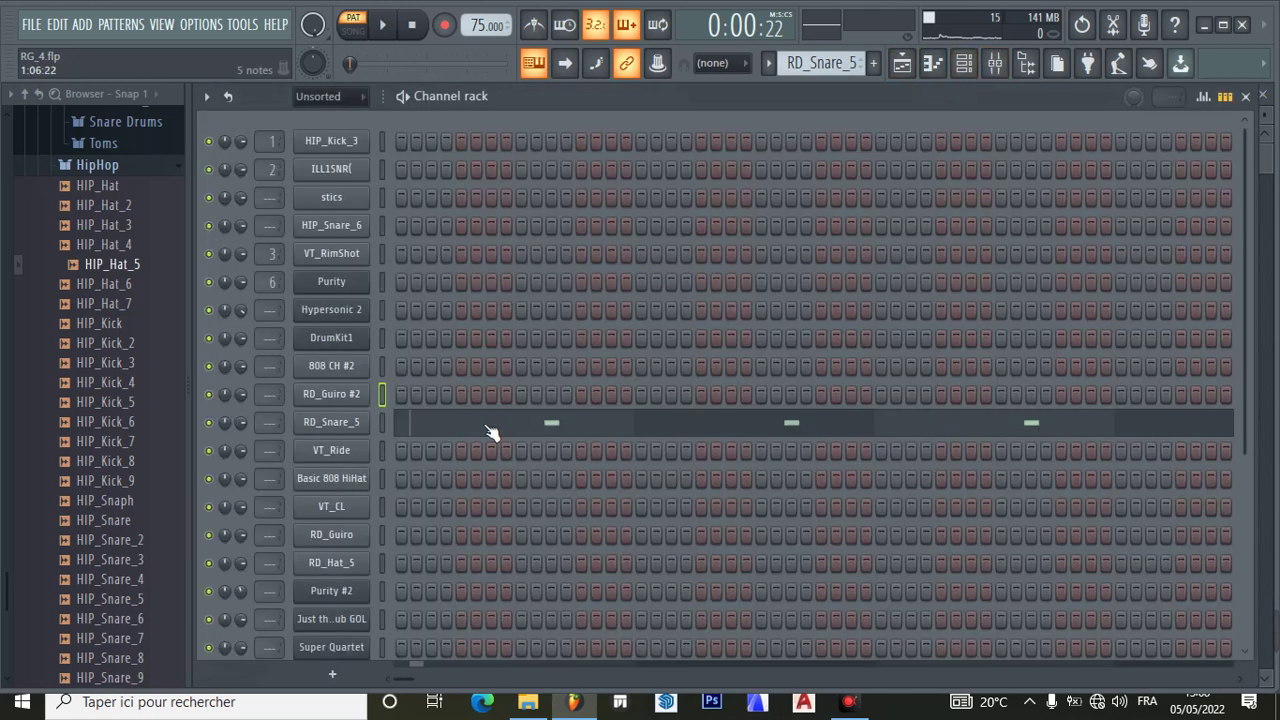
click(902, 66)
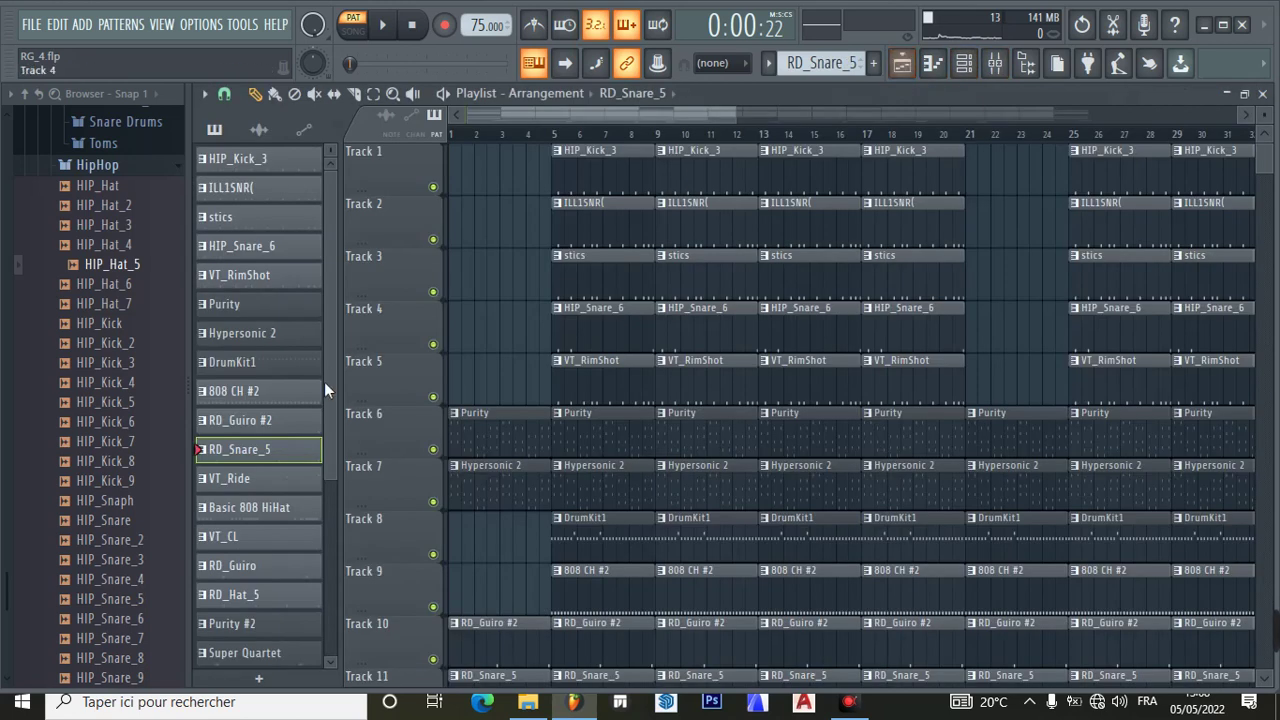
- Reopen the RD_Guiro #2 notes, then find and preview the RD_Guiro sample in the RealDrumkits folder
click(250, 421)
click(929, 68)
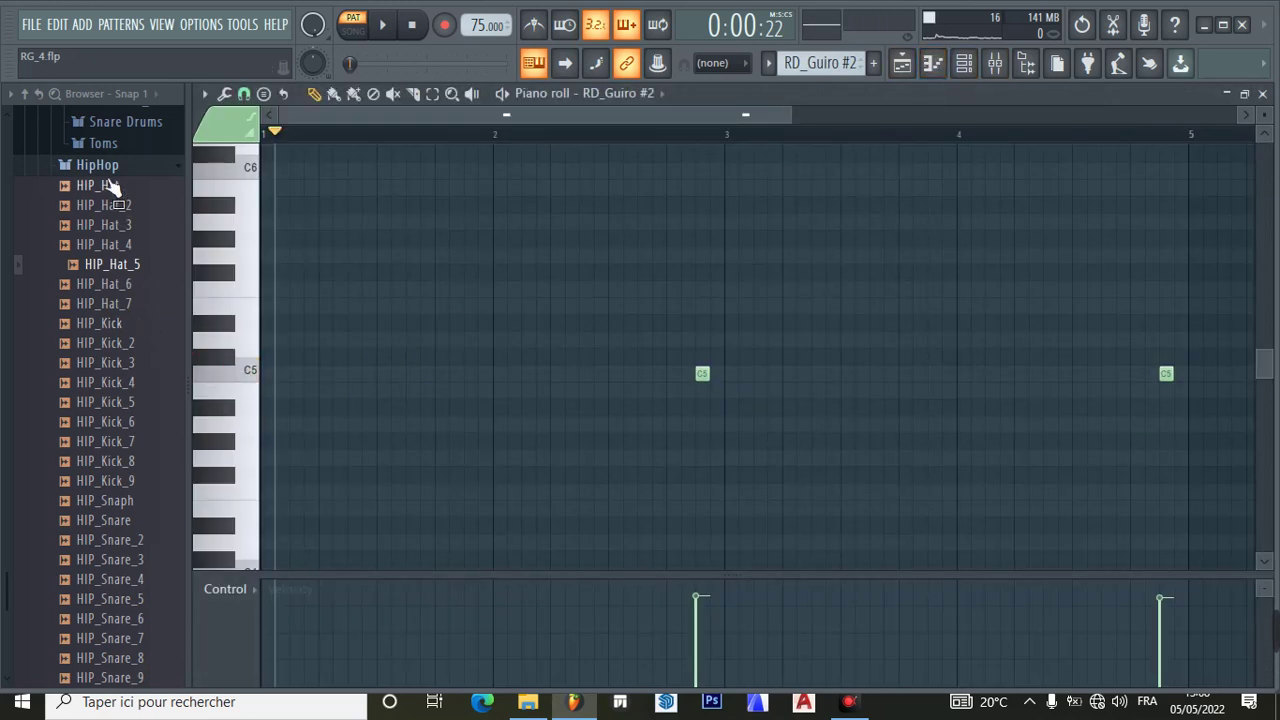
click(104, 169)
click(92, 210)
scroll(96, 360, down, 5)
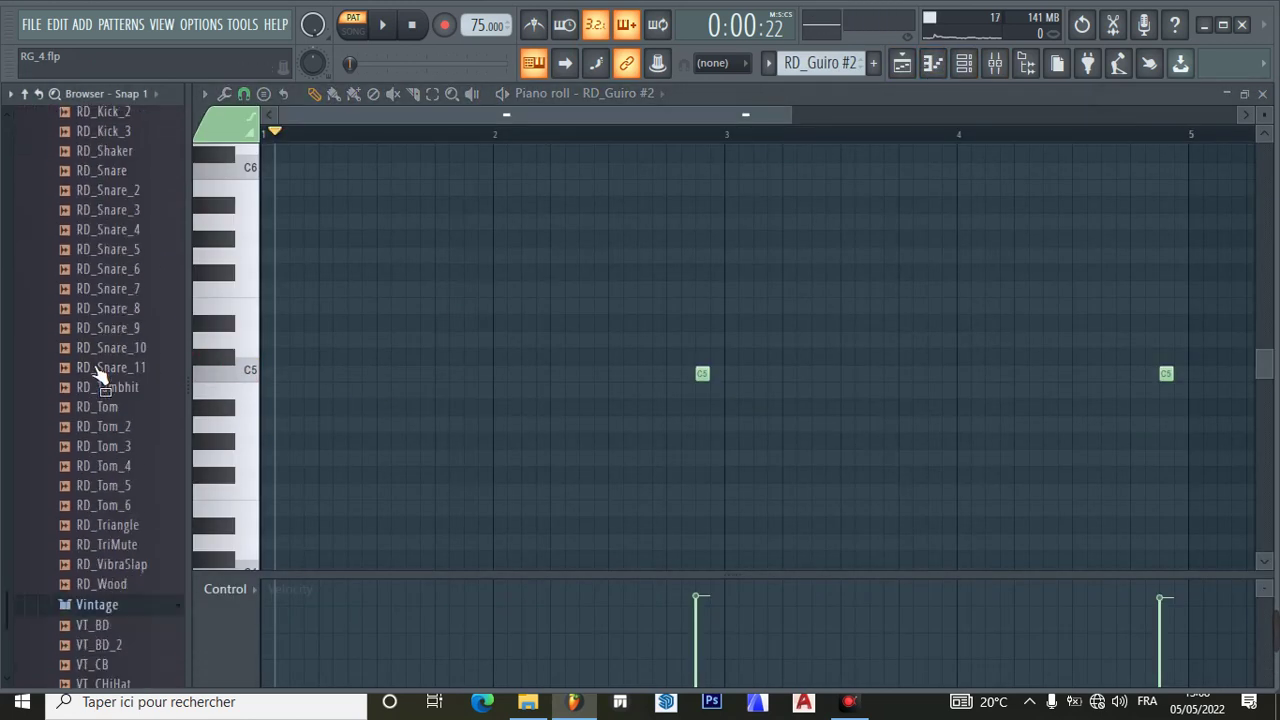
scroll(100, 373, down, 3)
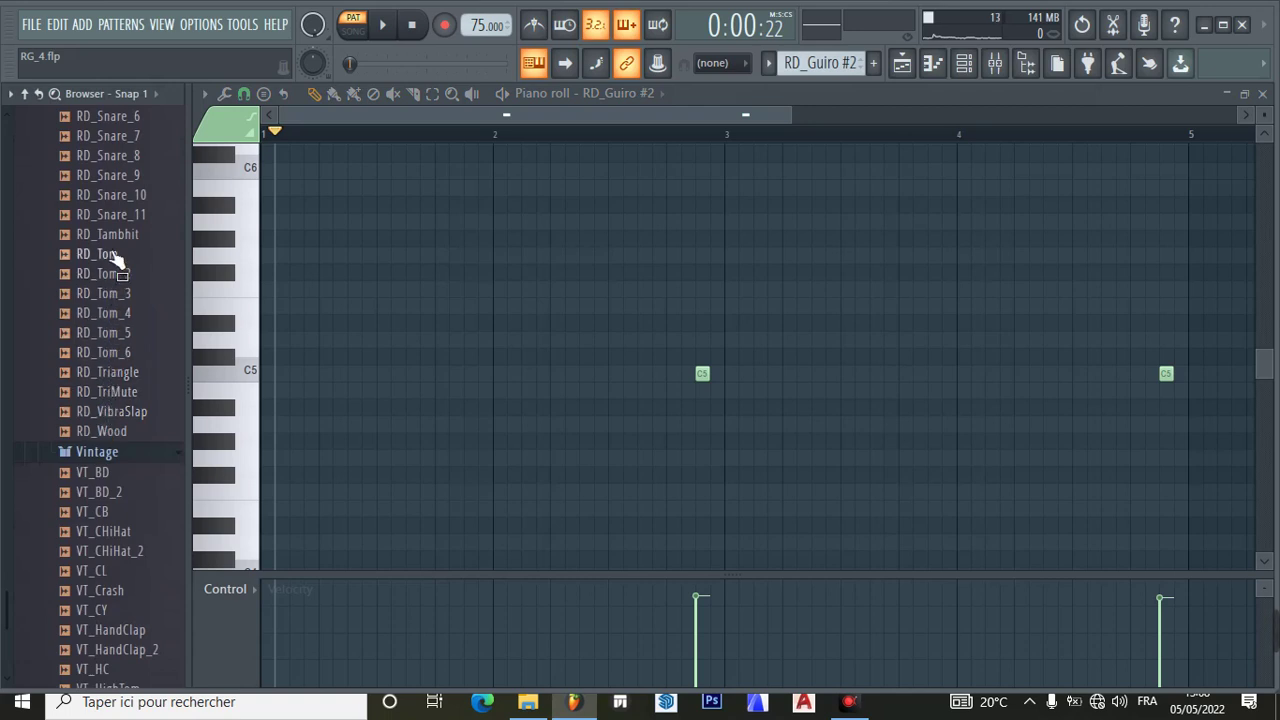
scroll(115, 258, up, 8)
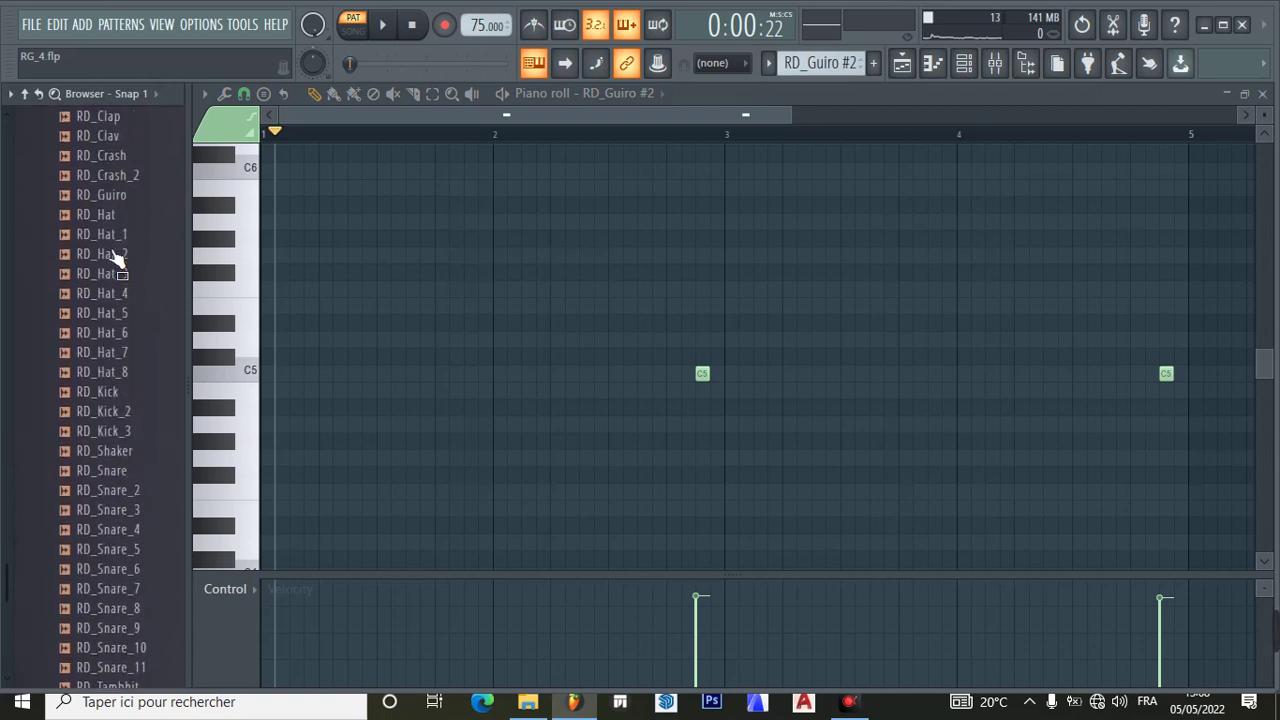
scroll(112, 255, up, 2)
scroll(114, 260, down, 2)
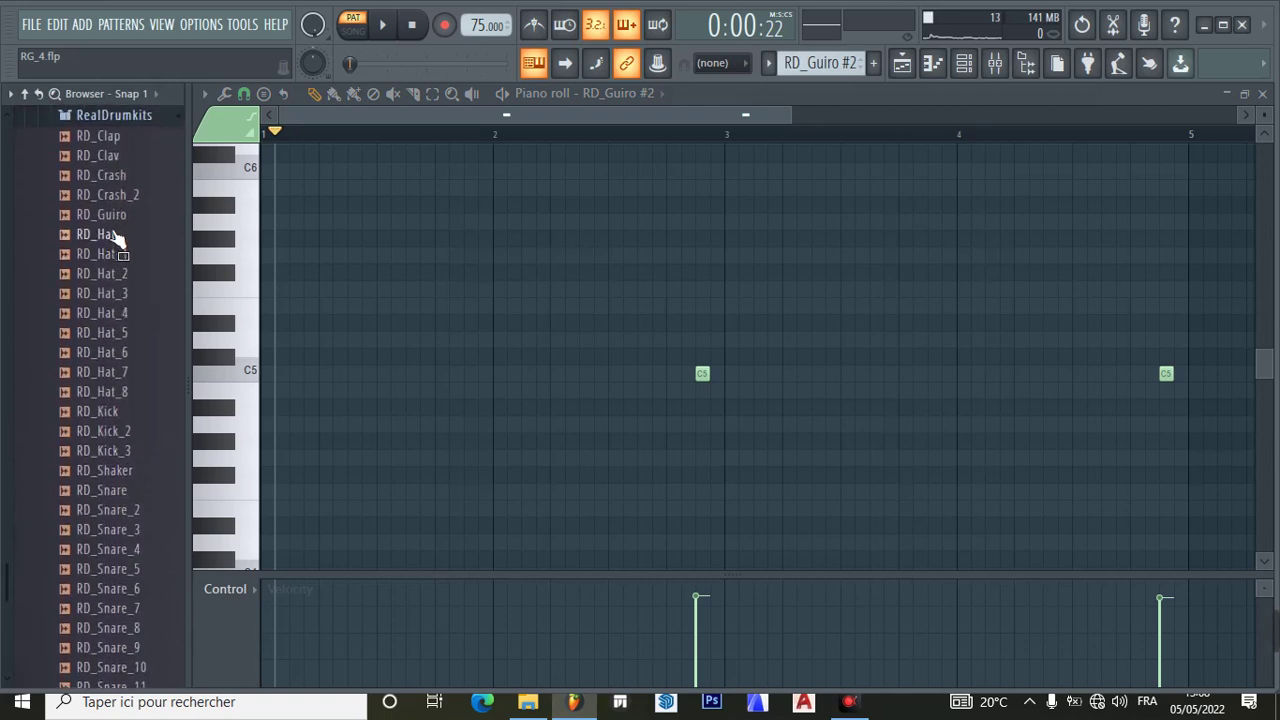
click(96, 219)
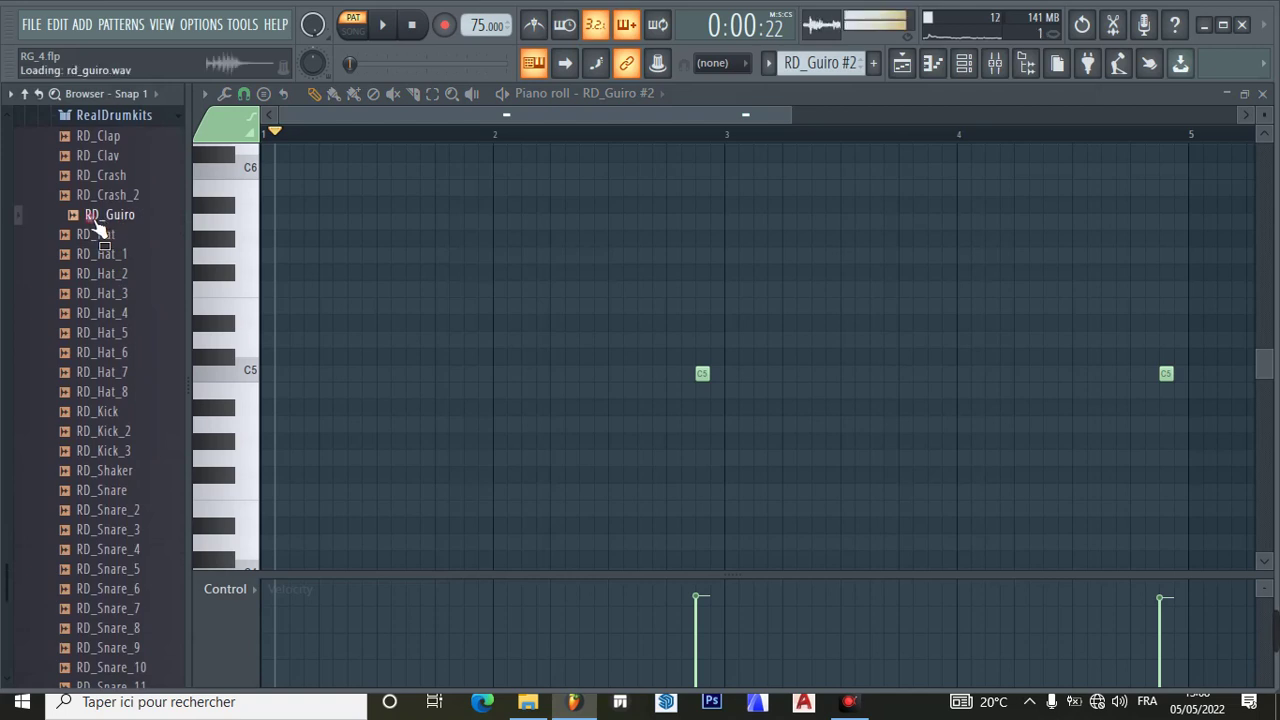
click(901, 63)
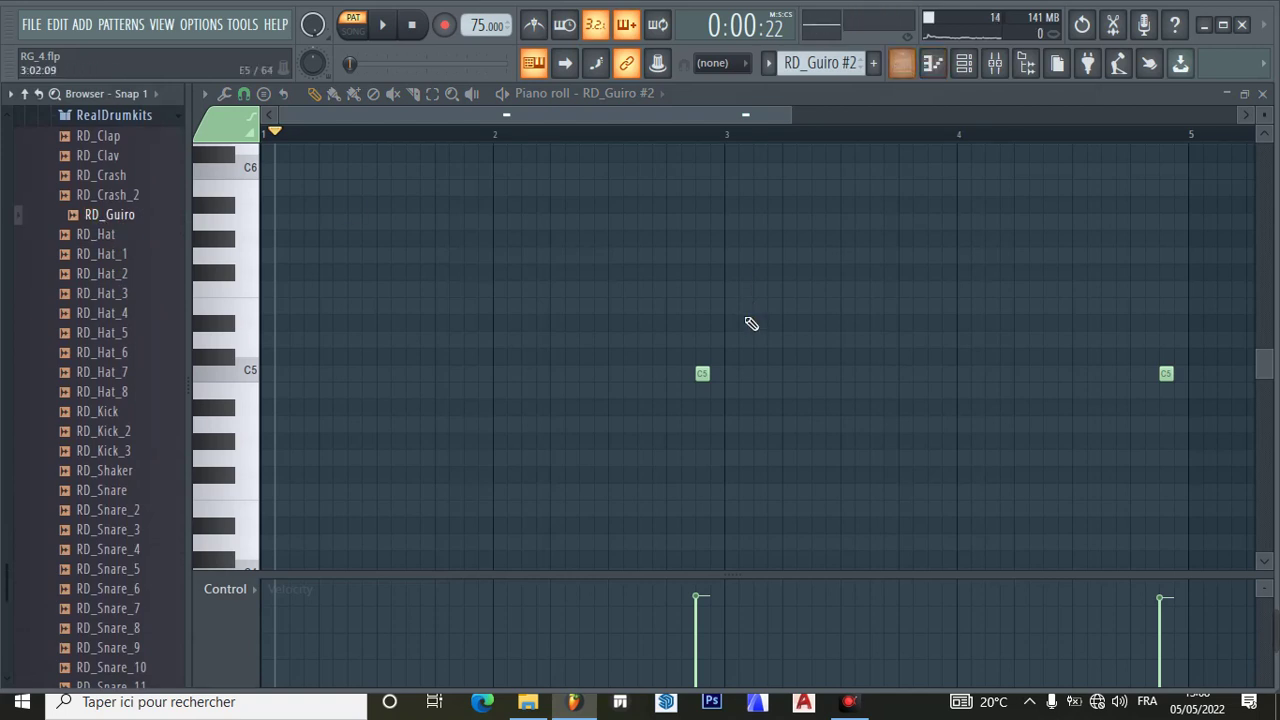
click(901, 63)
- Select the RD_Snare_5 pattern and show the sampler settings of its RD_Snare_5 channel
click(250, 451)
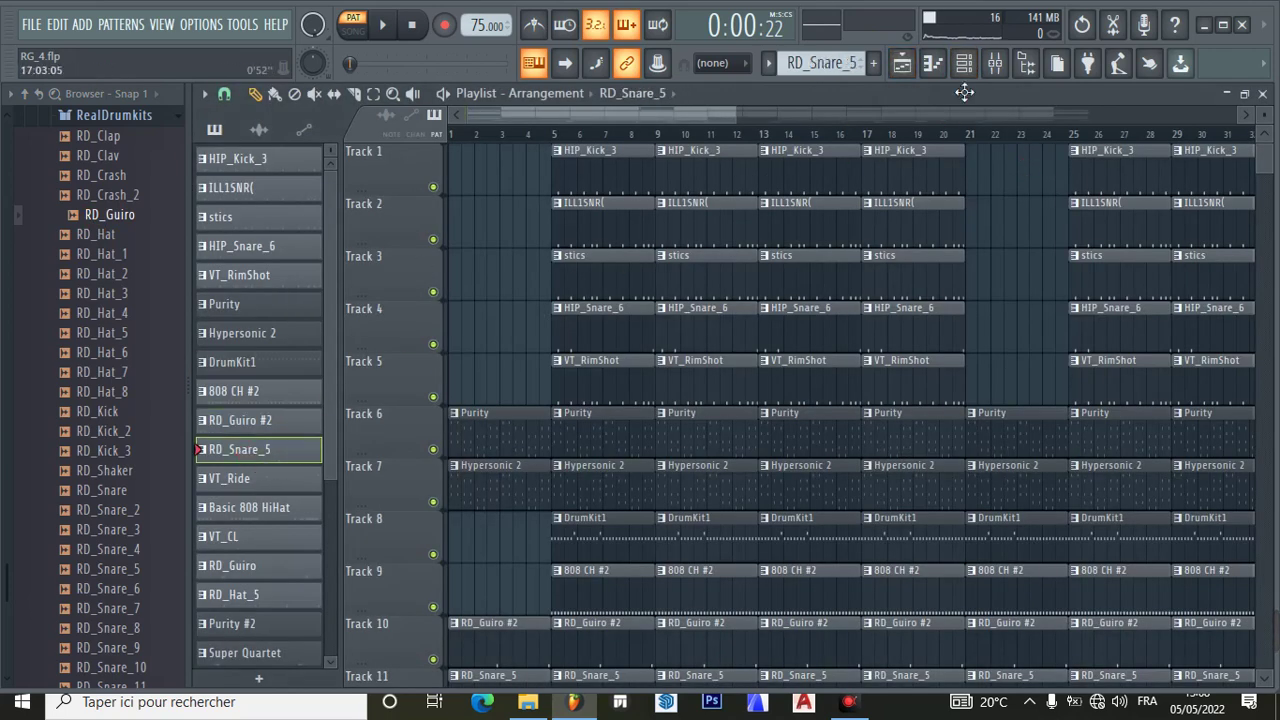
click(964, 64)
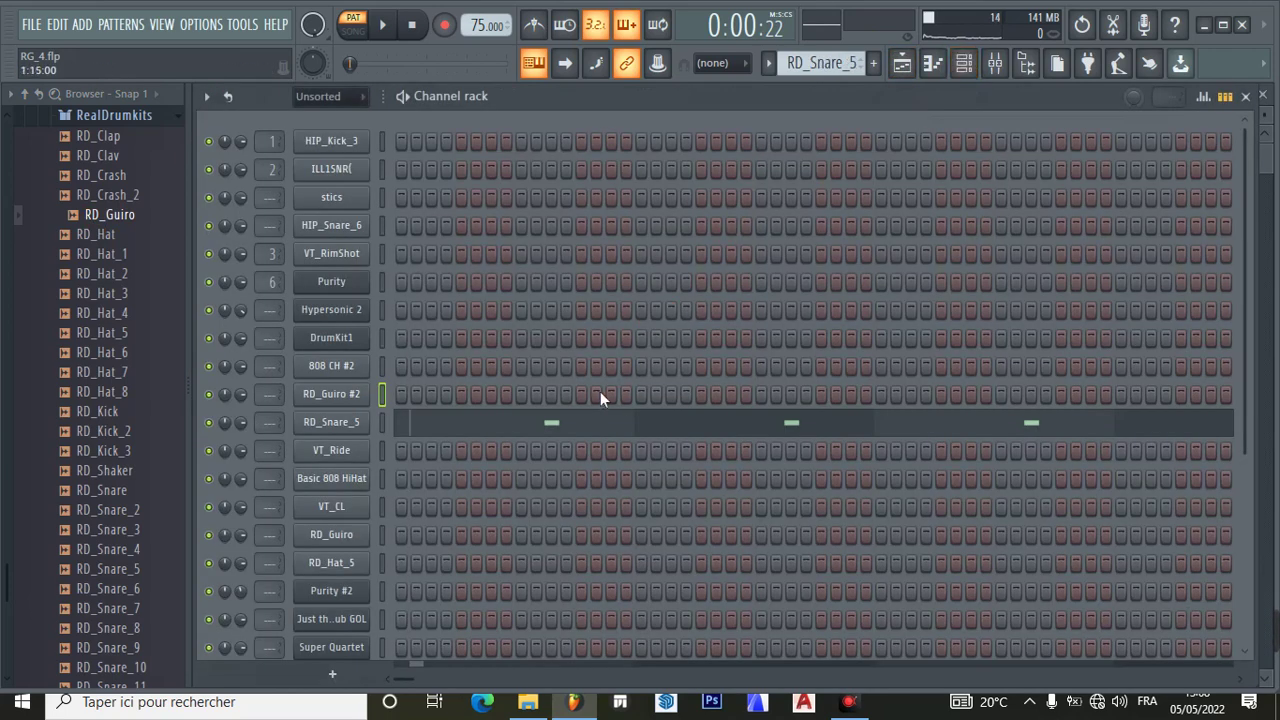
click(331, 422)
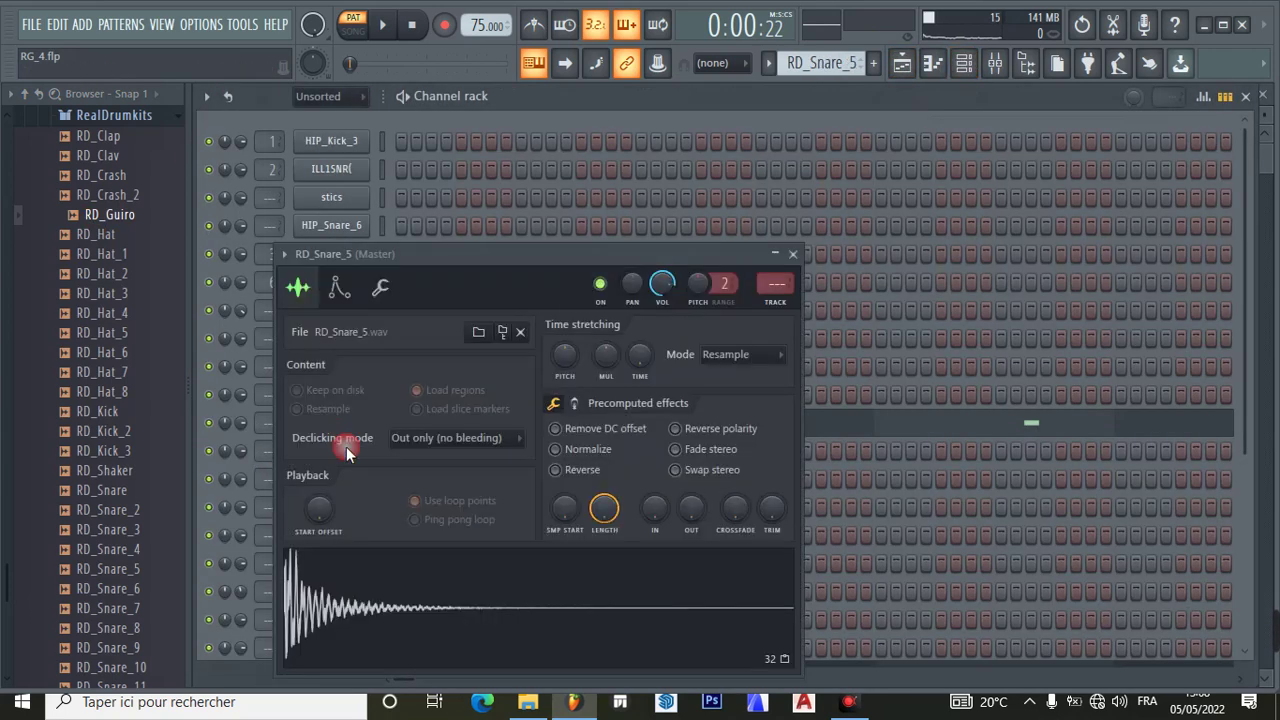
click(793, 255)
- Preview the RD_Snare_3, RD_Snare_4 and RD_Snare_5 samples in the RealDrumkits folder
click(136, 530)
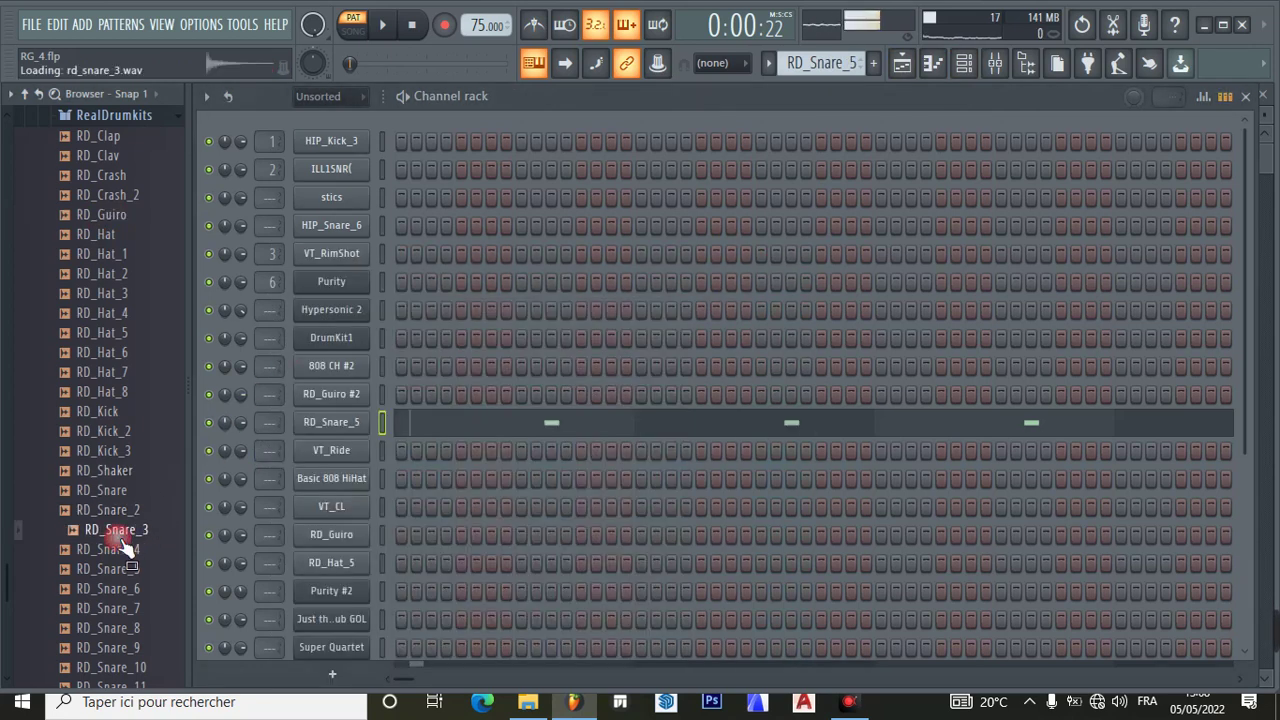
click(126, 549)
click(121, 569)
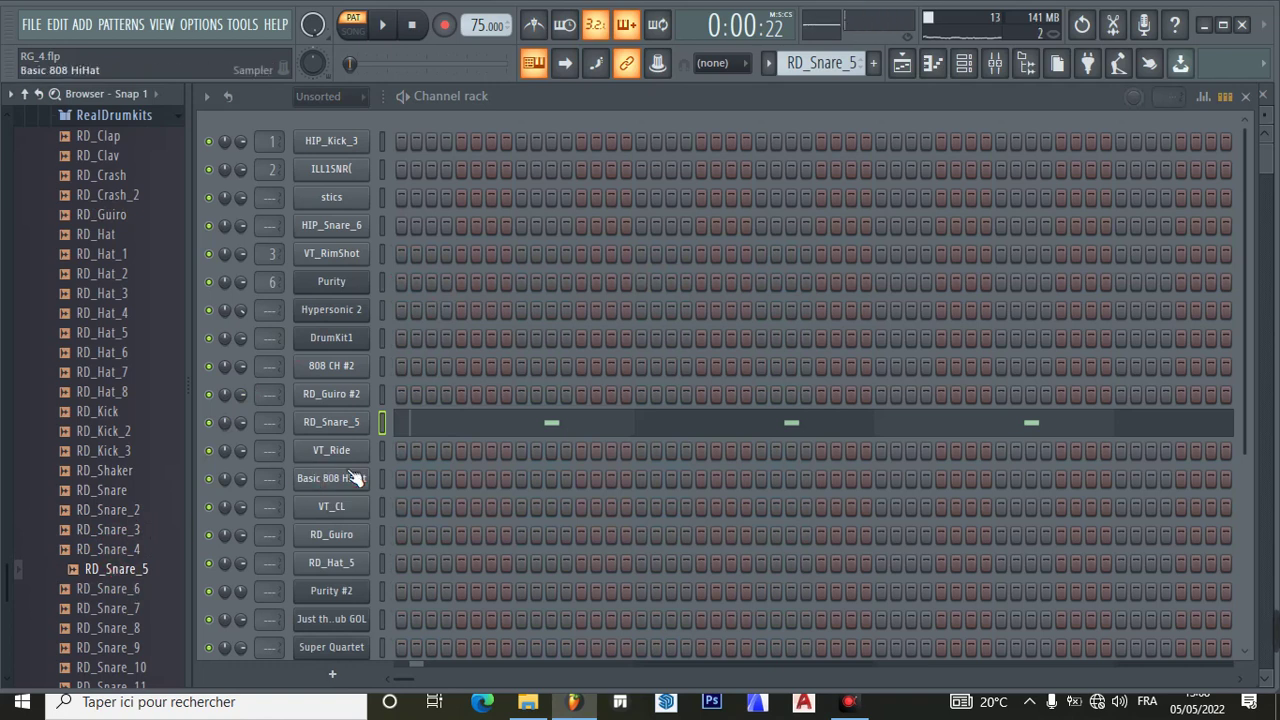
- Open the RD_Snare_5 notes in the piano roll and play the pattern through once
click(423, 433)
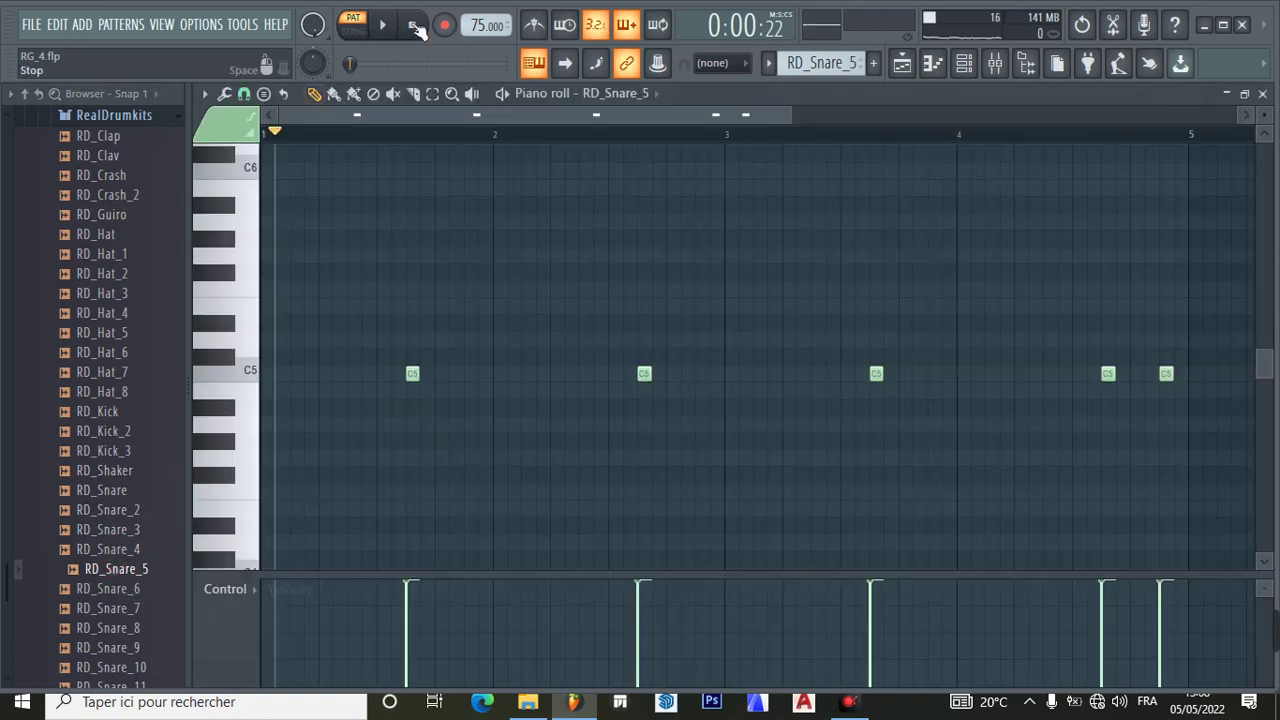
click(383, 26)
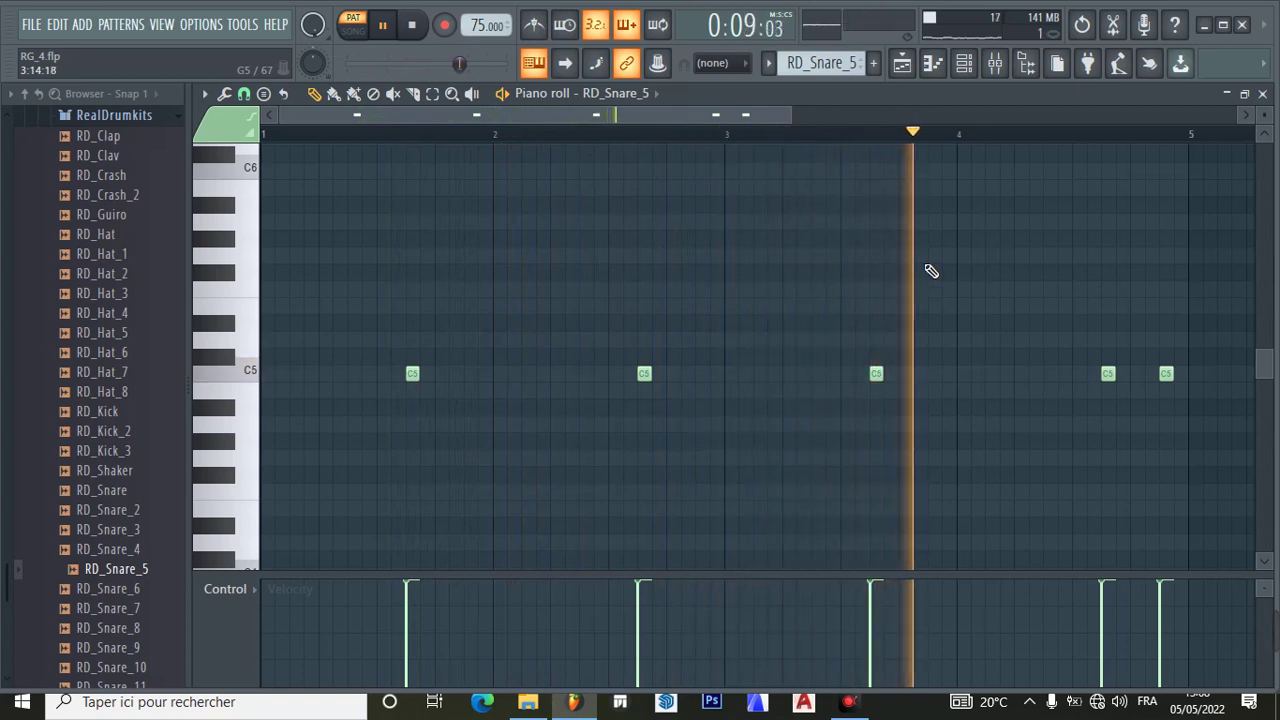
click(417, 31)
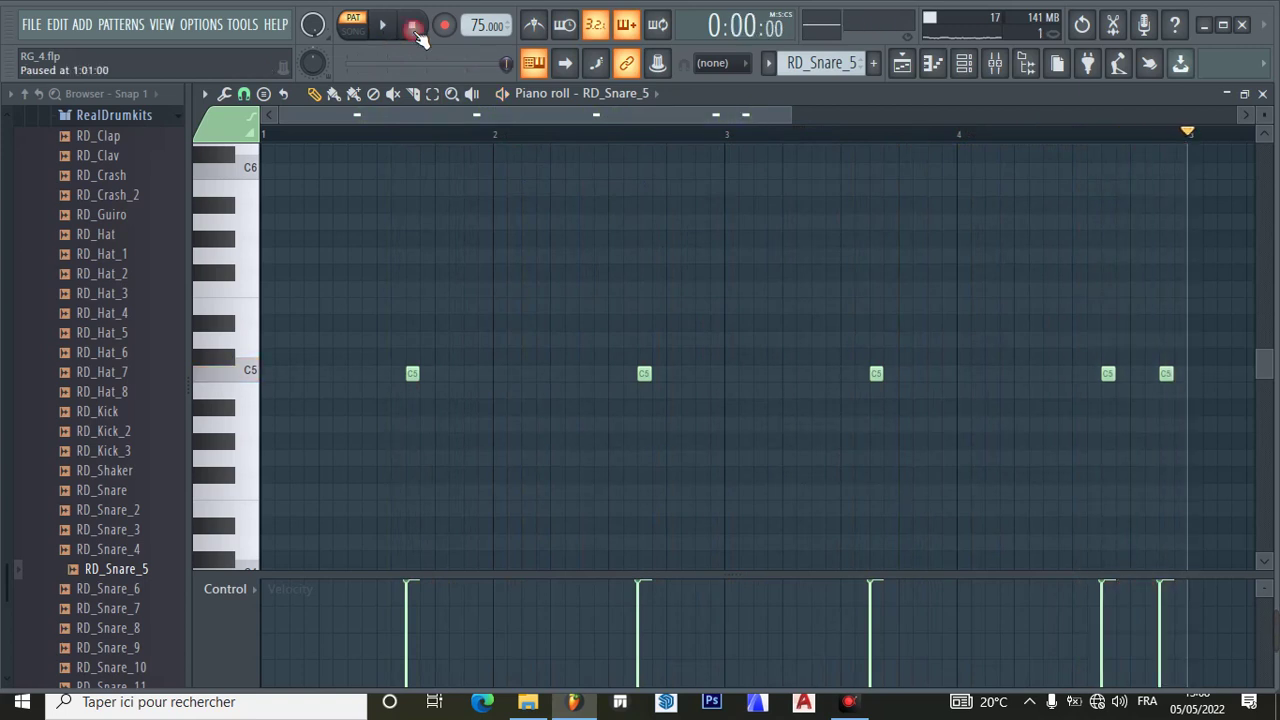
- Switch to the VT_Ride pattern and show its notes in the piano roll
click(836, 65)
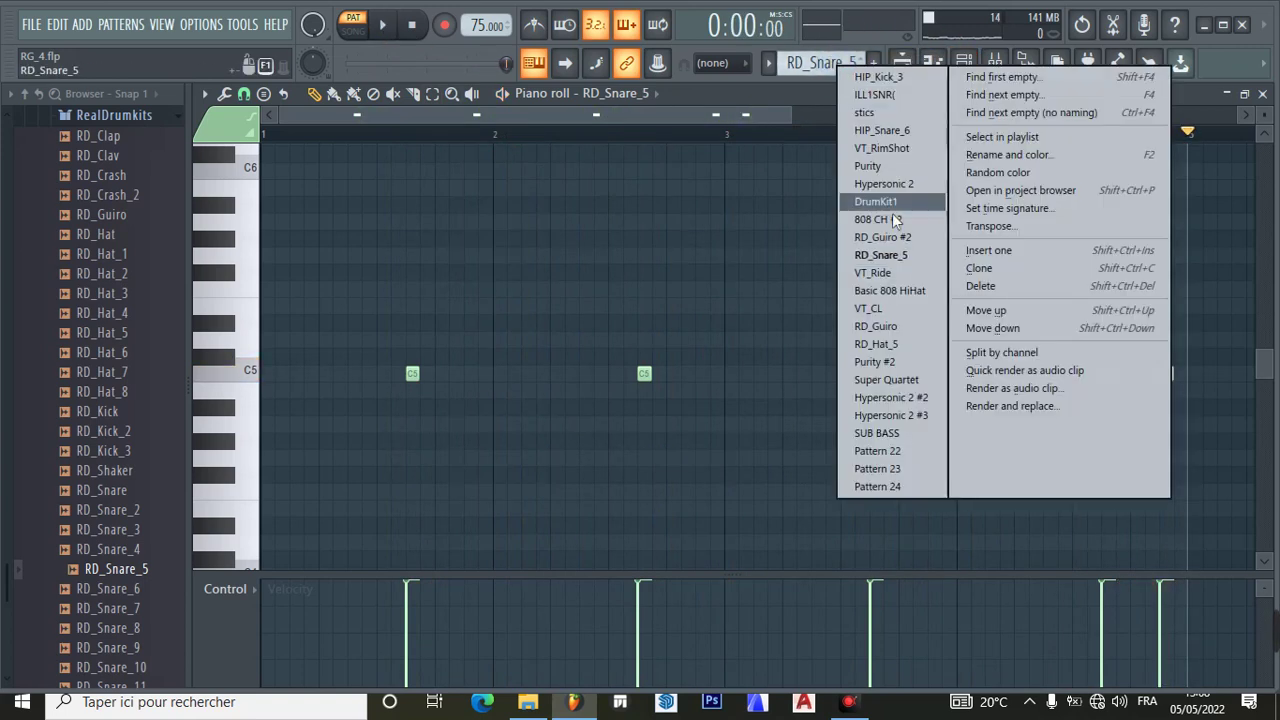
click(865, 271)
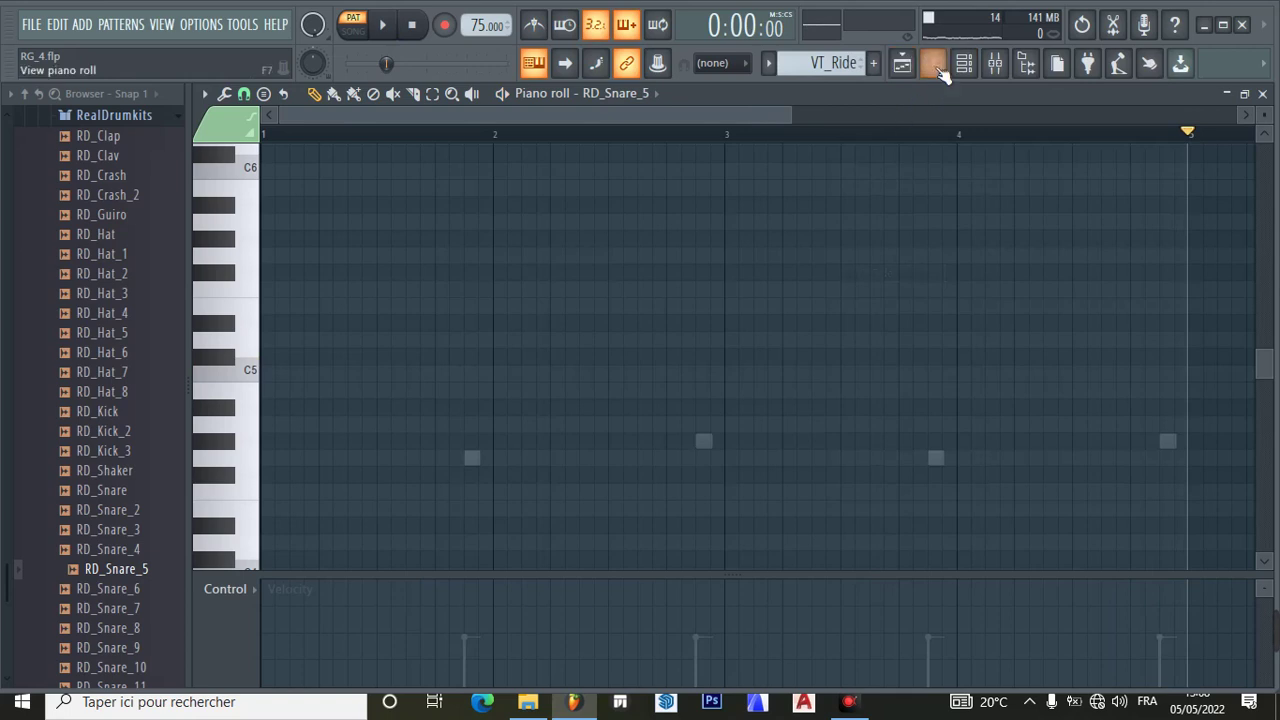
click(935, 66)
click(605, 460)
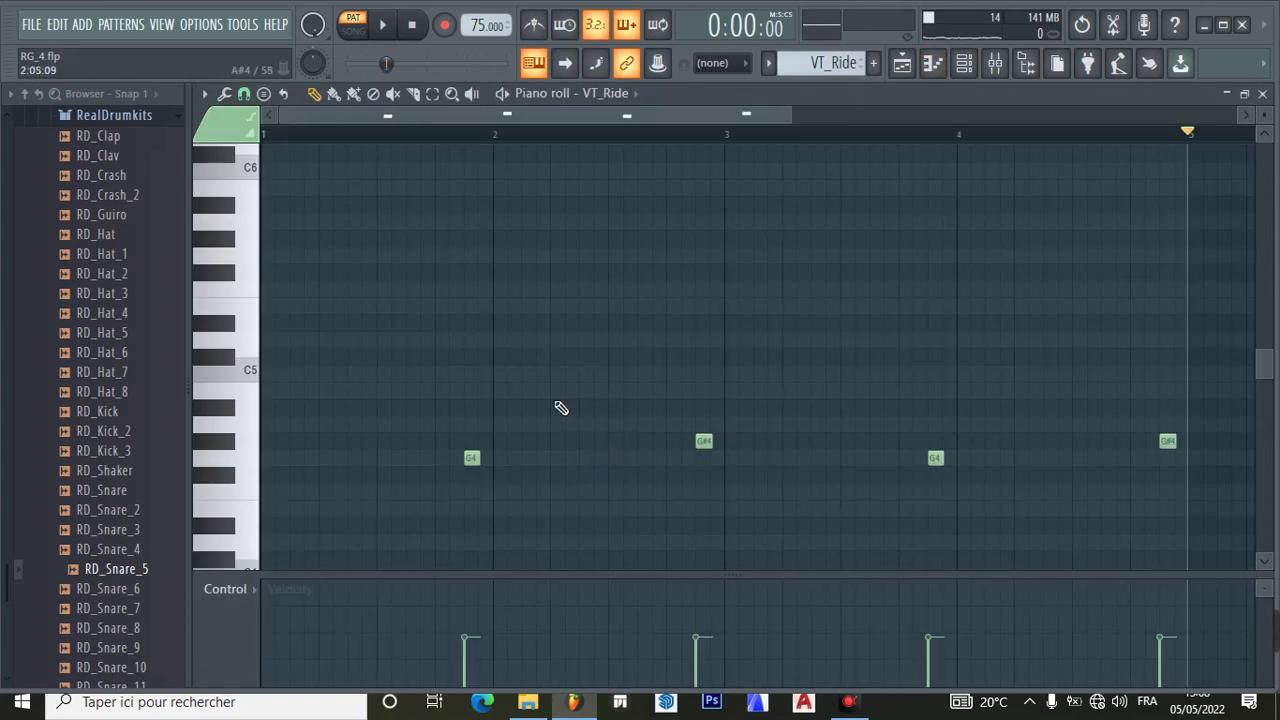
- Play the VT_Ride pattern from its start and return to the playlist
click(268, 135)
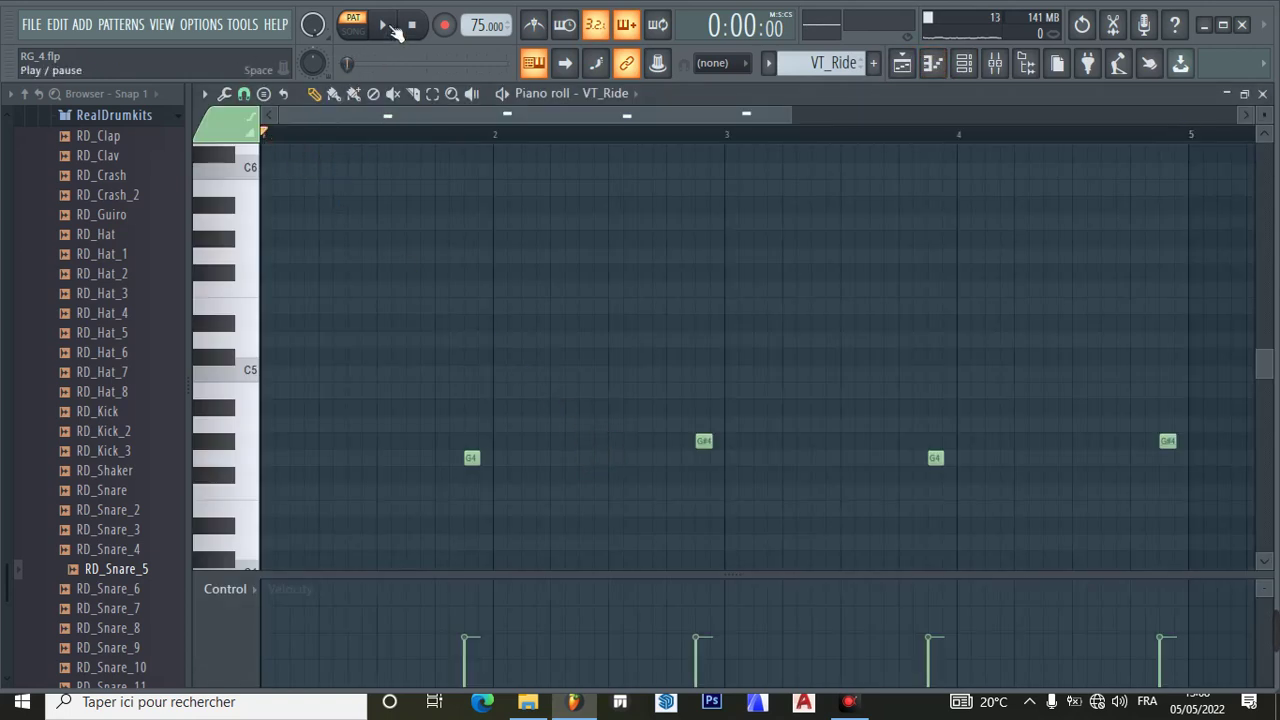
click(383, 25)
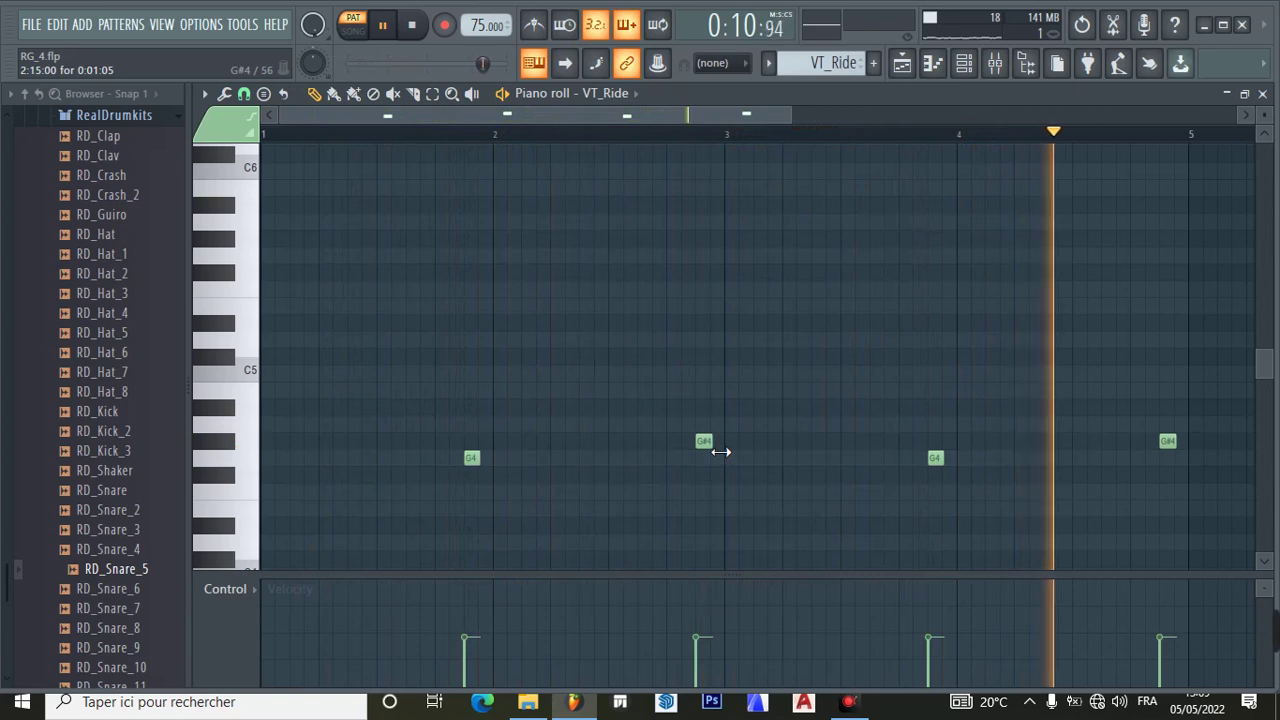
click(384, 25)
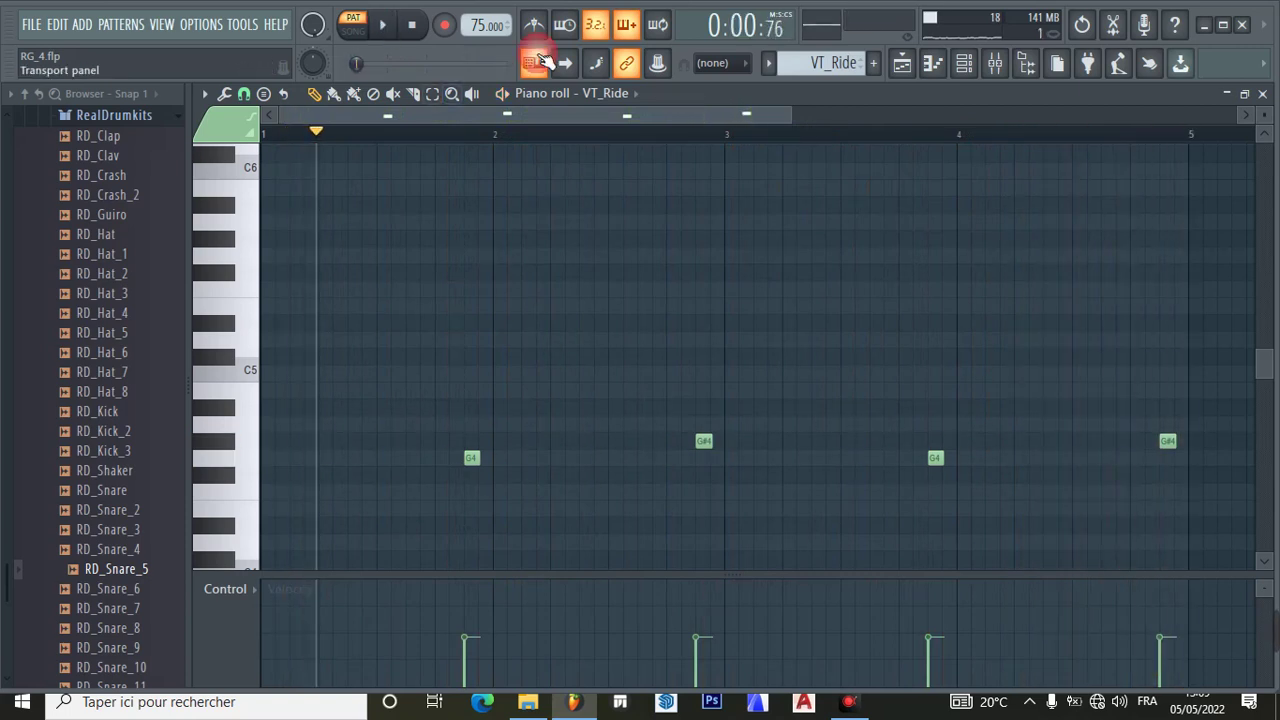
click(901, 63)
- Select the Basic 808 HiHat pattern and open its notes in the piano roll
click(268, 414)
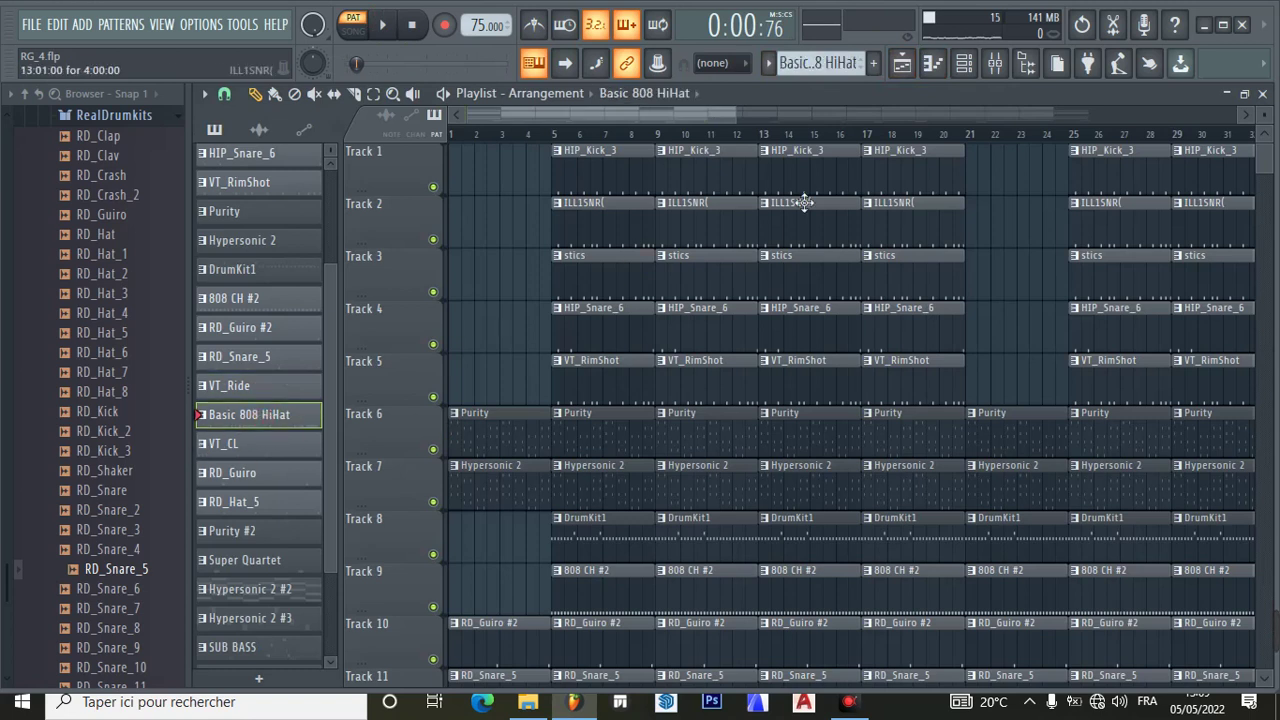
click(963, 64)
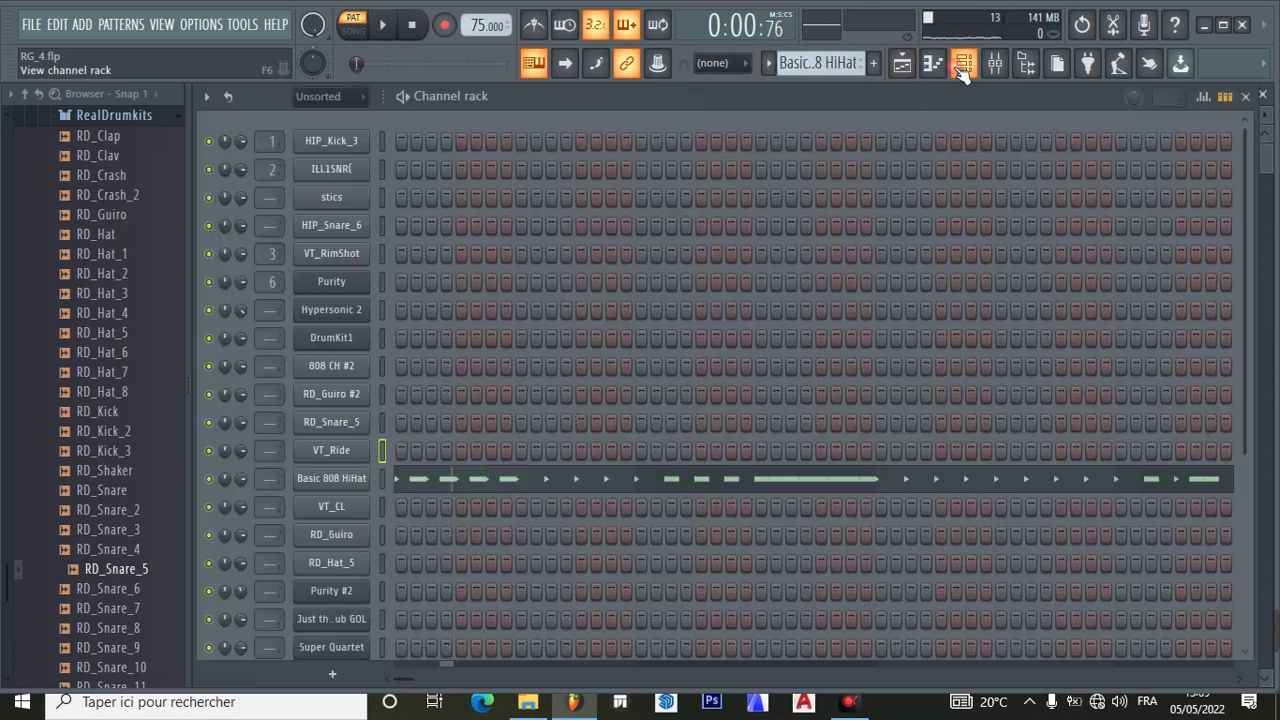
click(505, 484)
- Play the Basic 808 HiHat pattern, inspect its first two bars up close and return to the playlist
click(412, 26)
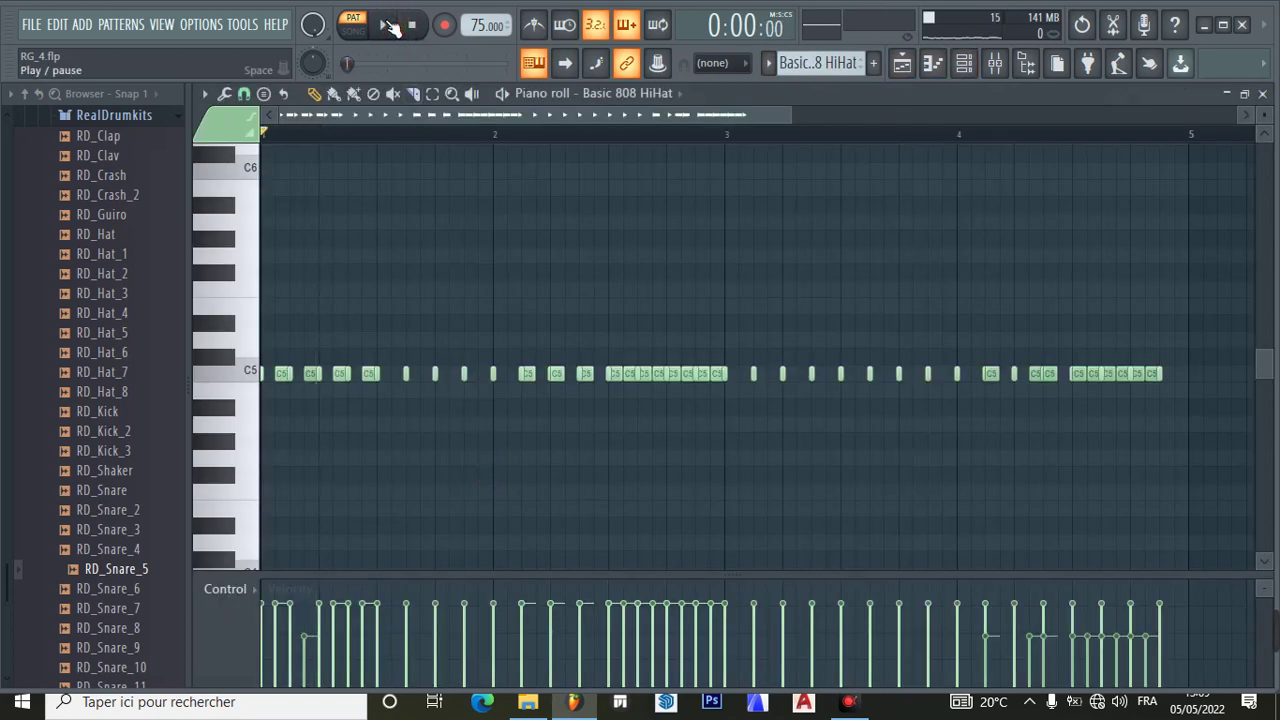
click(389, 26)
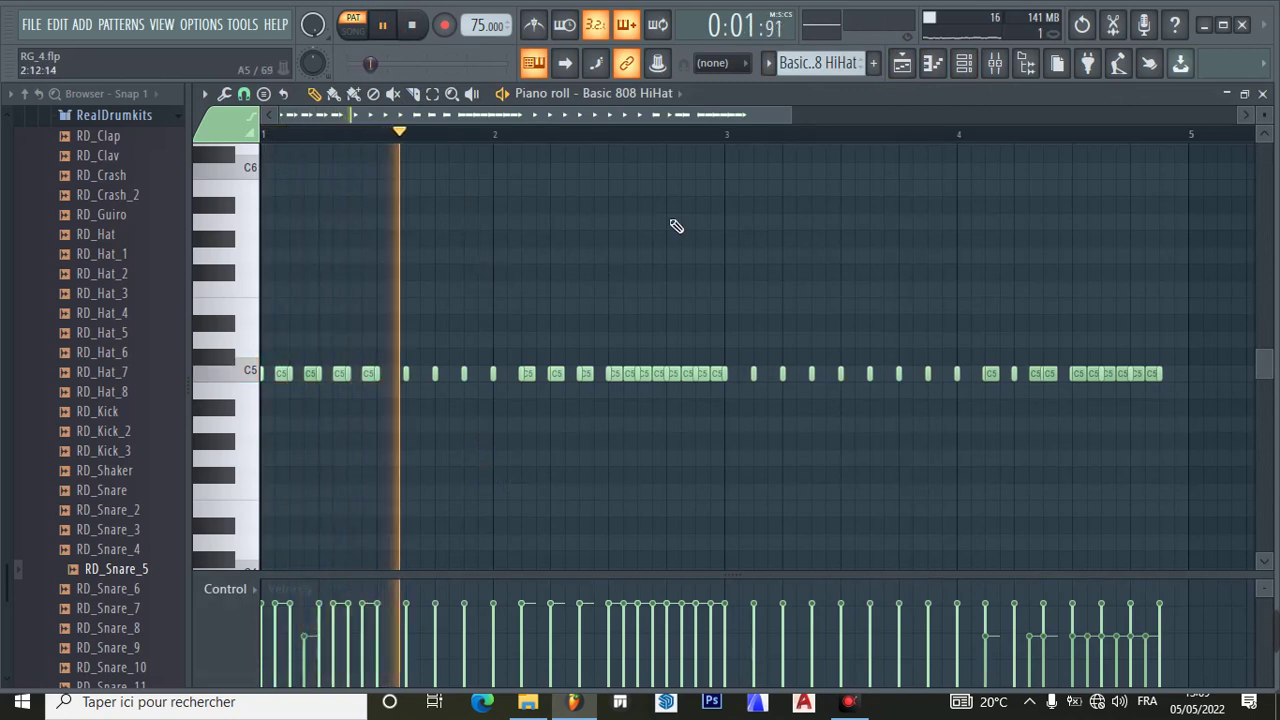
drag(797, 119, 416, 113)
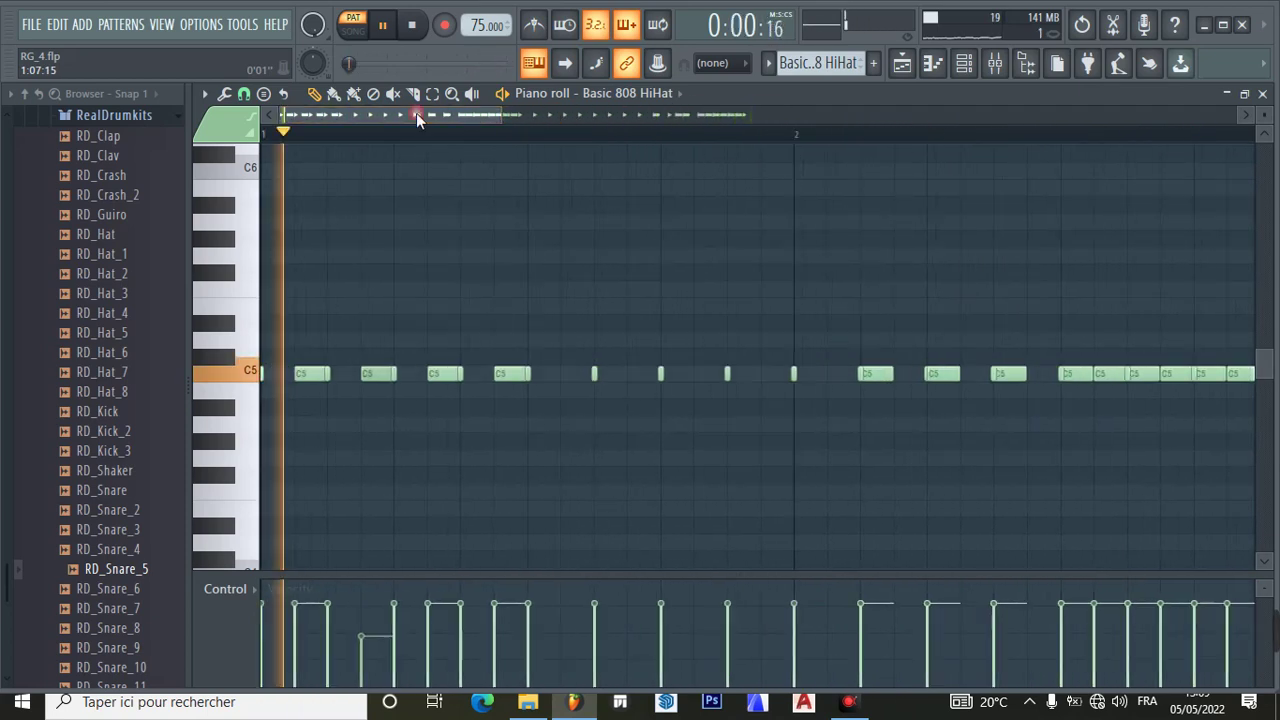
click(416, 28)
click(912, 63)
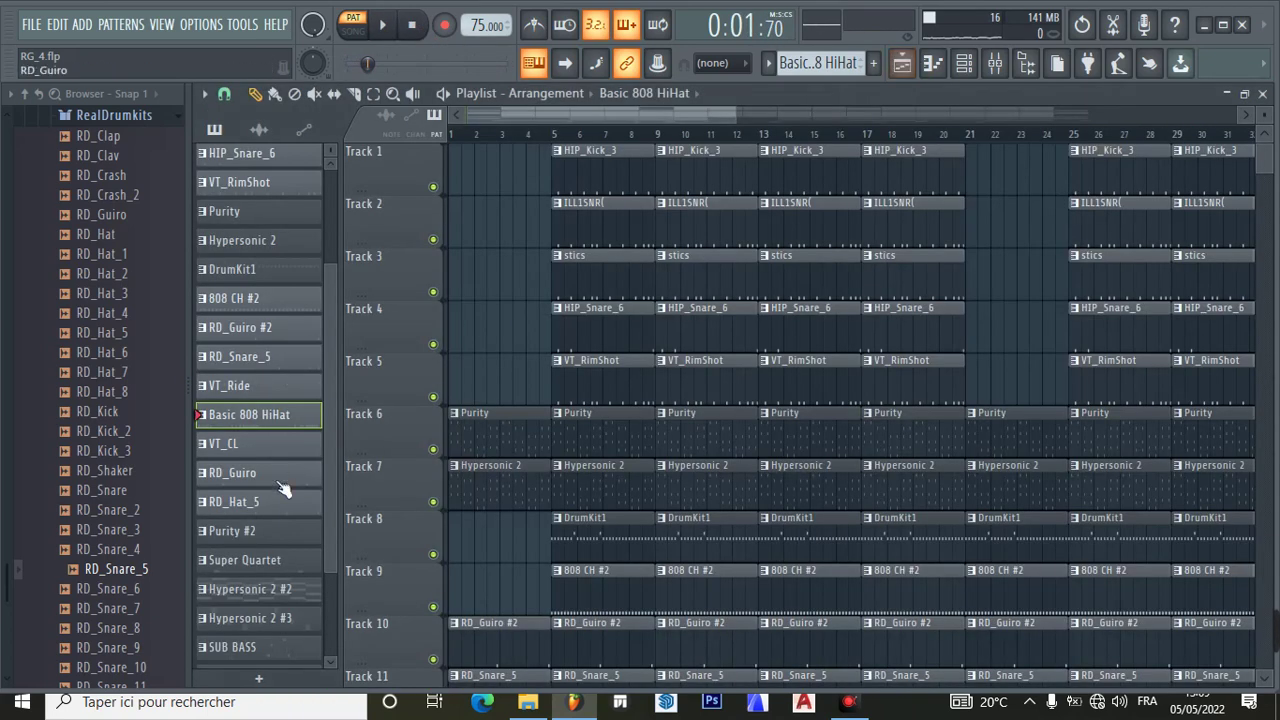
- Select the VT_CL pattern, show its steps in the channel rack and view the VT_CL channel's sample settings
click(268, 440)
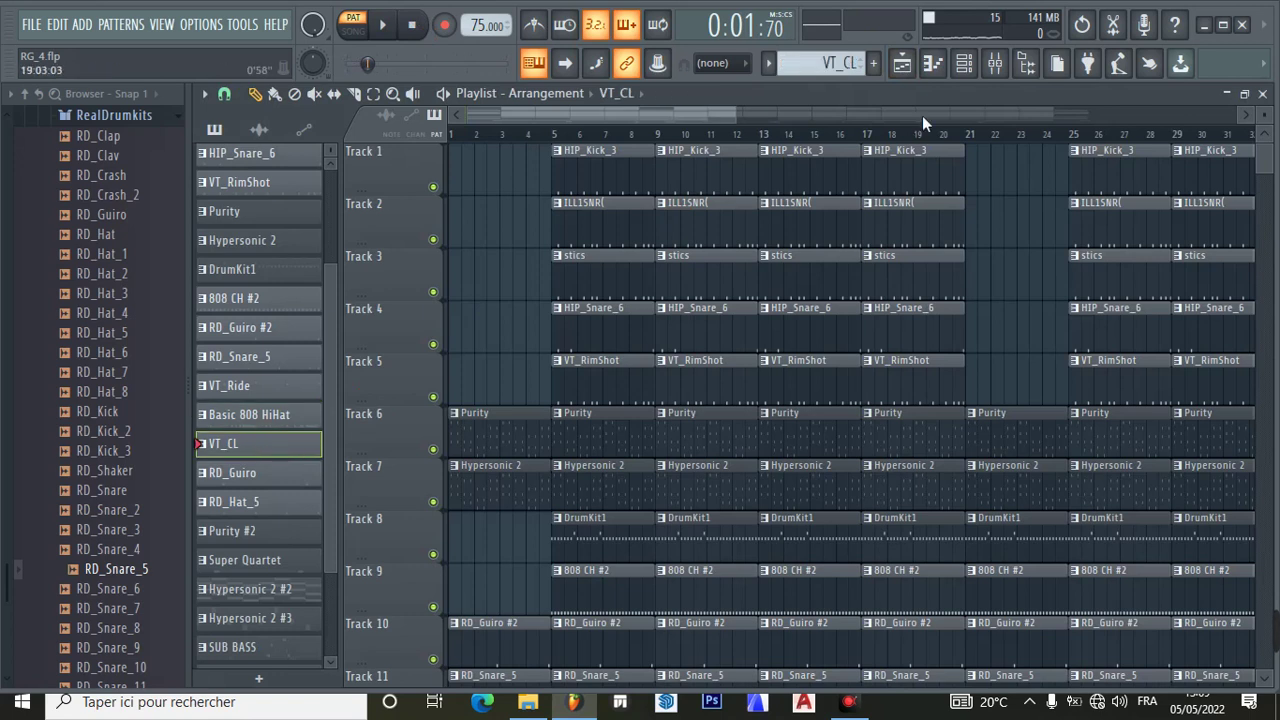
click(932, 63)
click(964, 63)
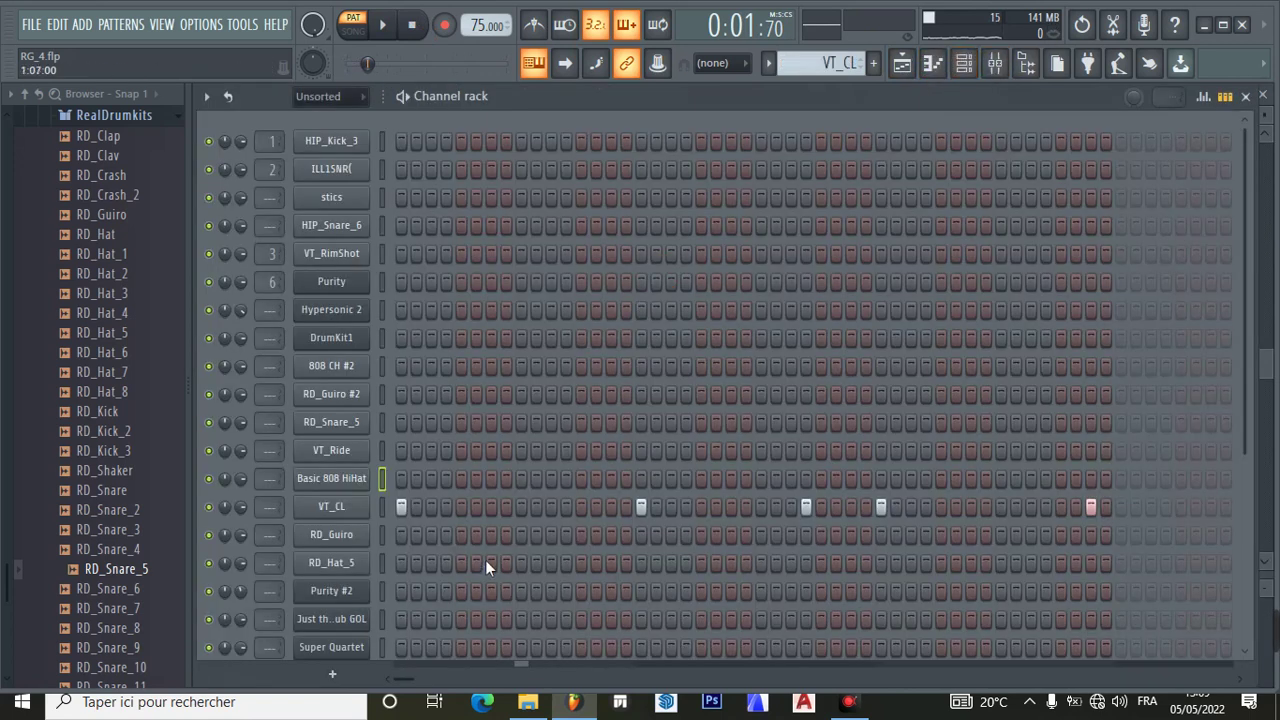
click(335, 507)
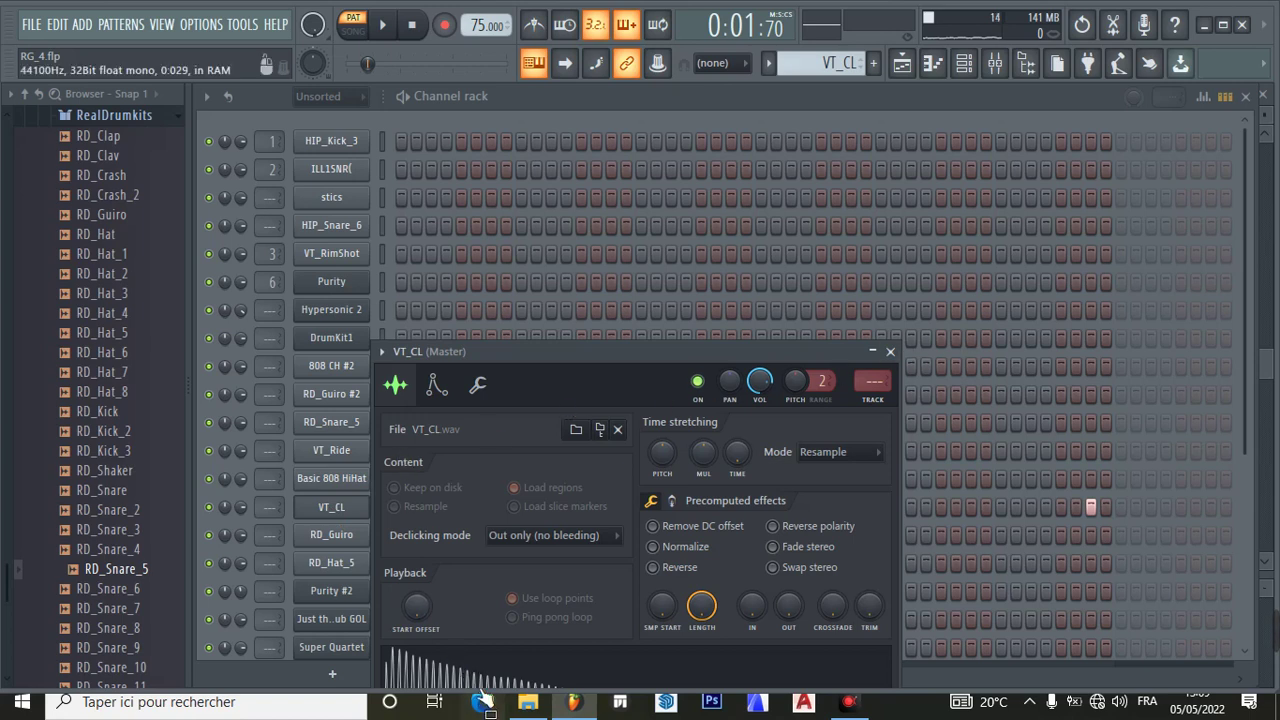
click(890, 353)
- Find the VT_CL sample in the Vintage folder of the Legacy drums and preview it
scroll(130, 442, up, 6)
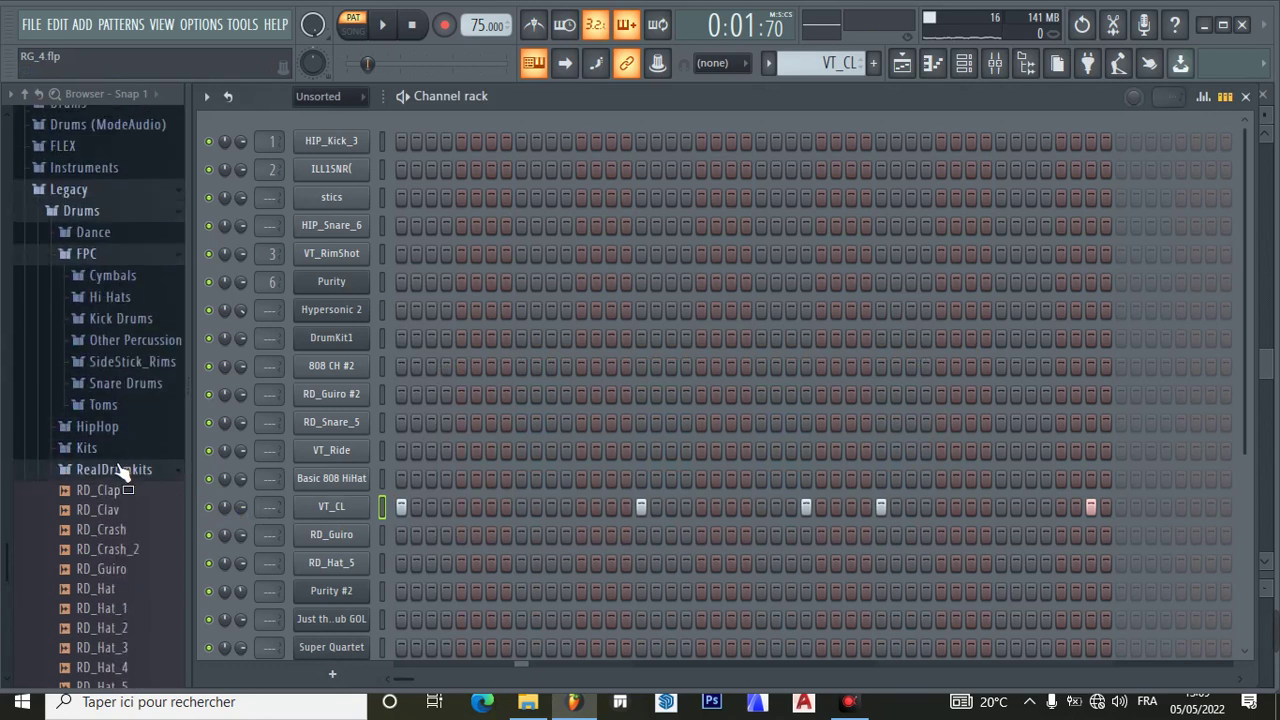
click(107, 469)
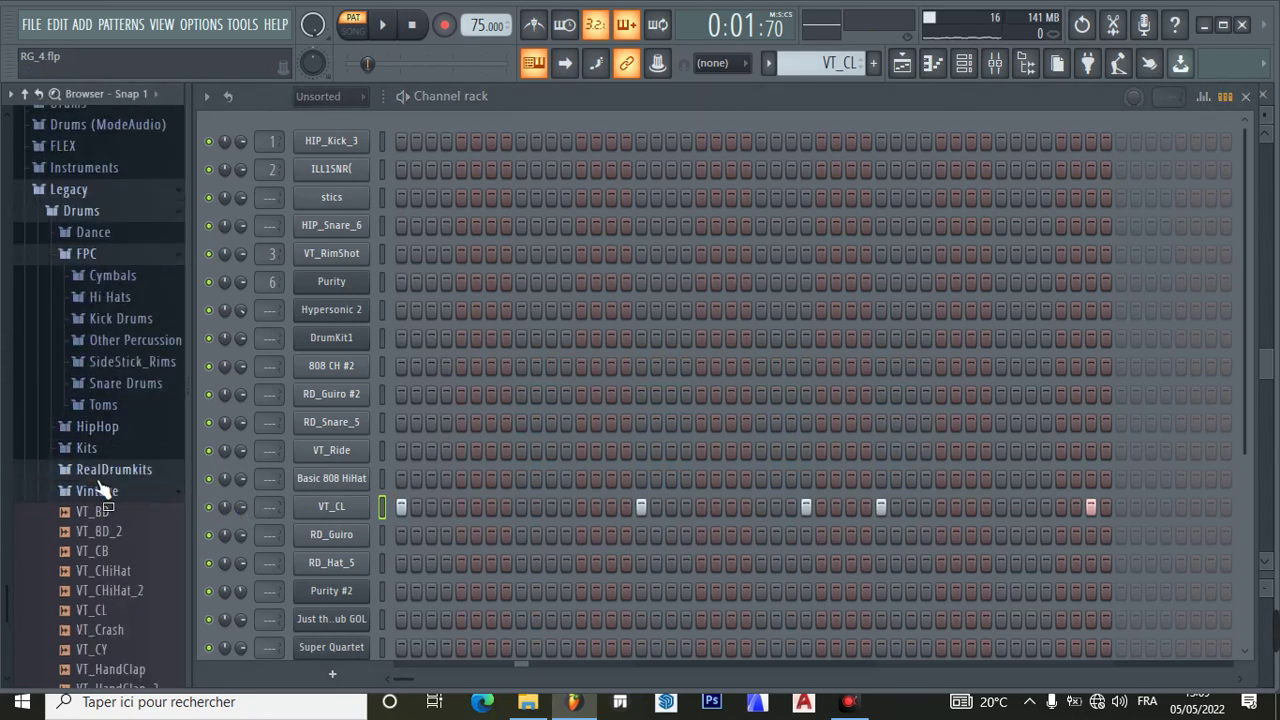
scroll(98, 488, down, 8)
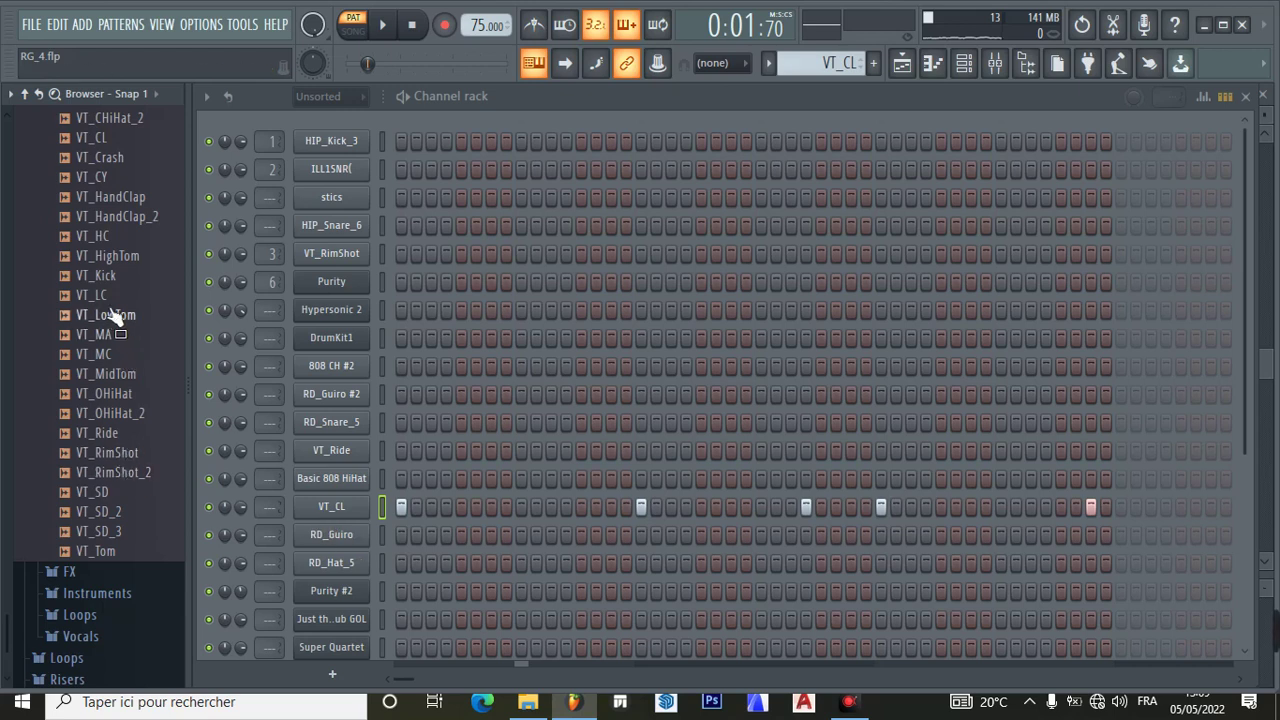
drag(113, 316, 107, 248)
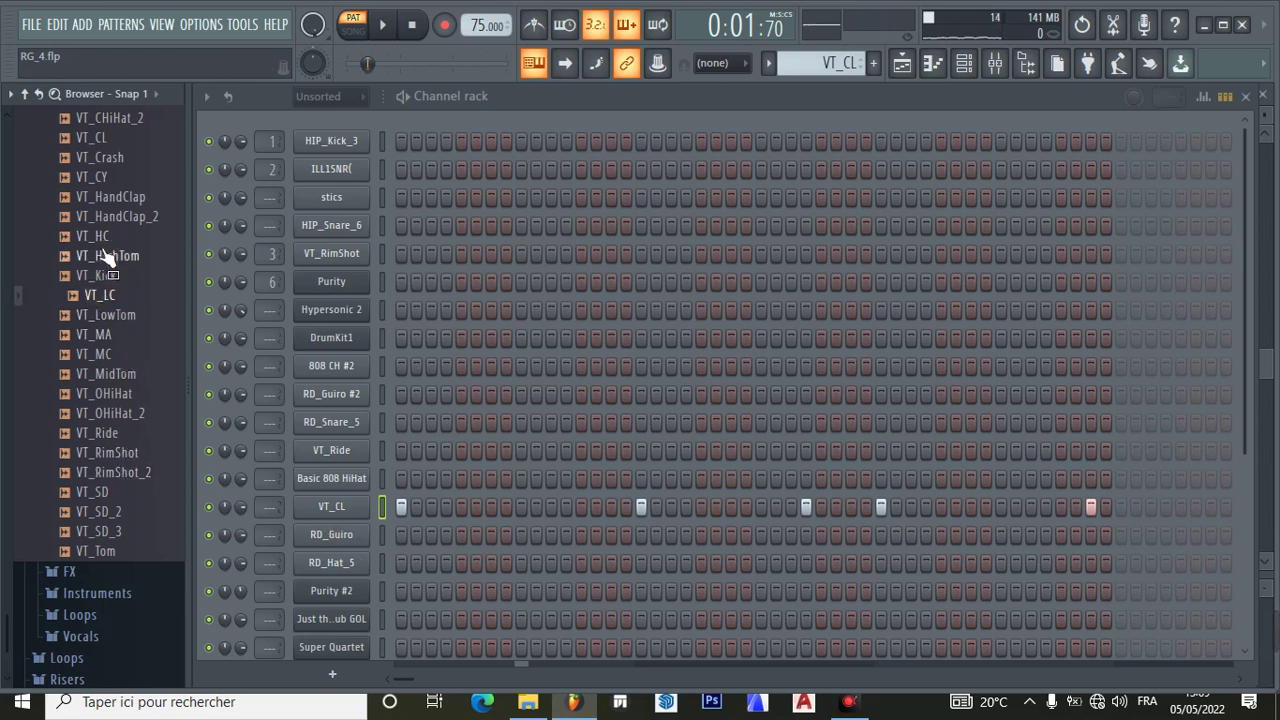
drag(98, 145, 98, 143)
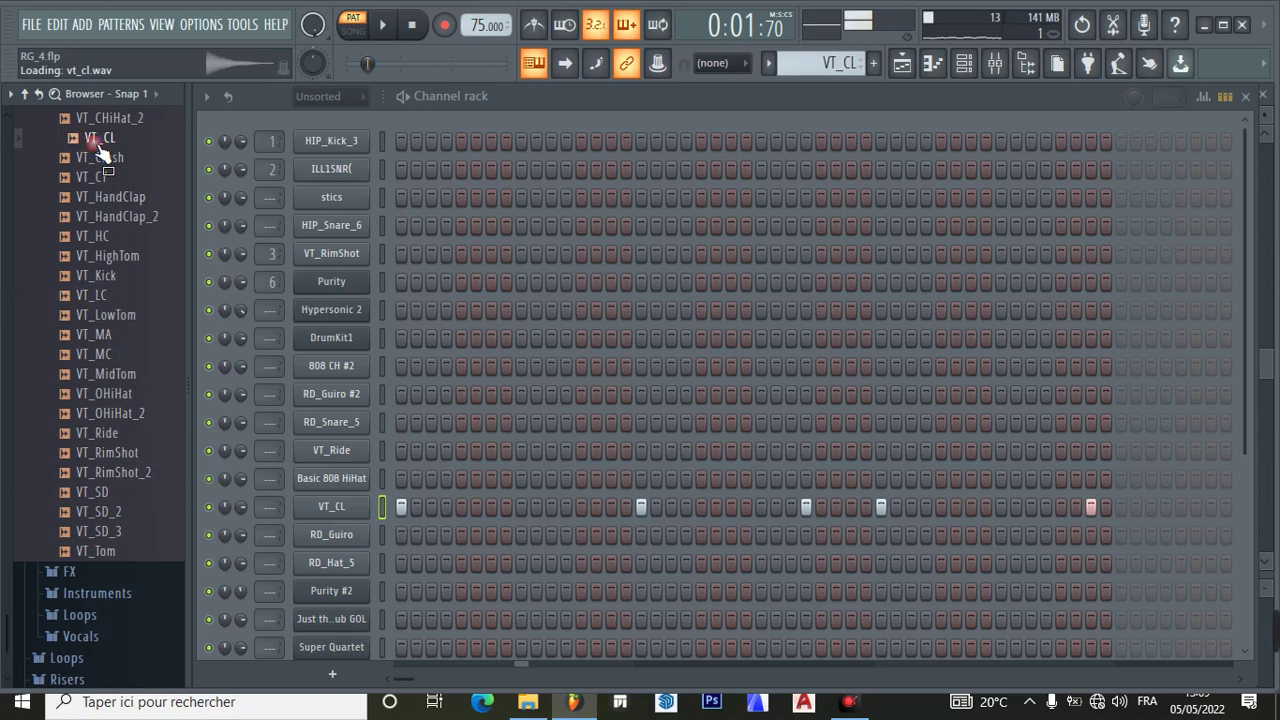
- Play the VT_CL pattern from its start and return to the playlist
click(418, 32)
click(400, 34)
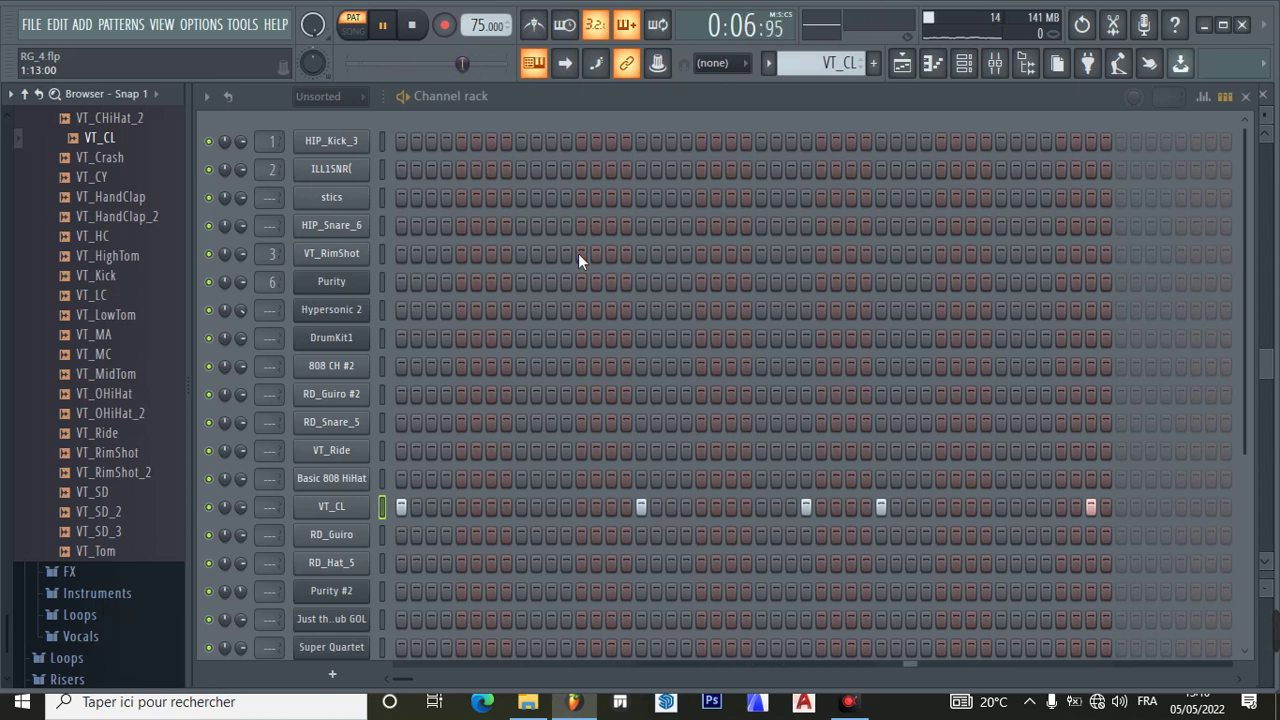
click(386, 26)
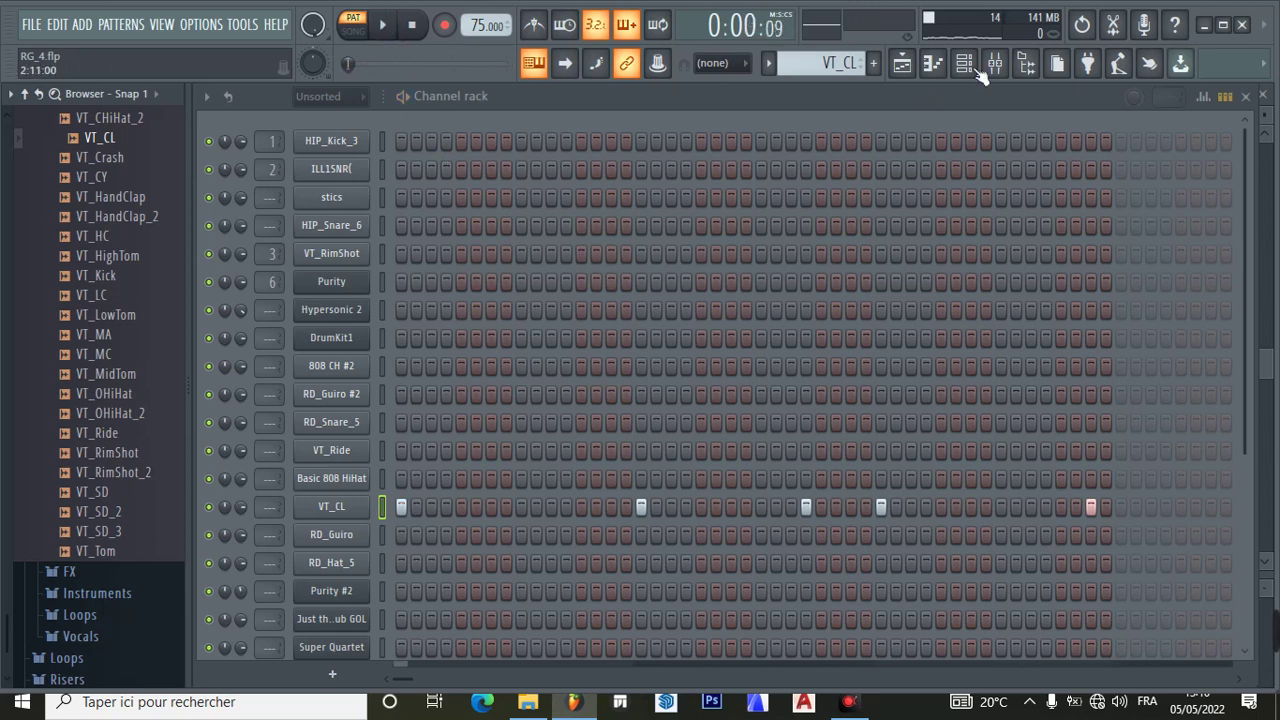
click(901, 63)
- Select the RD_Guiro pattern, open its notes in the piano roll, audition the C5 key and return to the playlist
click(264, 479)
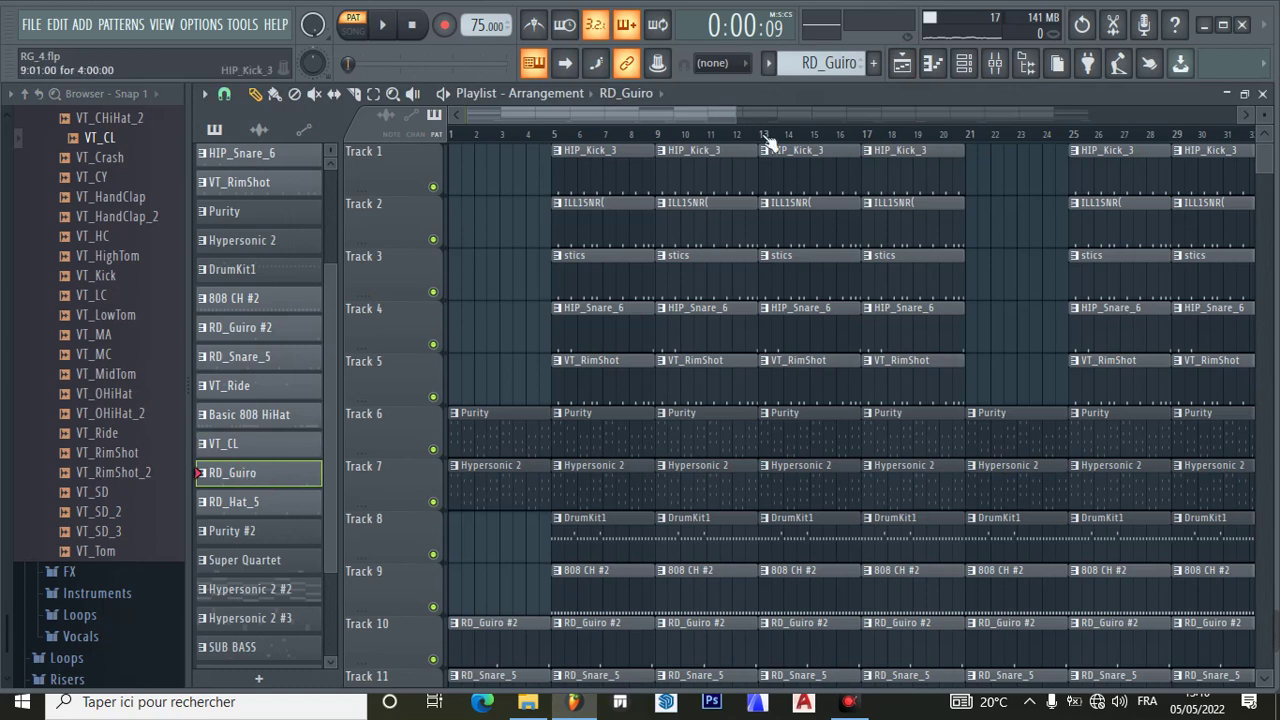
click(932, 63)
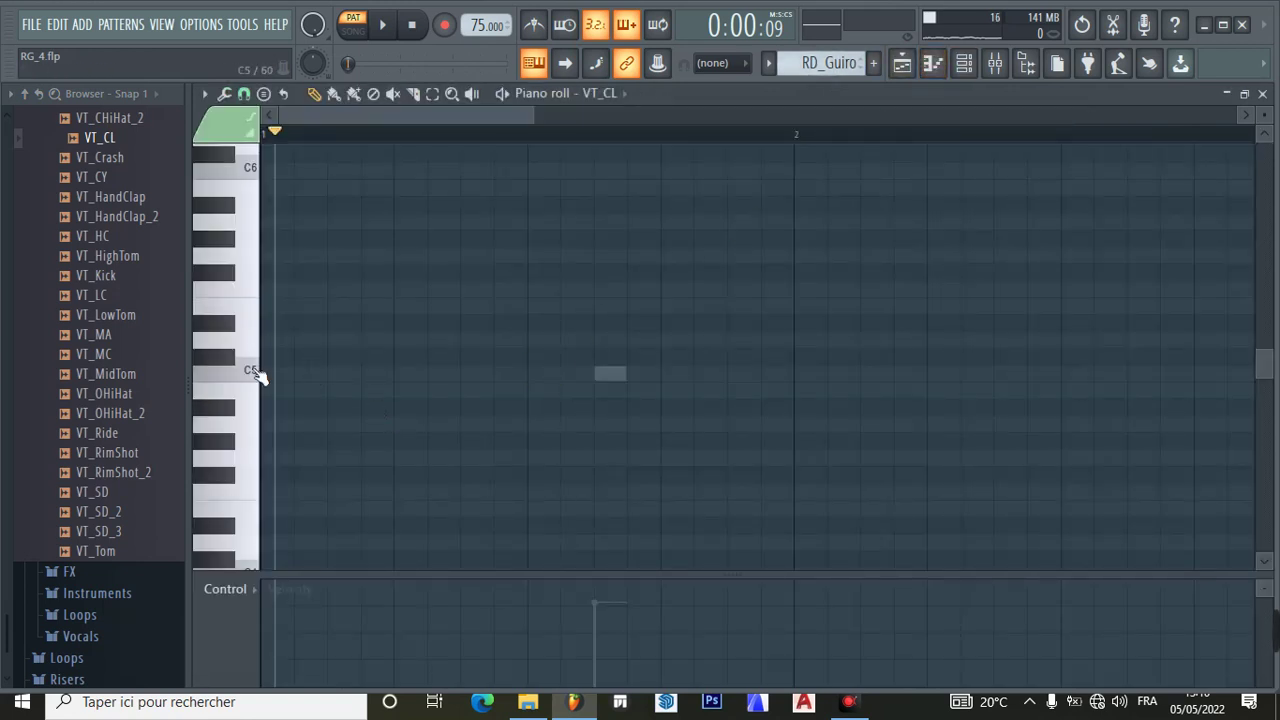
click(964, 63)
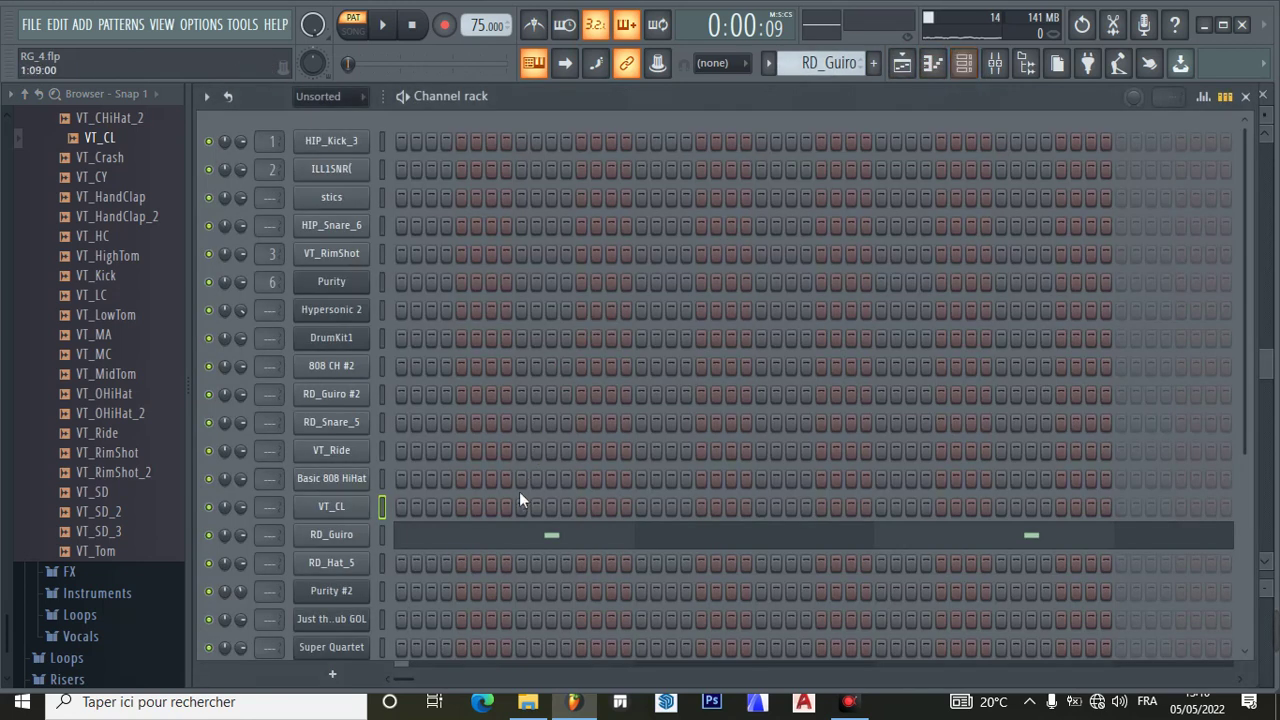
click(505, 545)
click(252, 372)
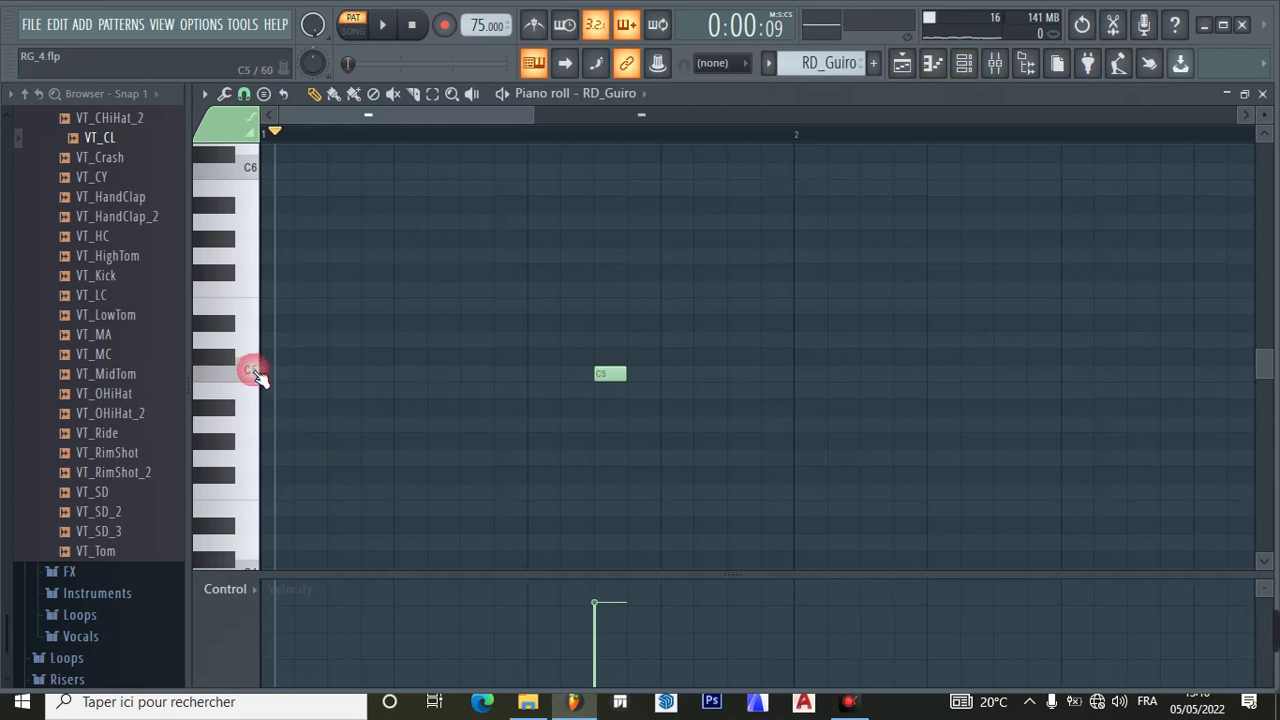
click(902, 63)
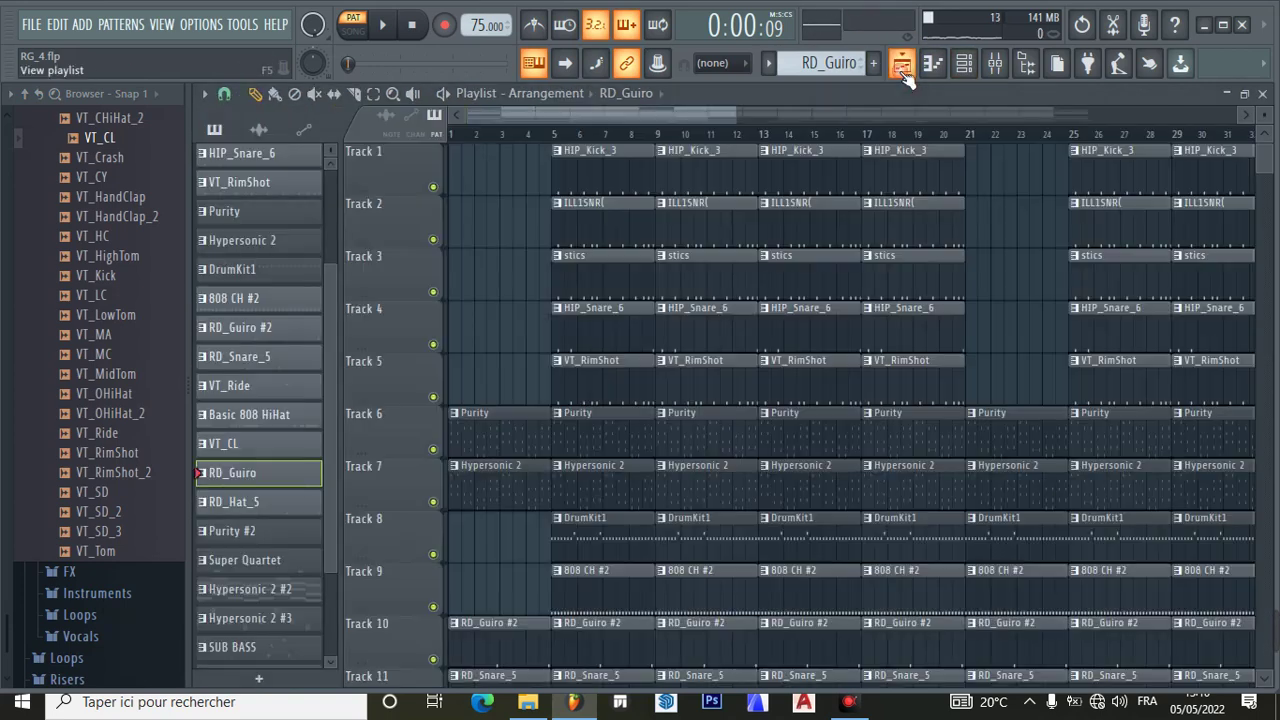
- Switch to the RD_Hat_5 pattern and show its notes in the piano roll
click(268, 506)
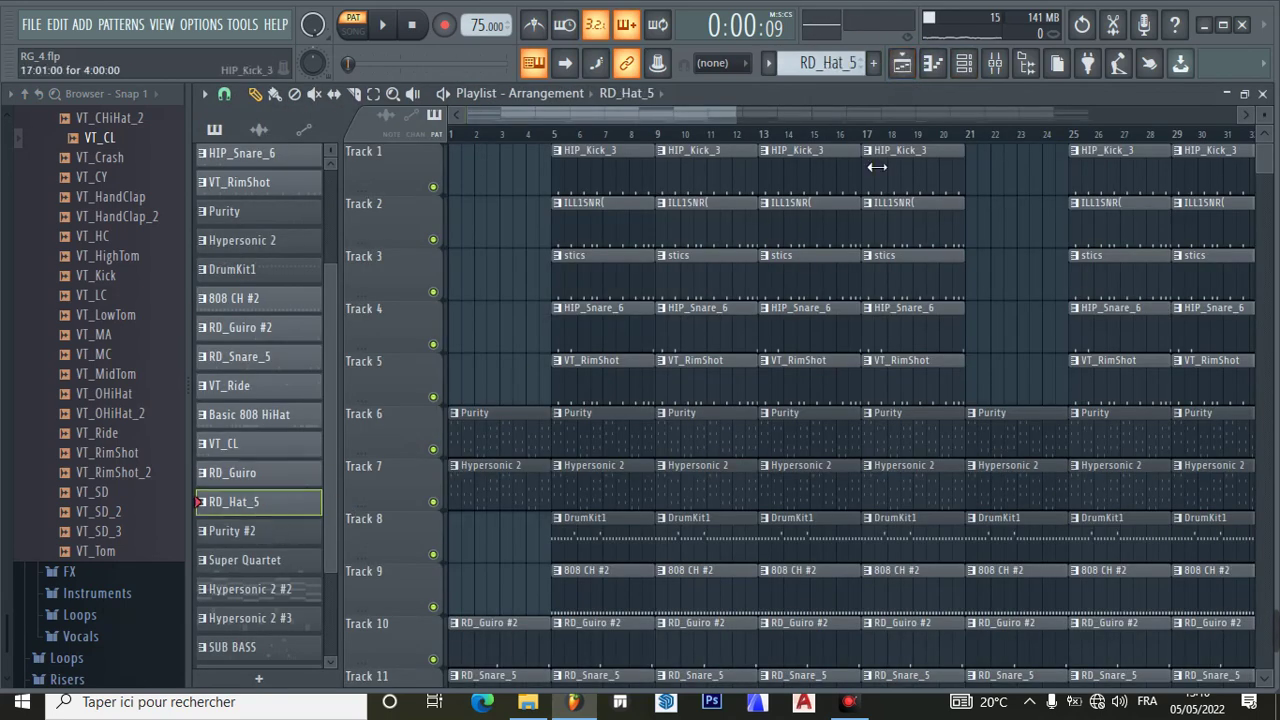
click(932, 63)
click(995, 65)
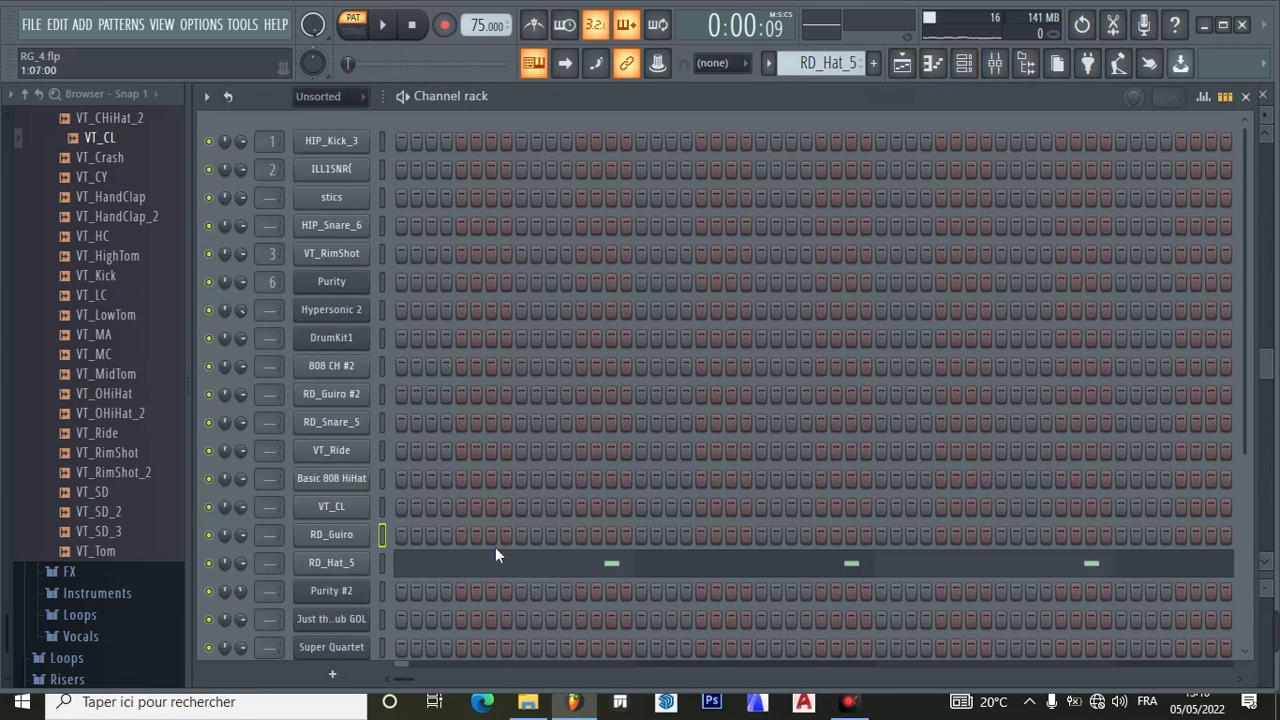
click(495, 551)
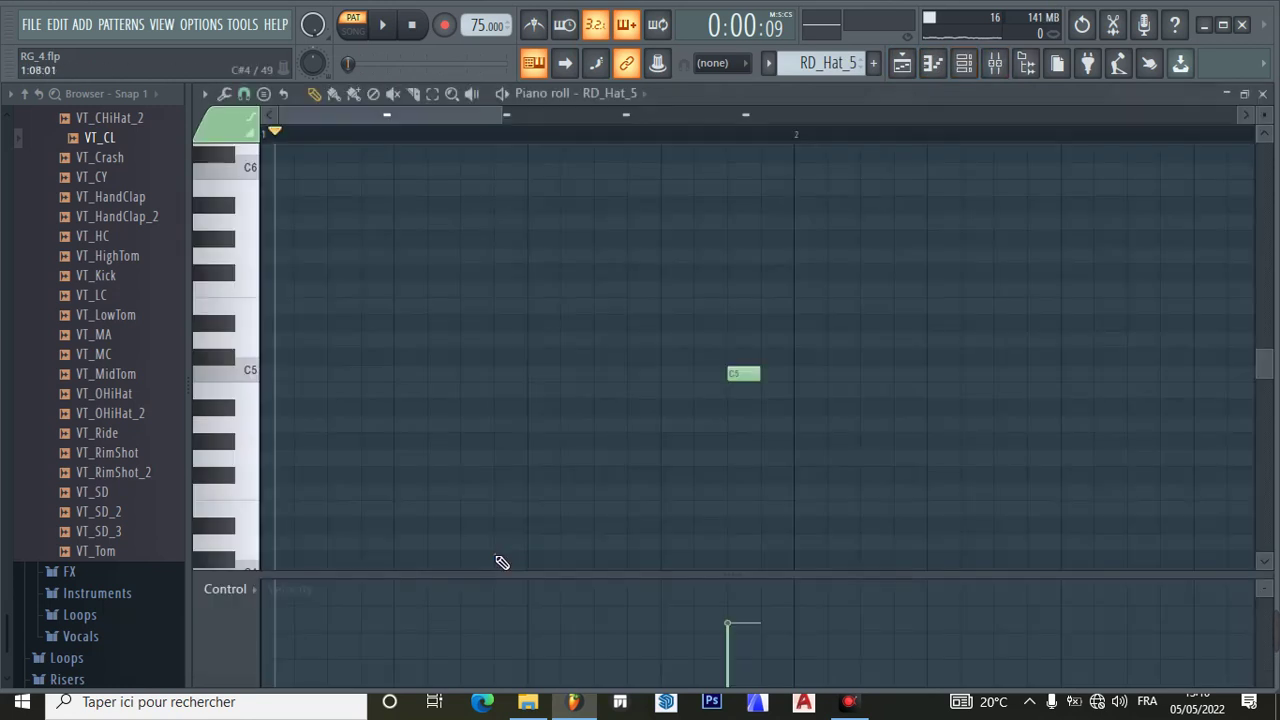
- Play the RD_Hat_5 pattern with all four bars of notes in view, replay it from the start and return to the playlist
click(382, 24)
drag(493, 111, 883, 197)
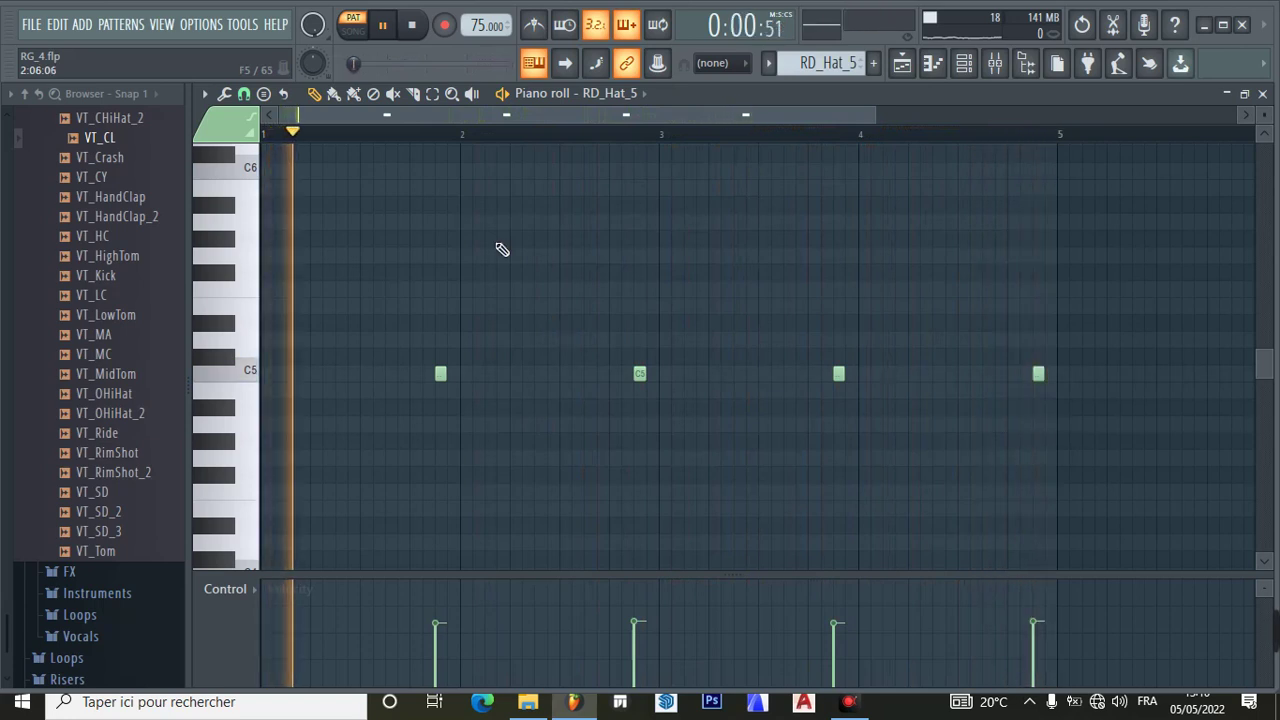
click(382, 25)
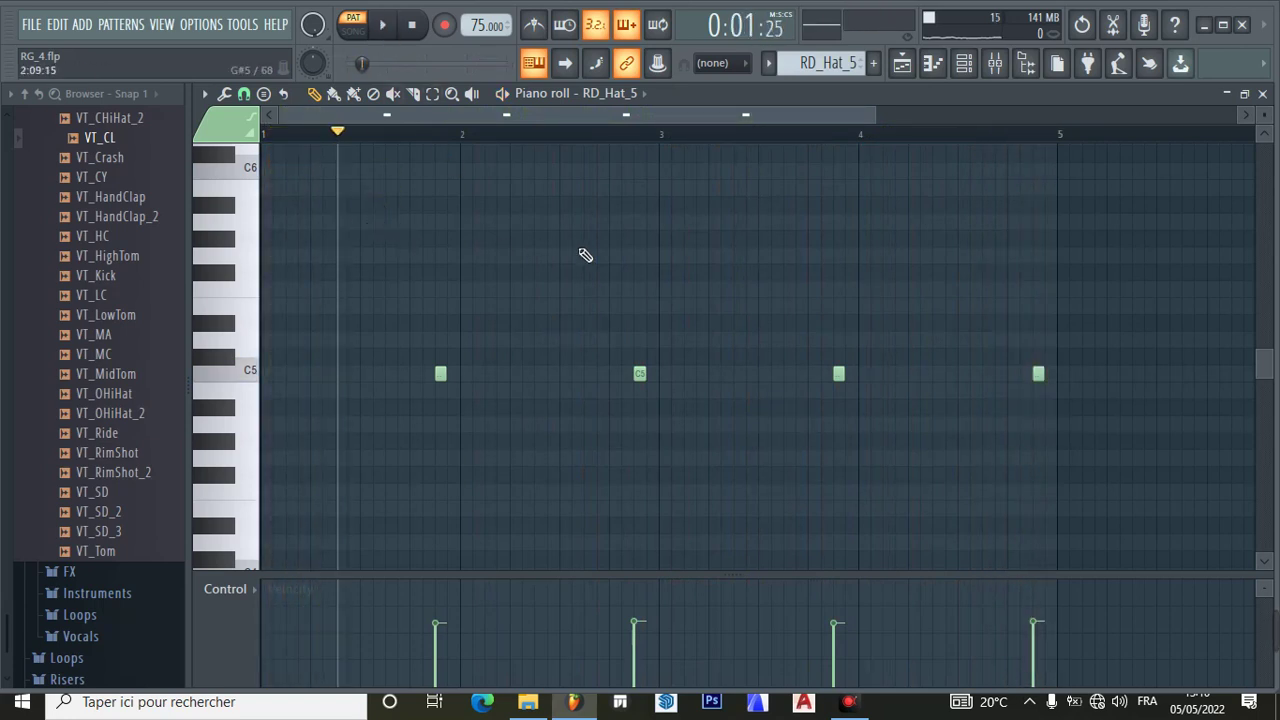
drag(888, 126, 830, 129)
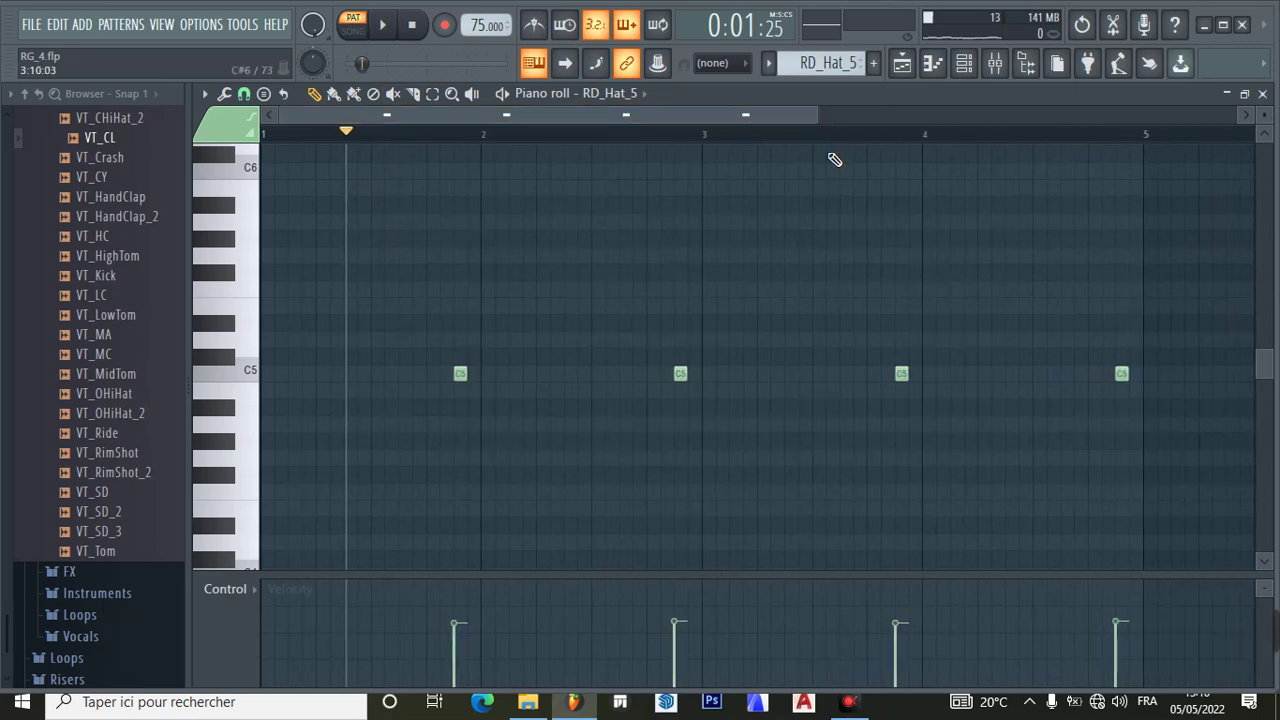
click(410, 27)
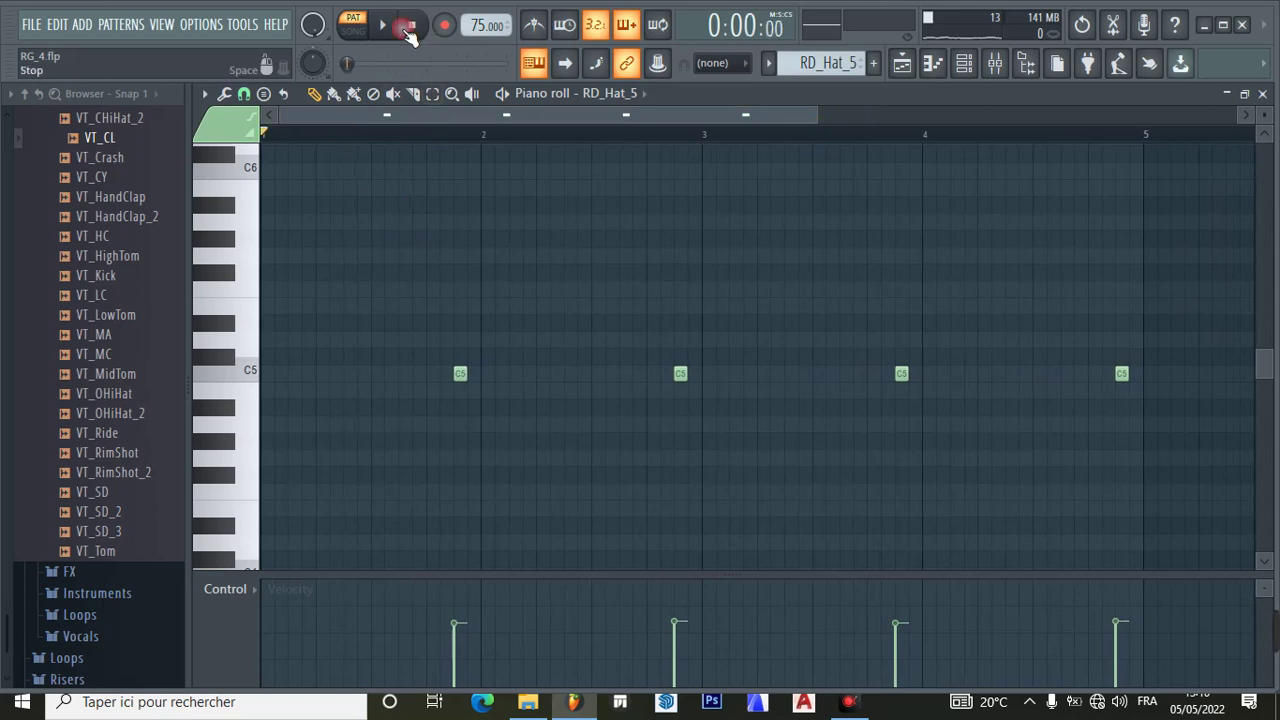
click(383, 27)
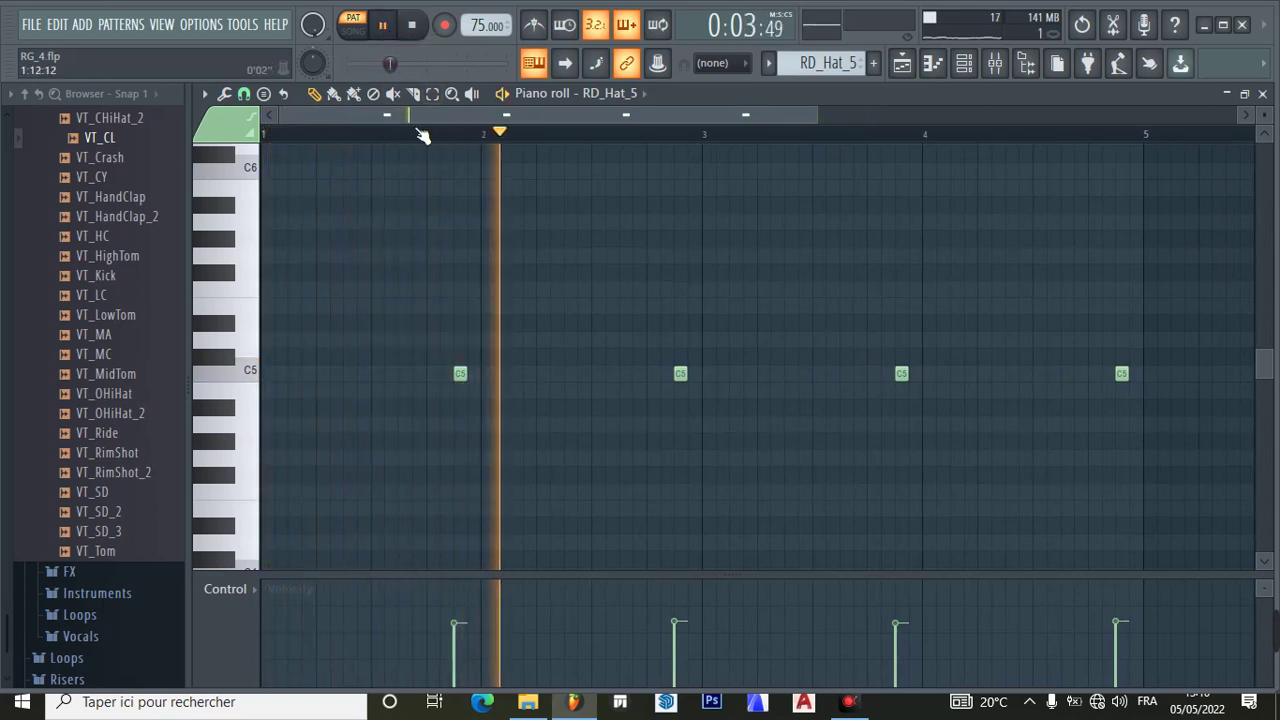
click(379, 26)
click(932, 63)
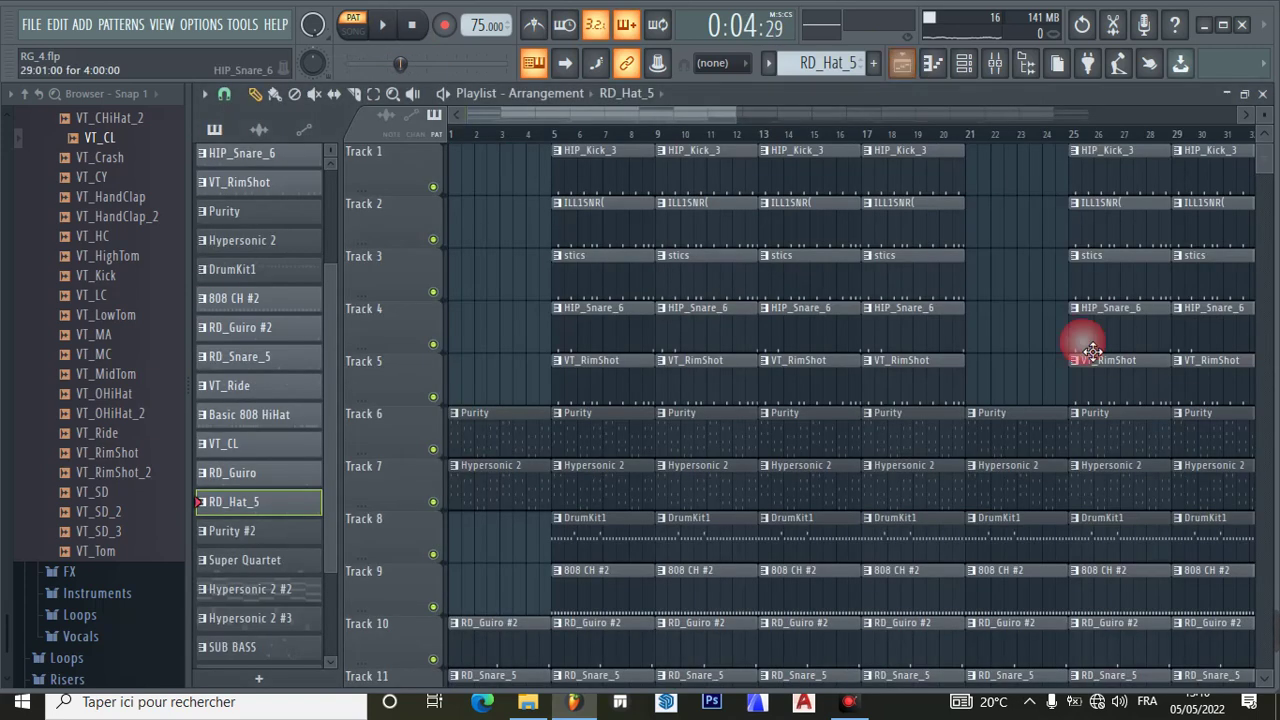
- Select the Purity #2 pattern and view the preset loaded in its Purity instrument from the channel rack
click(245, 535)
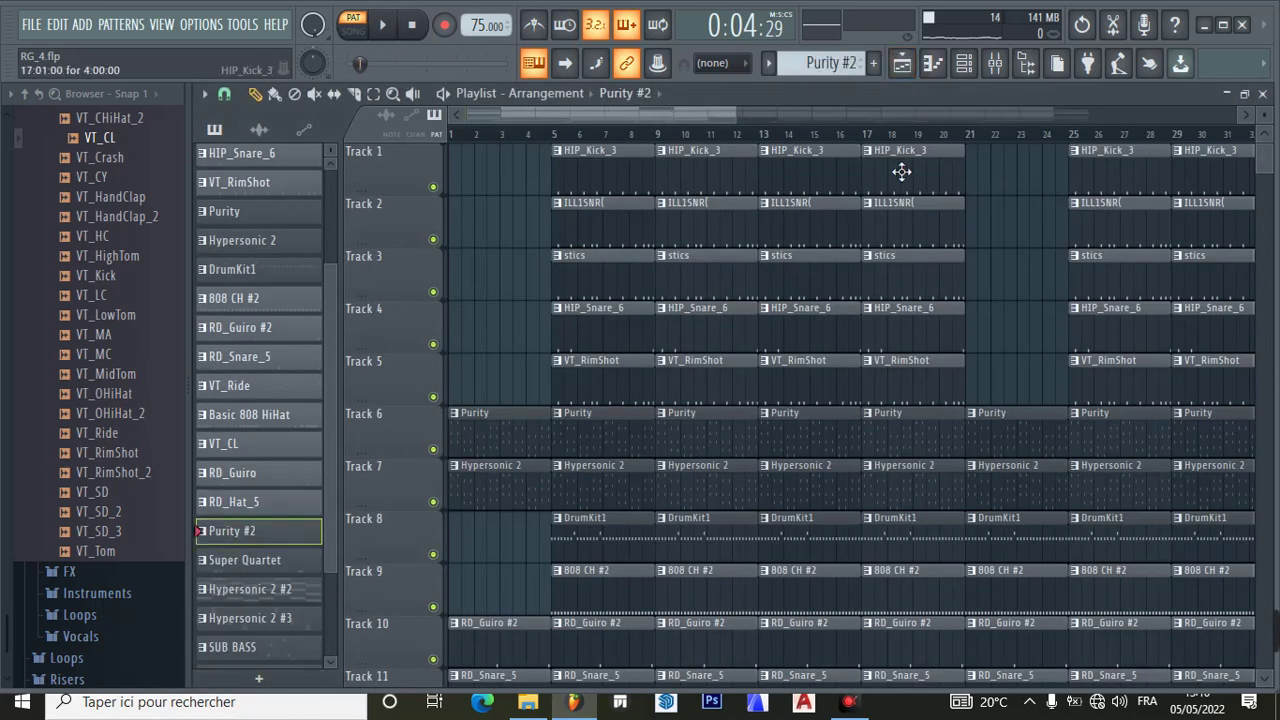
click(964, 63)
scroll(685, 326, down, 1)
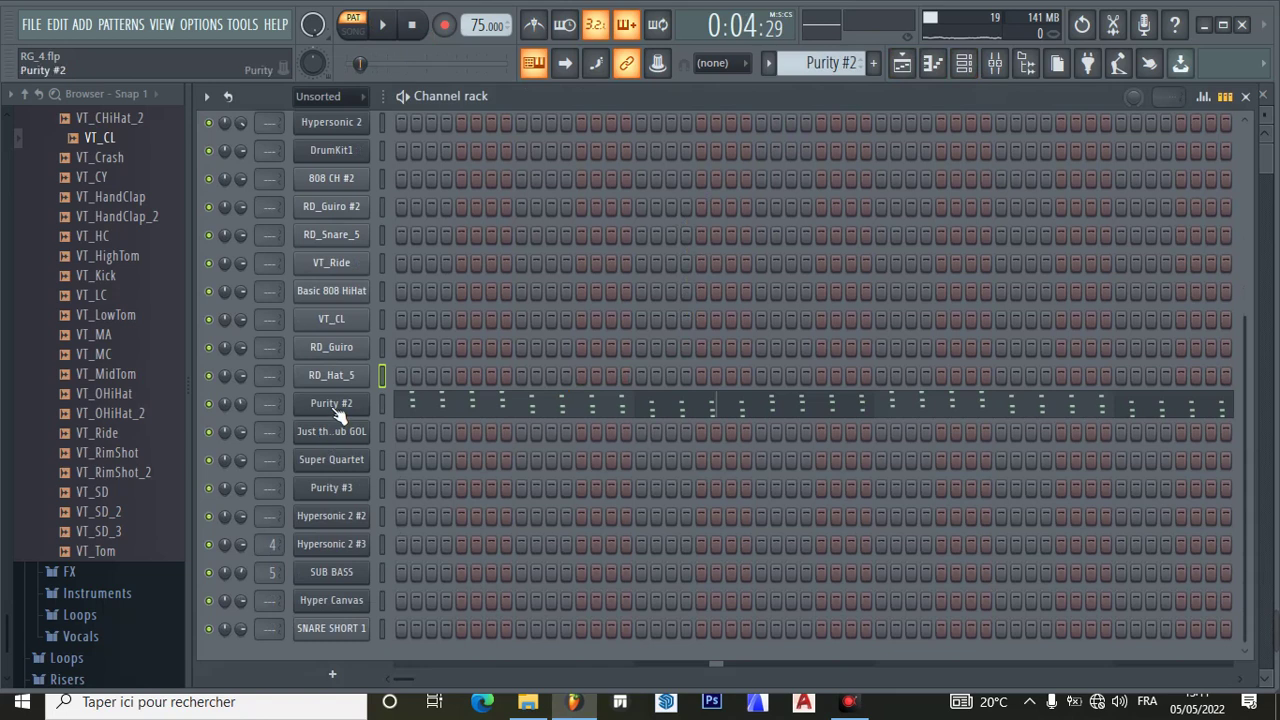
click(331, 403)
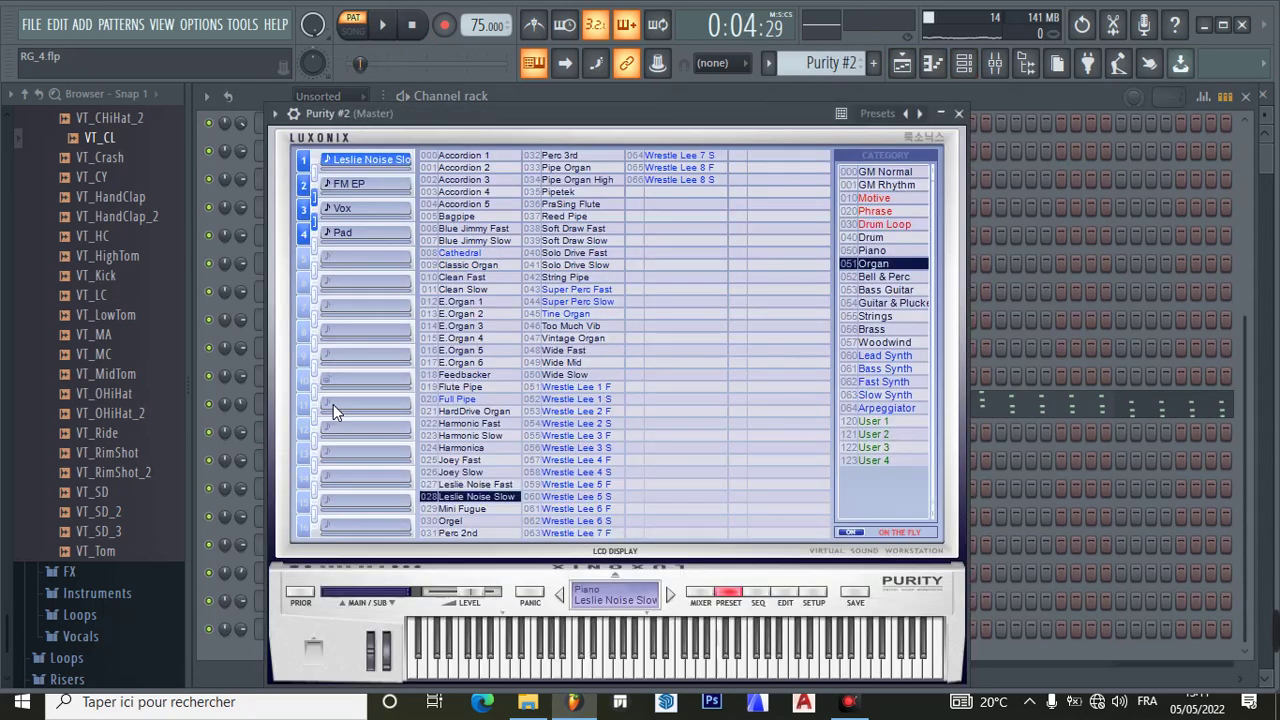
click(958, 114)
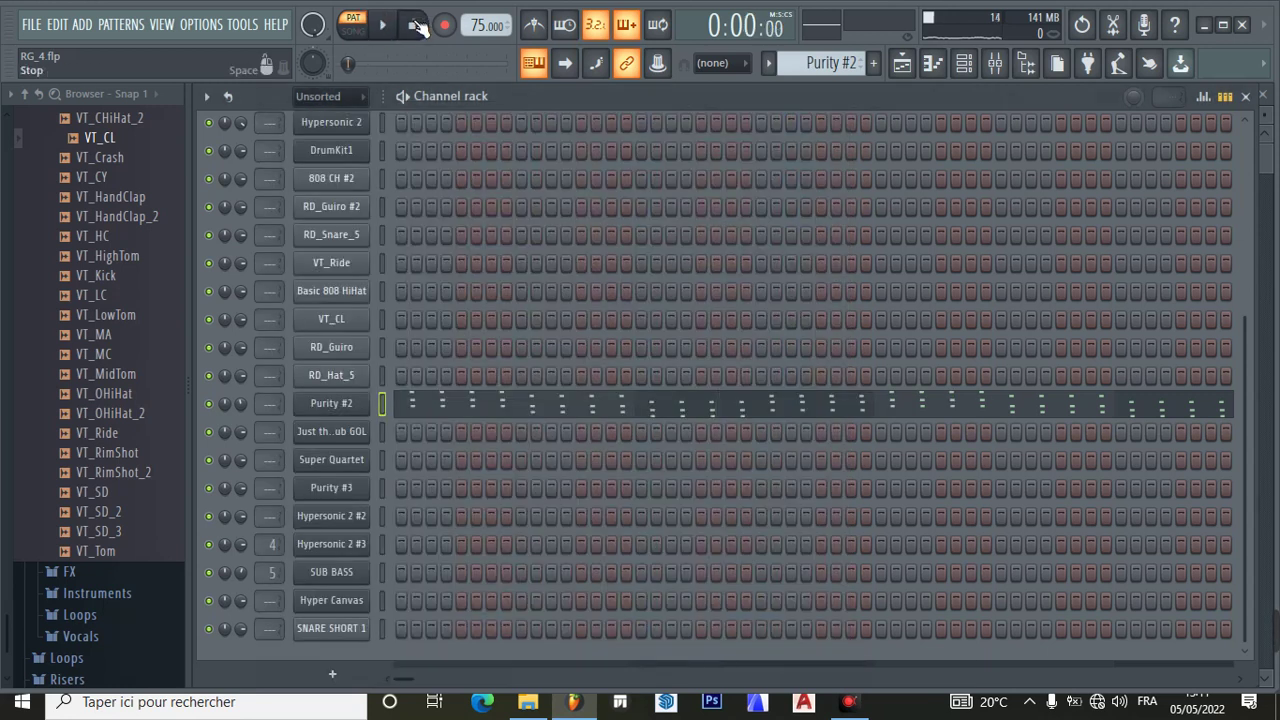
- Show the Purity #2 notes in the piano roll, play the pattern and return to the playlist
click(487, 410)
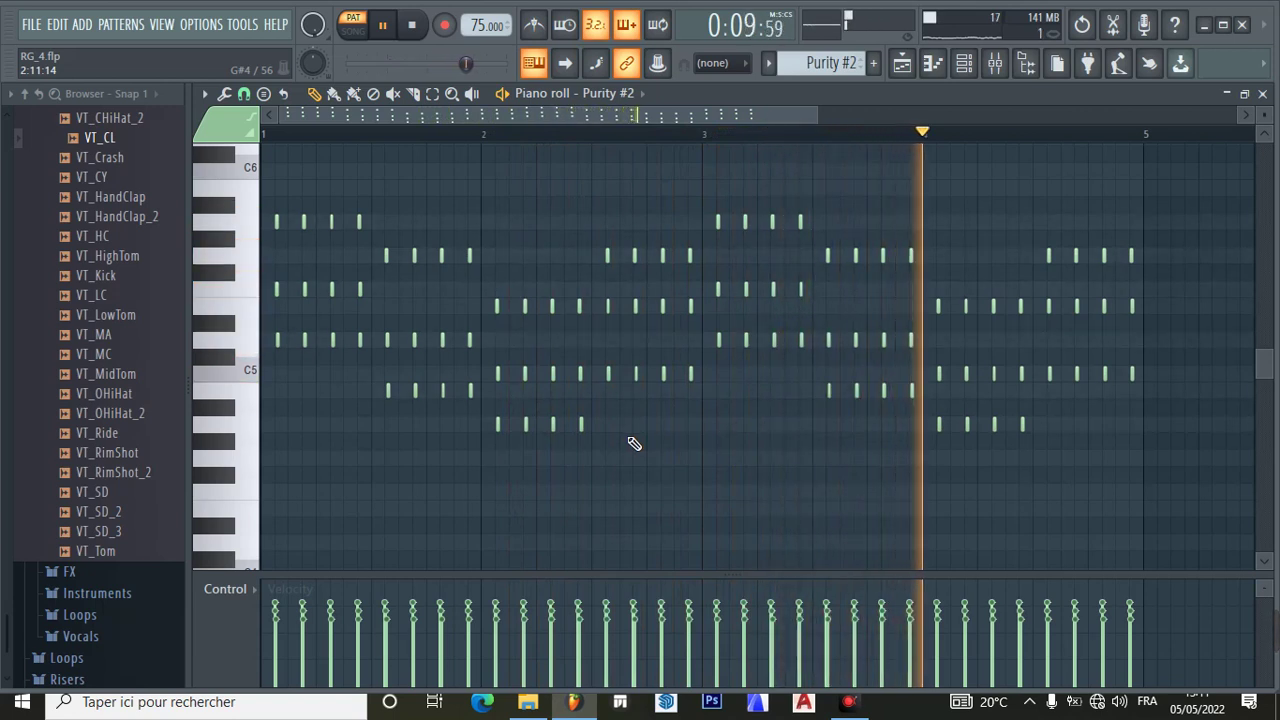
click(389, 28)
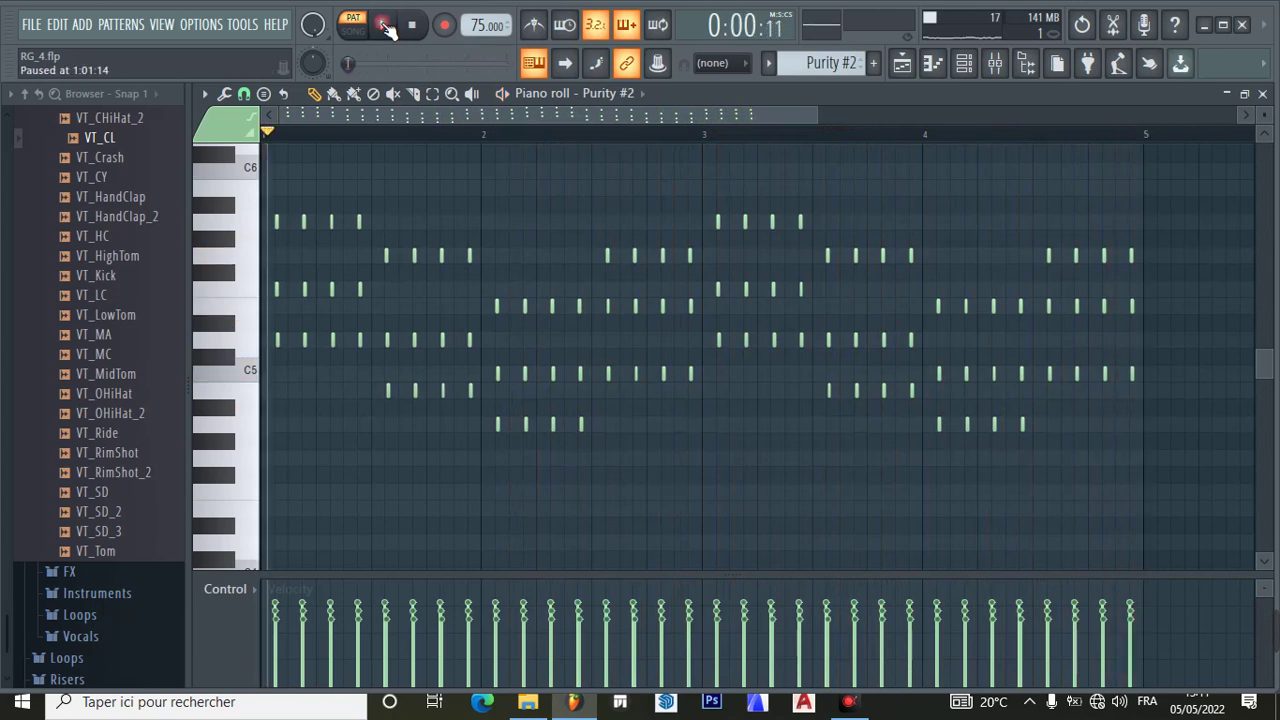
click(903, 64)
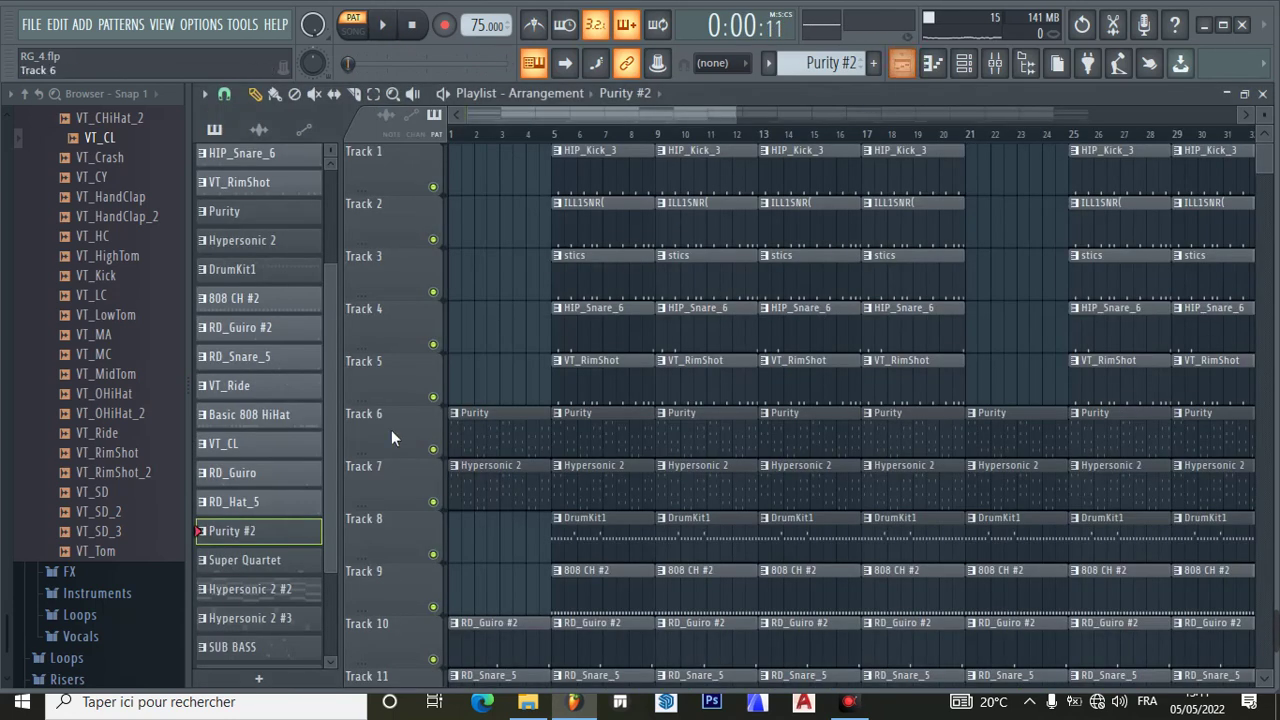
- Select the Super Quartet pattern, check its notes in the piano roll and open the Super Quartet instrument's settings
click(262, 566)
click(962, 66)
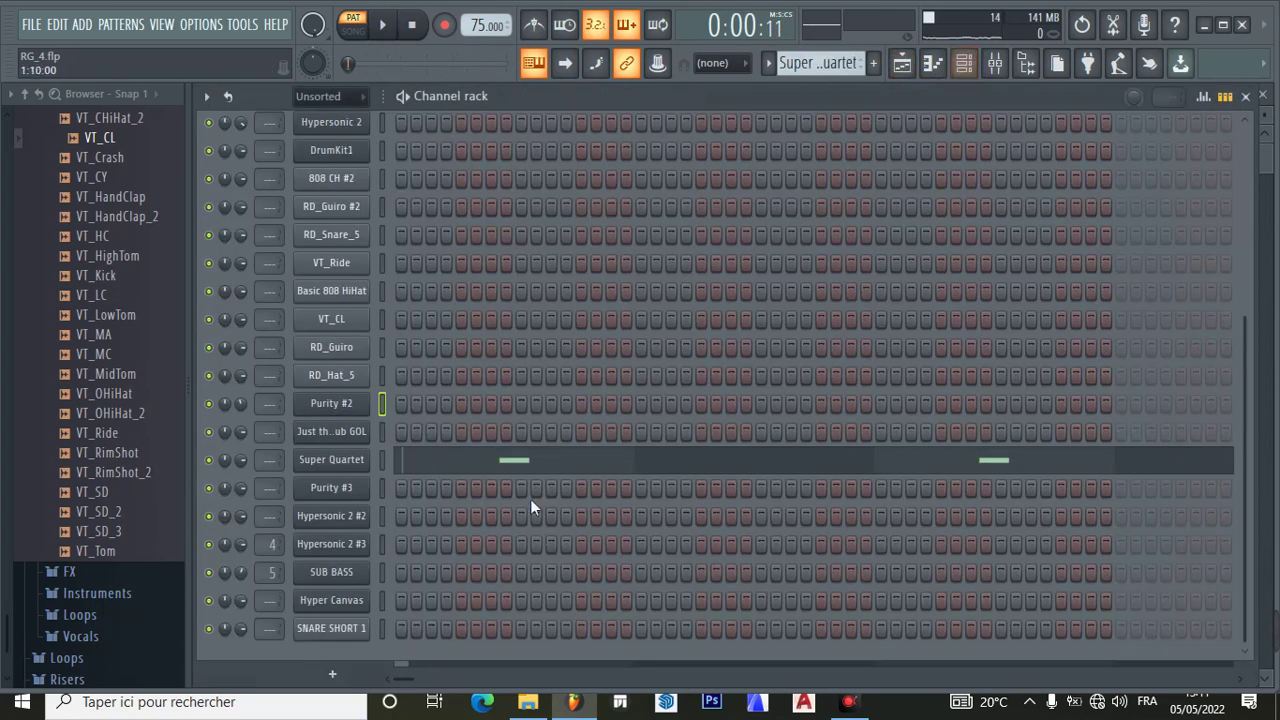
click(524, 464)
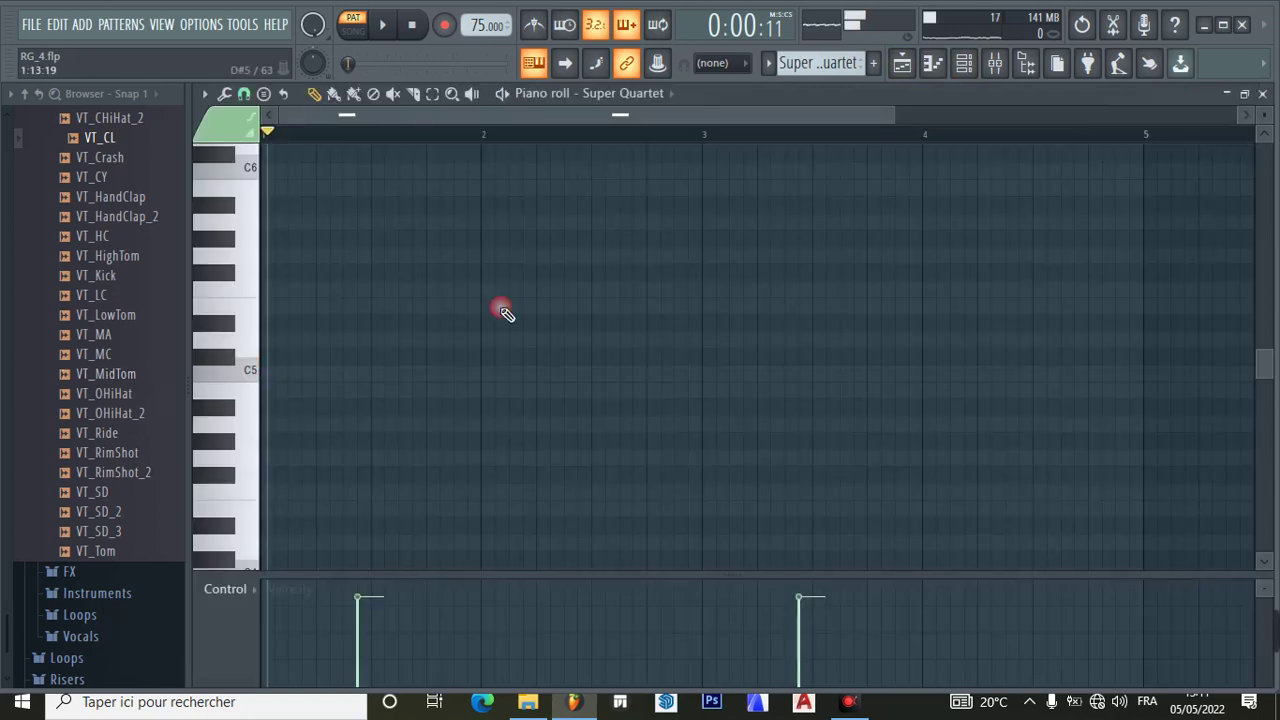
click(963, 70)
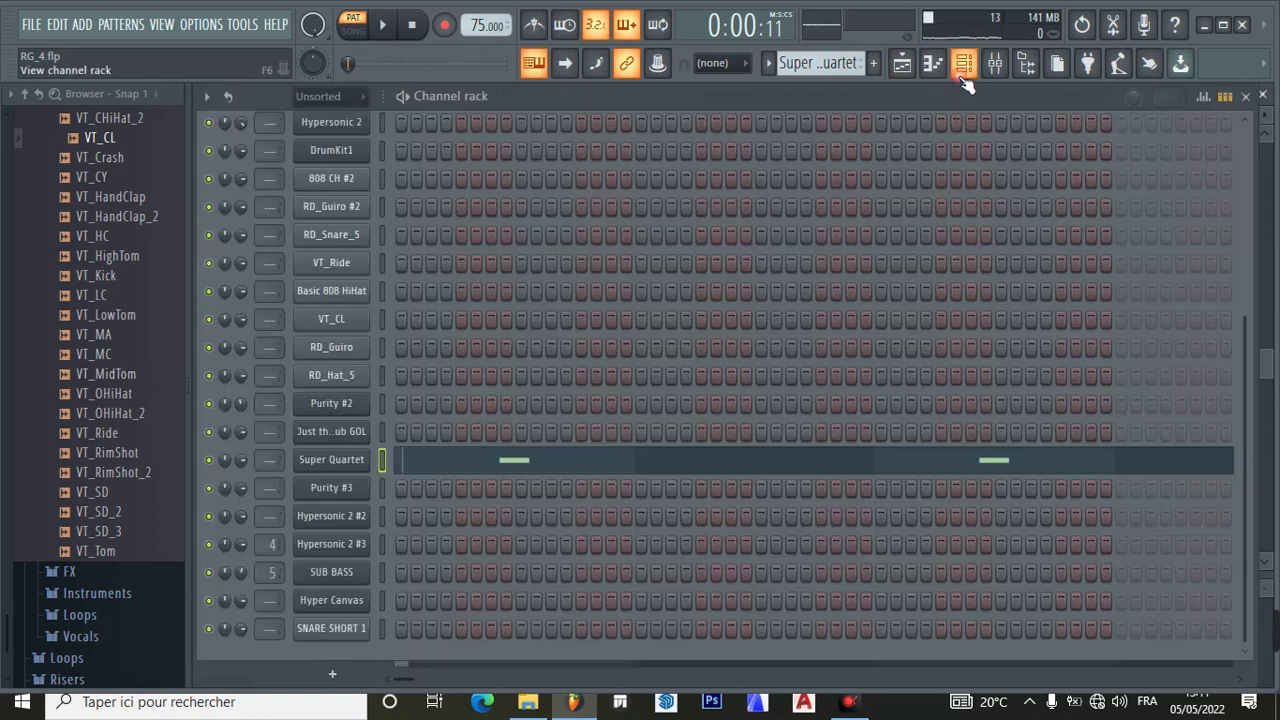
click(352, 460)
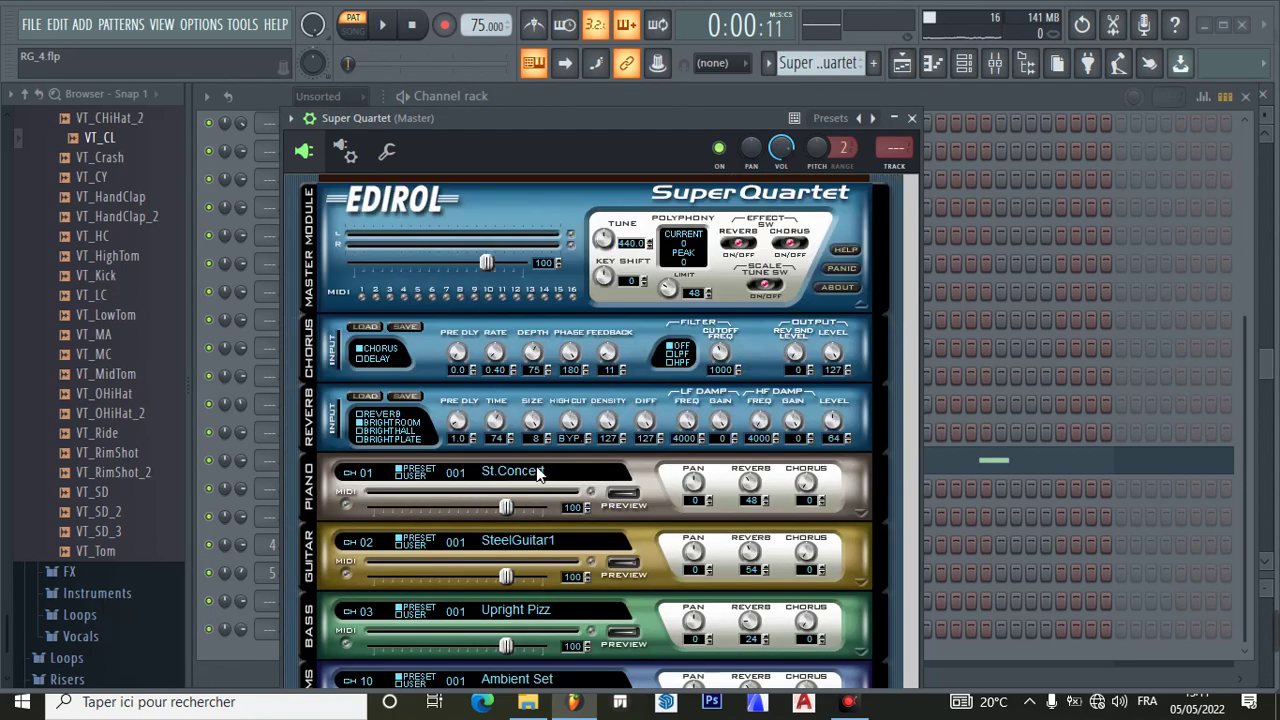
- Load guitar preset 001 SteelGuitar1 on the first part of the Super Quartet instrument
click(537, 474)
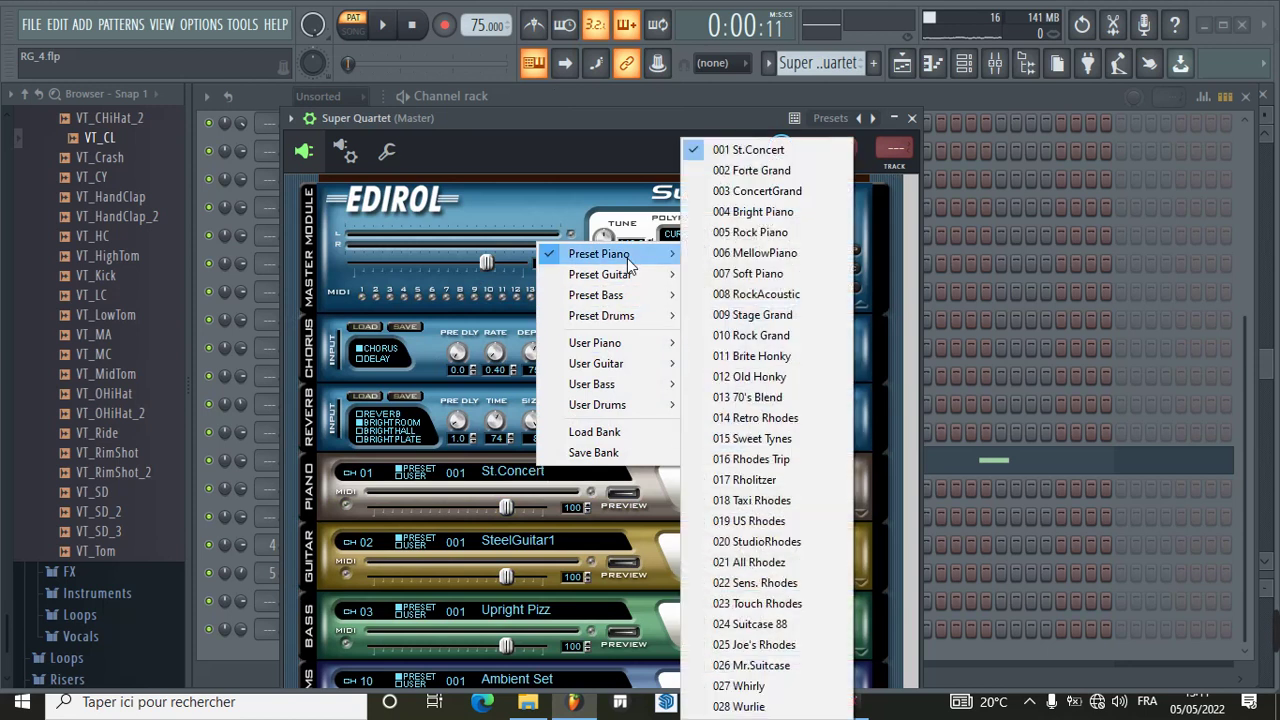
mouse_move(618, 284)
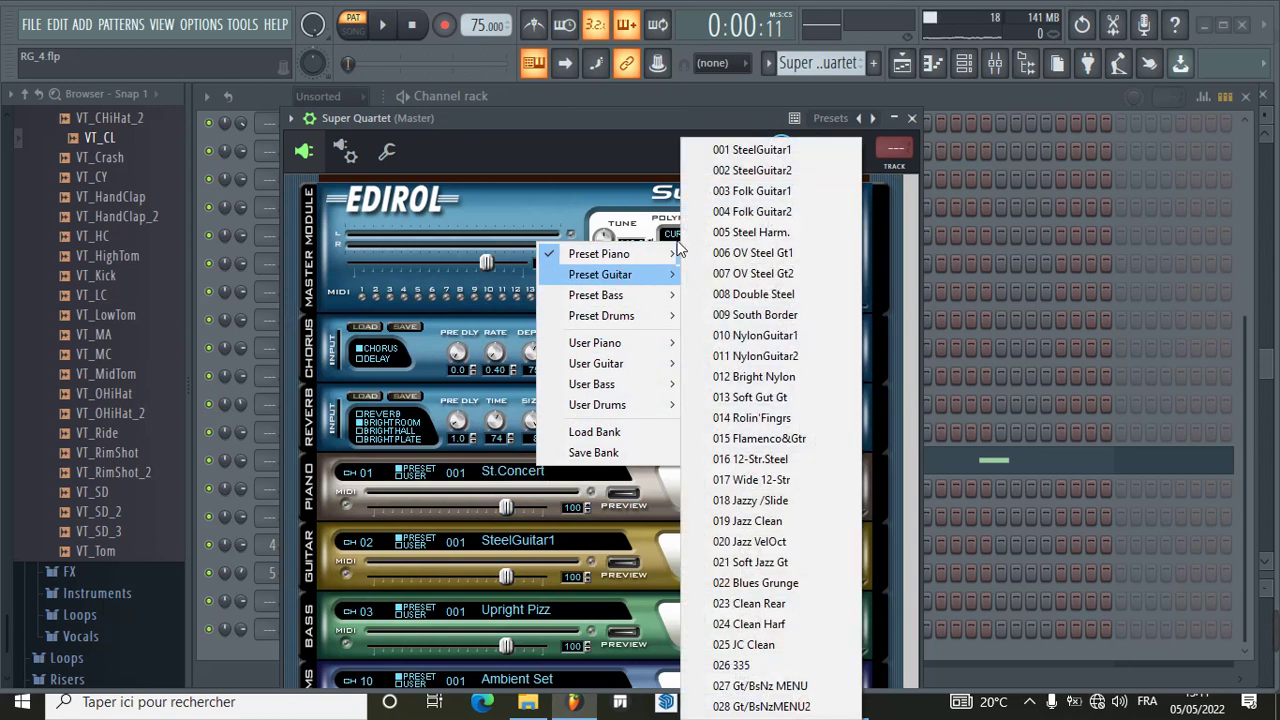
click(750, 149)
- Show the Super Quartet notes in the piano roll and play the pattern with the notes around C7 in view
click(290, 118)
click(300, 143)
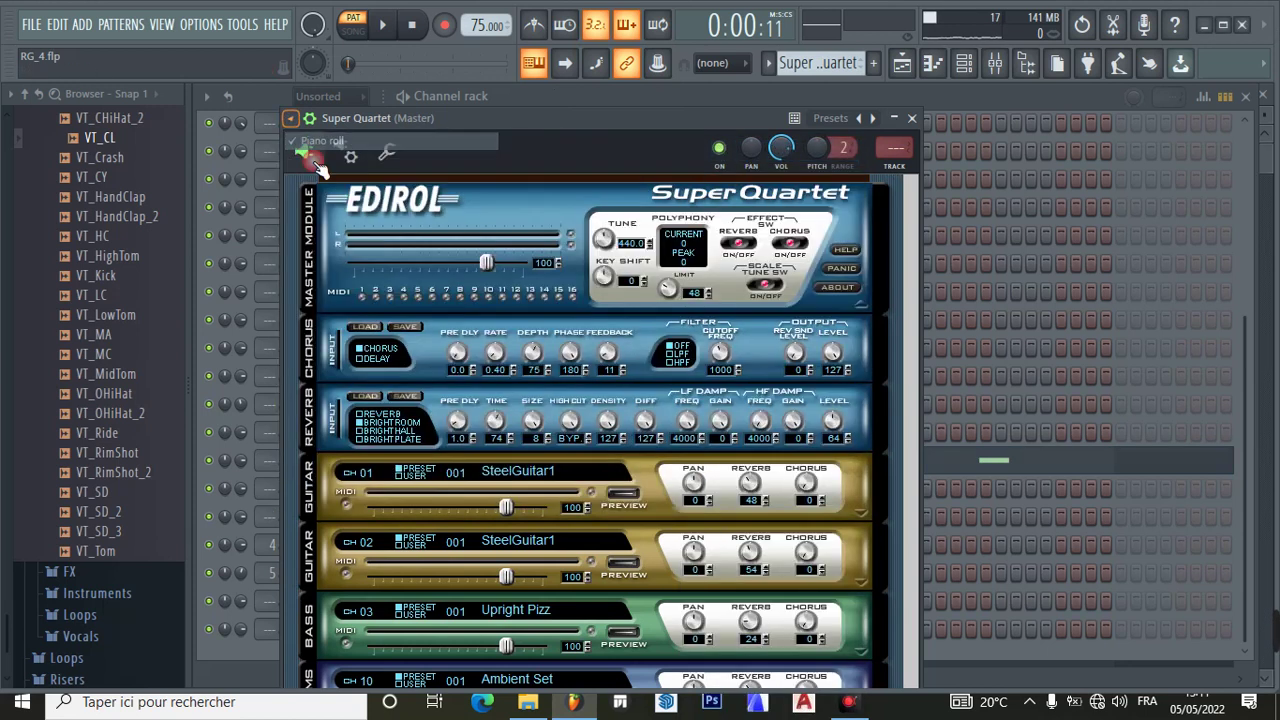
click(296, 120)
click(312, 140)
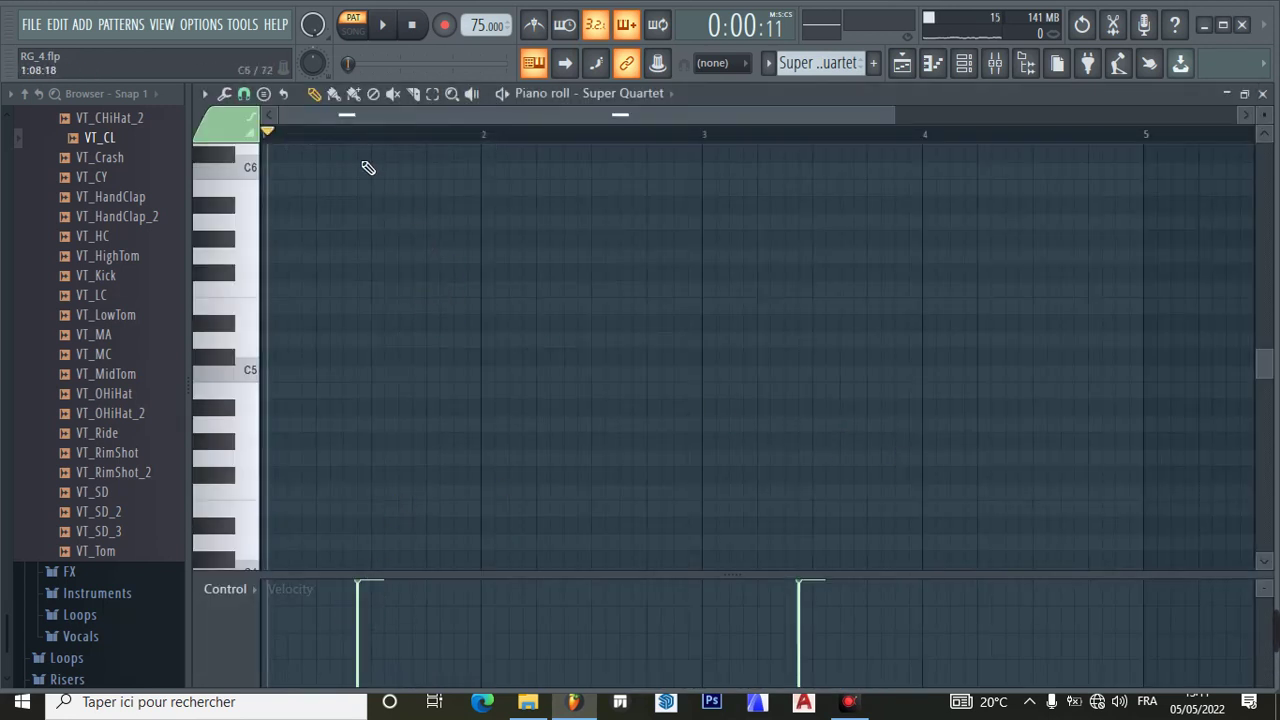
click(384, 25)
scroll(551, 360, up, 4)
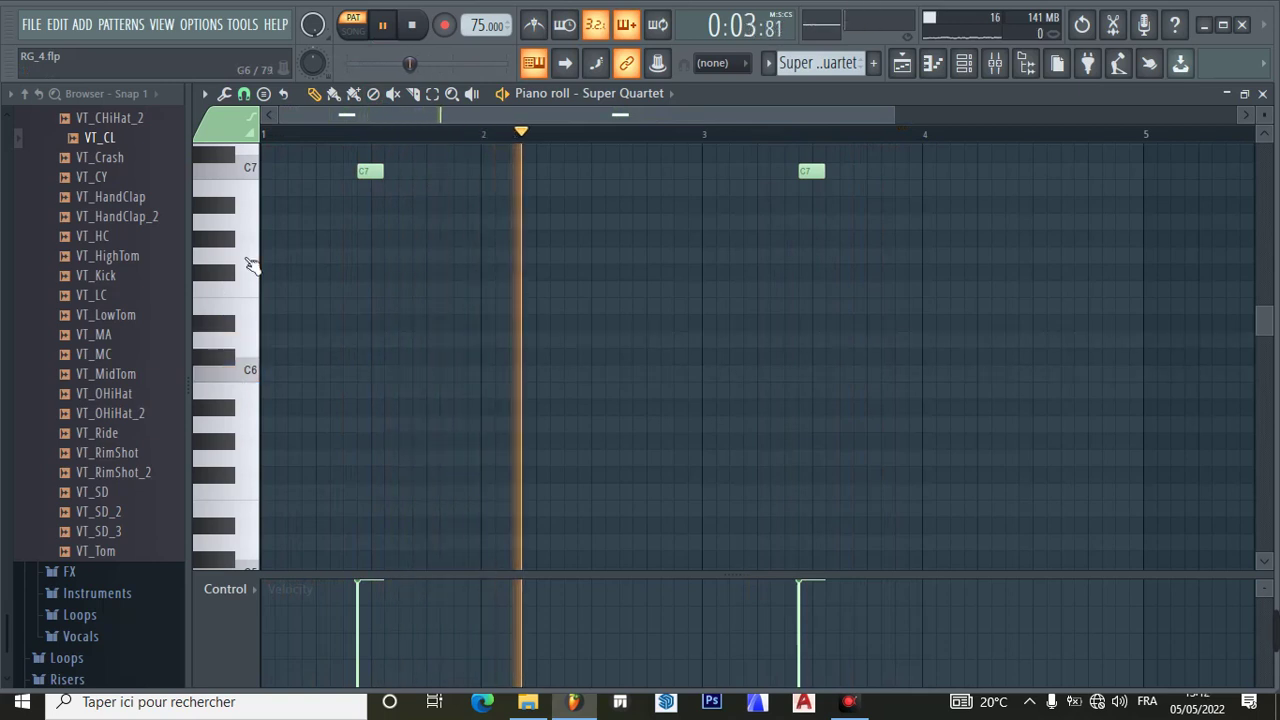
- Reselect the SteelGuitar1 guitar preset in Super Quartet while the pattern plays, close the instrument, pause playback and return to the playlist
click(964, 63)
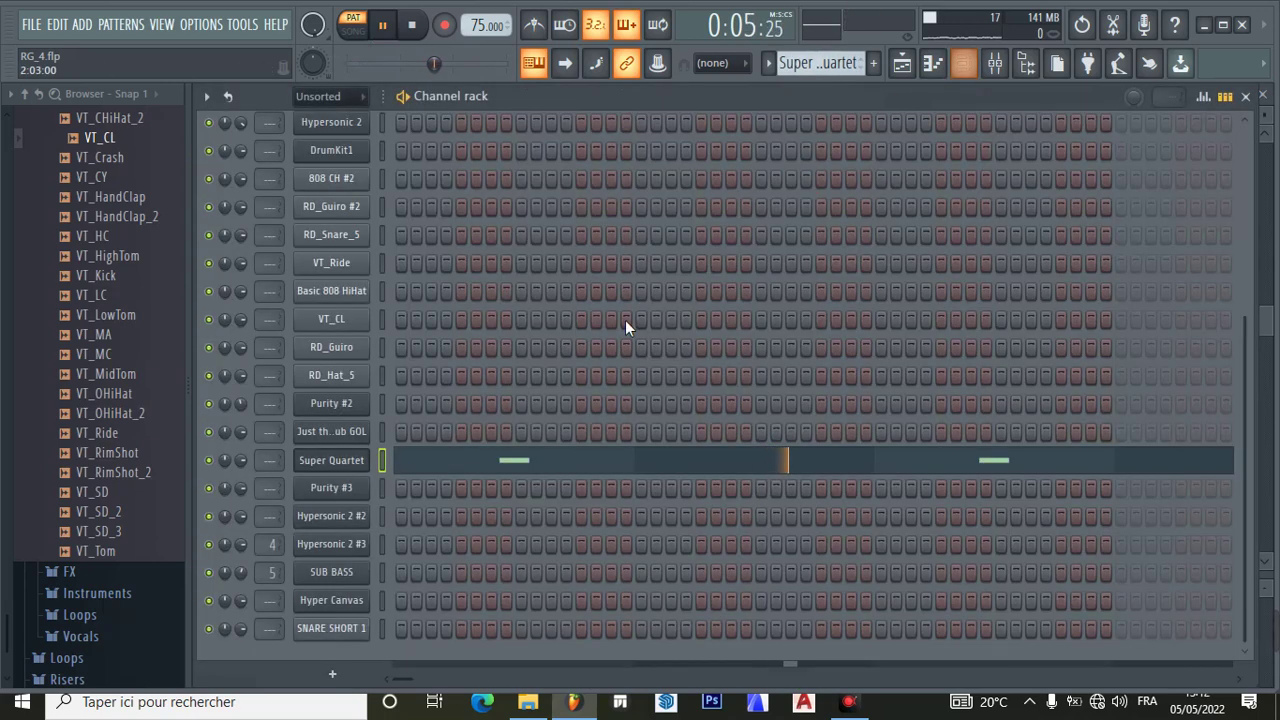
click(332, 462)
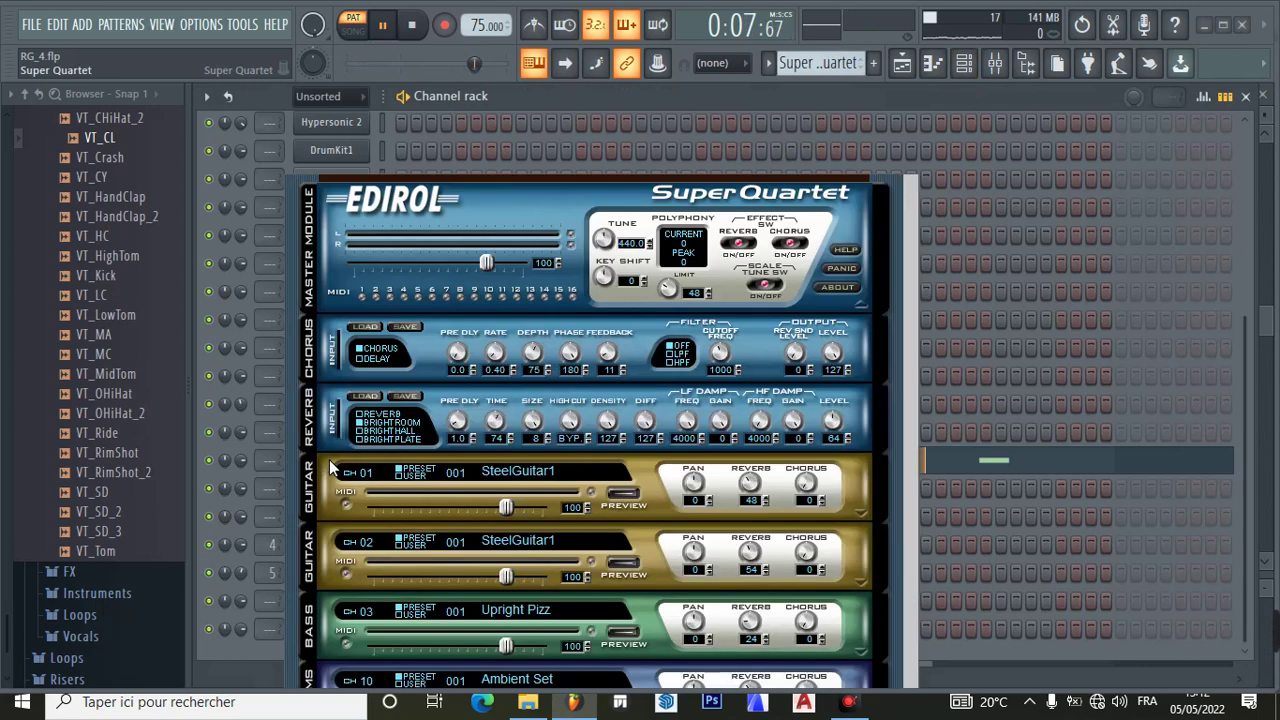
click(587, 465)
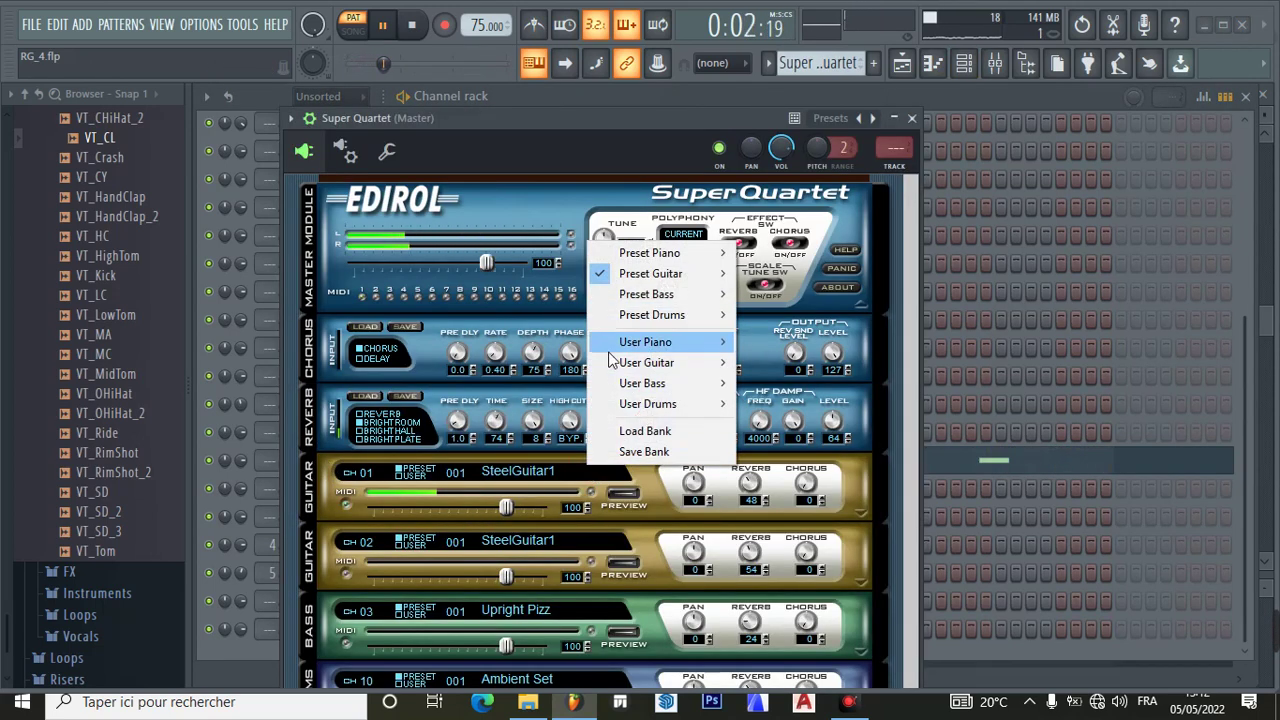
mouse_move(650, 273)
click(854, 152)
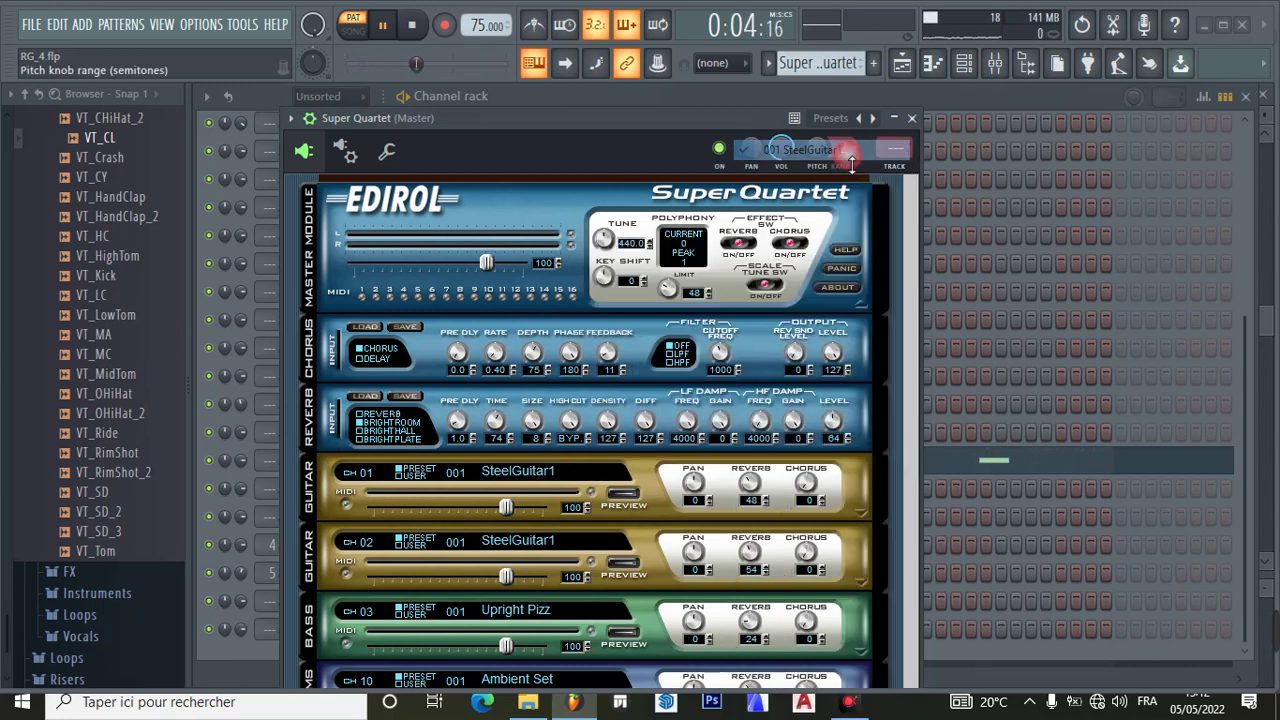
click(913, 119)
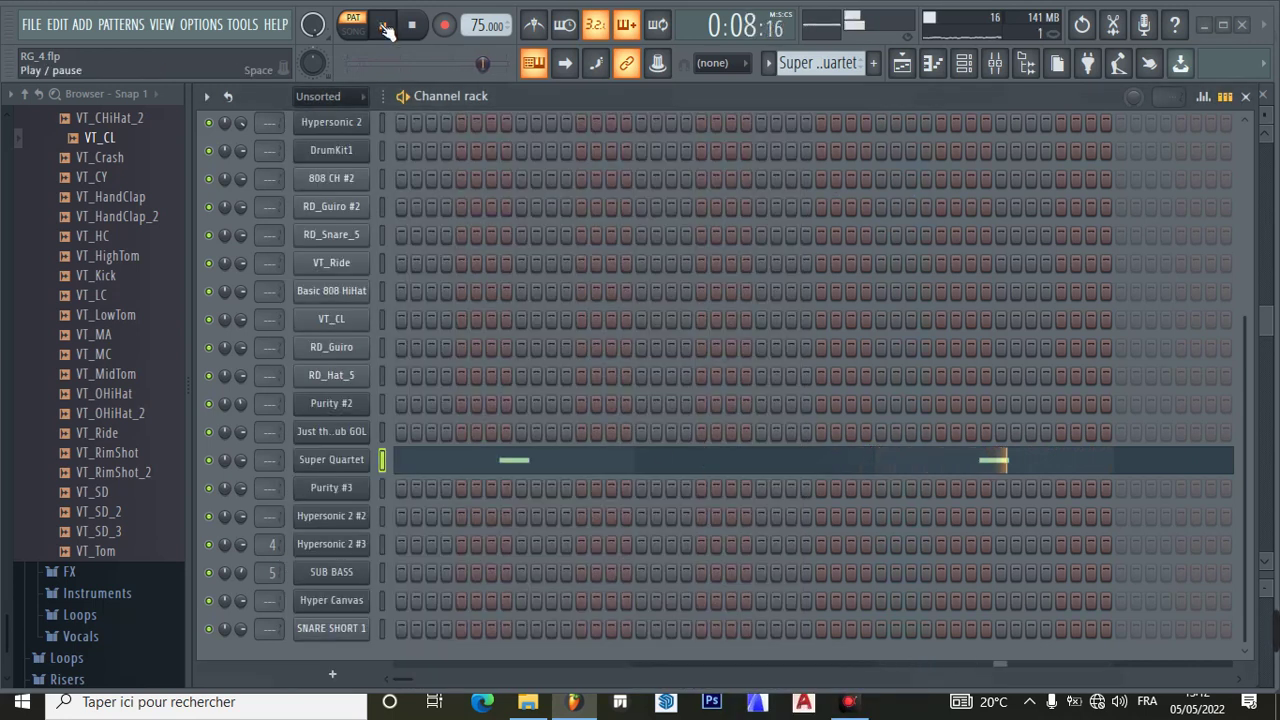
click(388, 30)
click(901, 63)
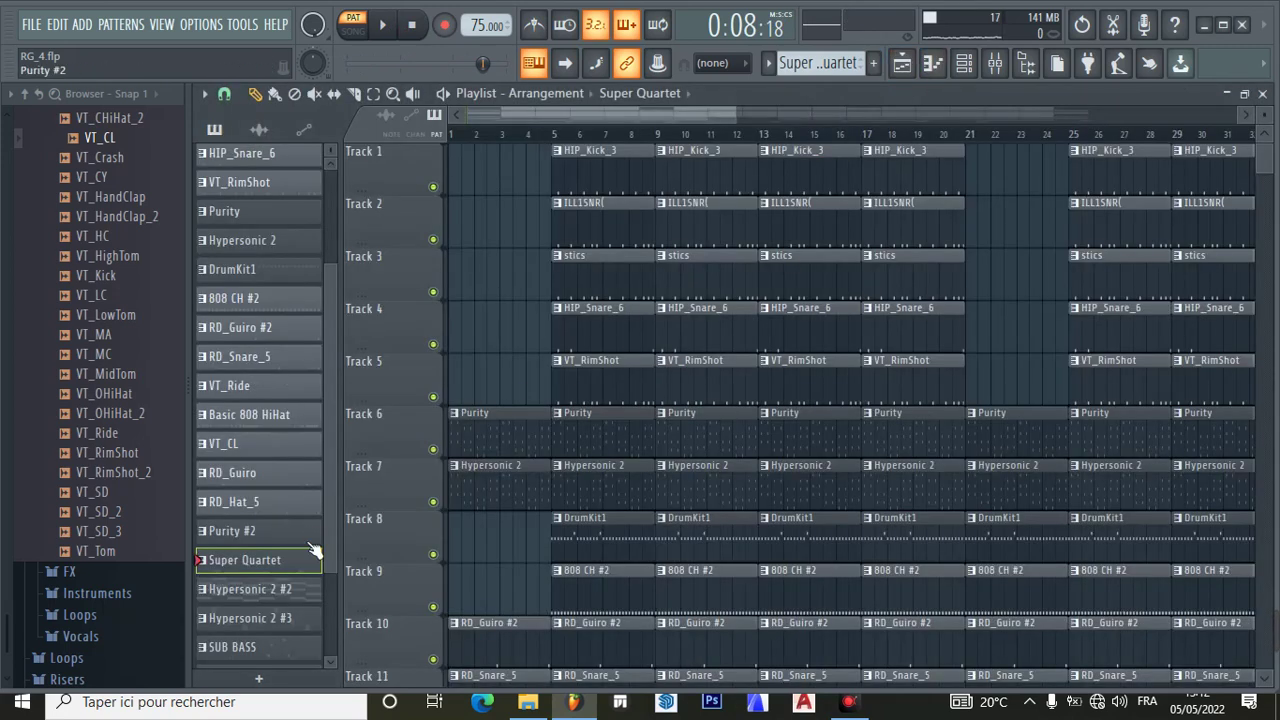
- Select the Hypersonic 2 #2 pattern and view the patch loaded in its Hypersonic instrument
click(250, 589)
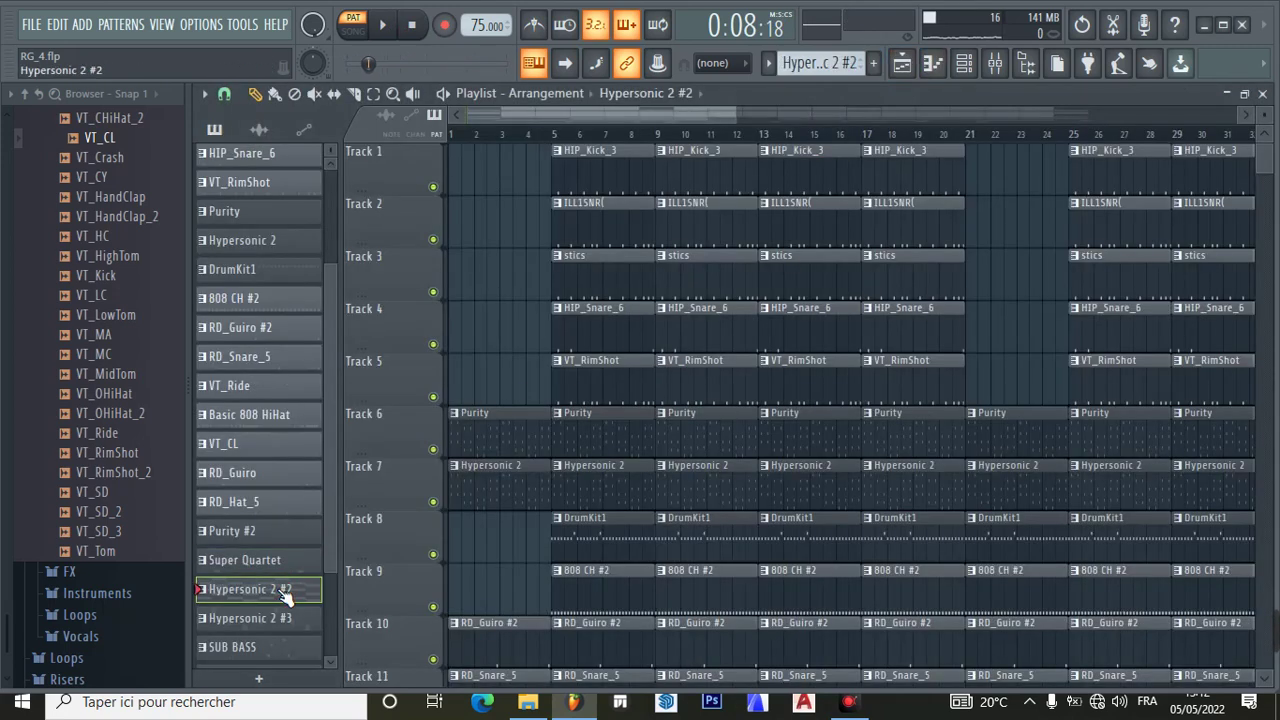
click(995, 63)
click(328, 520)
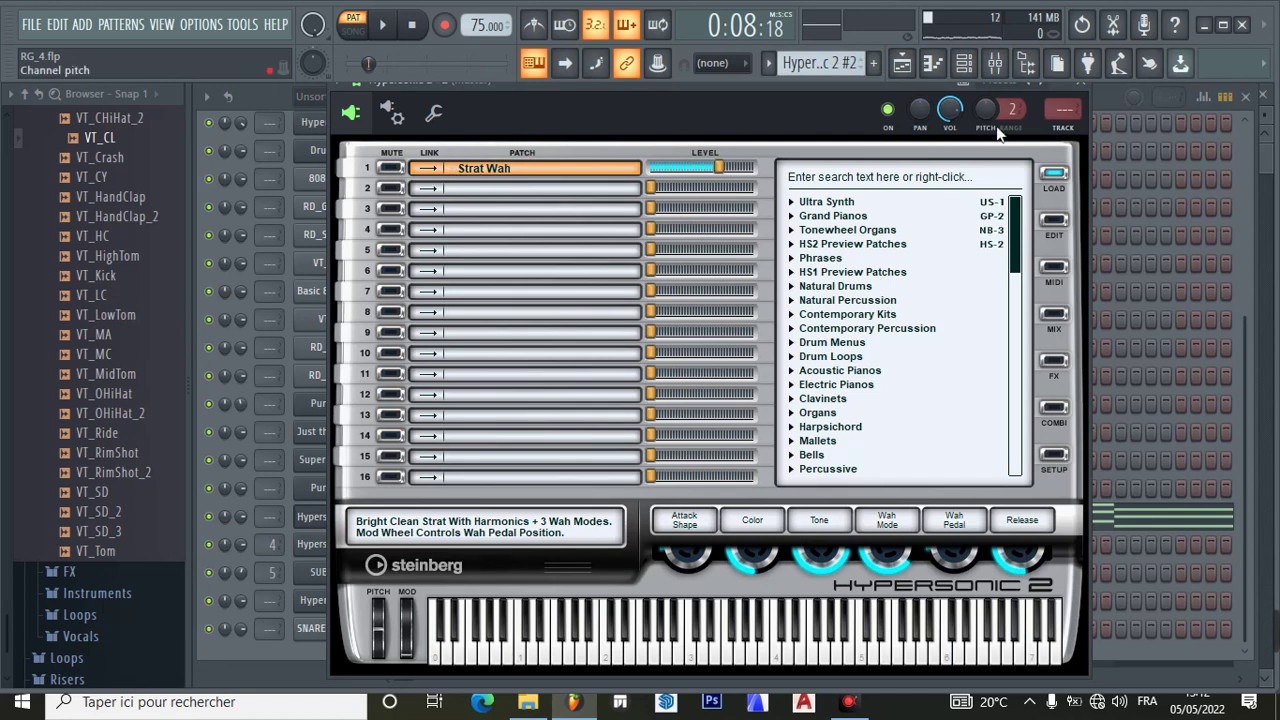
click(1083, 90)
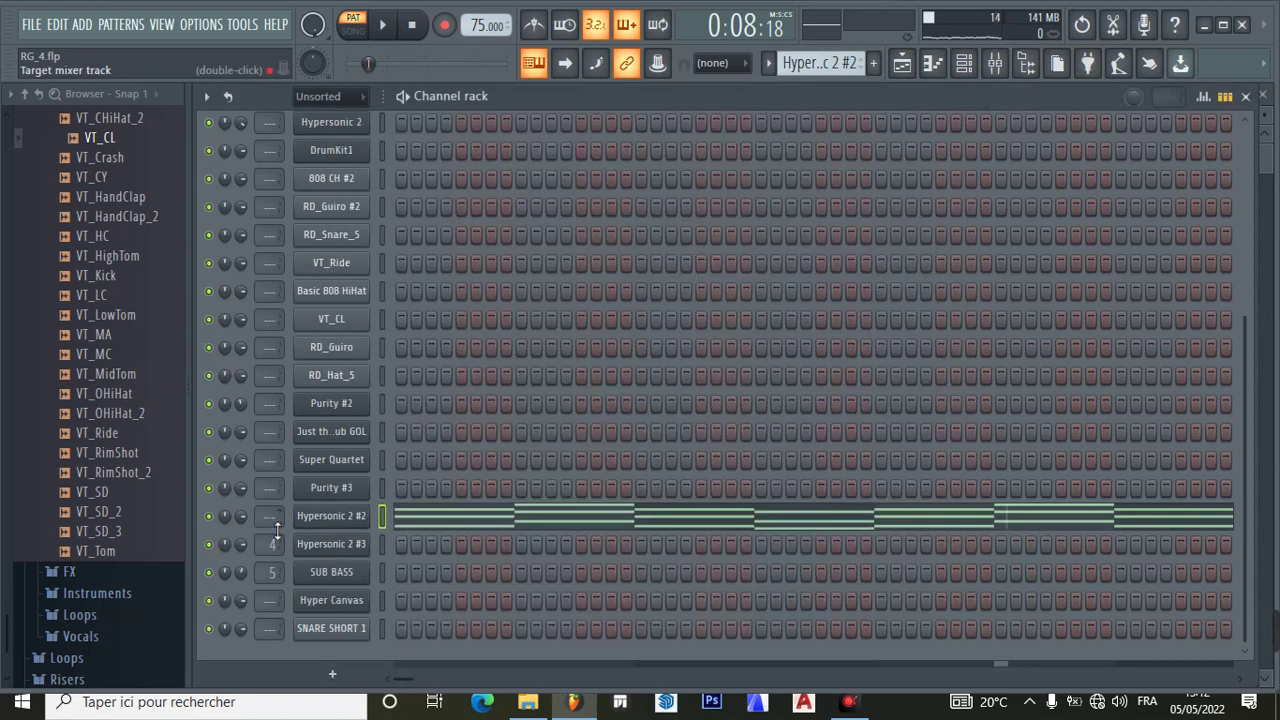
- Show the Hypersonic 2 #2 chords in the piano roll, play the pattern, pause it and return to the playlist
click(415, 525)
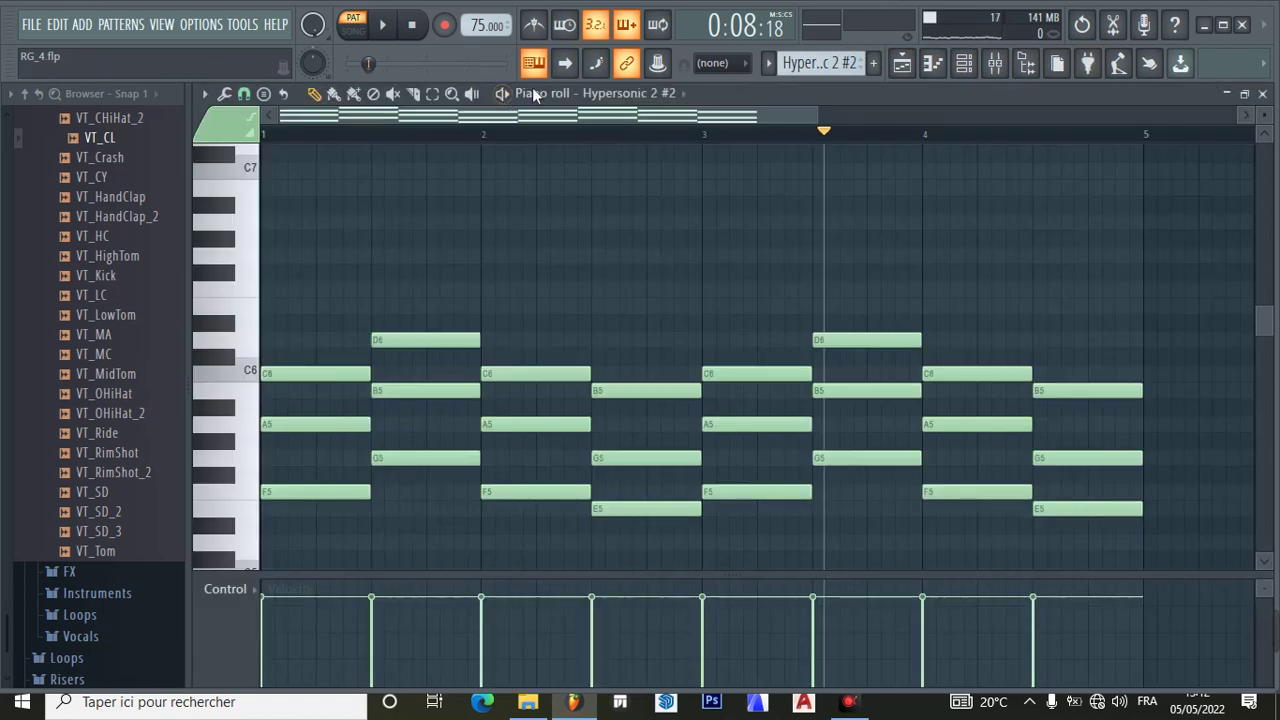
click(412, 26)
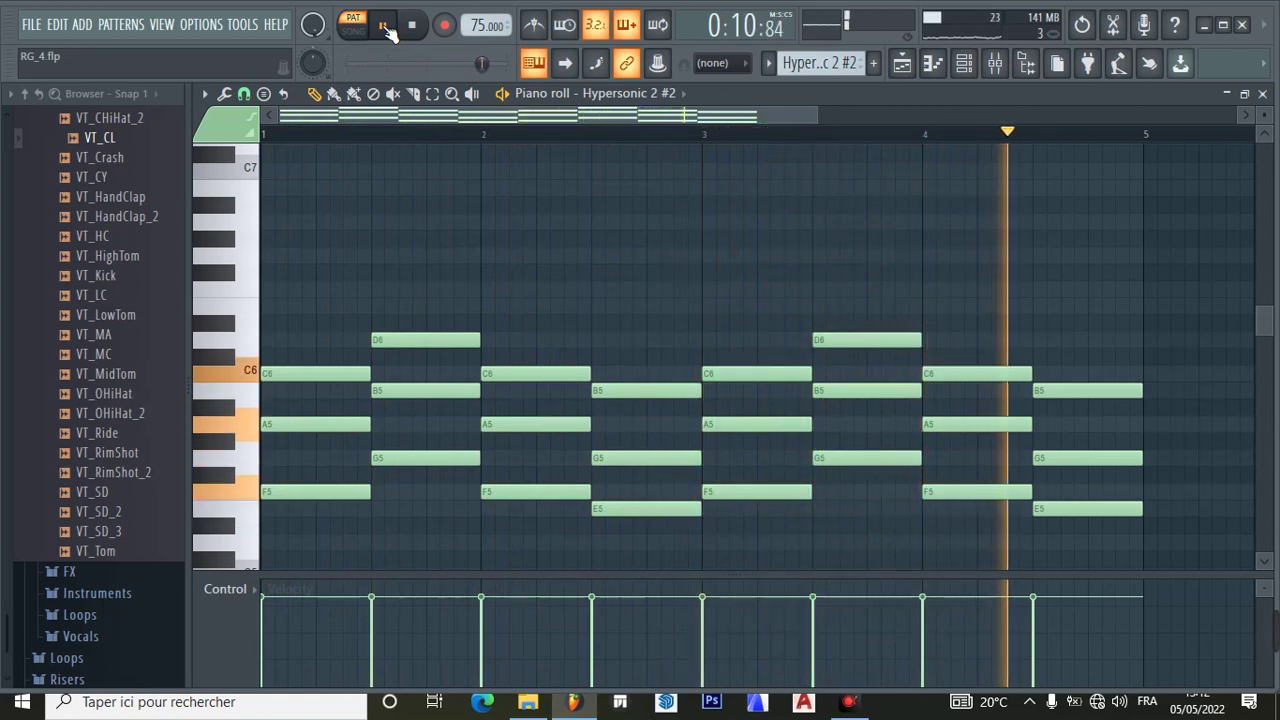
click(388, 28)
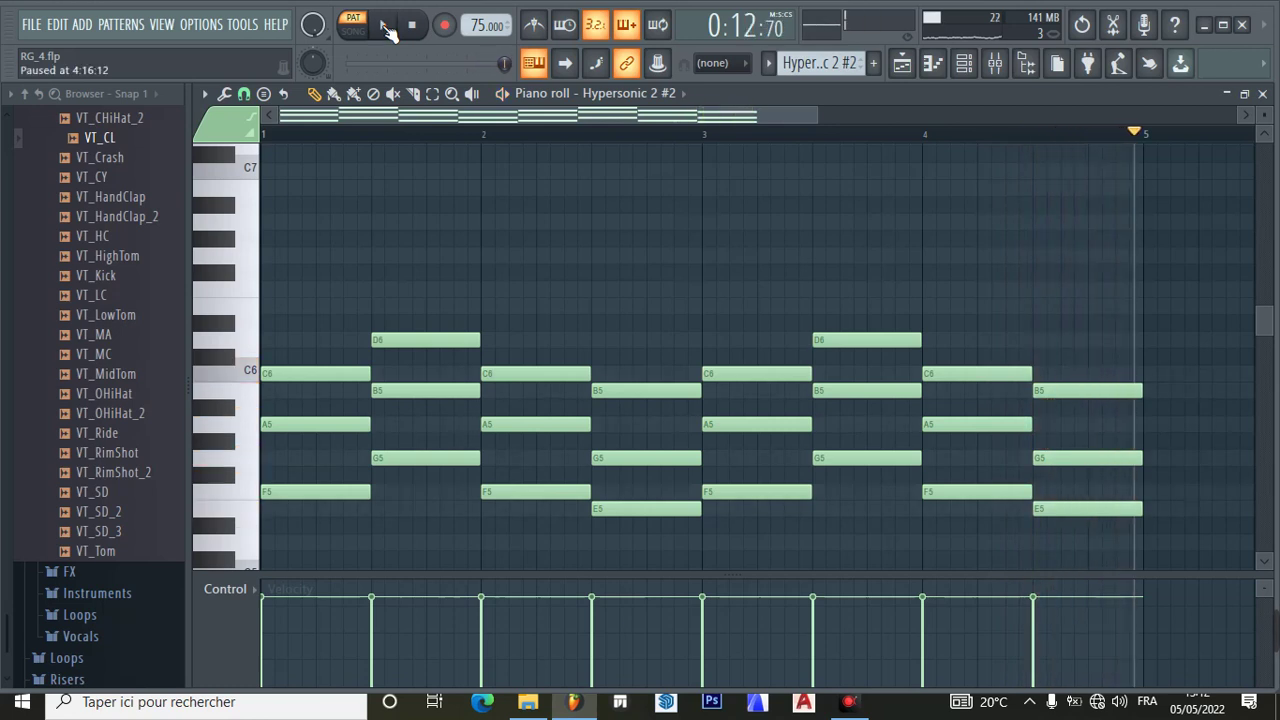
click(902, 64)
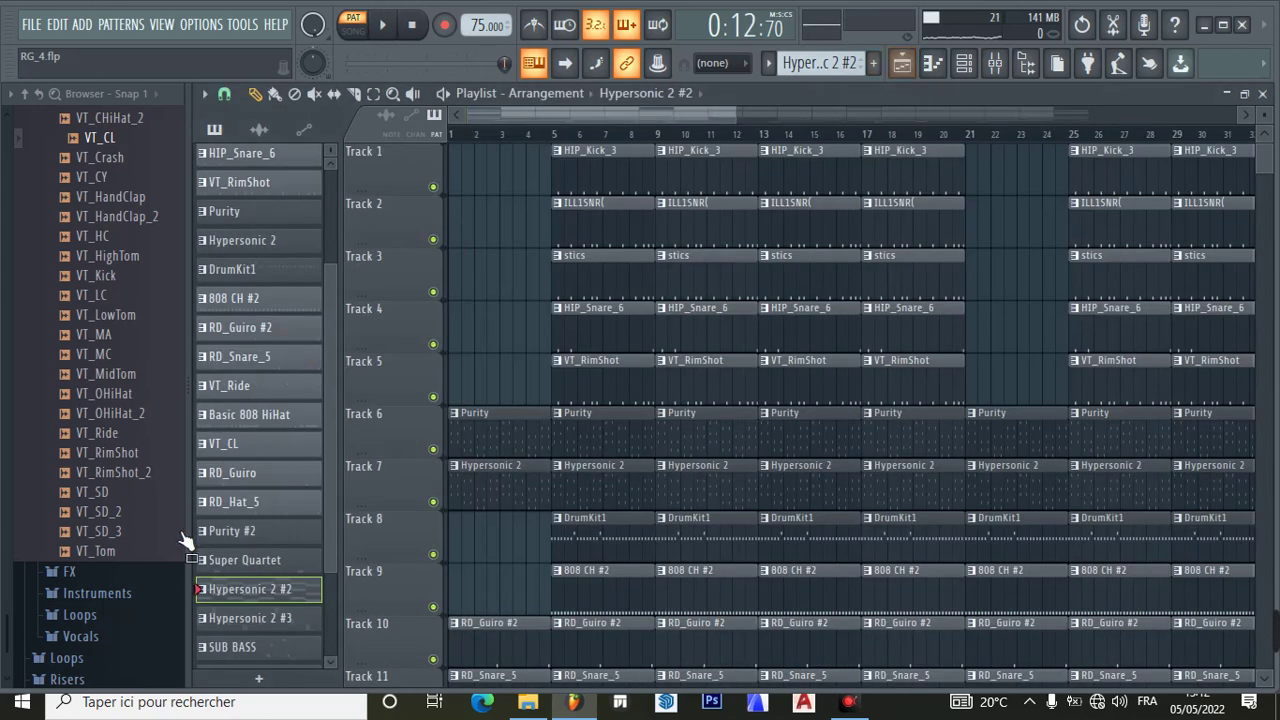
- Select the Hypersonic 2 #3 pattern, show its notes around C5 in the piano roll and reset playback to the start
click(232, 618)
click(966, 63)
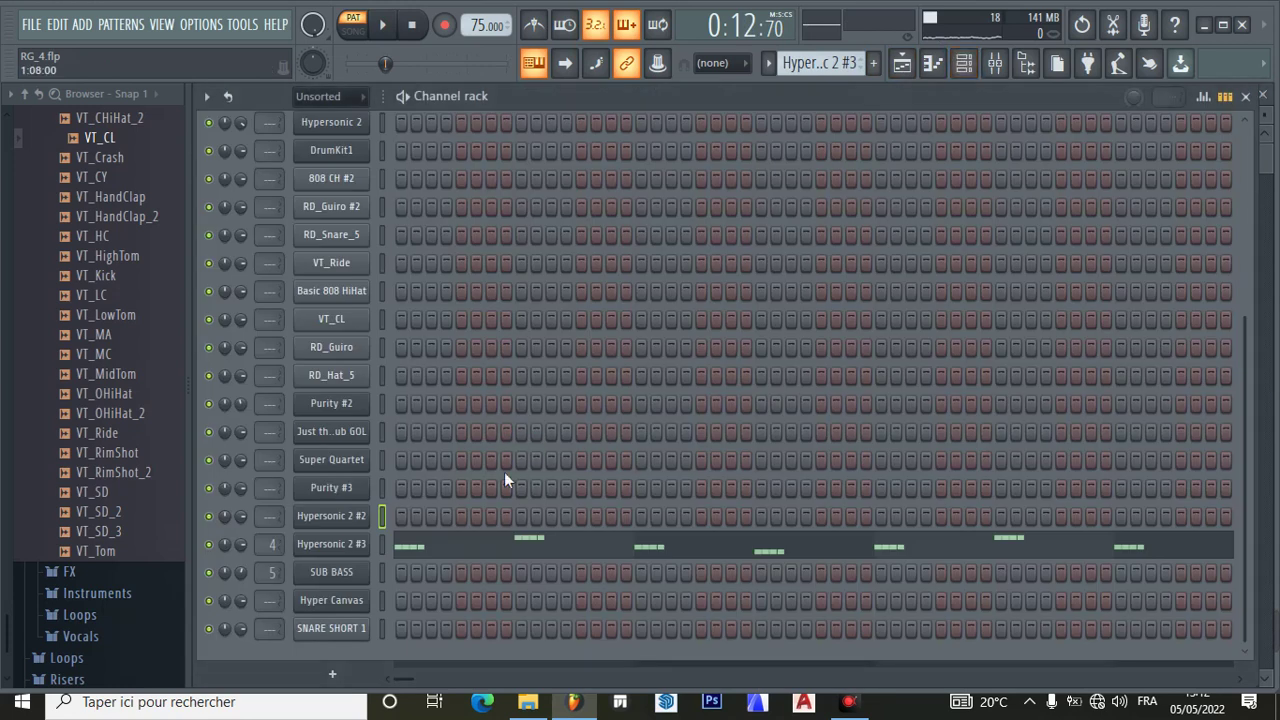
click(455, 548)
scroll(429, 434, down, 3)
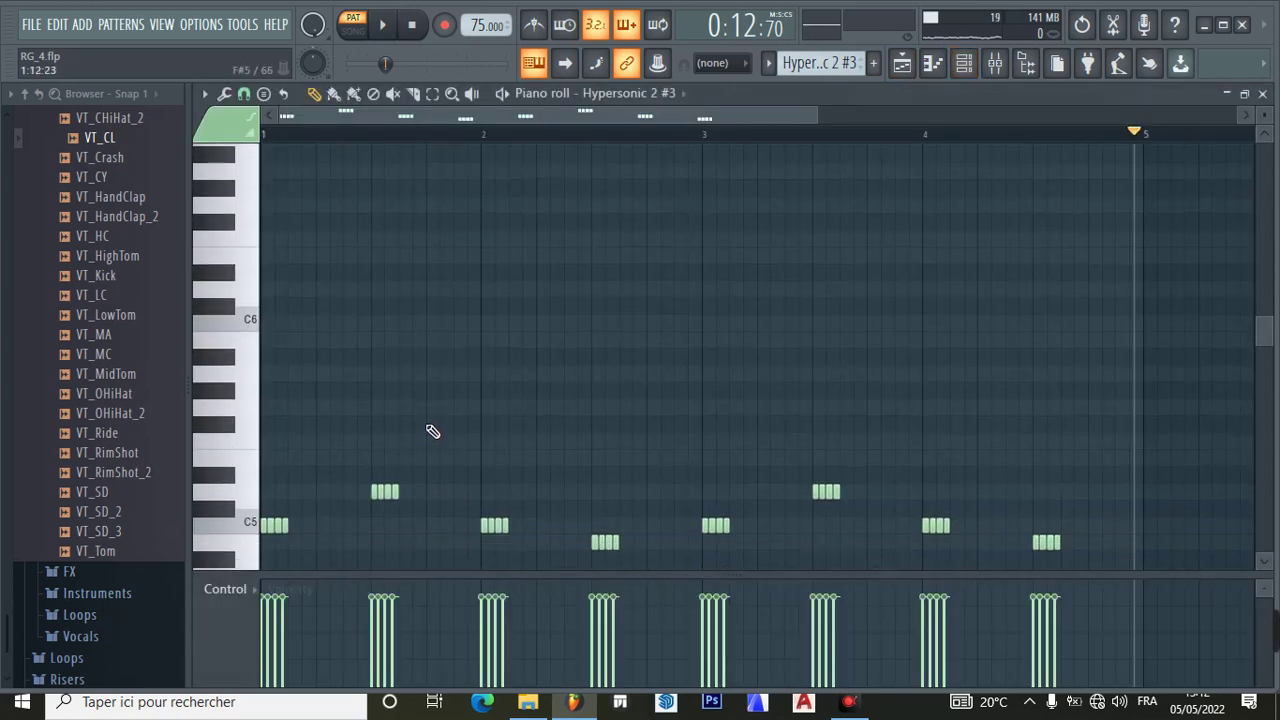
scroll(429, 430, down, 2)
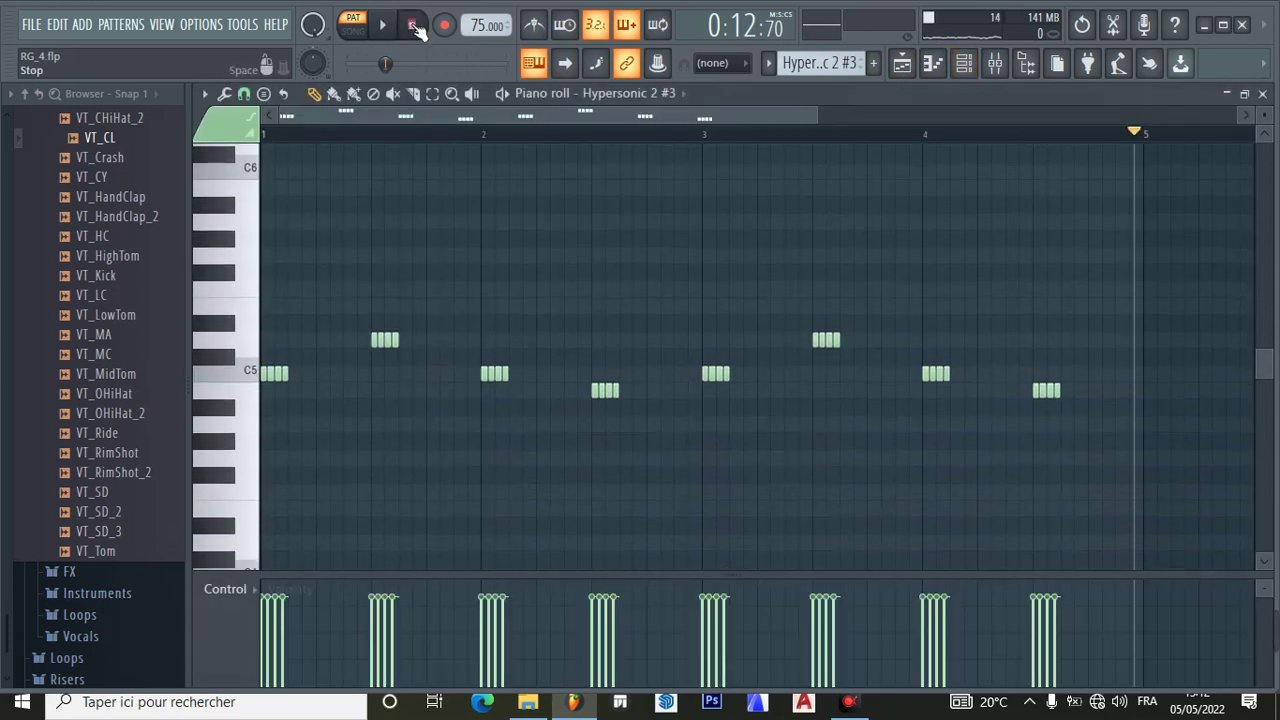
click(413, 26)
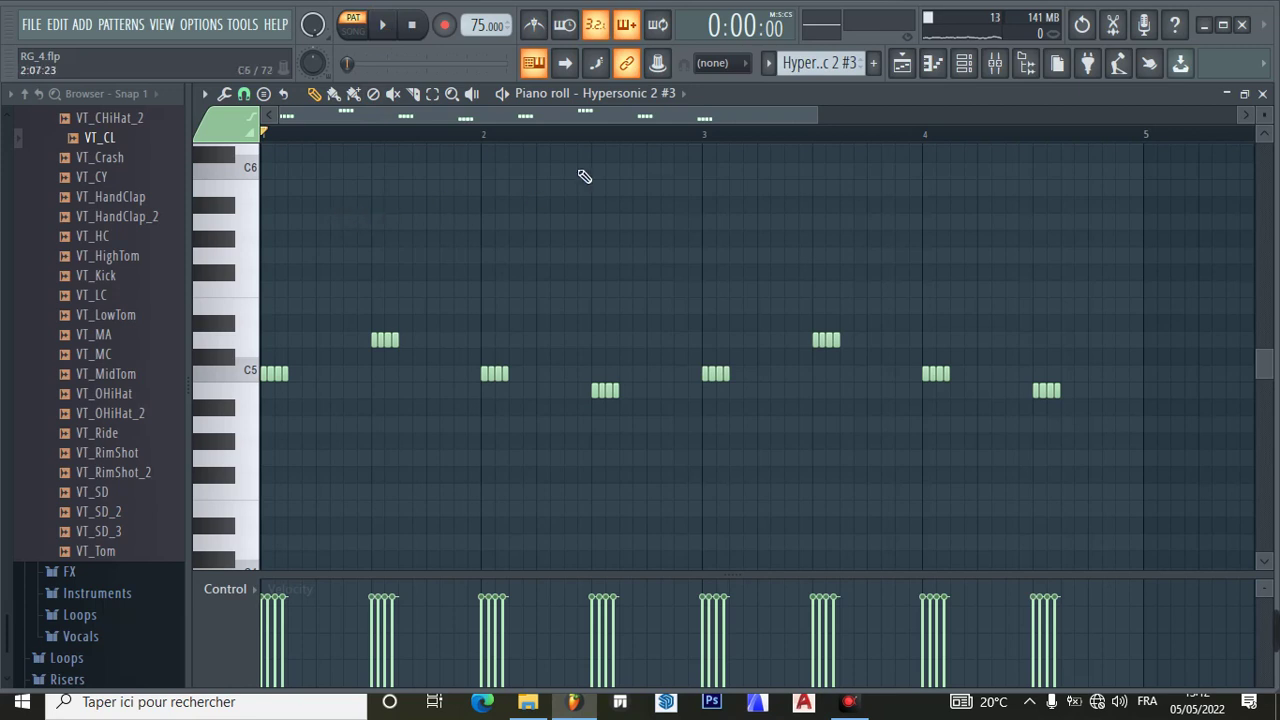
- View the patch loaded in the Hypersonic 2 #3 instrument from the channel rack and close the instrument
click(964, 63)
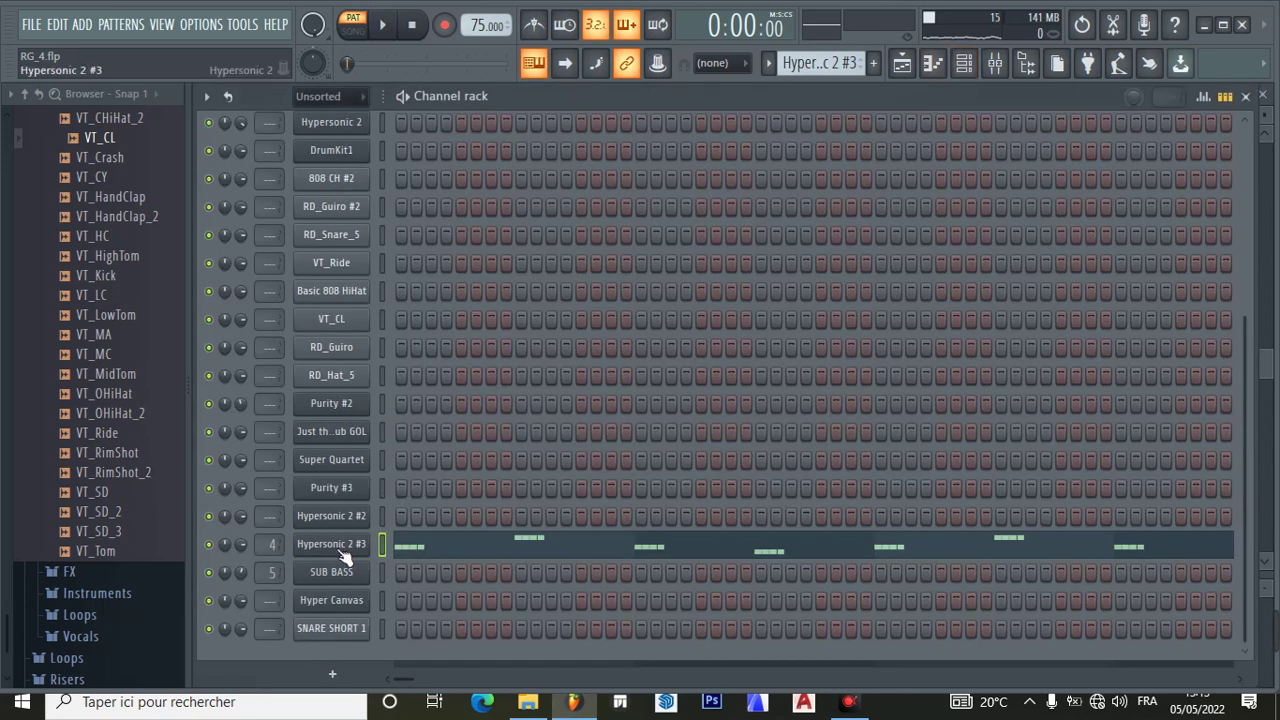
click(340, 537)
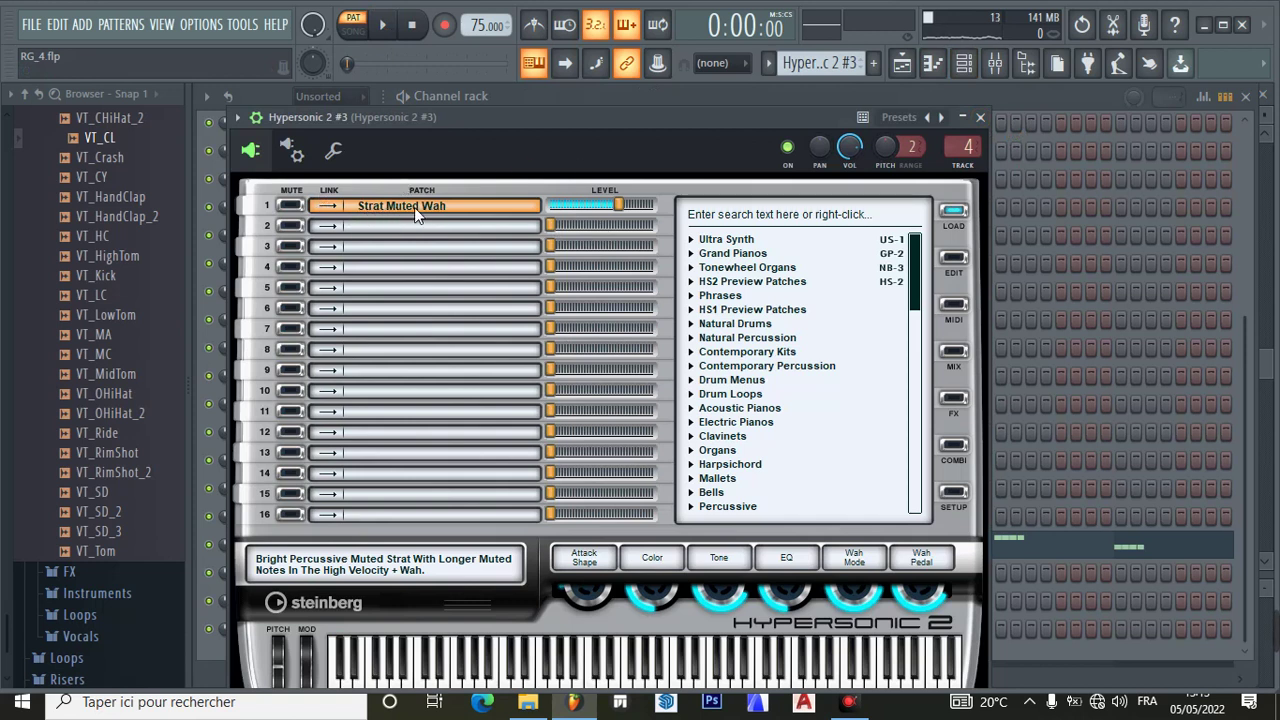
click(980, 117)
- Play the Hypersonic 2 #3 pattern with its notes shown in the piano roll, pause it and return to the playlist
click(382, 24)
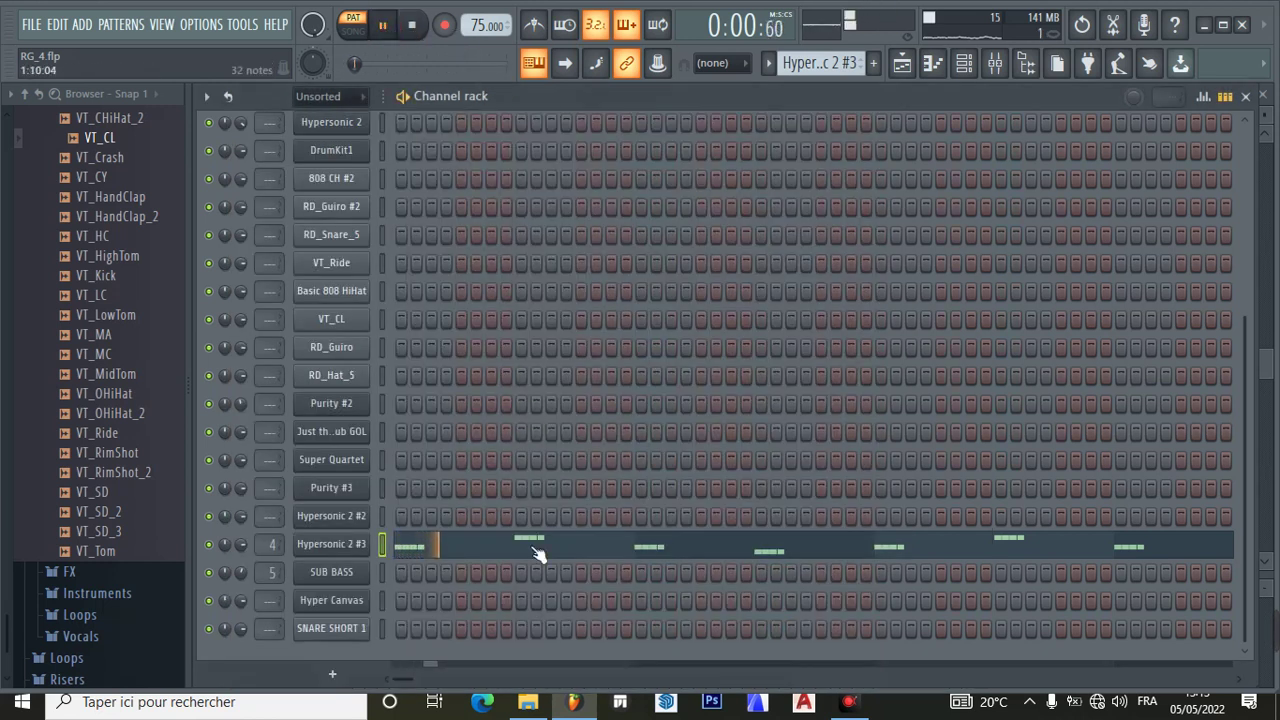
click(527, 544)
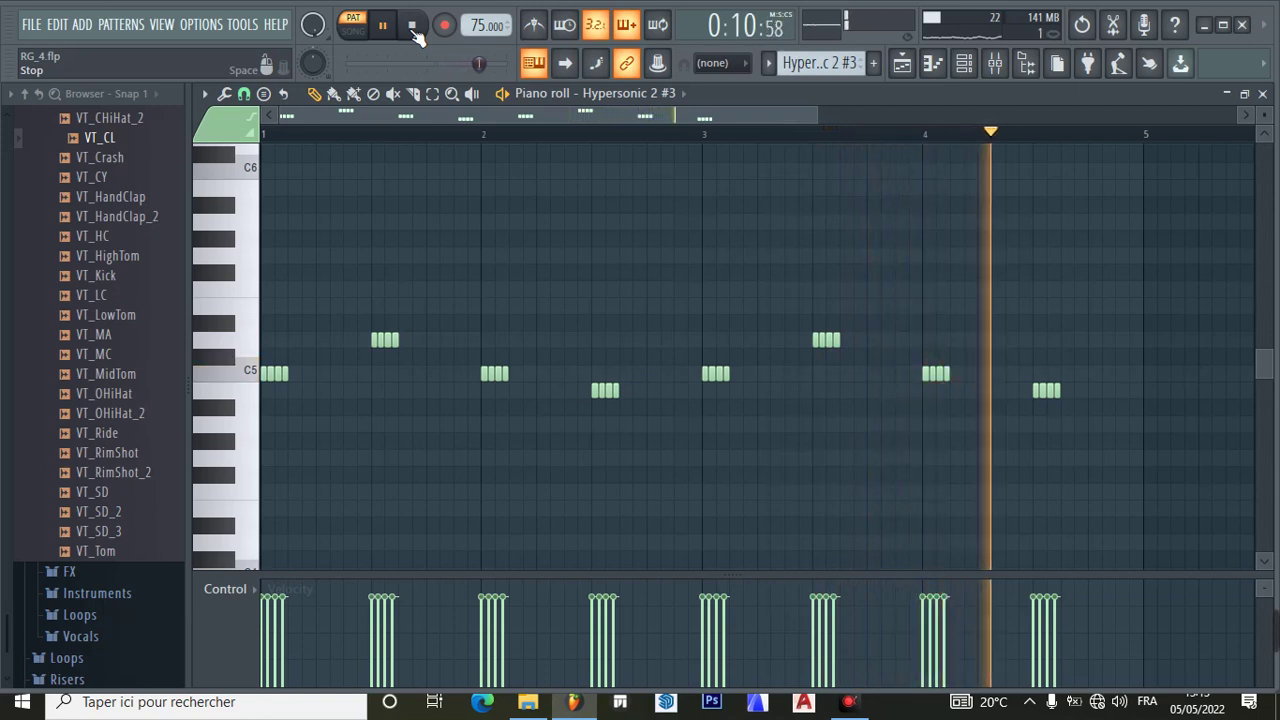
click(382, 25)
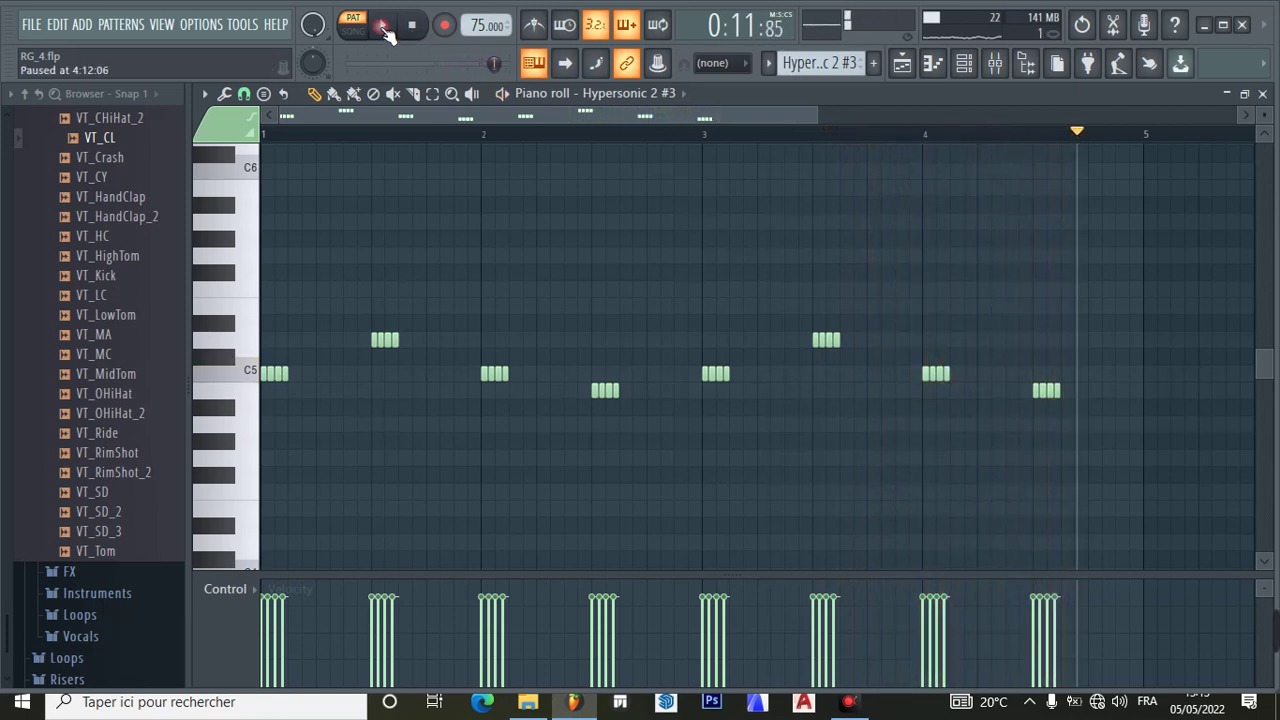
click(901, 66)
- Select the SUB BASS pattern, view the patch in its Hypersonic instrument and examine the effects on its mixer track
click(262, 647)
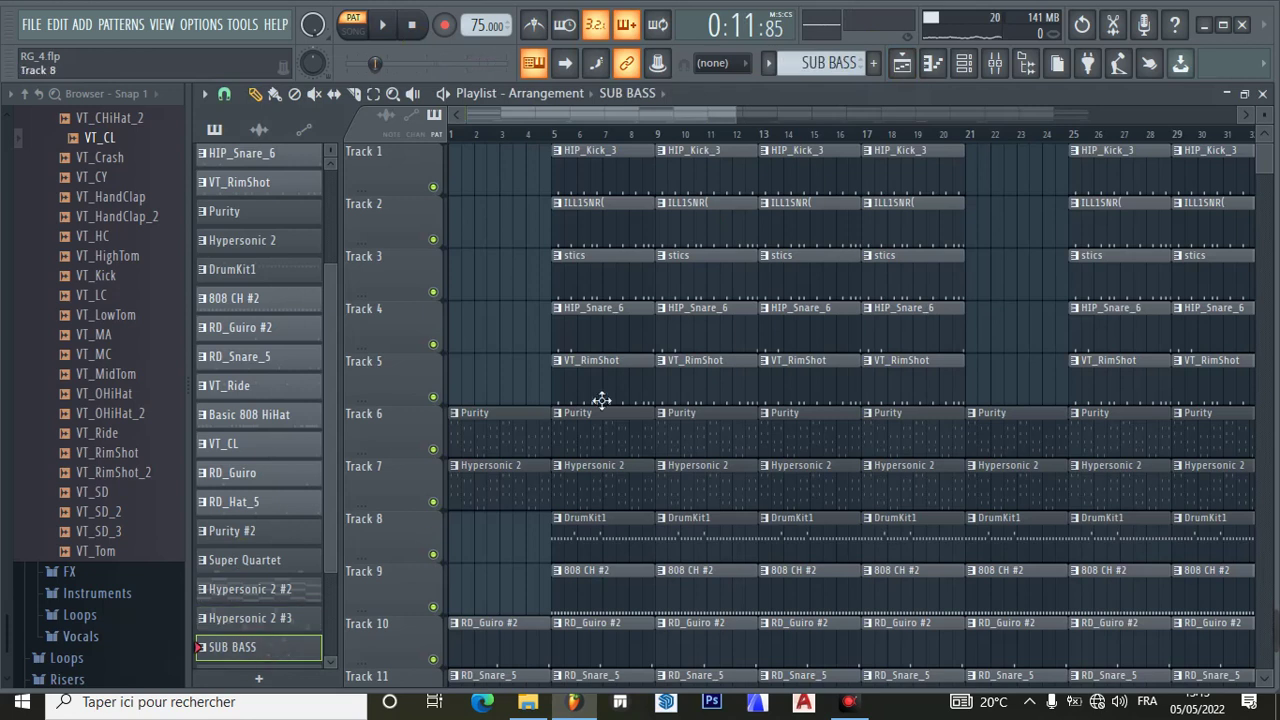
click(963, 63)
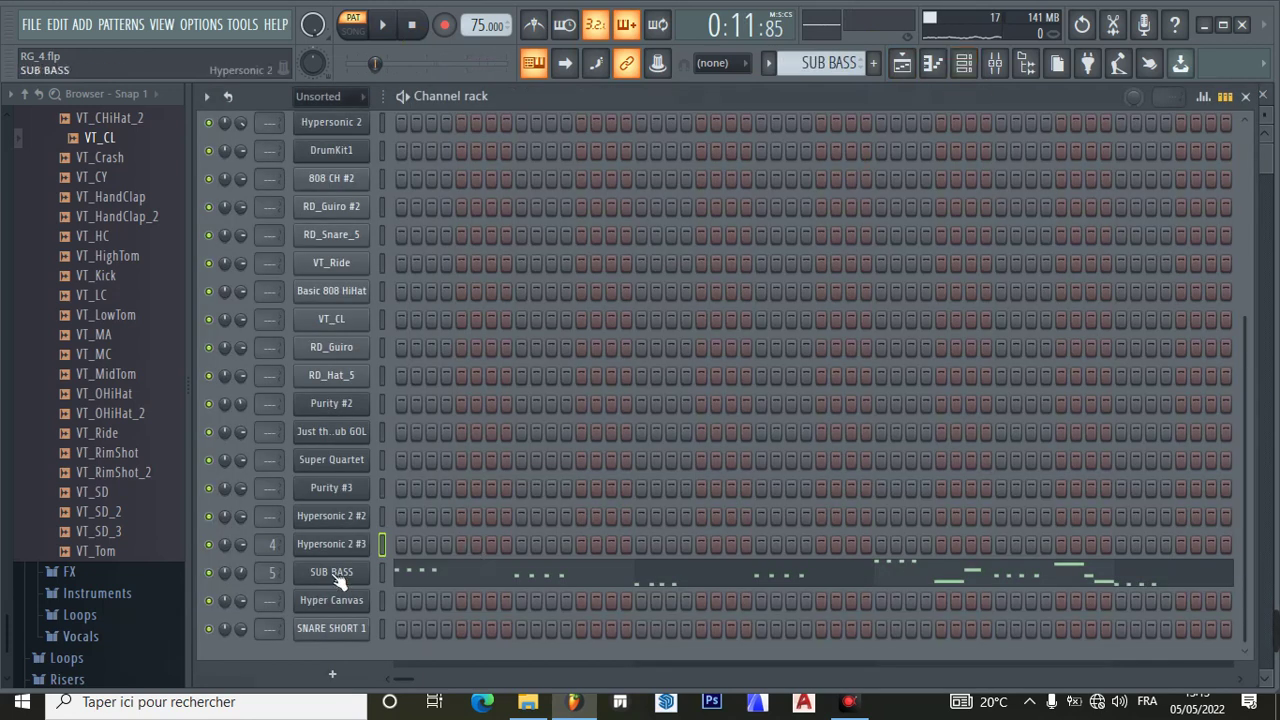
click(333, 573)
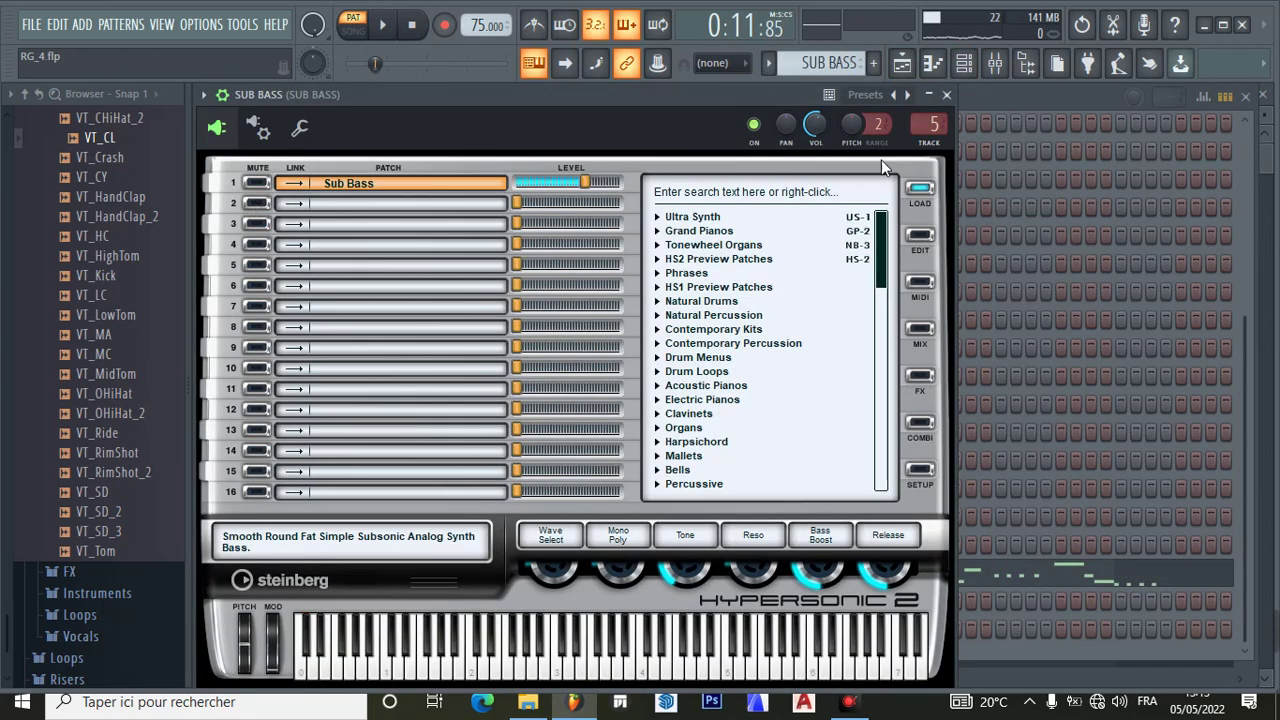
click(946, 94)
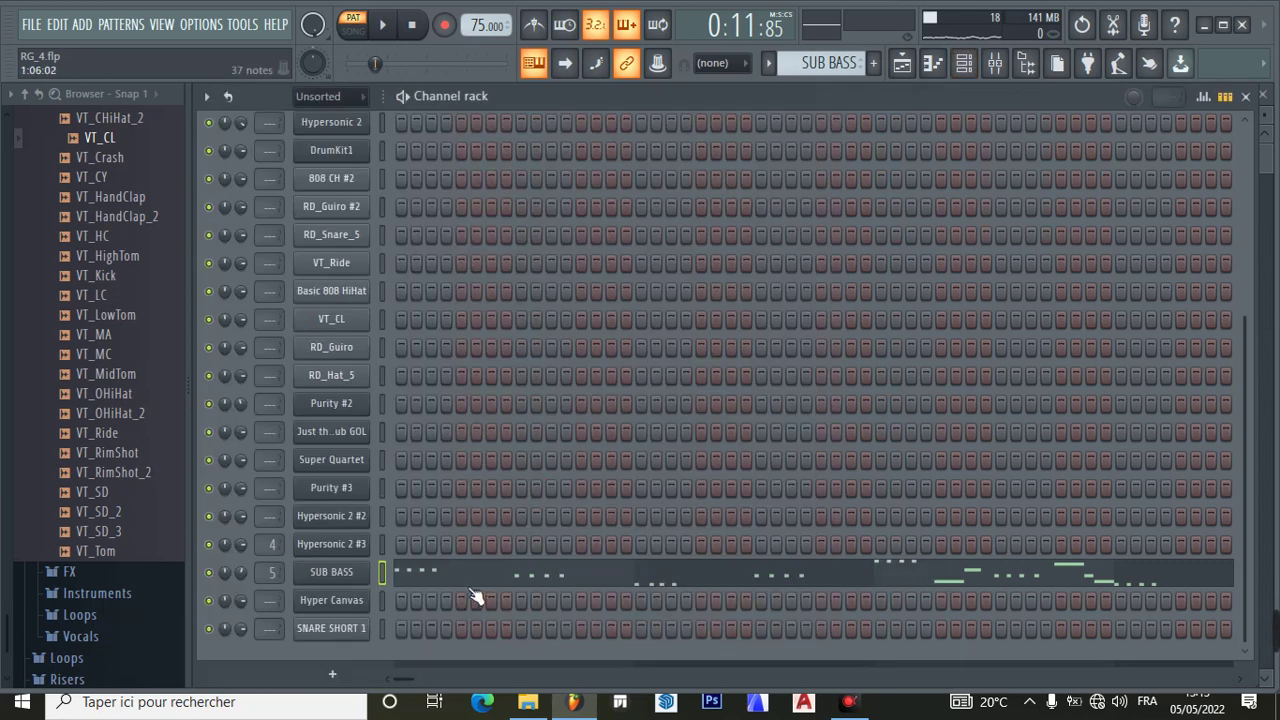
click(993, 66)
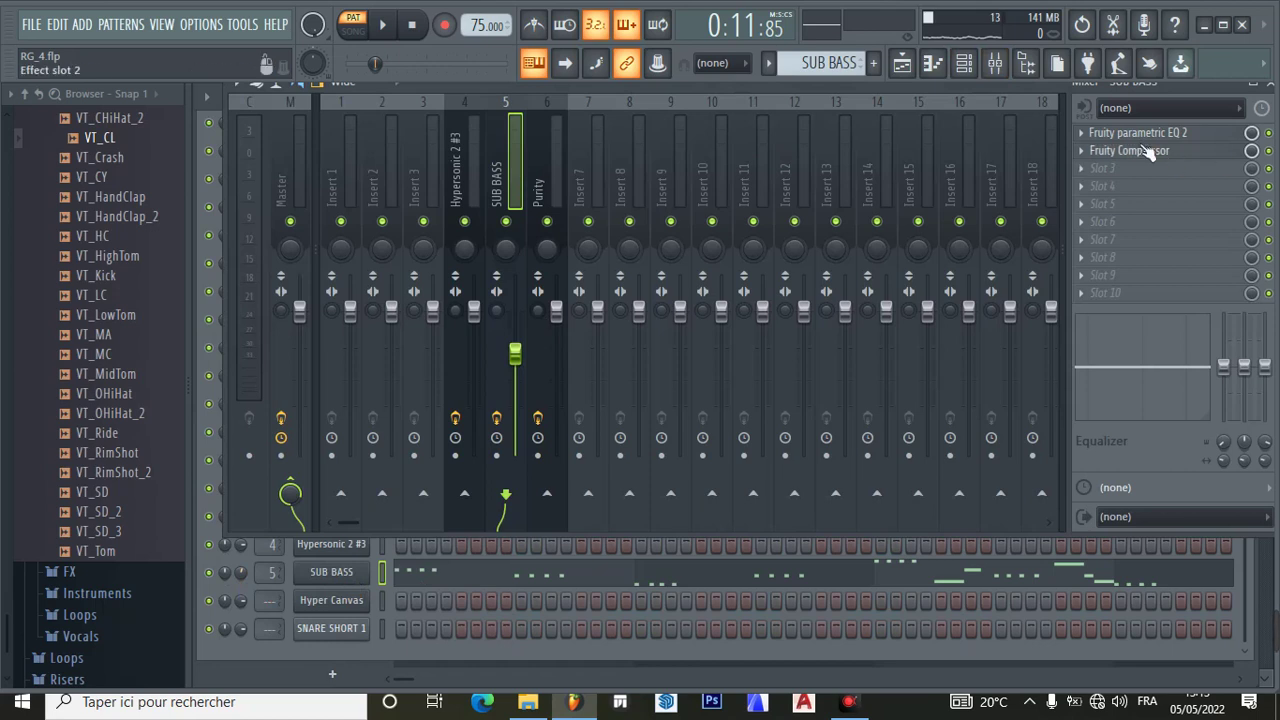
mouse_move(852, 710)
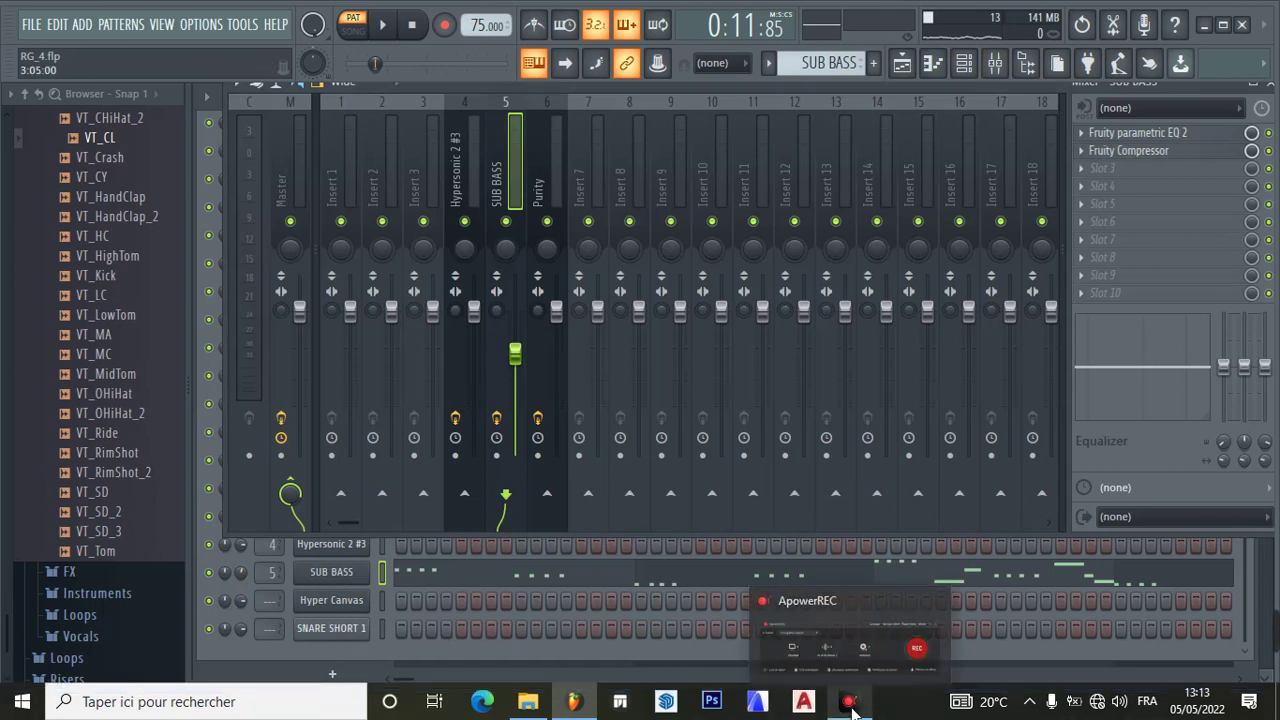
click(851, 605)
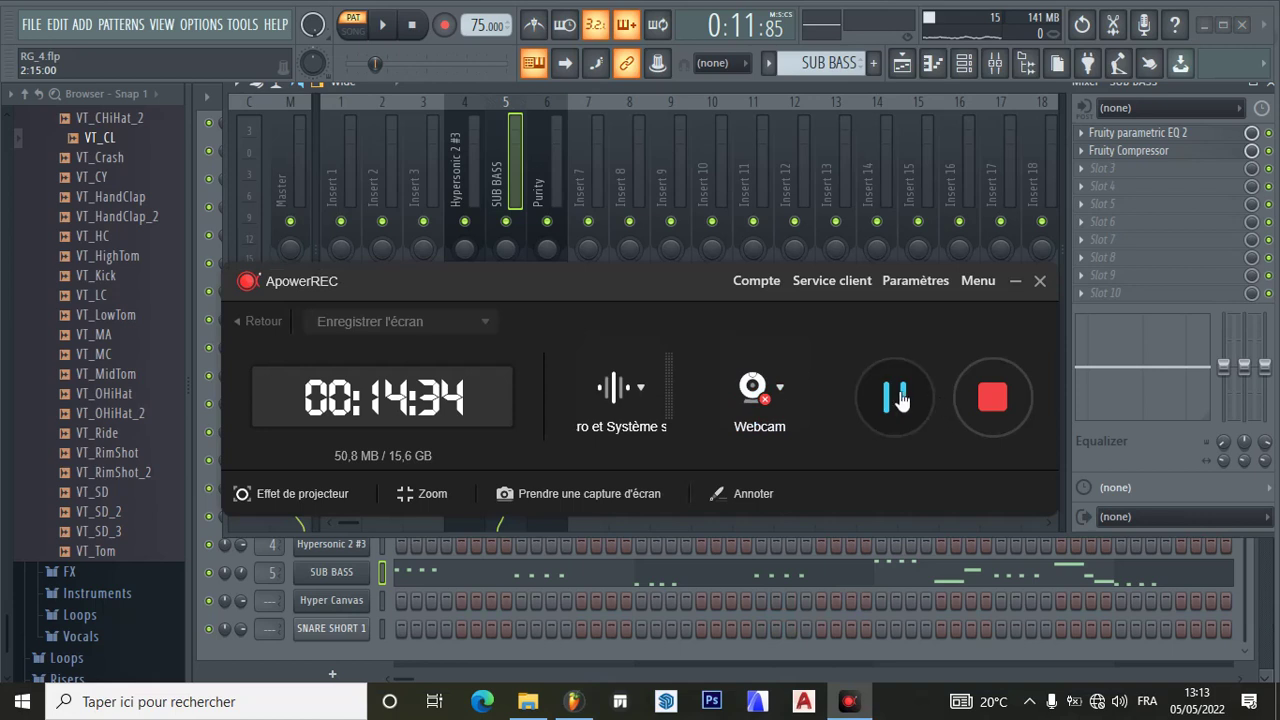
click(893, 396)
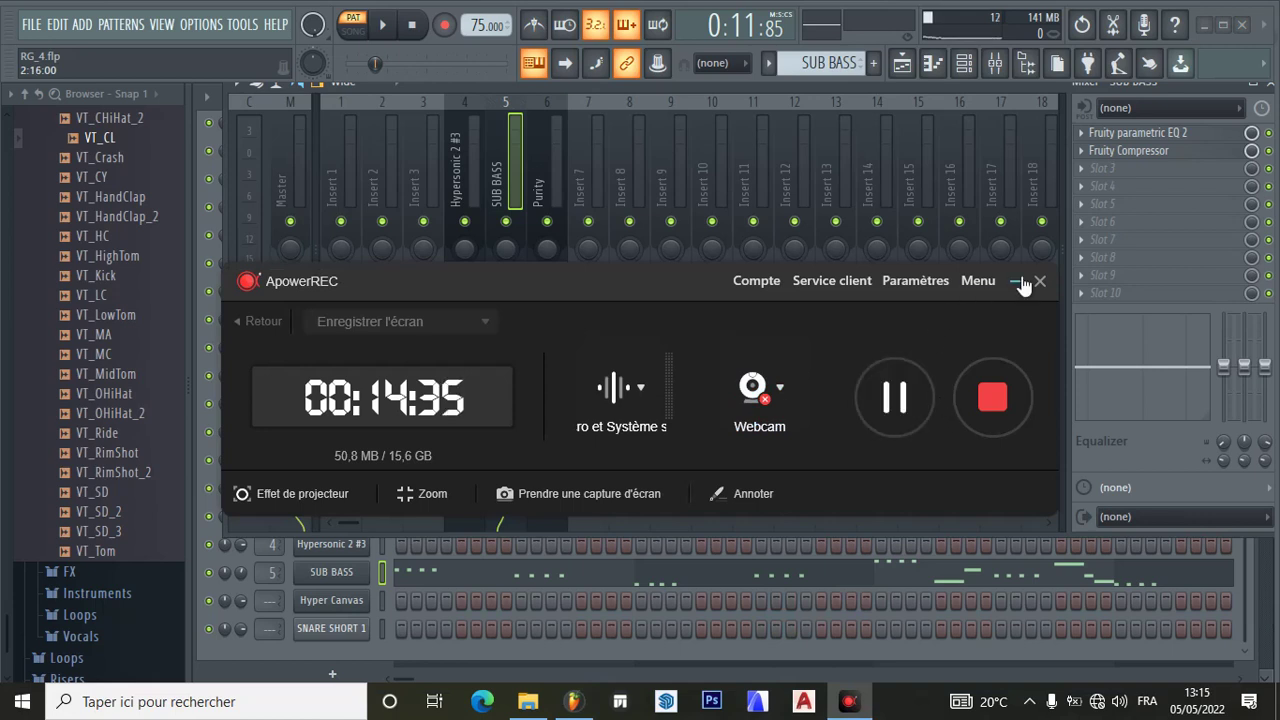
- View the settings of the Fruity parametric EQ 2 and Fruity Compressor on the SUB BASS mixer track and return to the playlist
click(1018, 282)
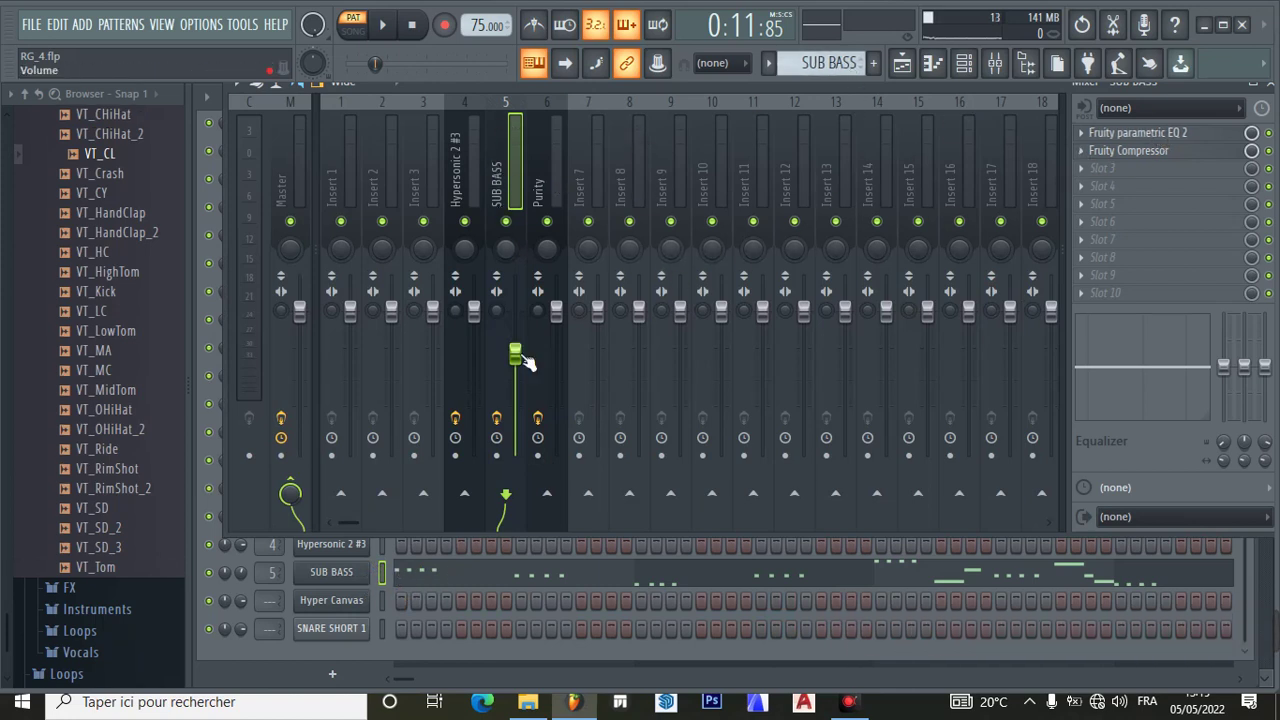
click(1140, 134)
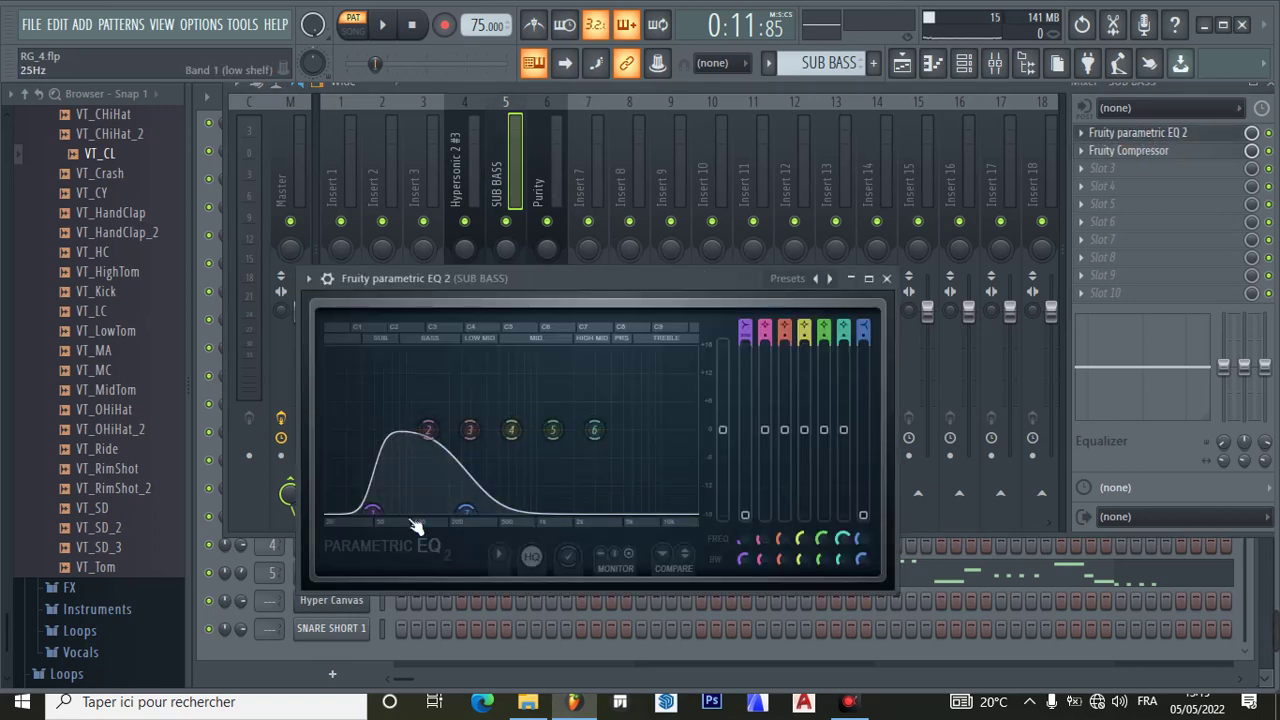
click(887, 279)
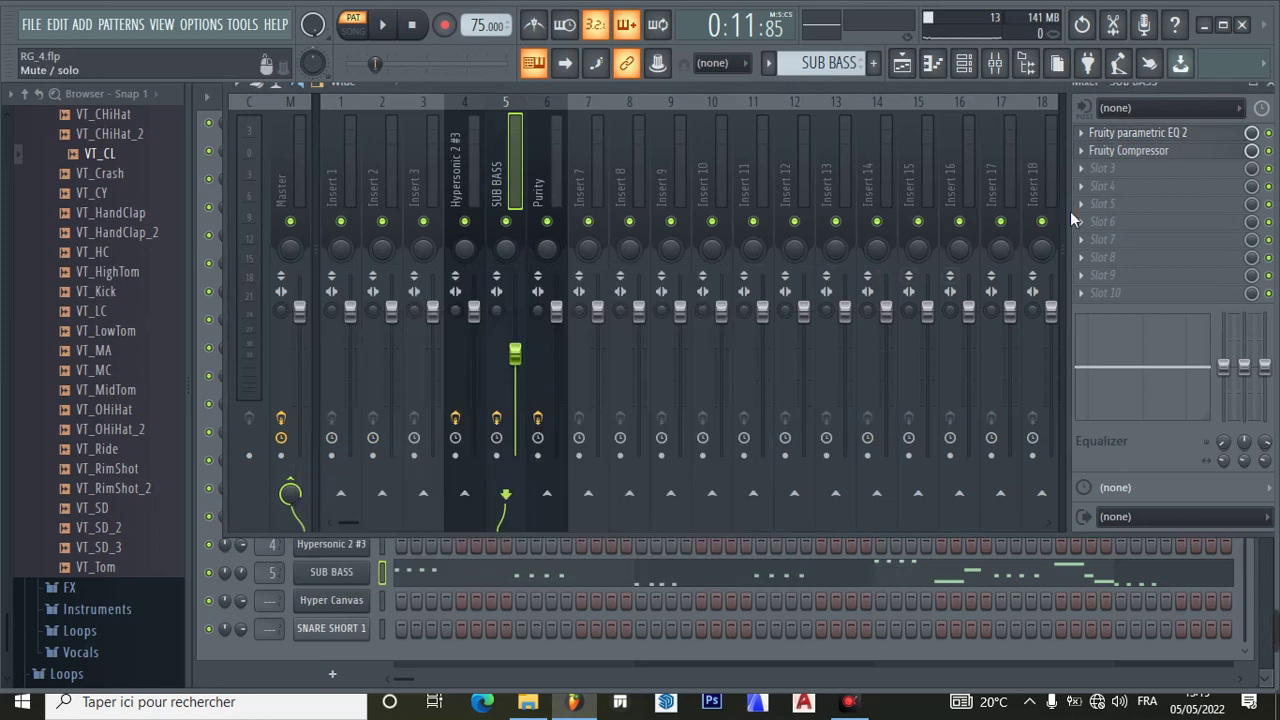
click(1124, 152)
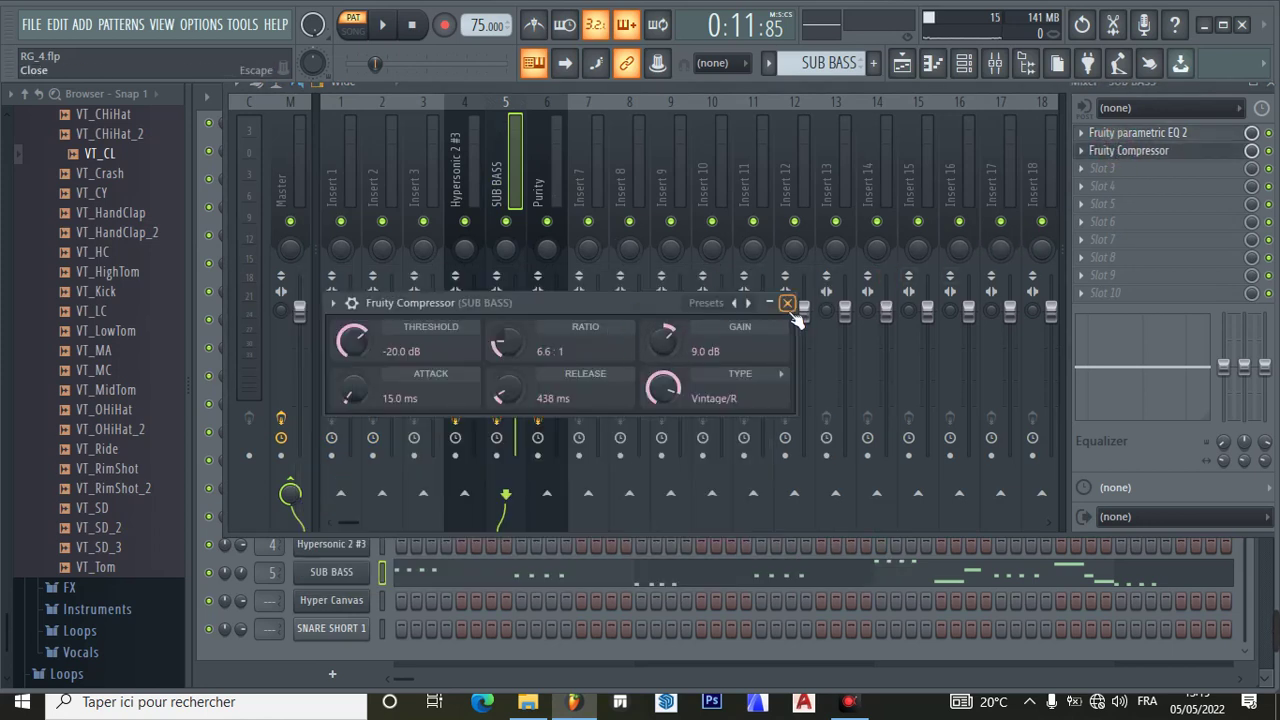
click(787, 303)
click(901, 63)
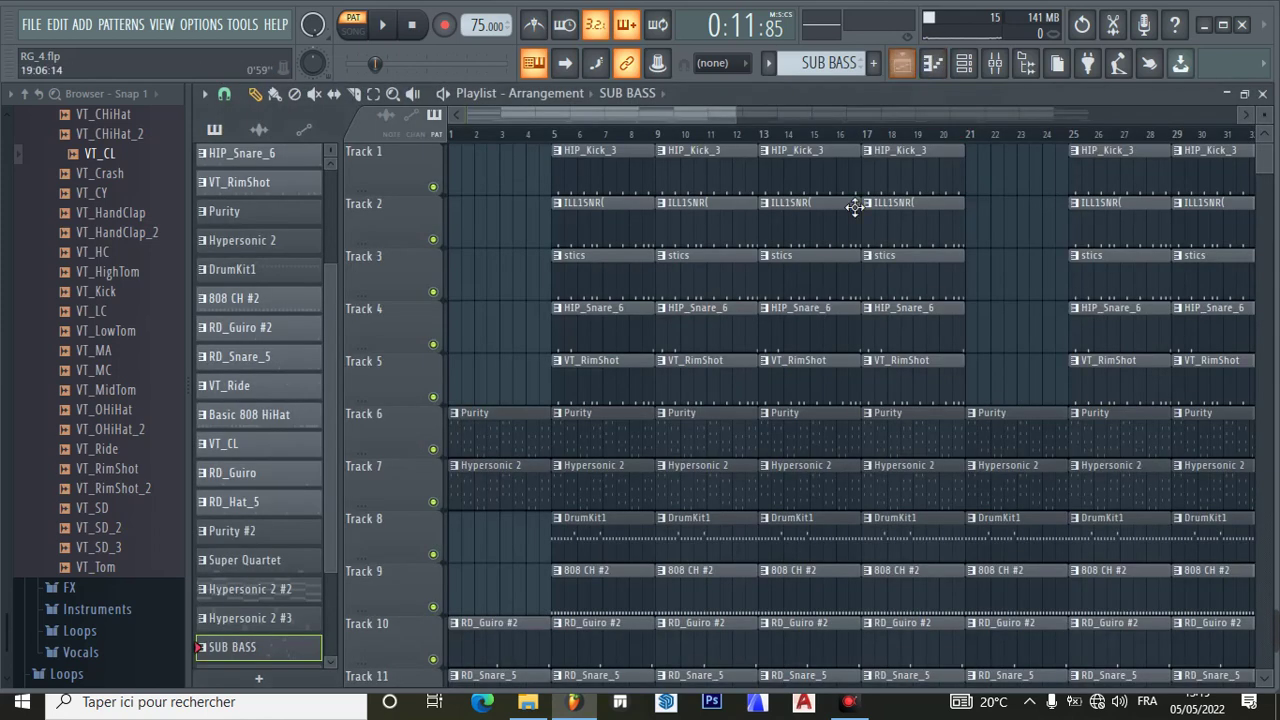
- Select Pattern 22, play it from the start with its Basic 808 HiHat notes shown in the piano roll, and return to the playlist
scroll(329, 538, down, 3)
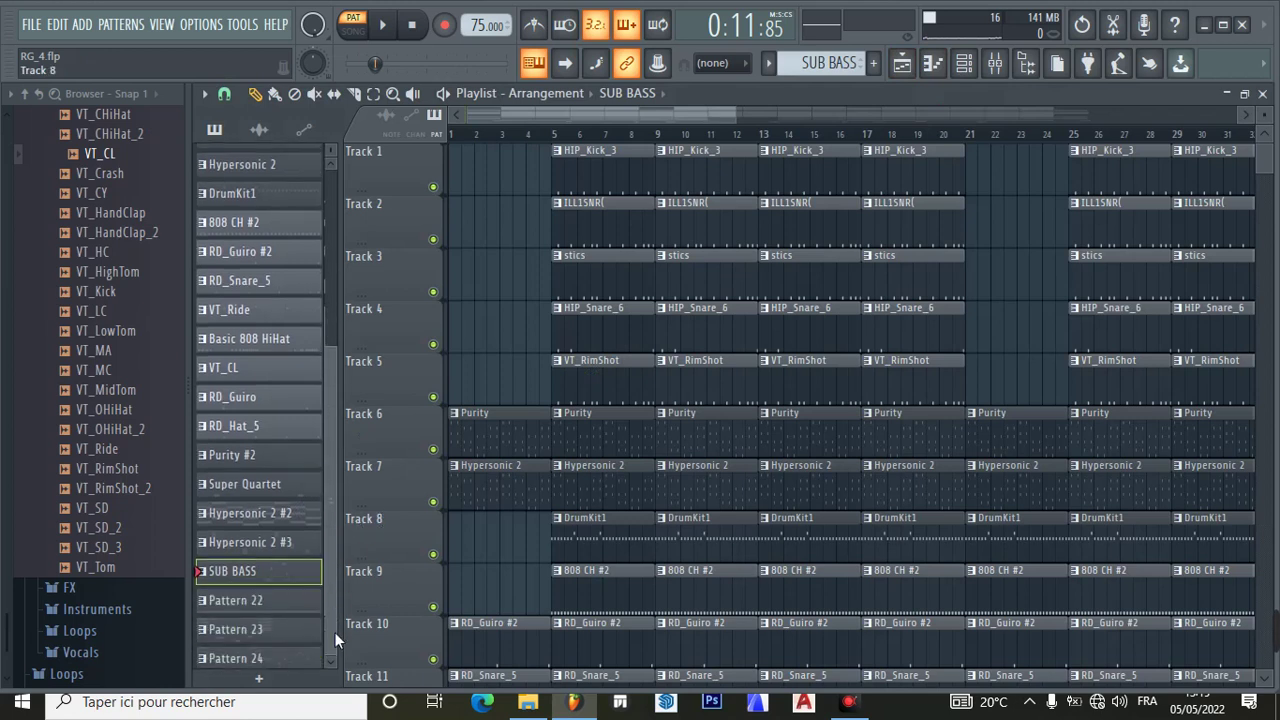
click(256, 596)
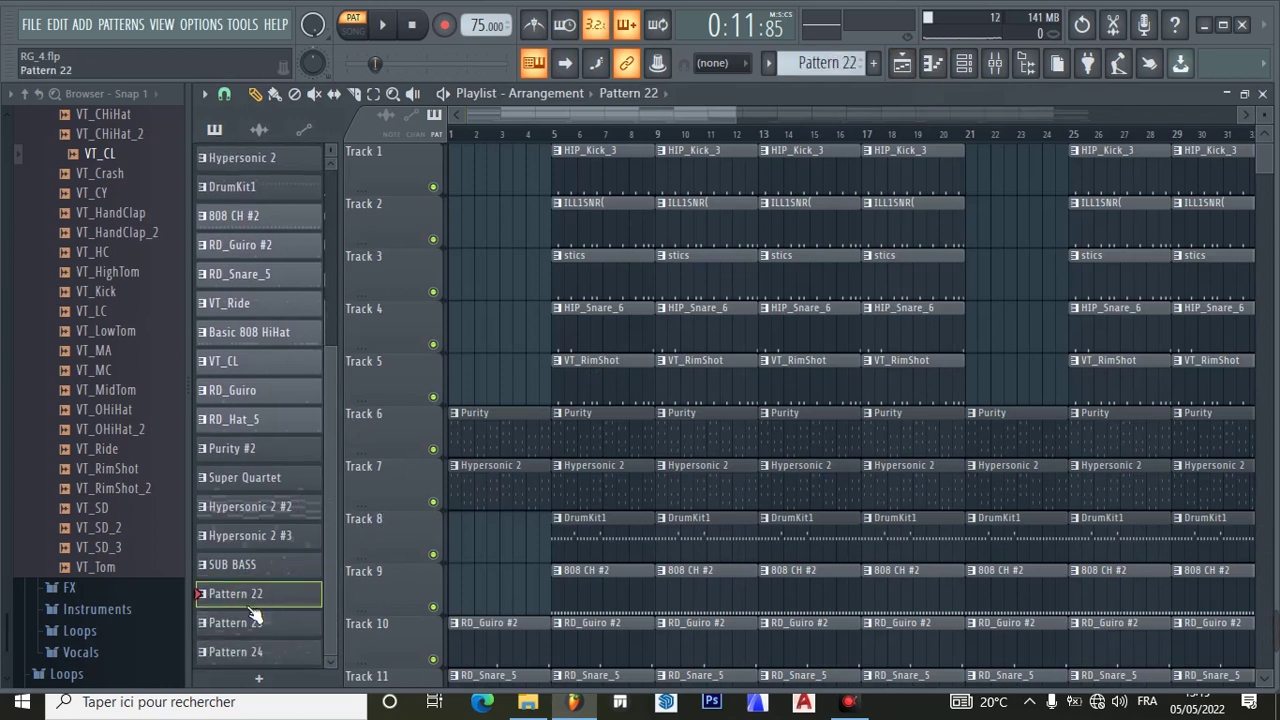
click(964, 65)
click(409, 296)
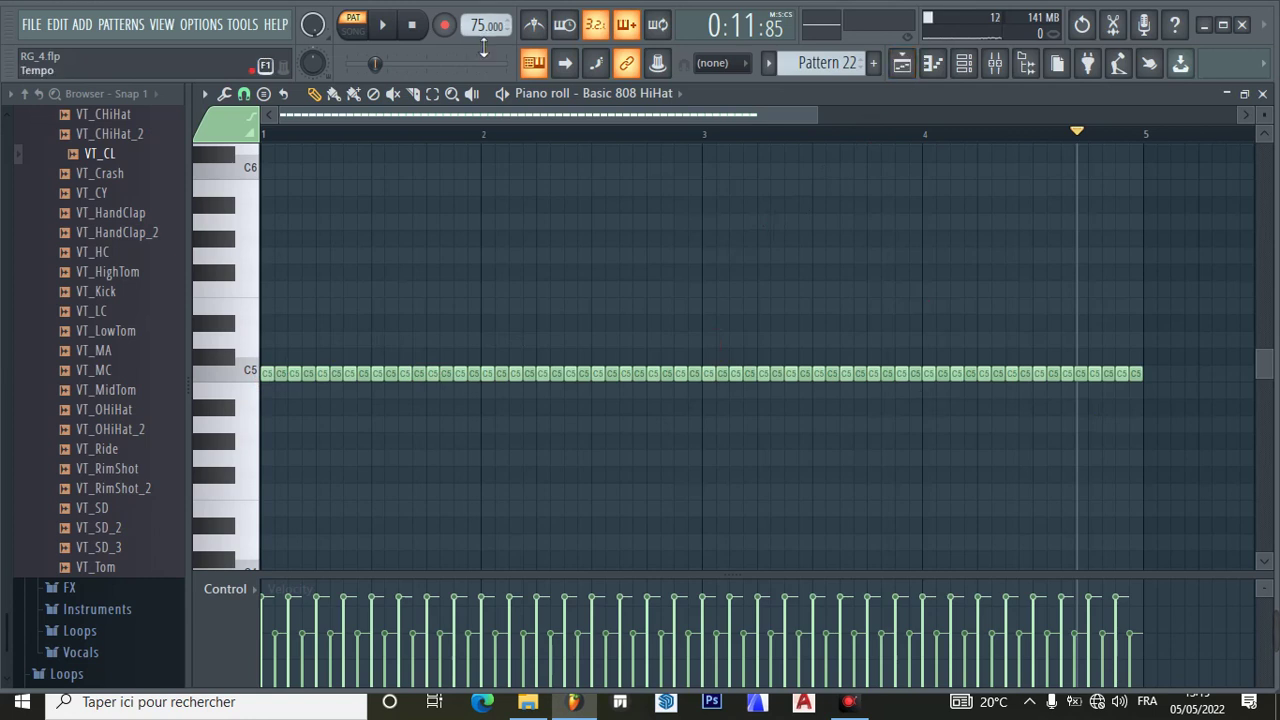
click(410, 27)
click(384, 25)
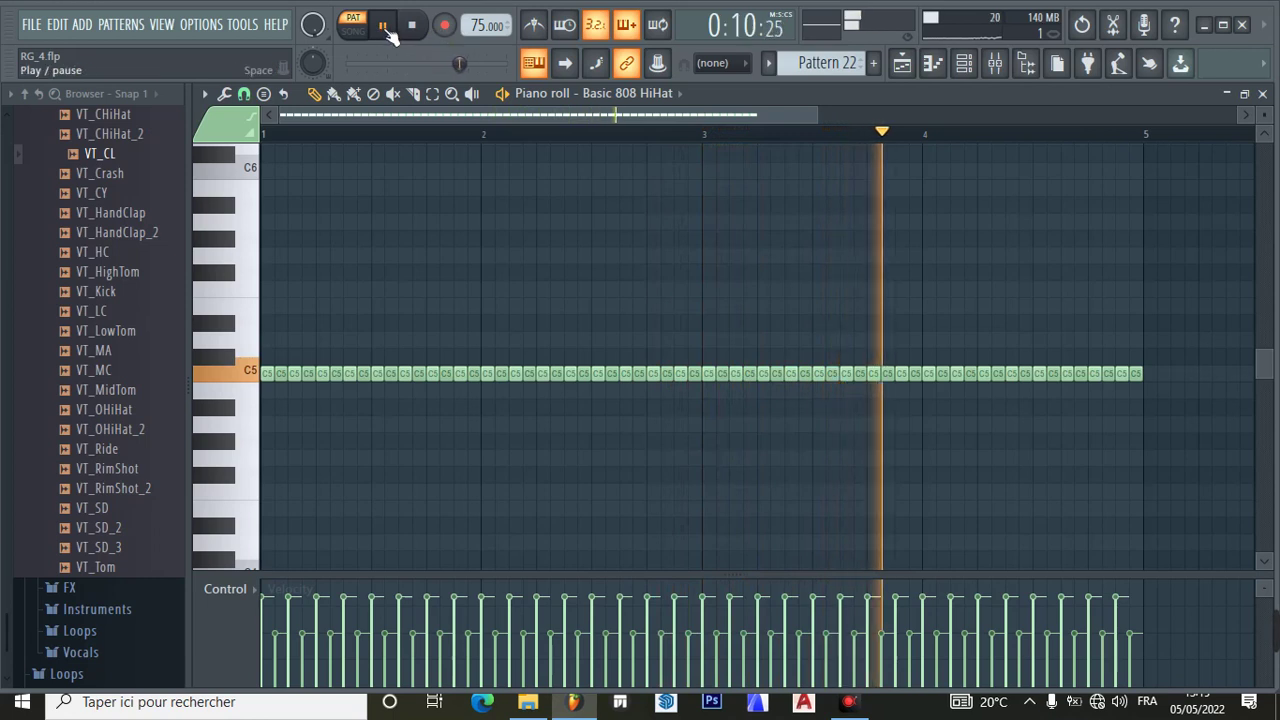
click(383, 28)
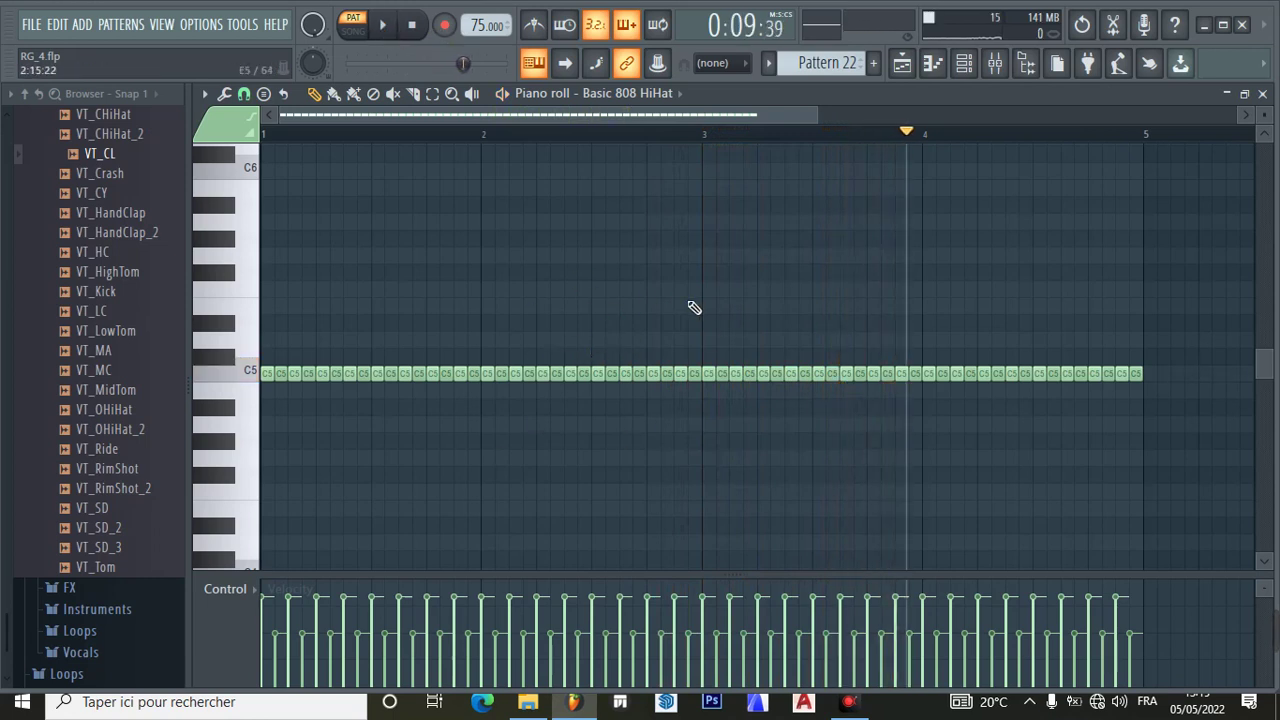
click(902, 63)
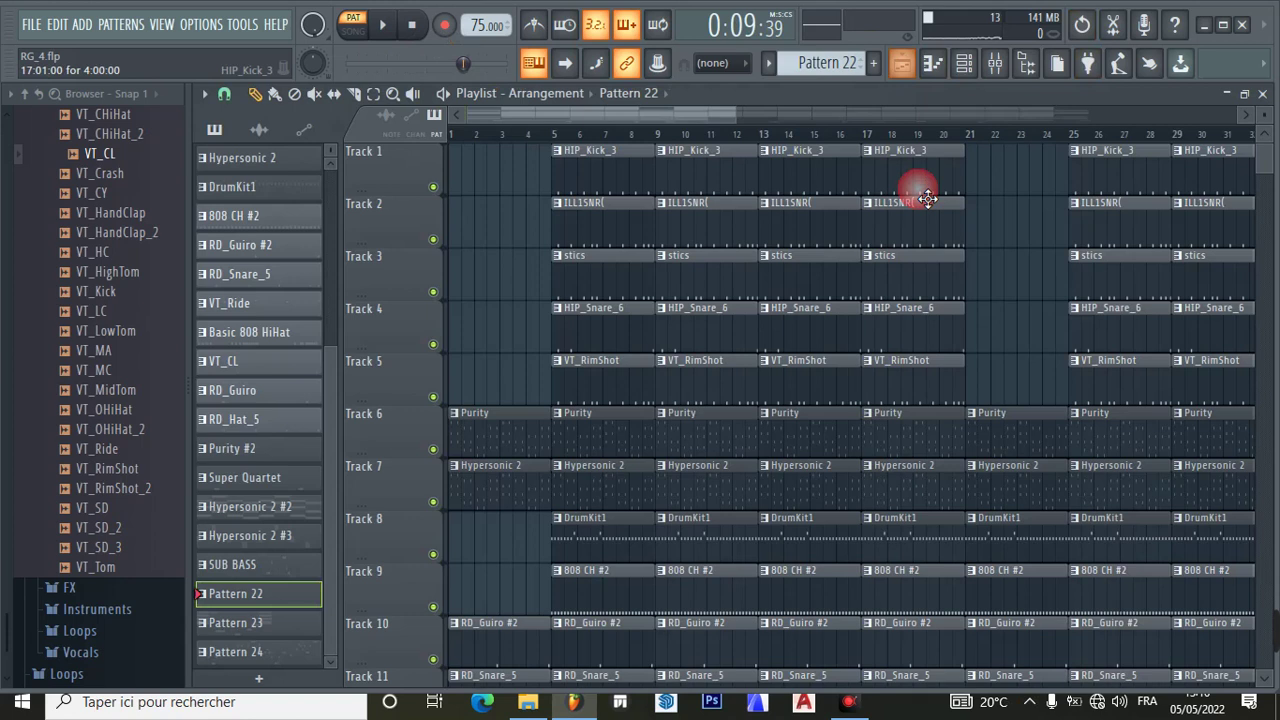
- Select Pattern 23 and view its Hyper Canvas instrument from the channel rack, closing the instrument again
click(259, 630)
click(964, 63)
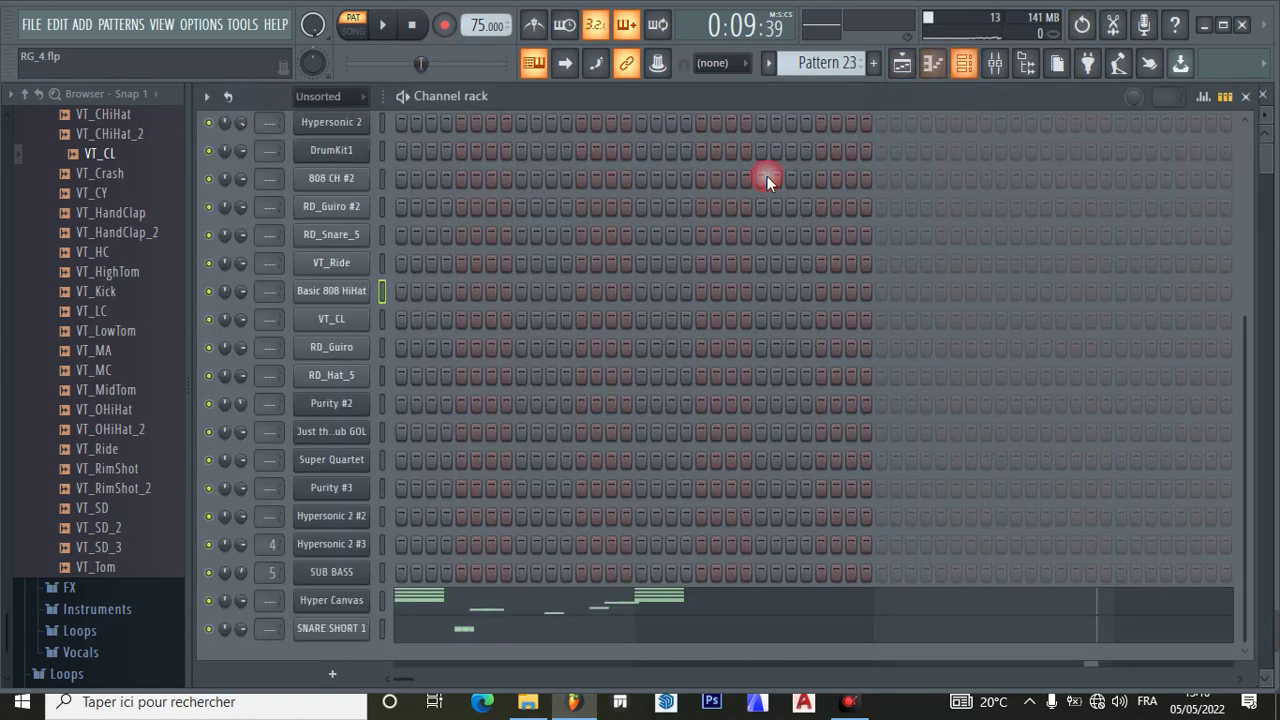
click(320, 603)
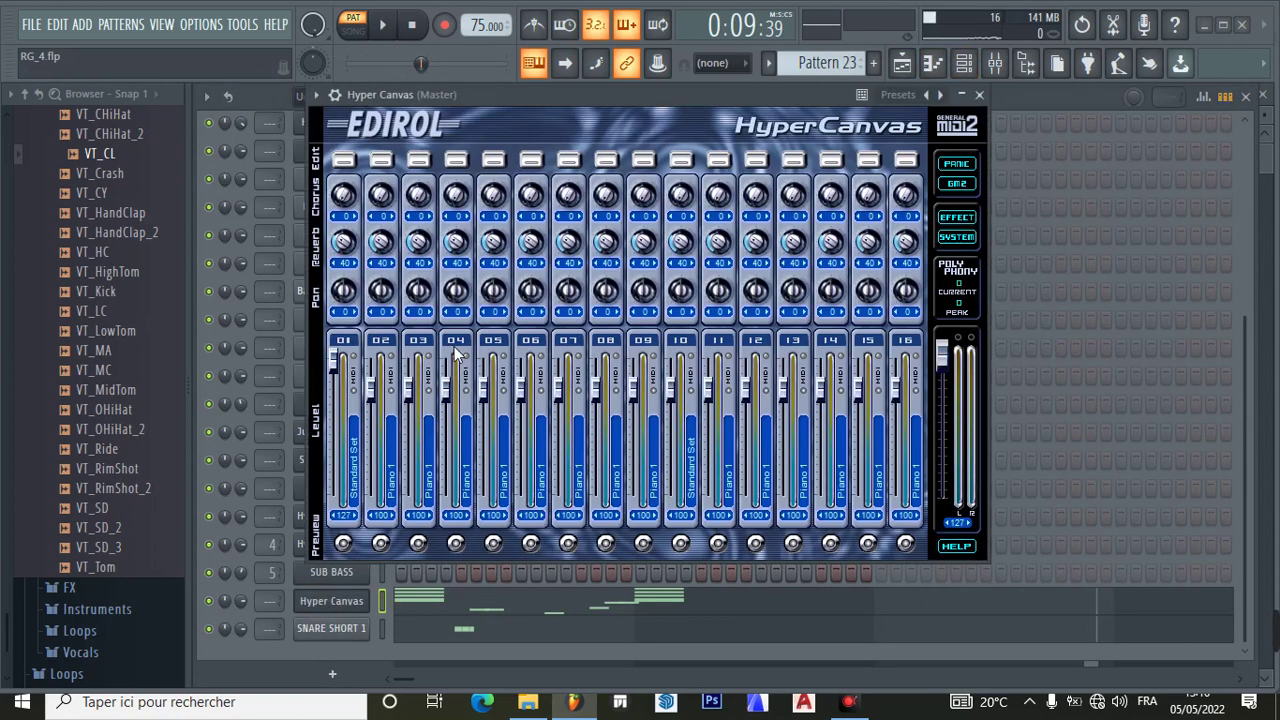
click(979, 96)
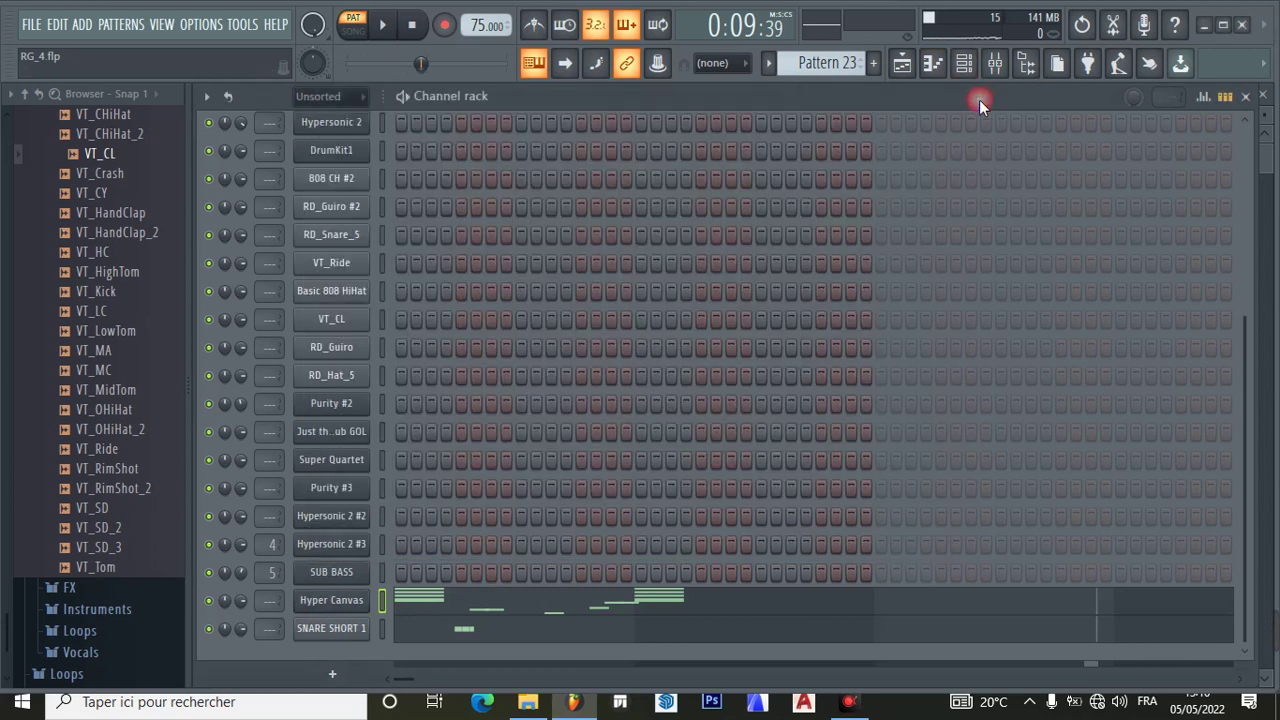
- Play Pattern 23 from the start, show its Hyper Canvas notes in the piano roll and pause playback
click(411, 24)
click(382, 24)
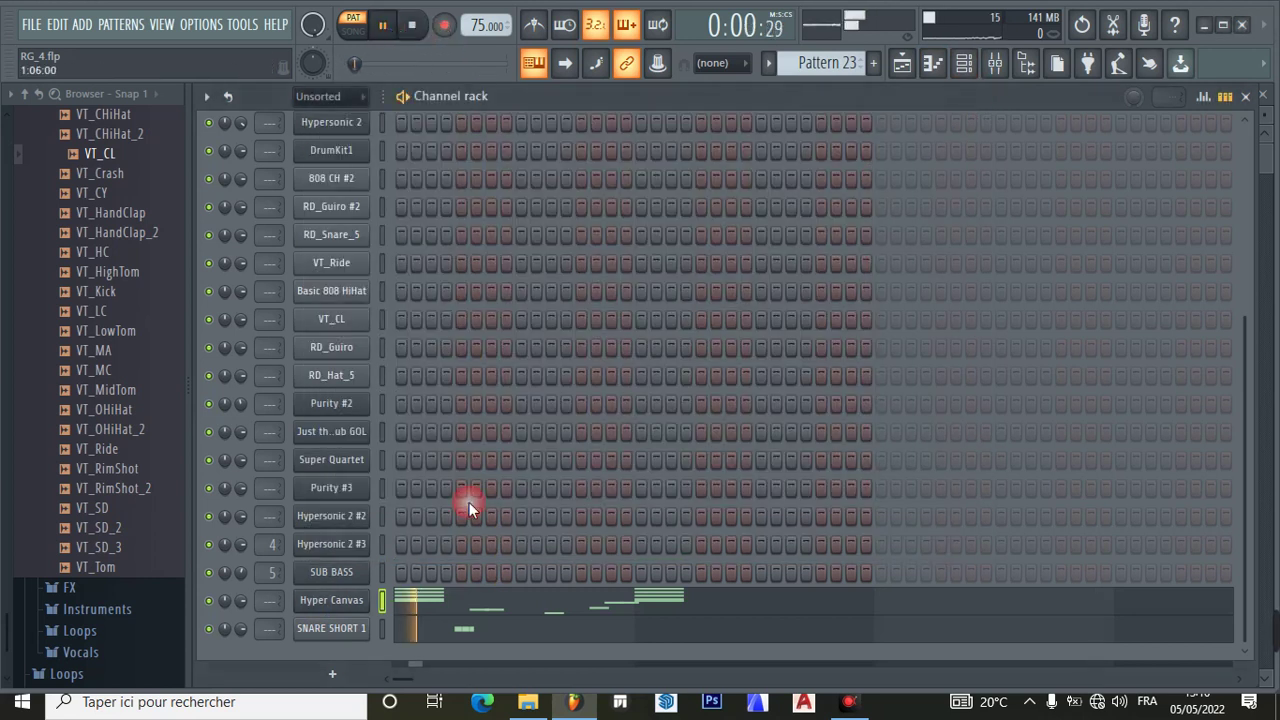
click(495, 620)
scroll(530, 440, down, 4)
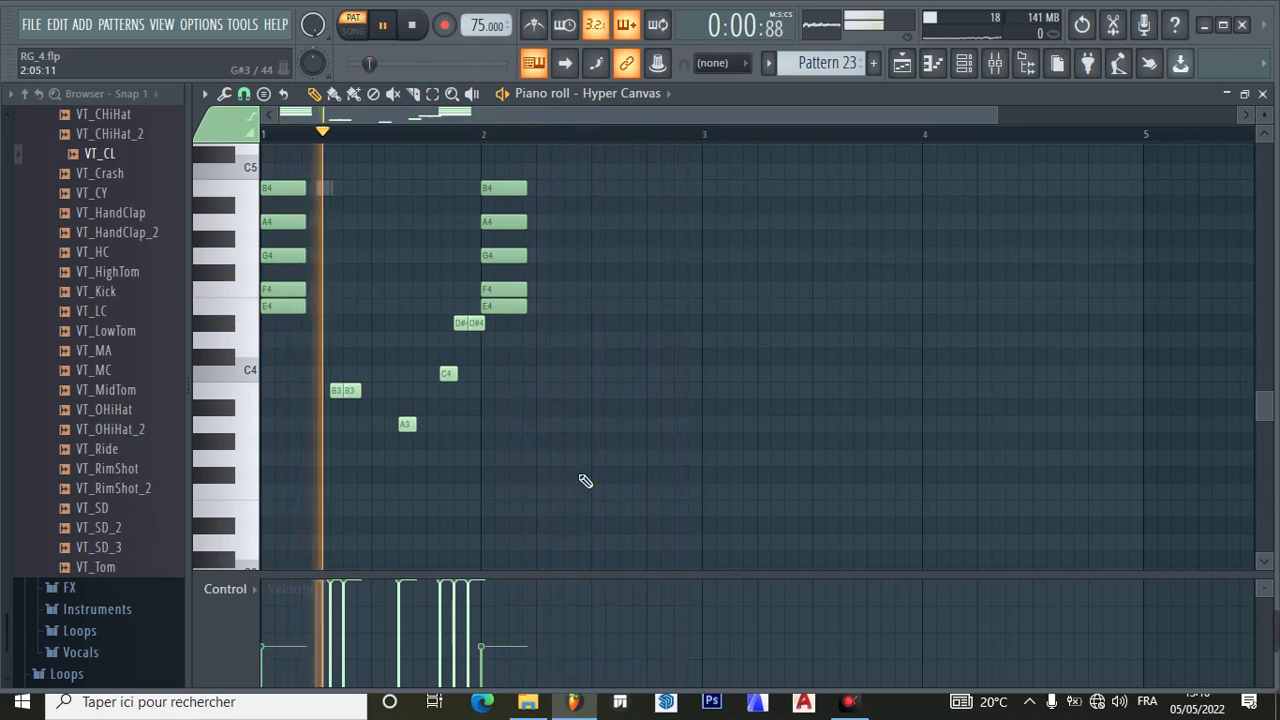
click(385, 25)
- Show the SNARE SHORT 1 notes of Pattern 23 in the piano roll and audition the sample at C5
click(965, 66)
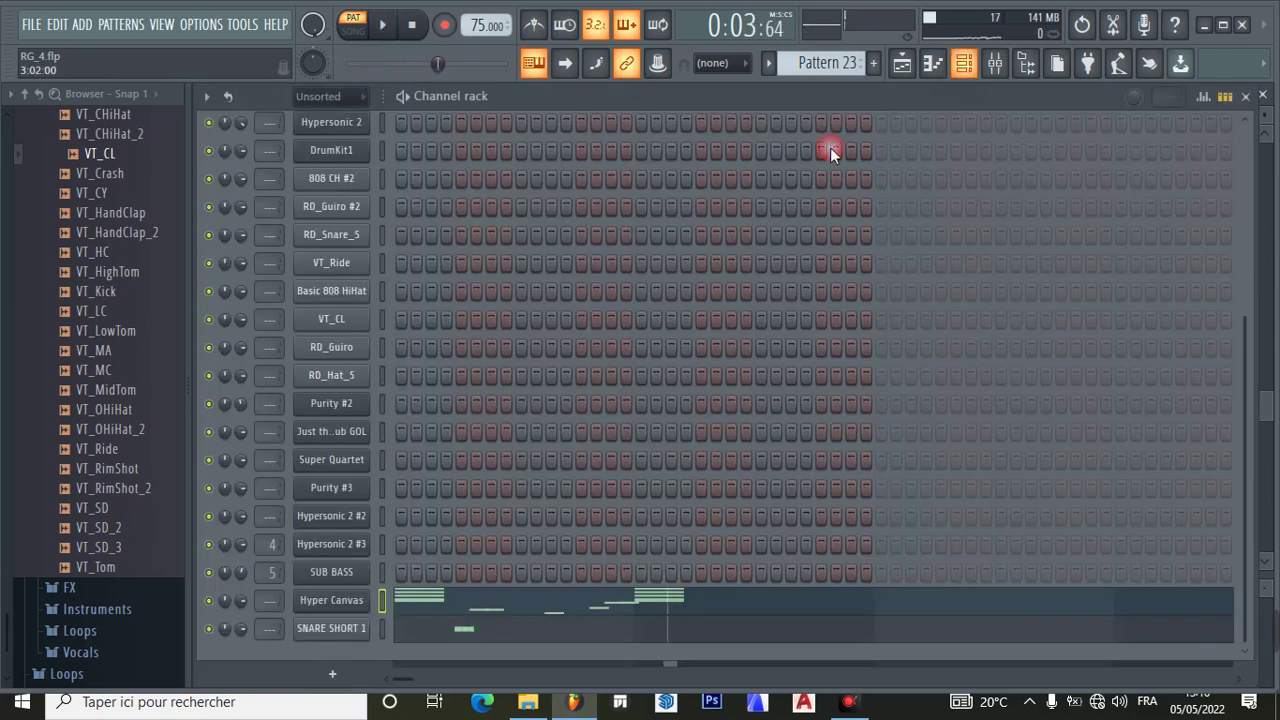
click(424, 634)
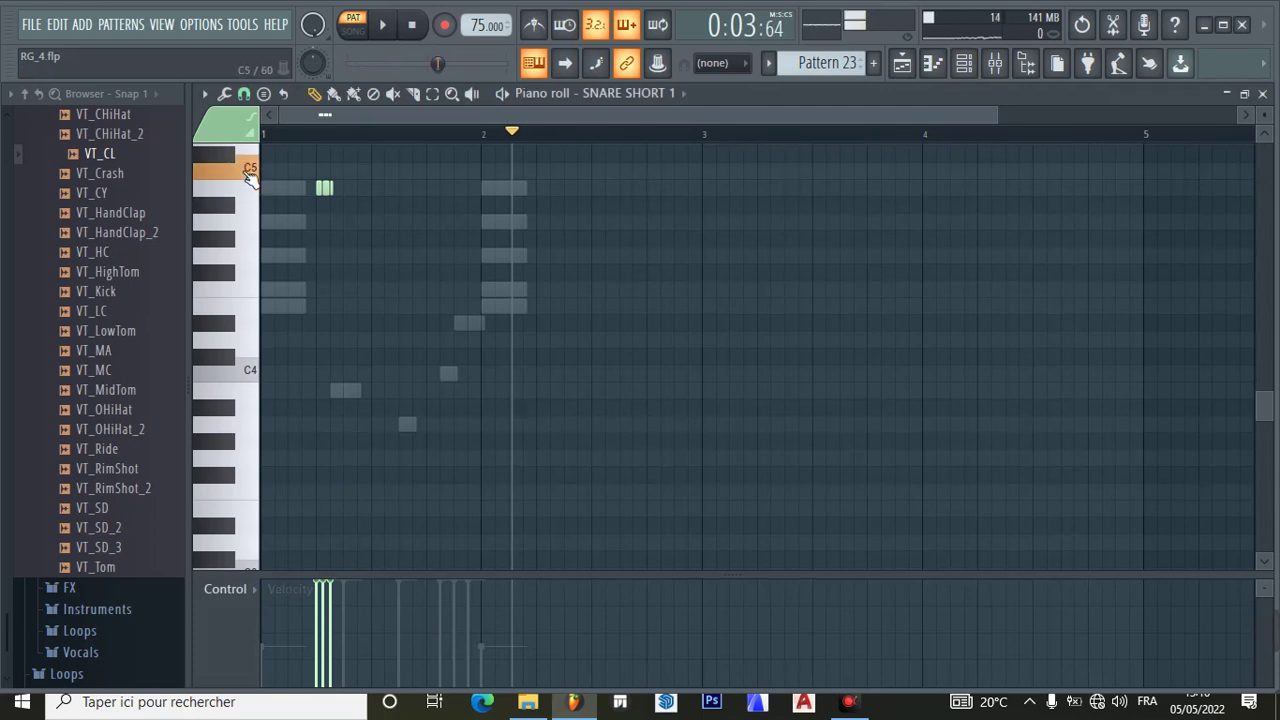
click(252, 172)
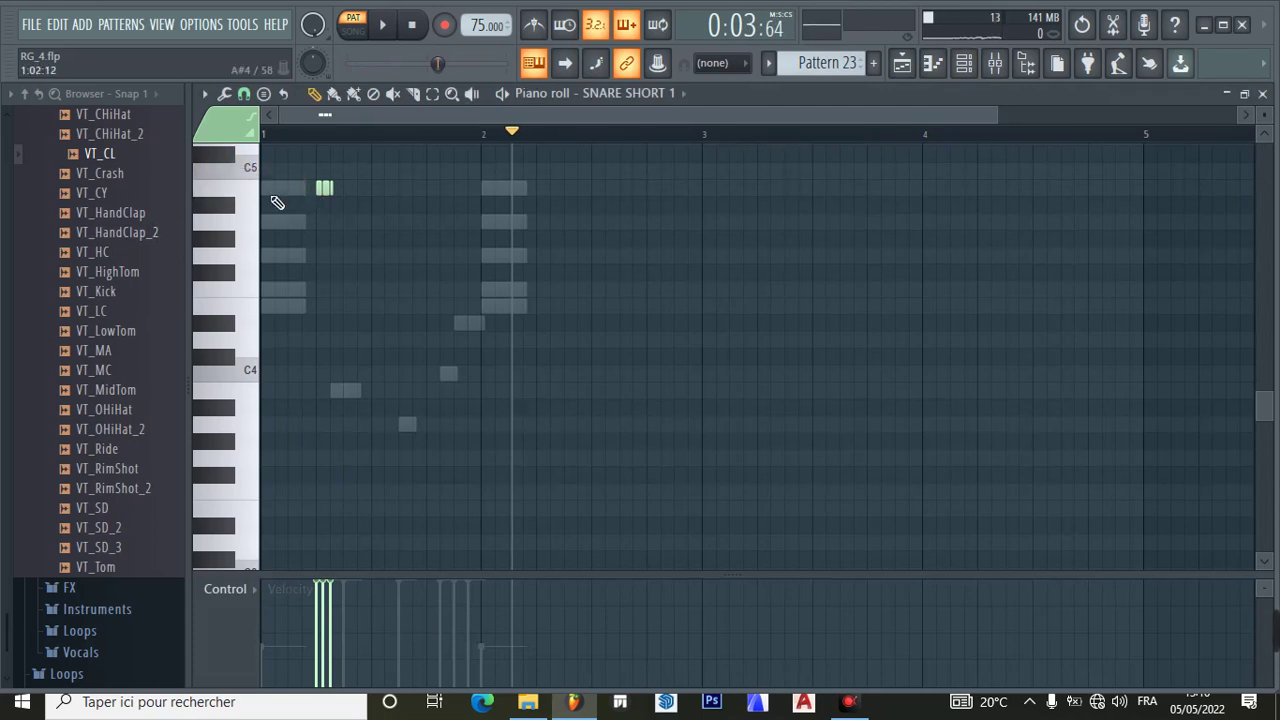
- Collapse the FPC folder in the browser and audition HIP_Snare samples in the HipHop folder, up to HIP_Snare_7
scroll(140, 340, up, 8)
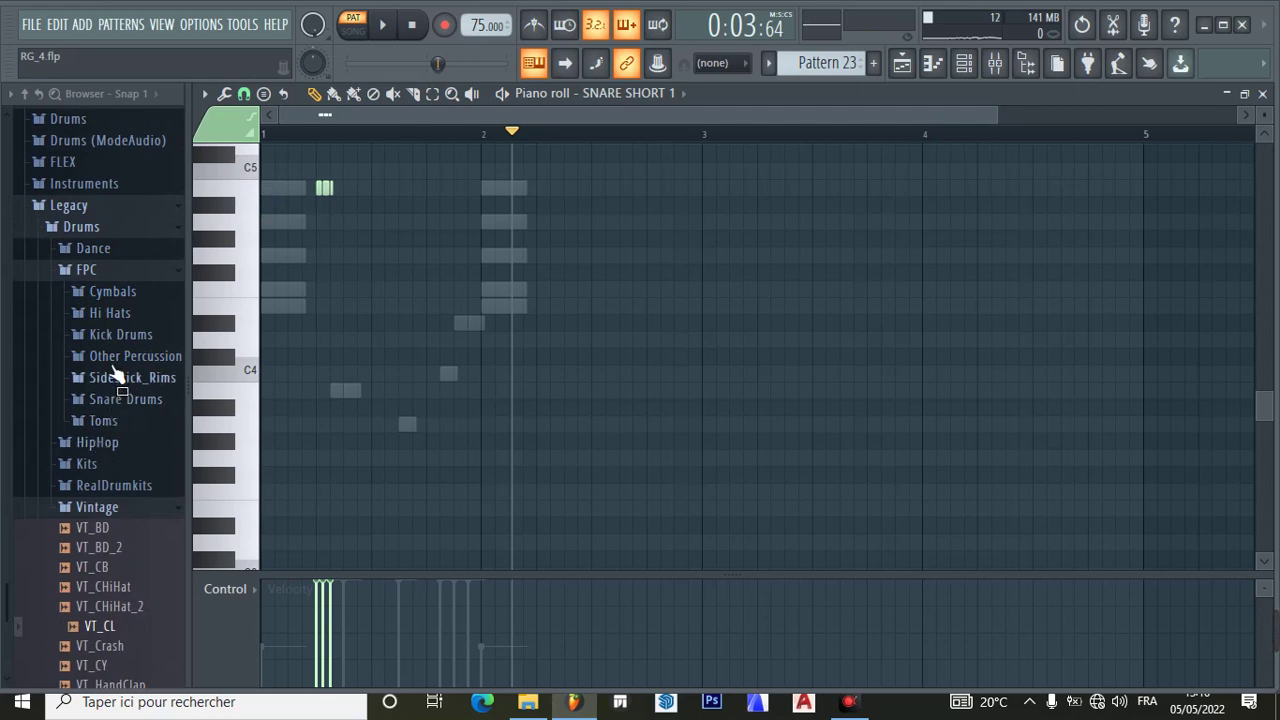
click(92, 270)
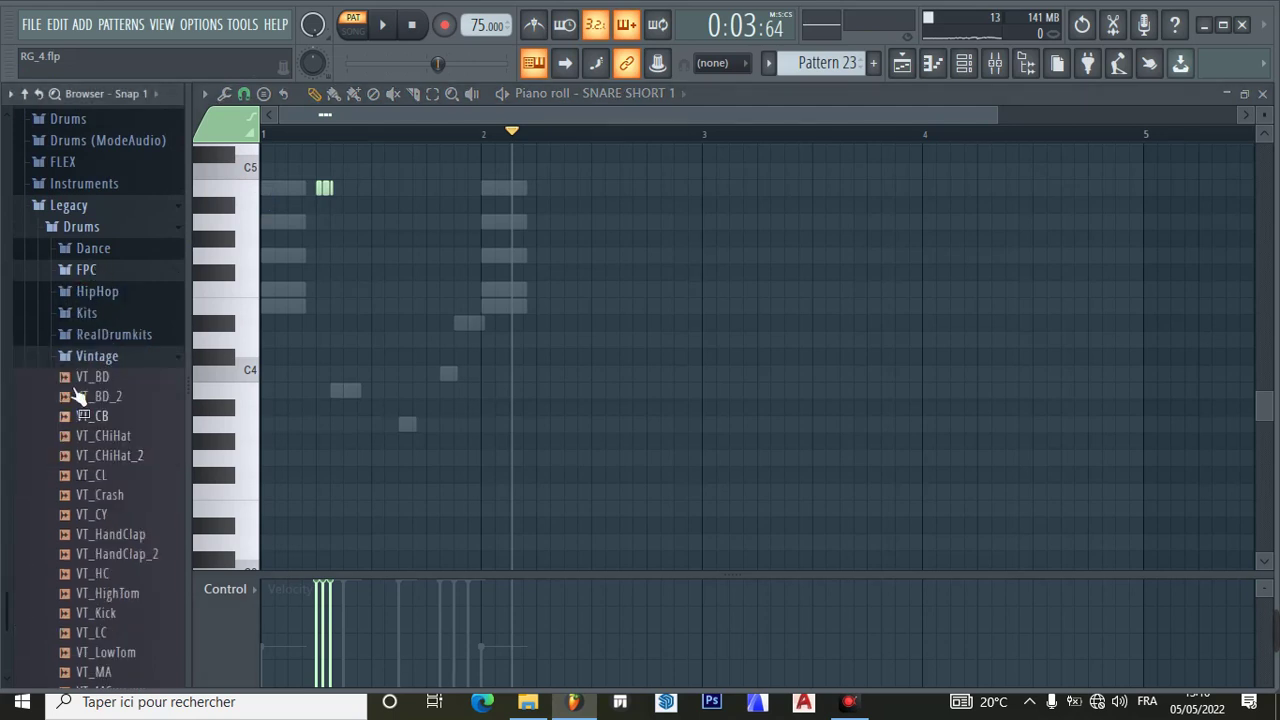
click(100, 293)
click(100, 579)
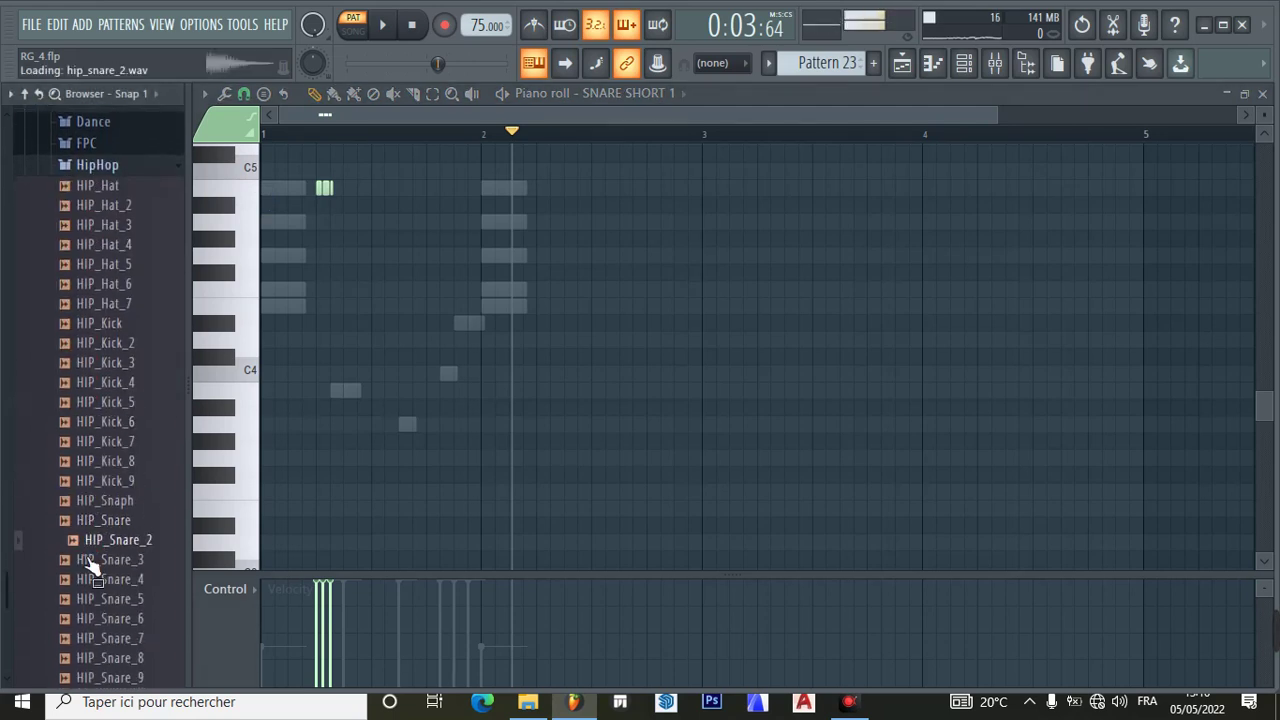
click(78, 603)
click(80, 618)
click(80, 638)
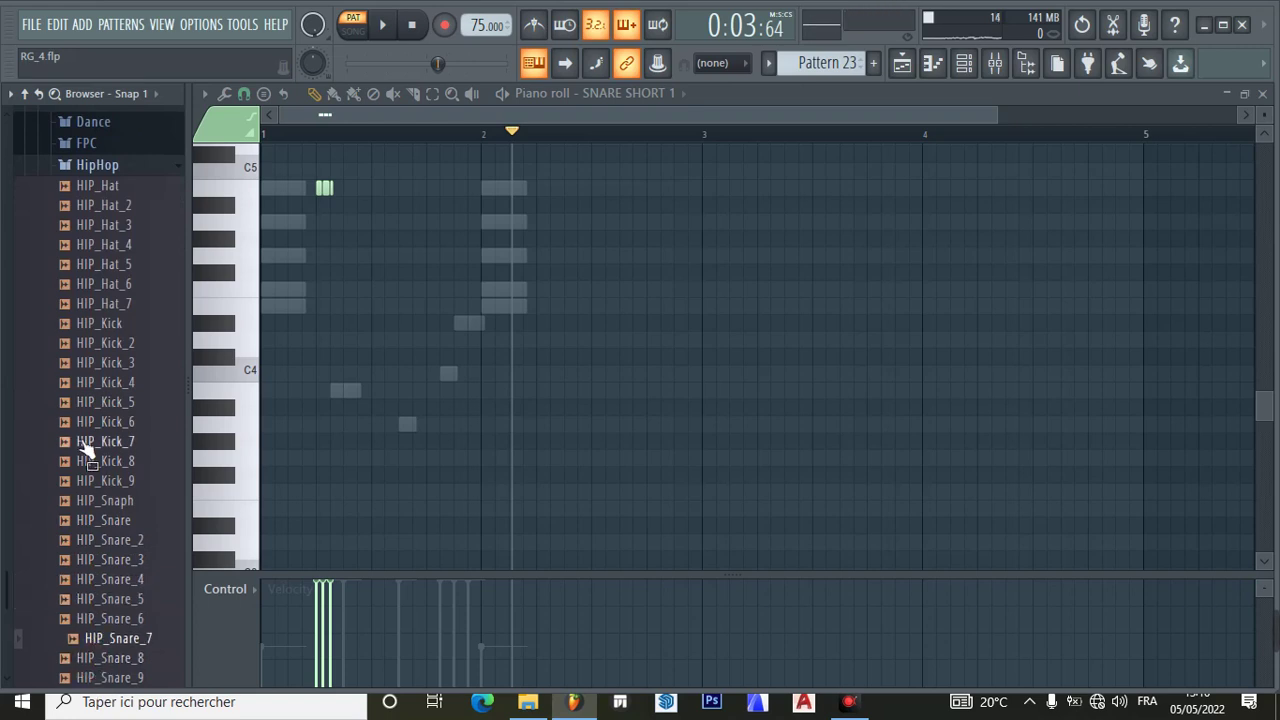
- Close the HipHop folder and audition the DNC_Snare samples in the Dance folder
click(100, 165)
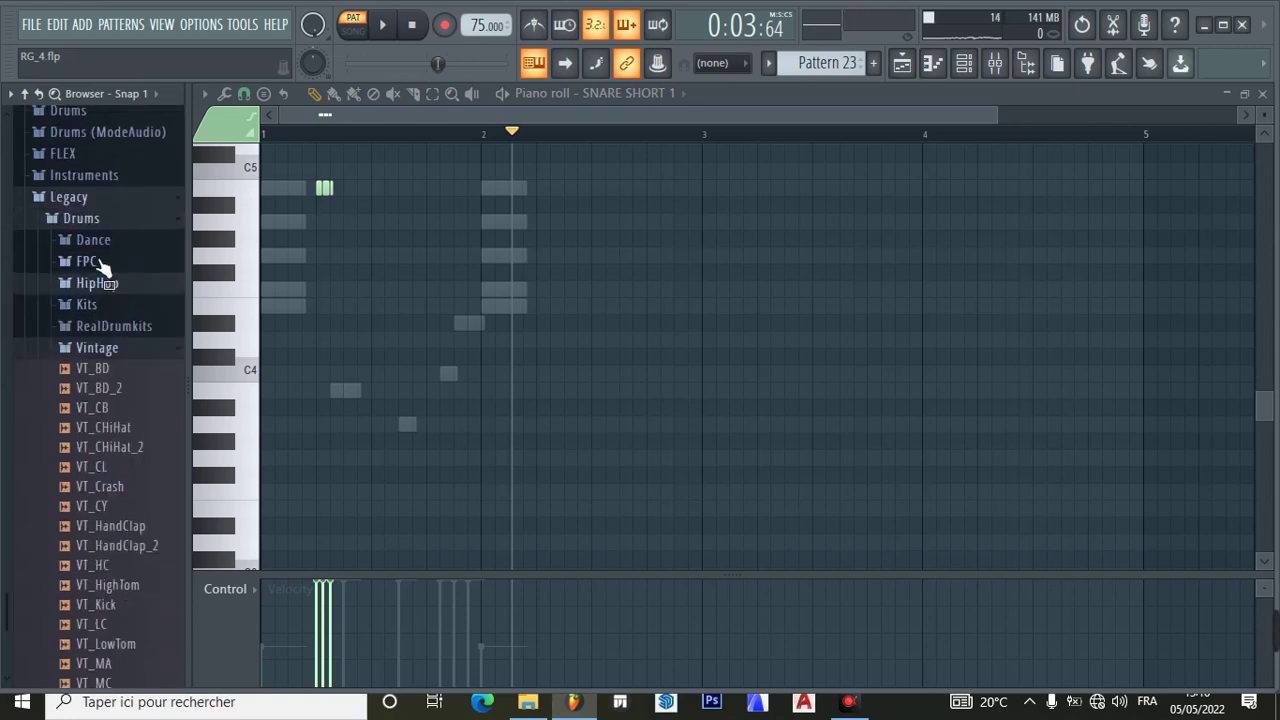
click(98, 258)
scroll(106, 360, down, 8)
scroll(110, 250, up, 3)
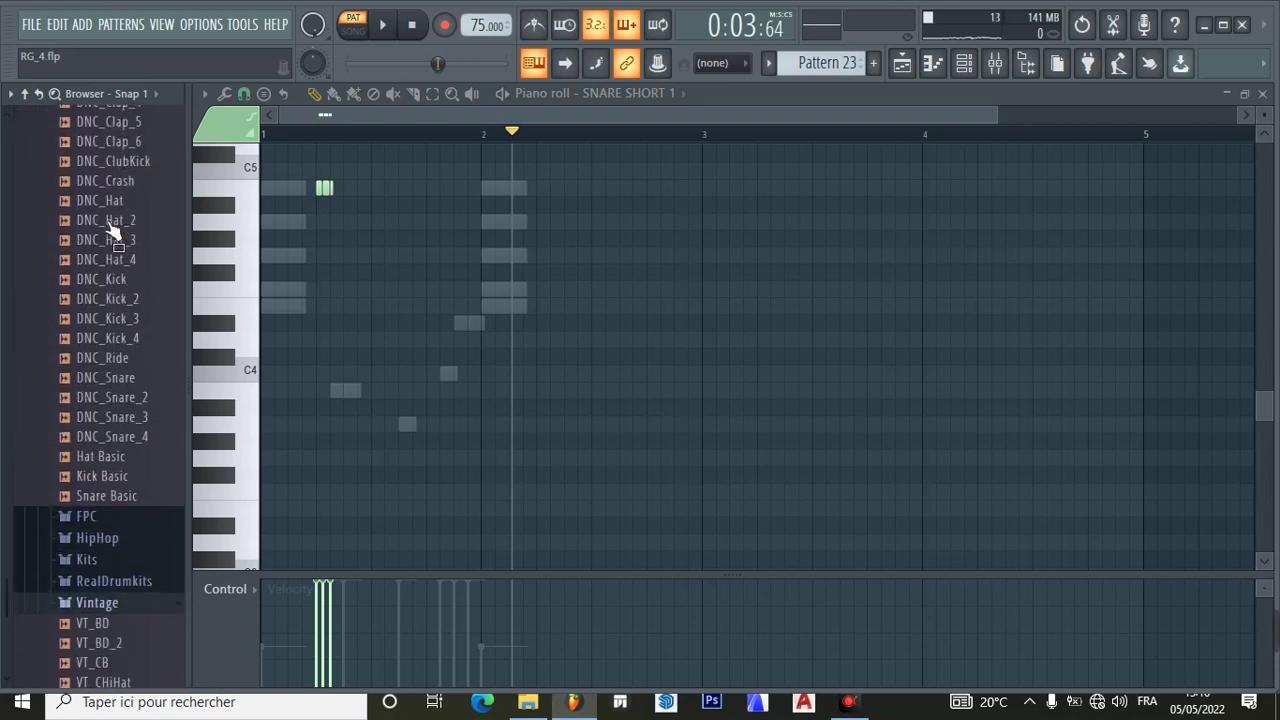
scroll(122, 488, up, 1)
click(122, 474)
click(121, 453)
click(123, 434)
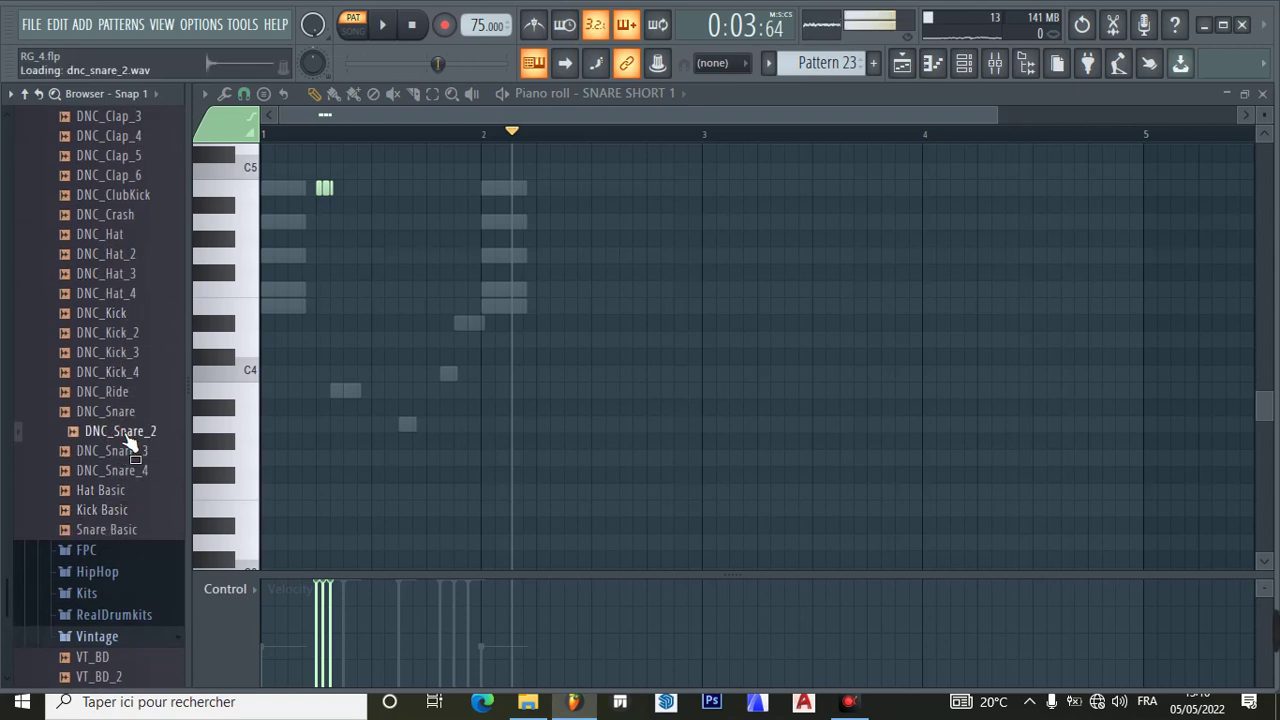
click(121, 413)
- Switch from the Dance folder to Packs > Drums > Snares and audition snares including FPC Rim, FPC Snare 1 and FPC Snare 2
scroll(121, 394, up, 2)
scroll(120, 398, up, 8)
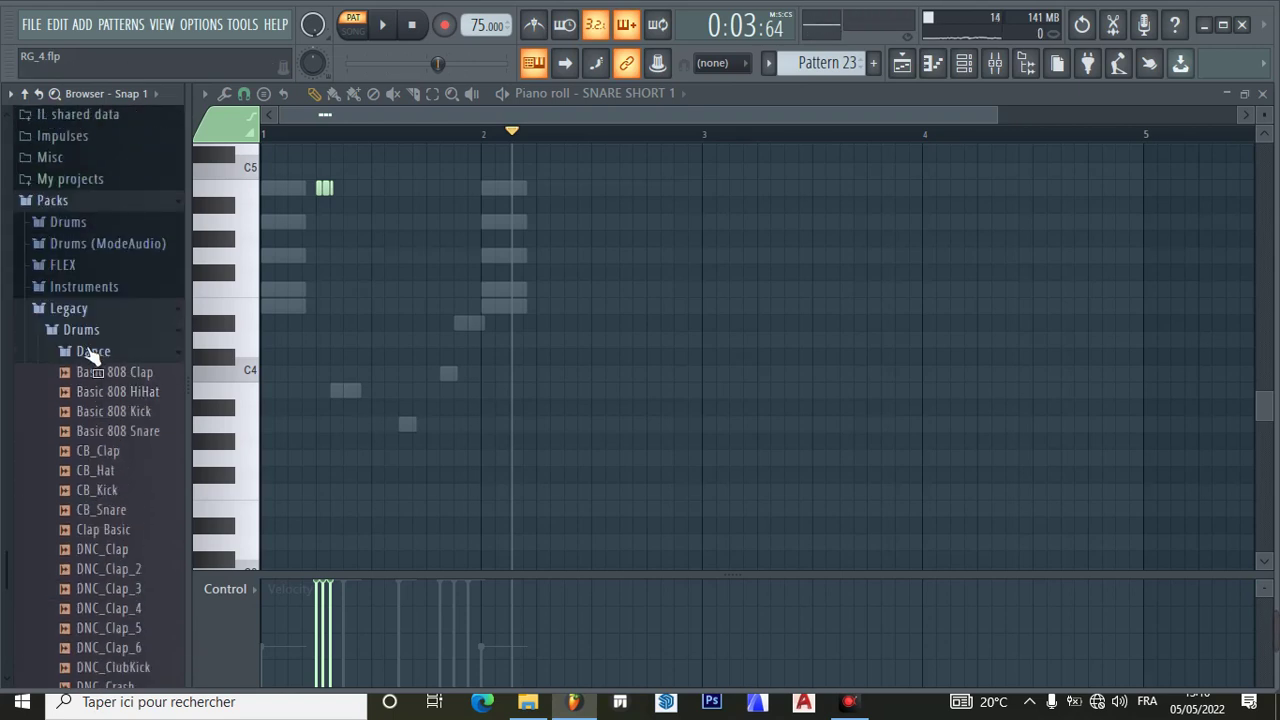
click(88, 352)
click(88, 224)
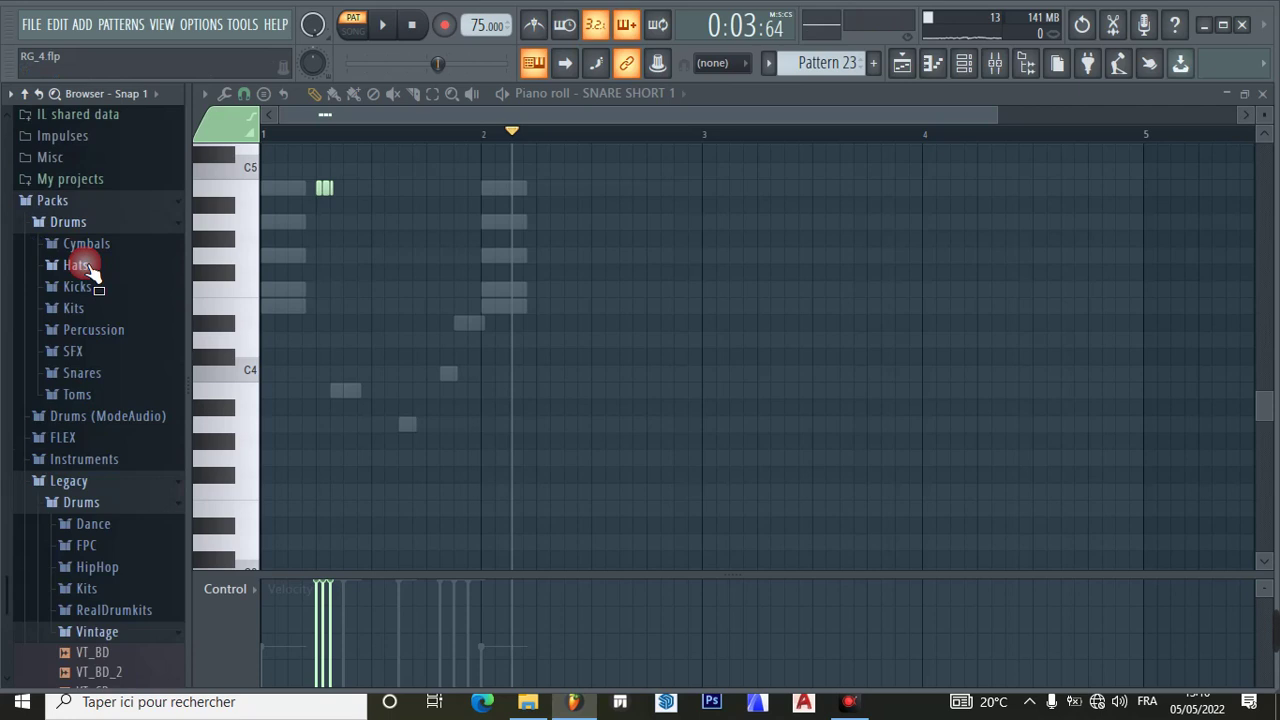
click(82, 374)
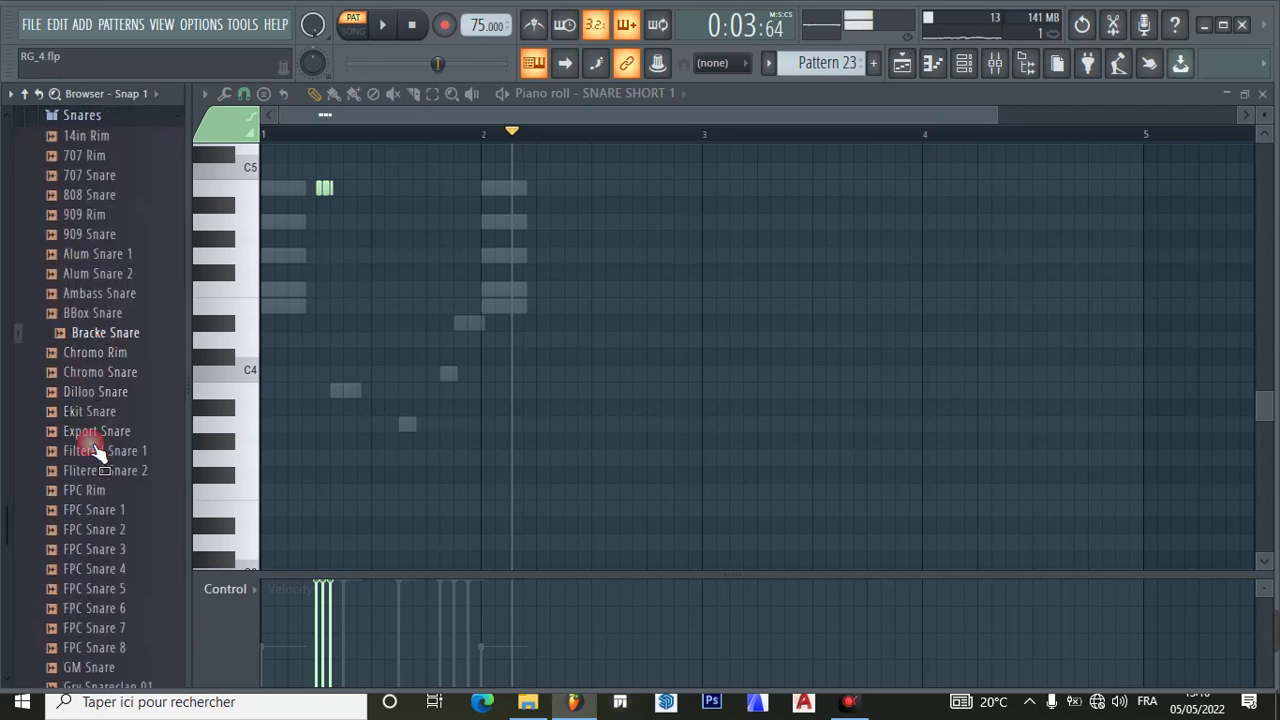
click(93, 490)
click(95, 510)
click(97, 530)
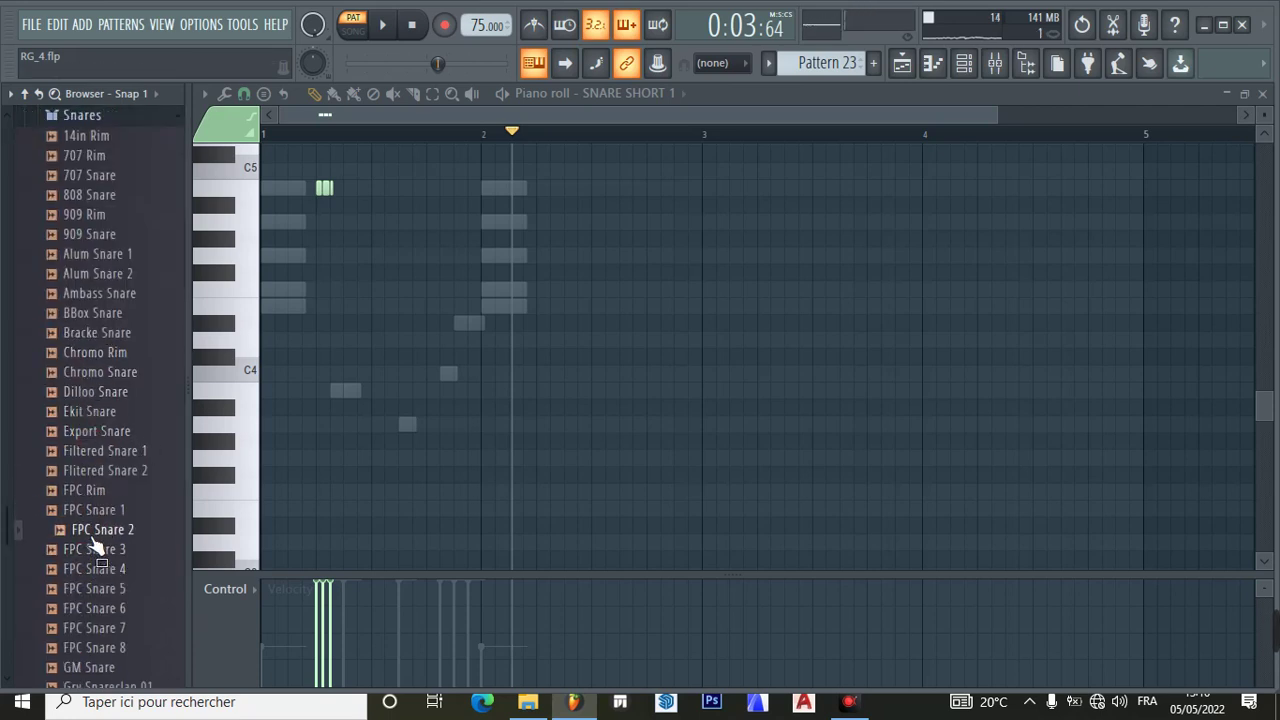
- Load the FPC Snare 2 sample onto the SNARE SHORT 1 channel in the channel rack and return to the playlist
click(965, 64)
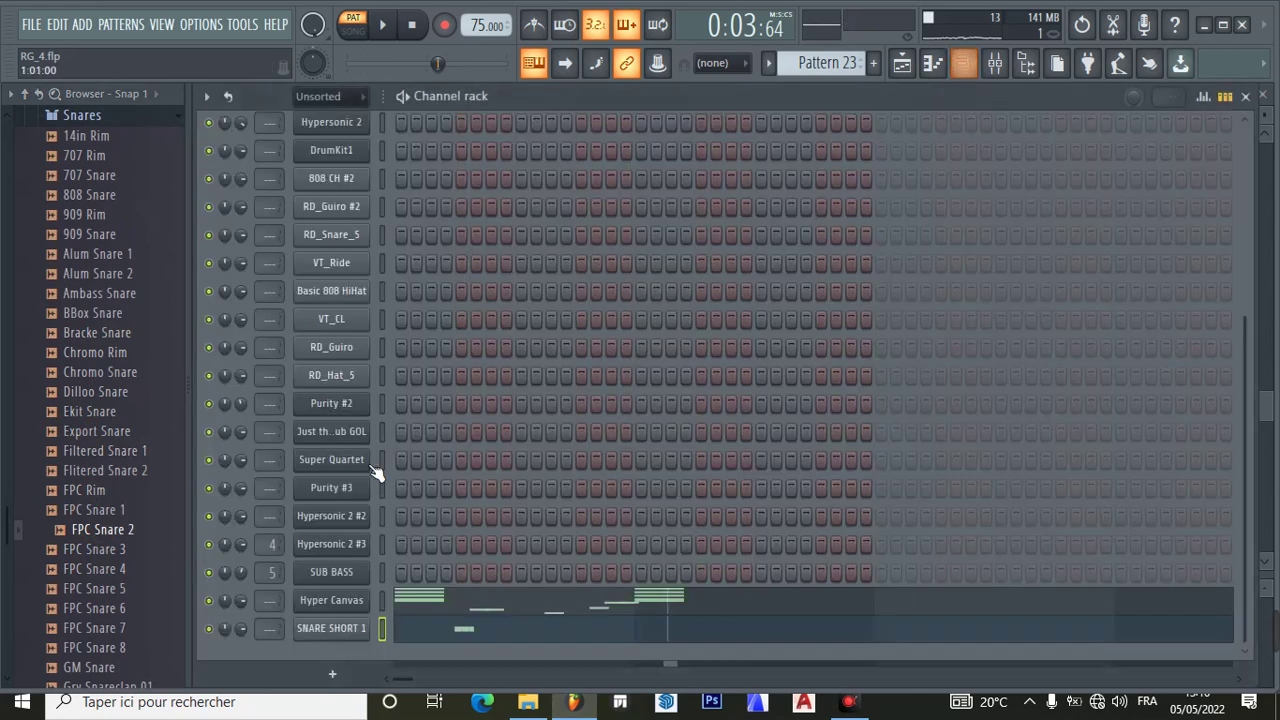
drag(118, 540, 335, 630)
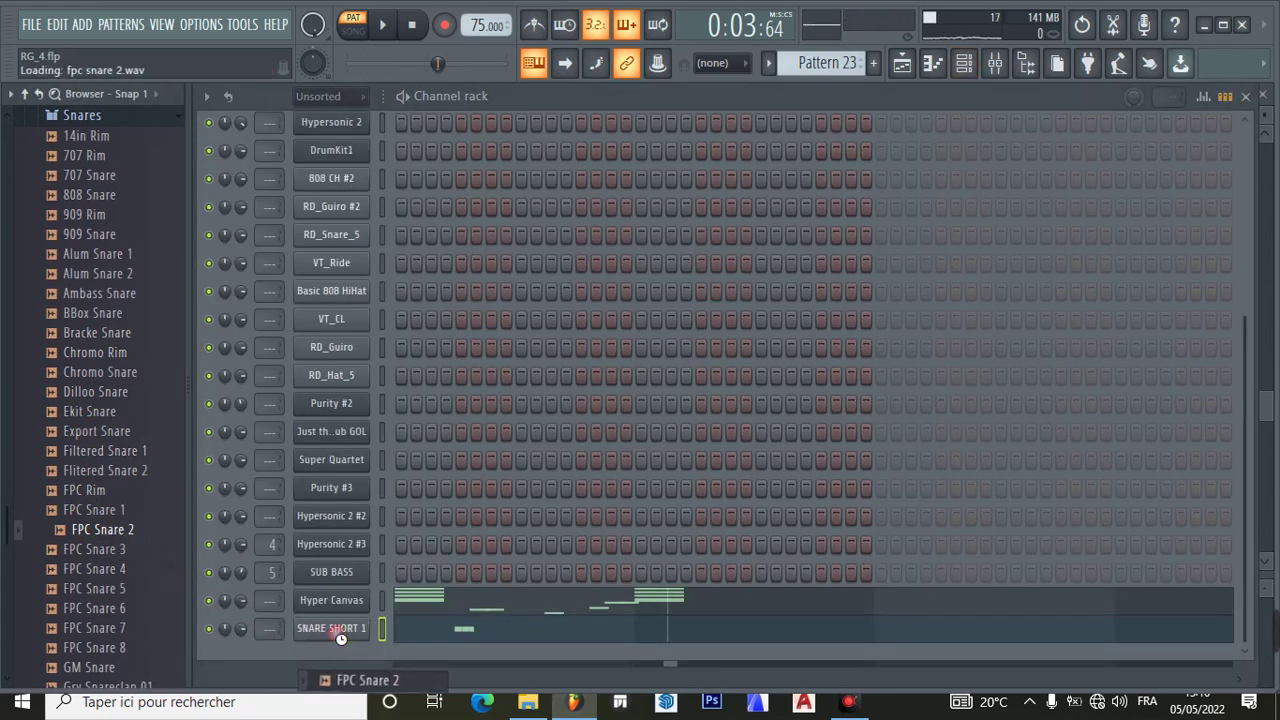
click(902, 63)
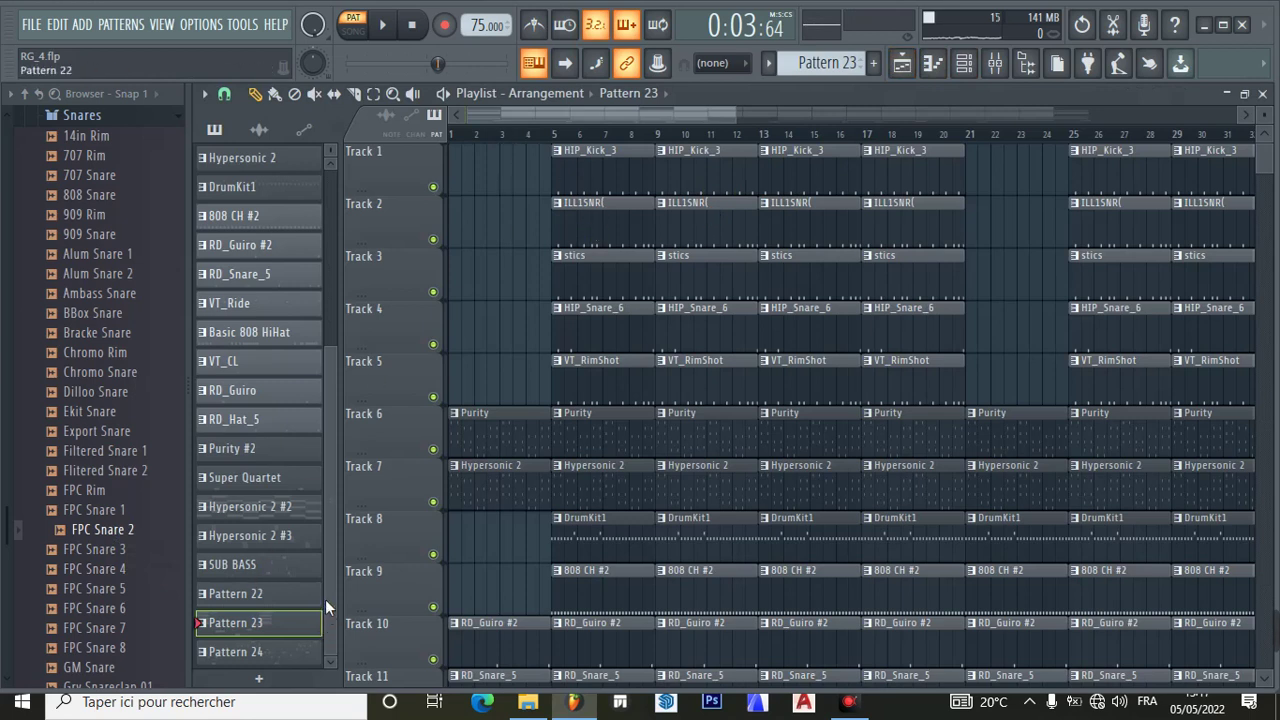
- Select Pattern 24 and open its SUB BASS instrument from the channel rack to view the loaded patch
click(250, 651)
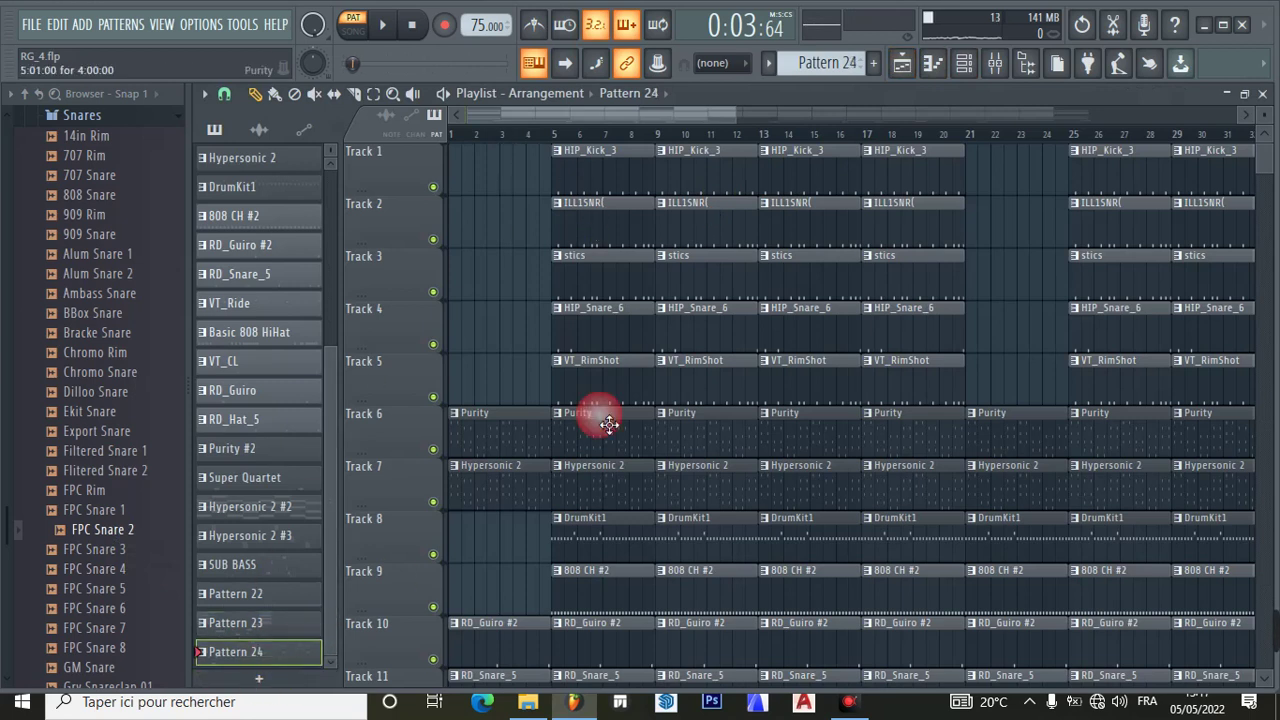
click(965, 64)
click(331, 572)
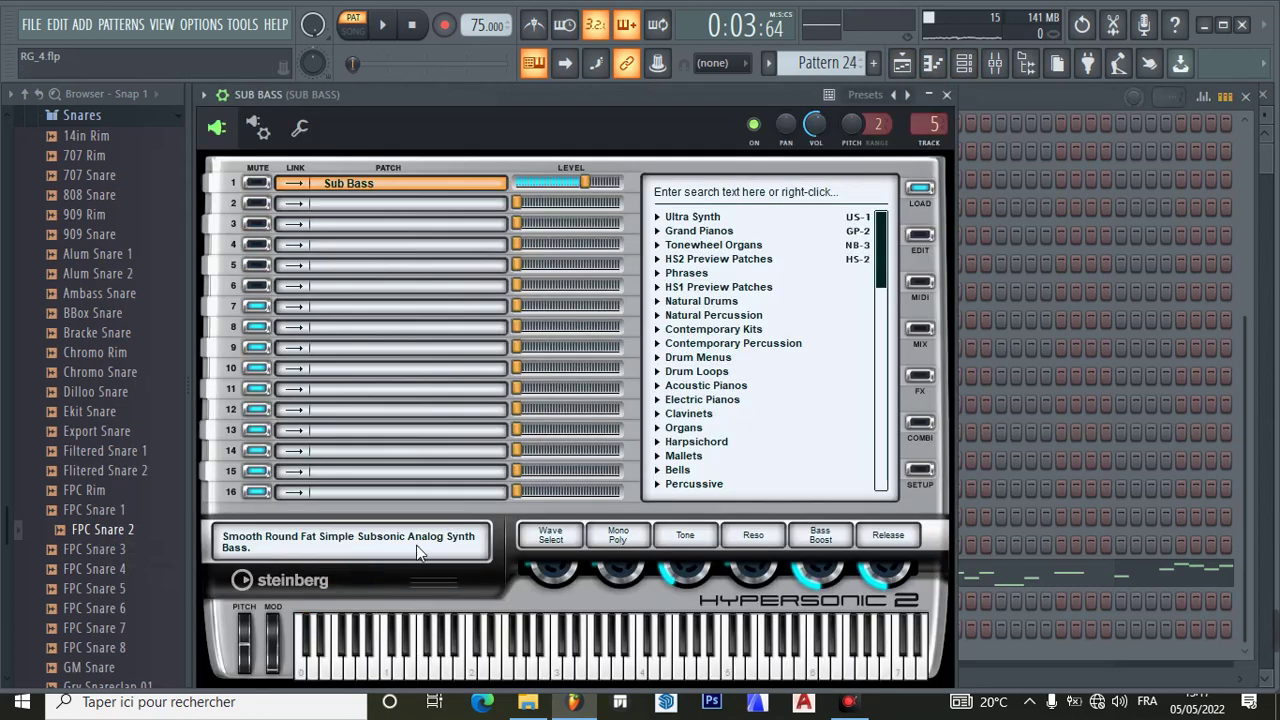
- Open Pattern 24's SUB BASS notes in the piano roll, play them through, and return to the playlist with playback stopped
click(947, 95)
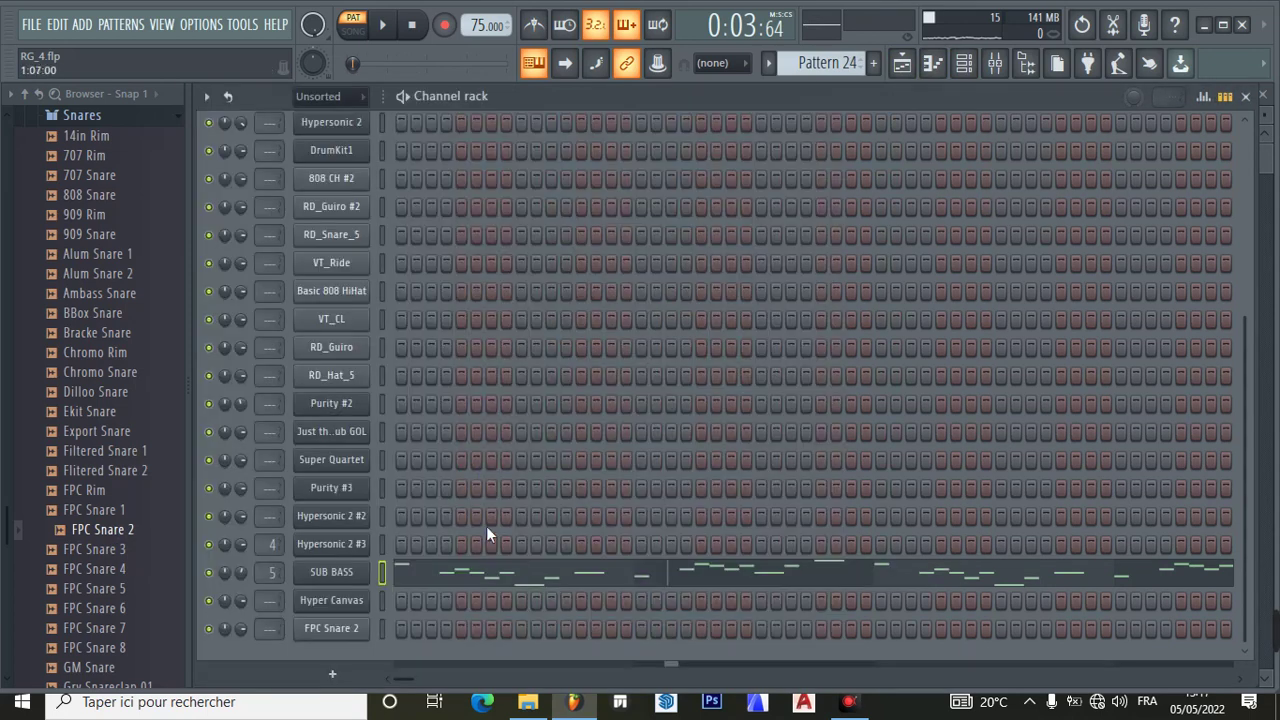
click(505, 581)
click(411, 24)
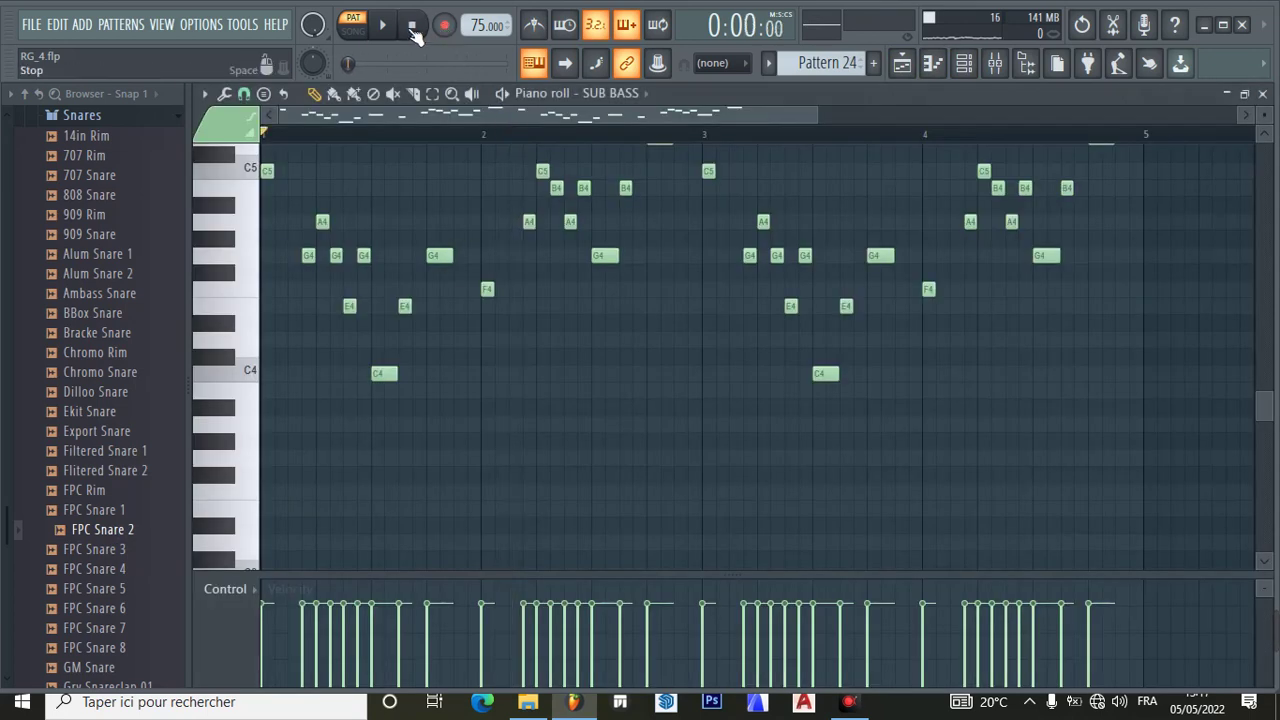
click(382, 24)
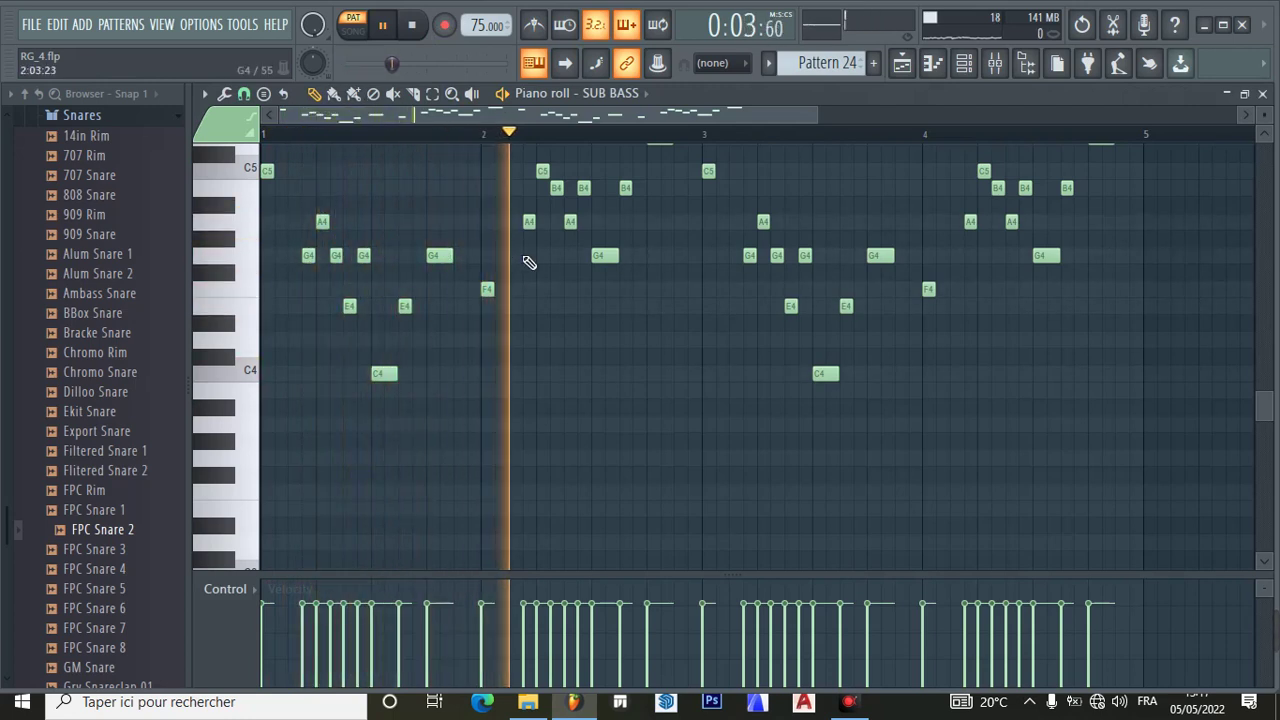
scroll(700, 310, up, 2)
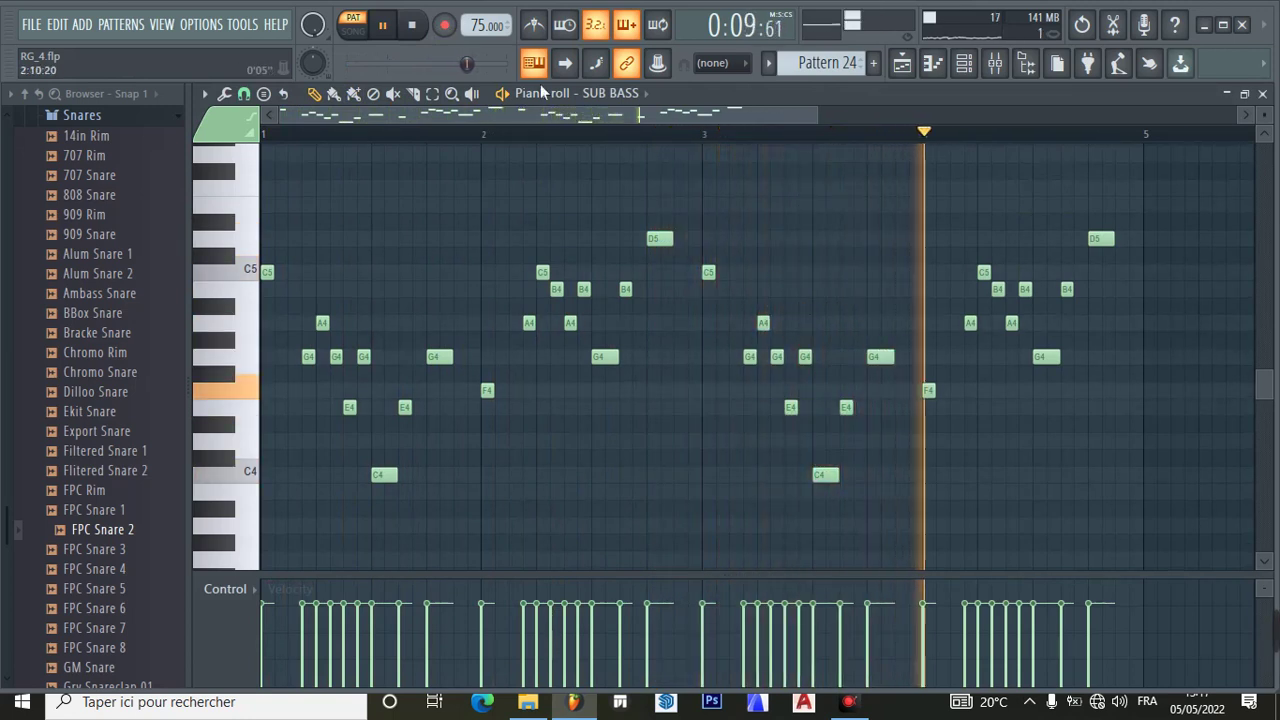
click(385, 30)
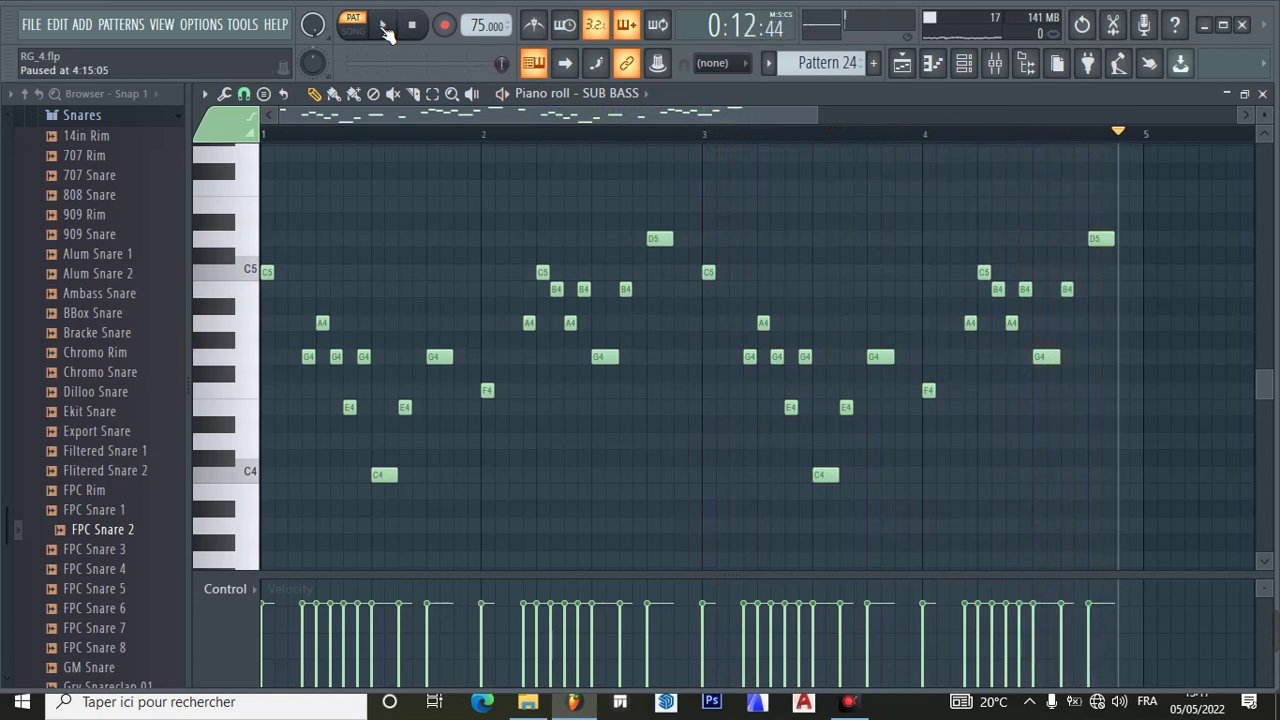
click(902, 70)
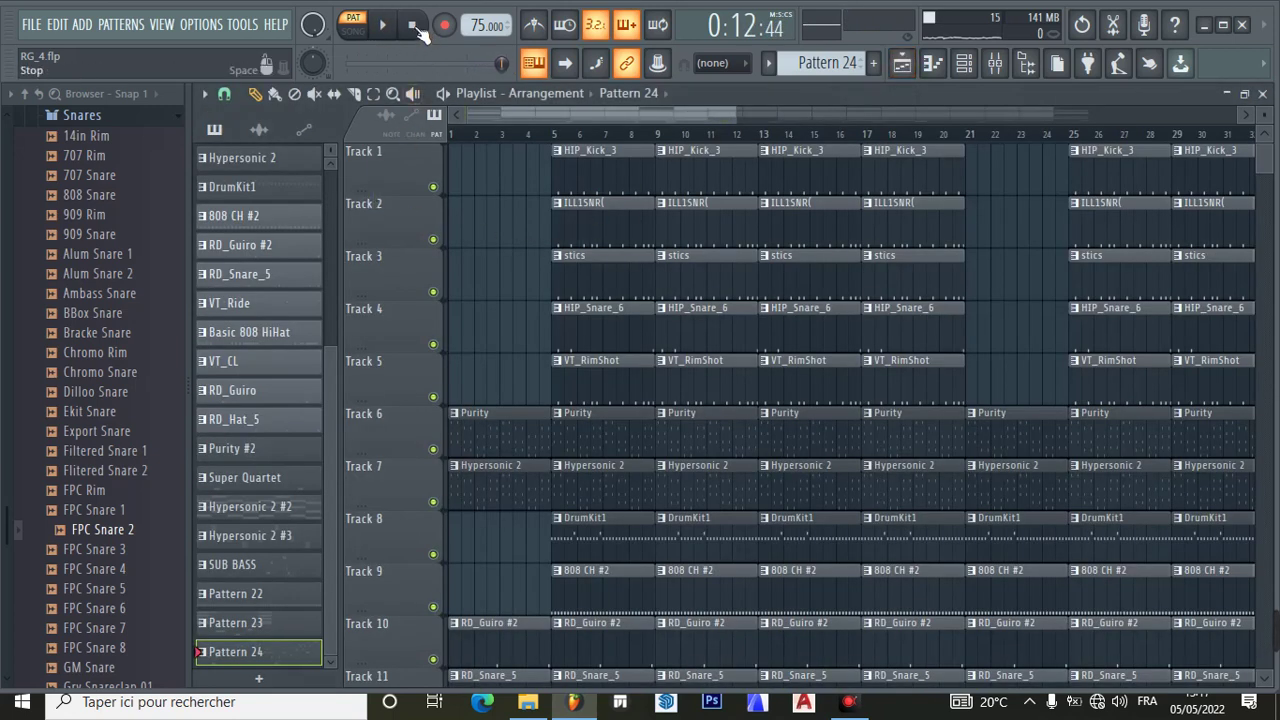
click(413, 27)
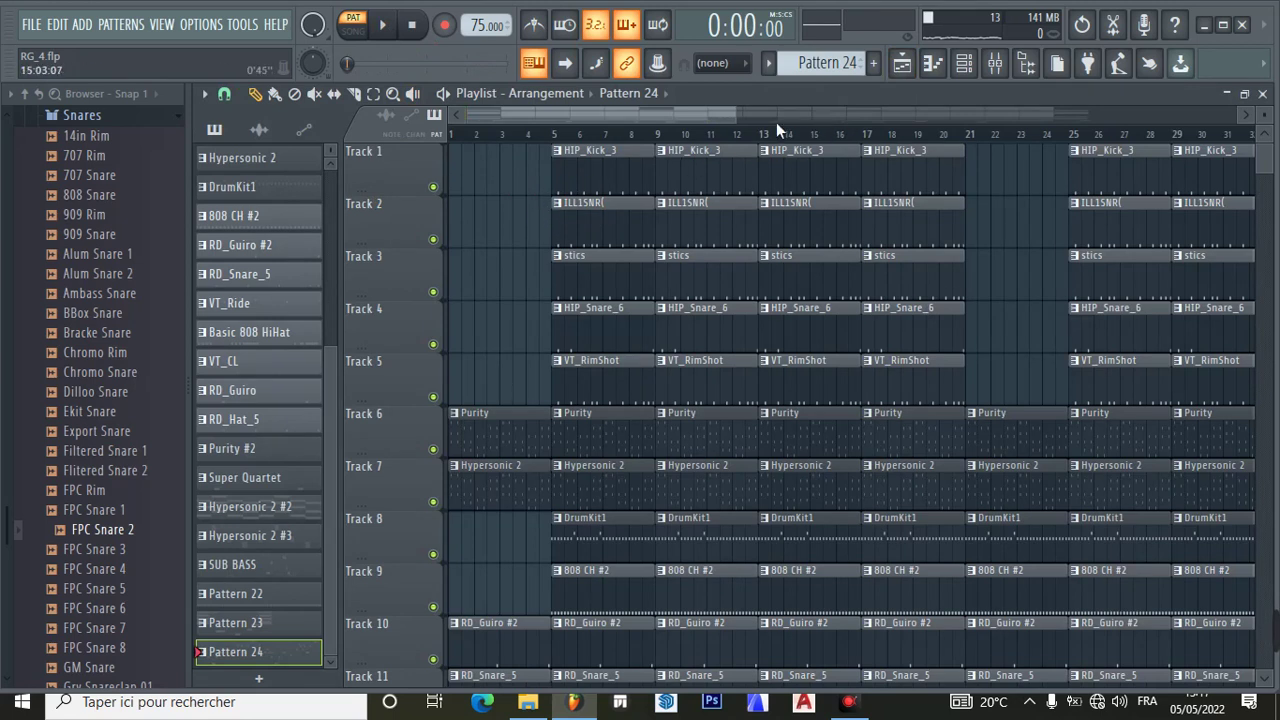
- Show the arrangement up to about bar 57 in the playlist, play it in song mode with auto-scrolling on, and look over its tracks
drag(748, 128, 878, 116)
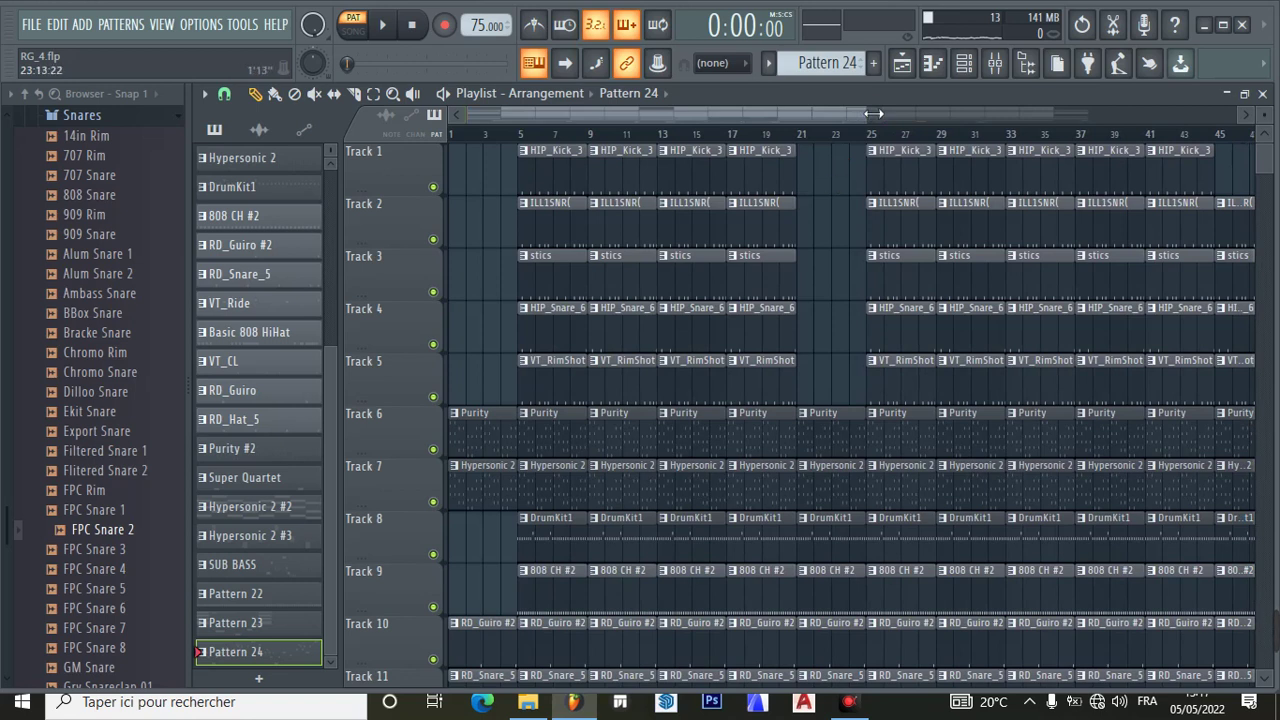
click(873, 113)
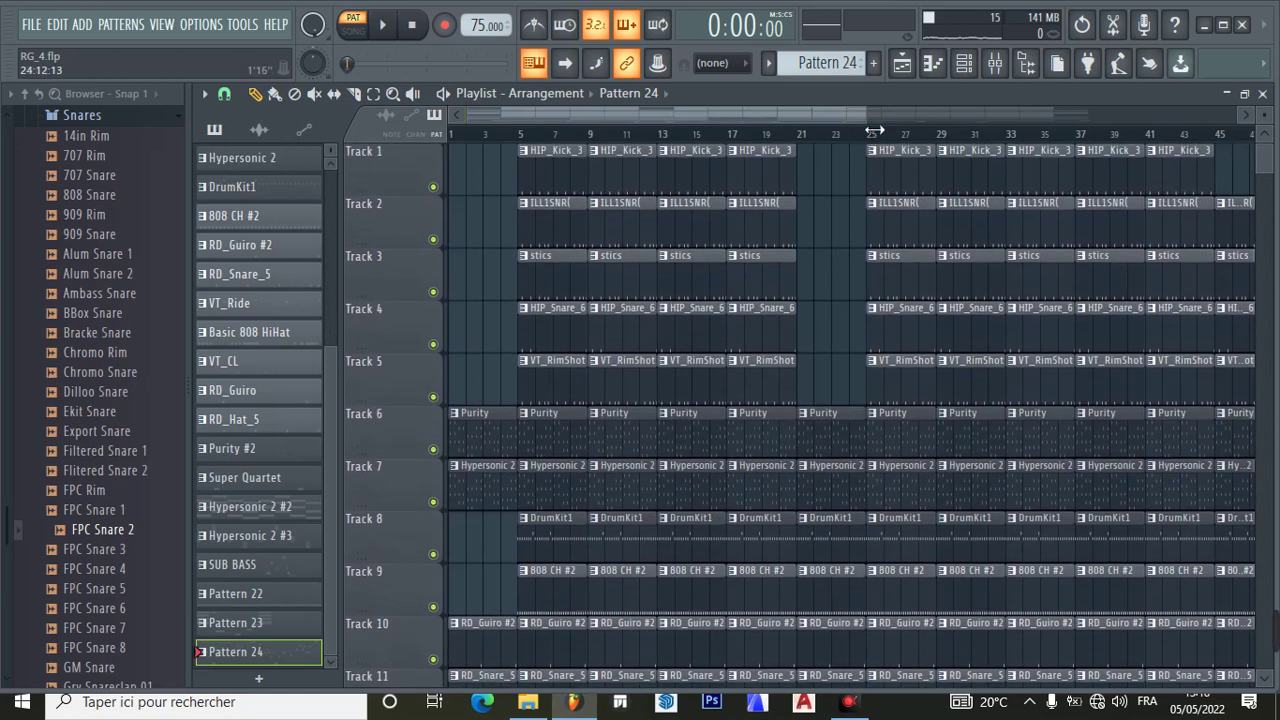
drag(874, 131, 876, 123)
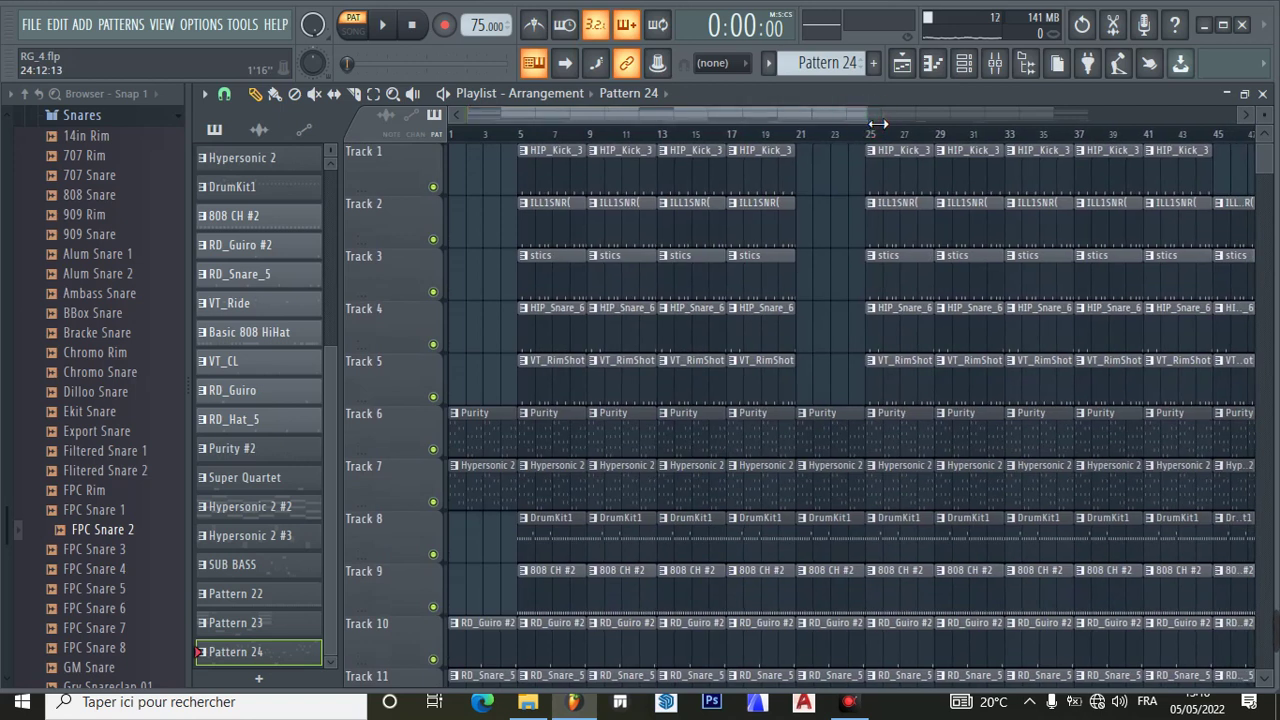
click(857, 116)
drag(876, 121, 966, 126)
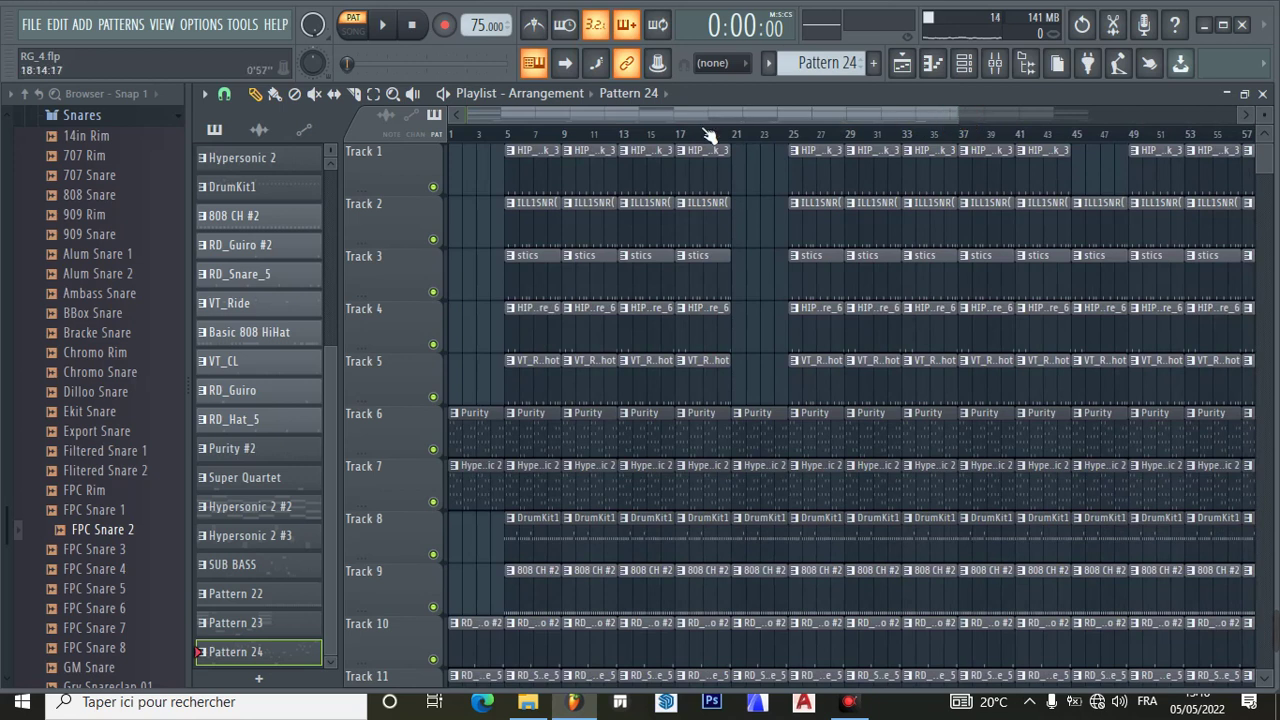
scroll(503, 250, down, 4)
scroll(503, 258, up, 4)
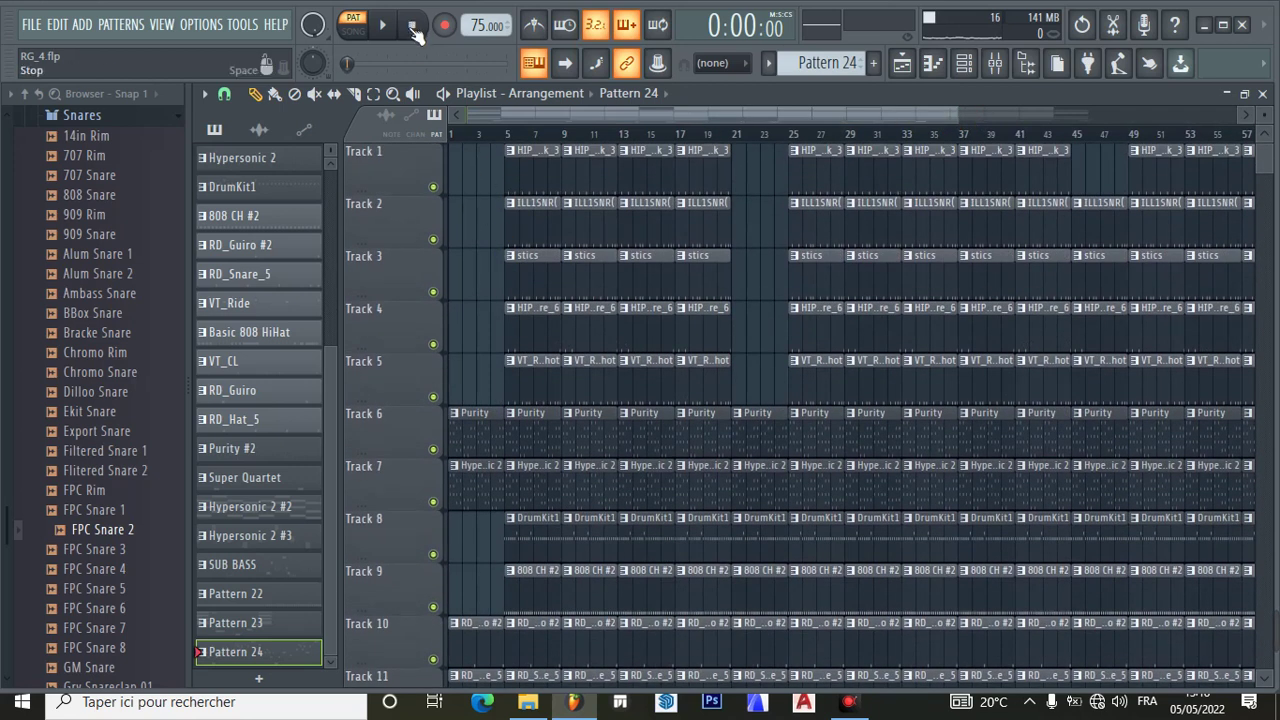
click(386, 28)
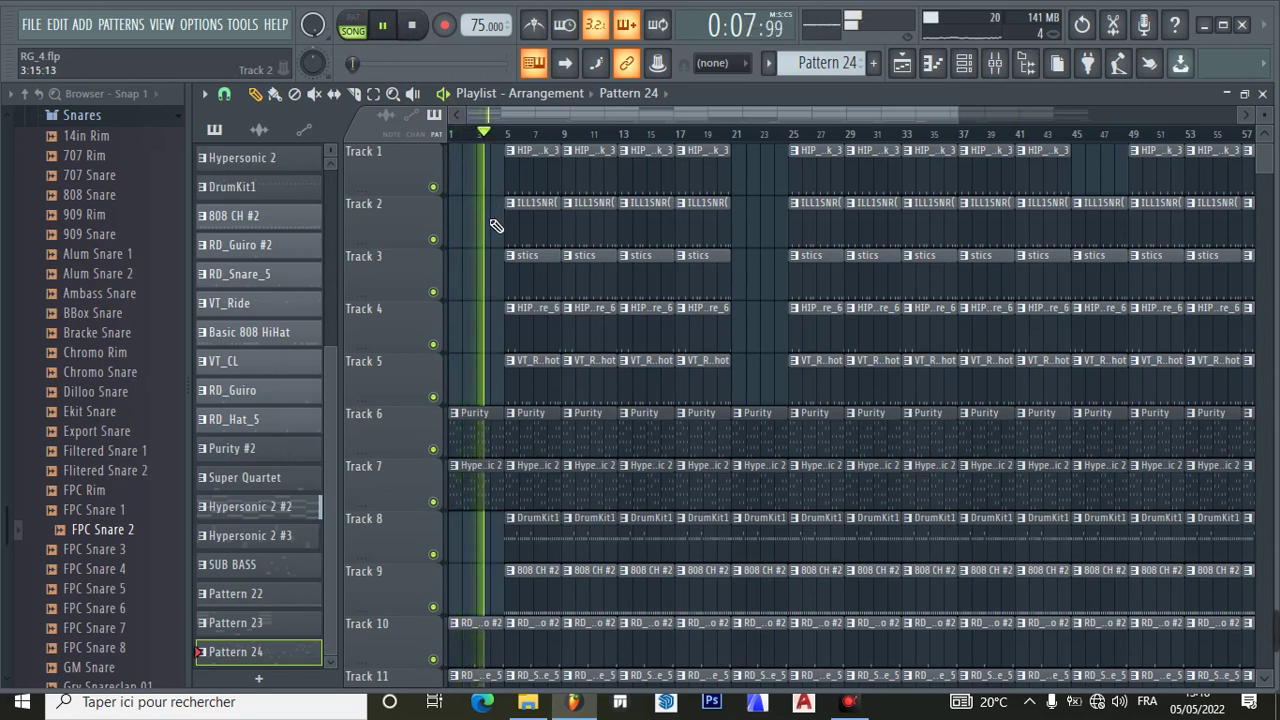
click(568, 65)
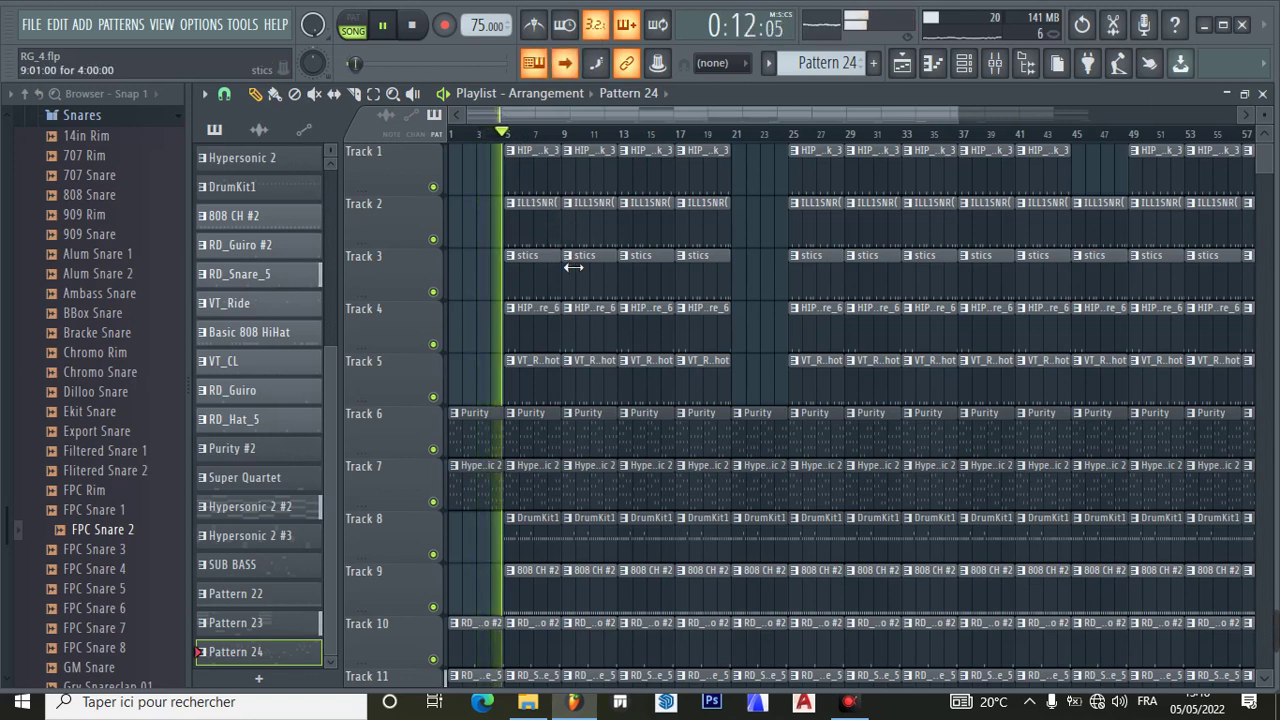
scroll(557, 349, down, 9)
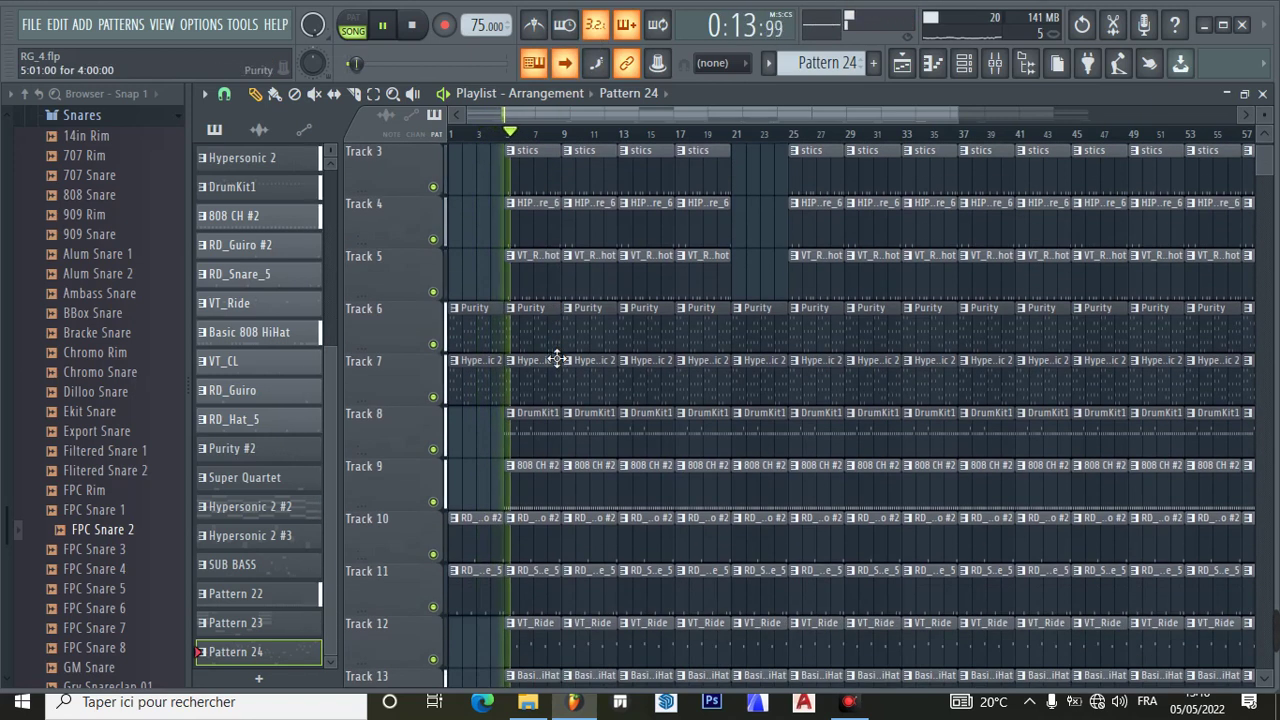
scroll(555, 361, down, 5)
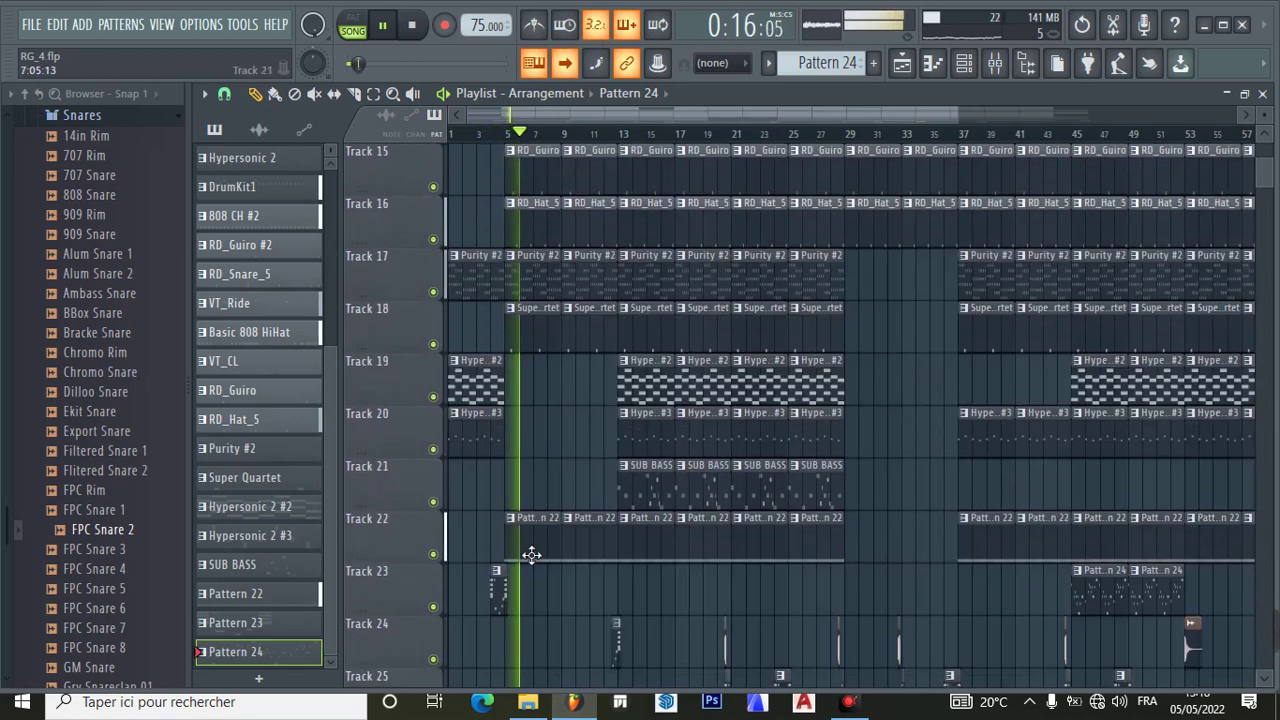
- Select Pattern 23 from its clip on Track 23, view its notes in the channel rack, and return to the playlist
click(500, 602)
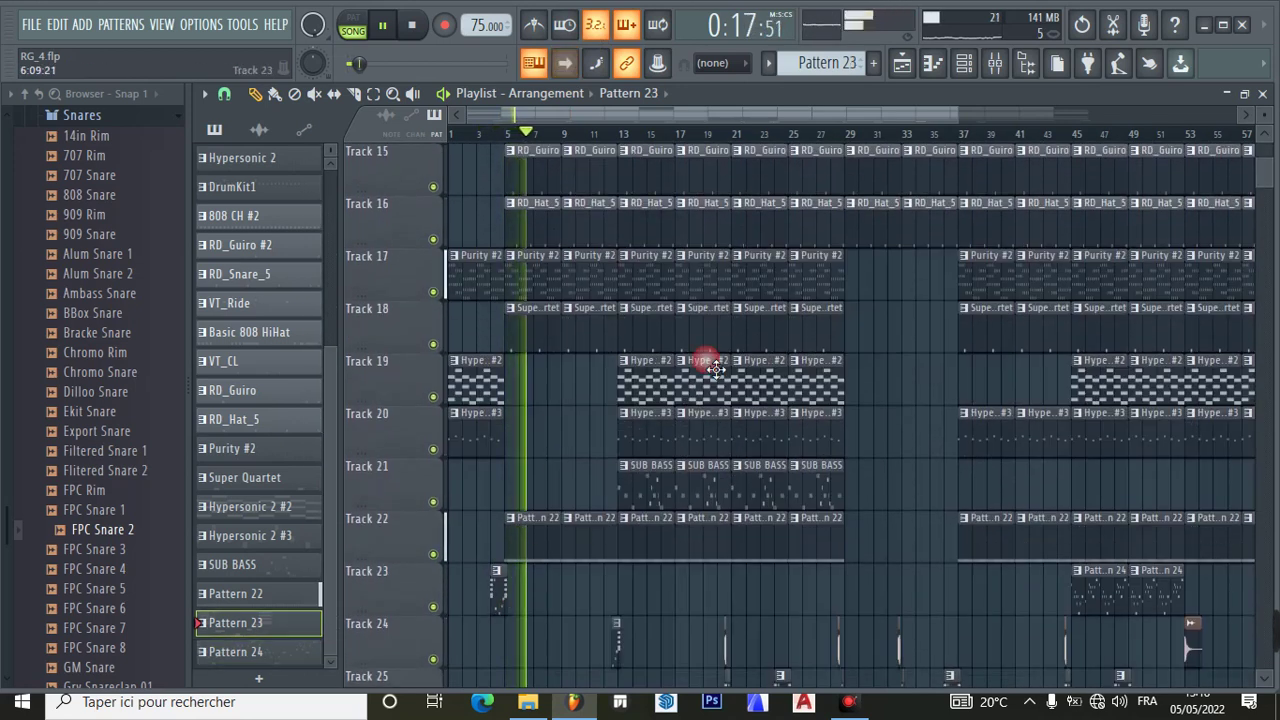
click(964, 66)
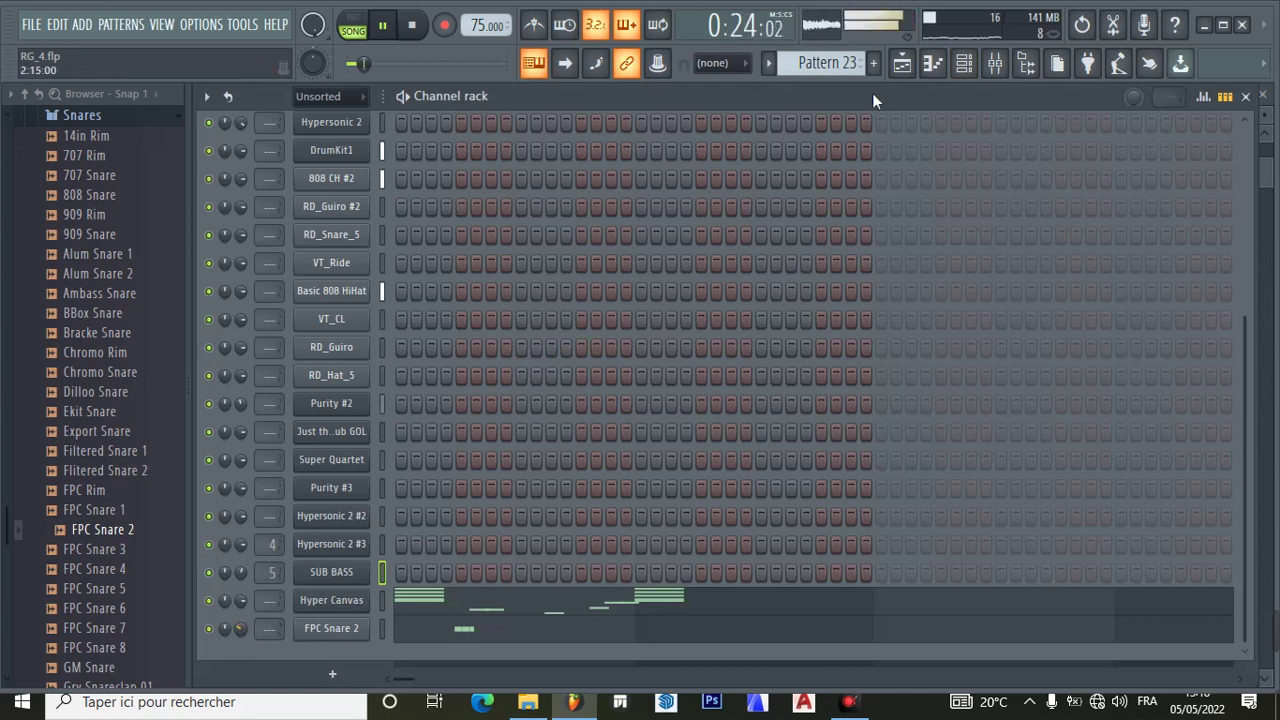
click(903, 66)
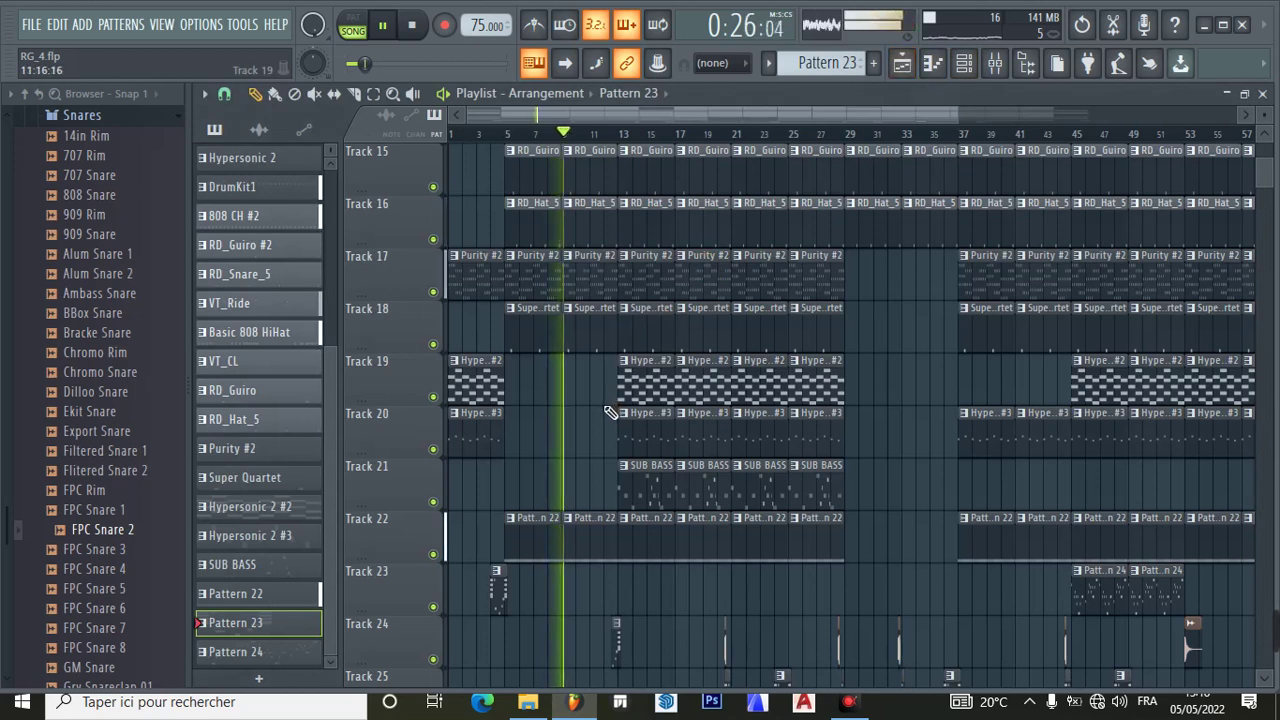
- Open the Super Quartet instrument from its playlist pattern, choose the piano preset 001 St.Concert for channel 01, and return to the playlist
click(544, 339)
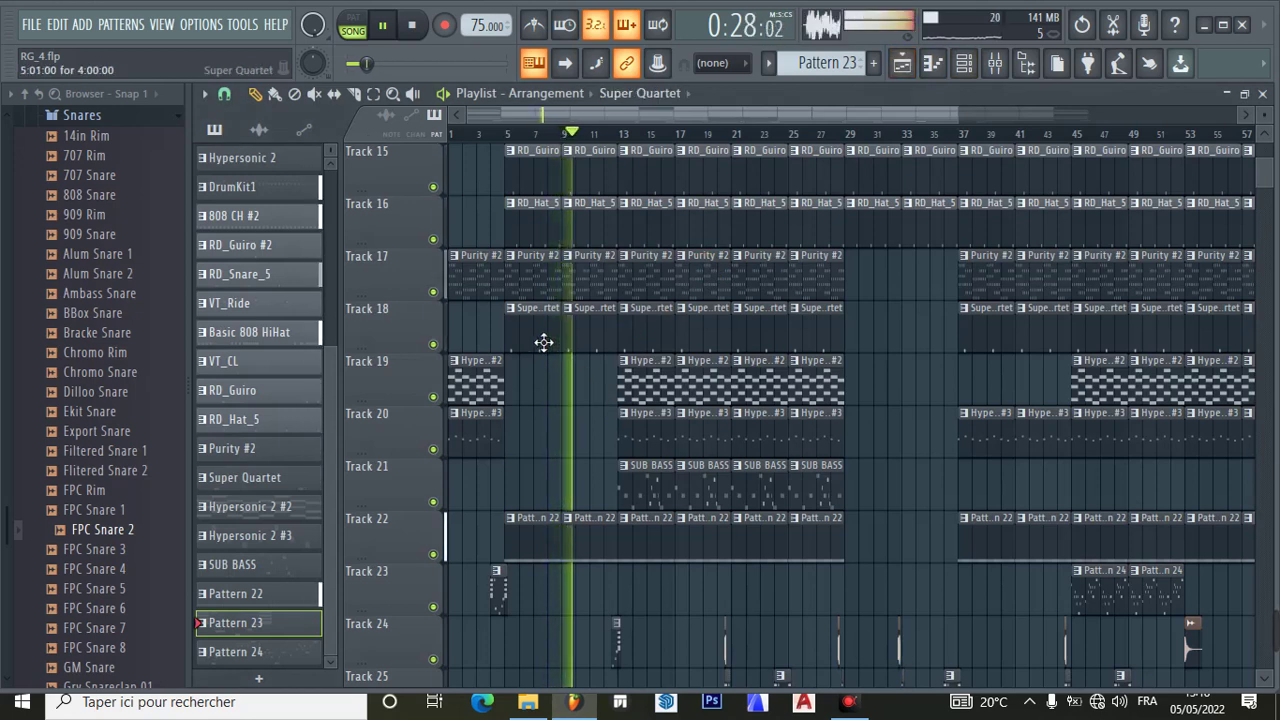
click(964, 63)
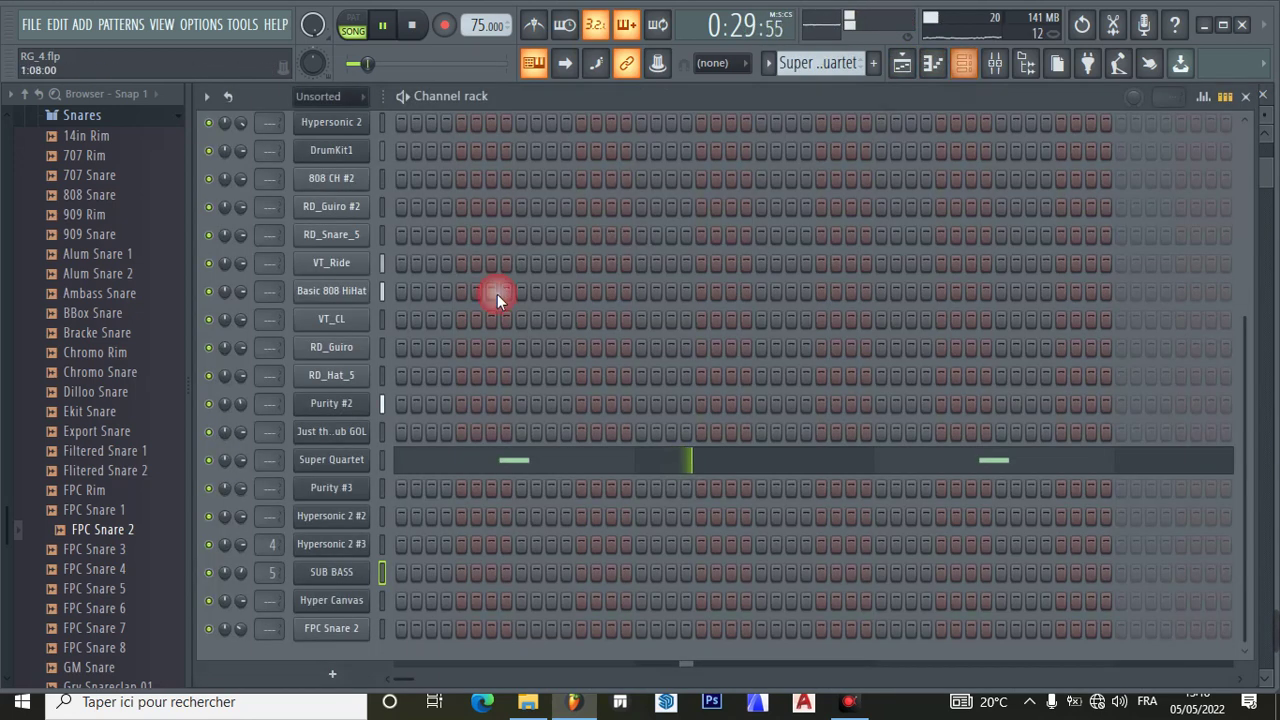
click(345, 462)
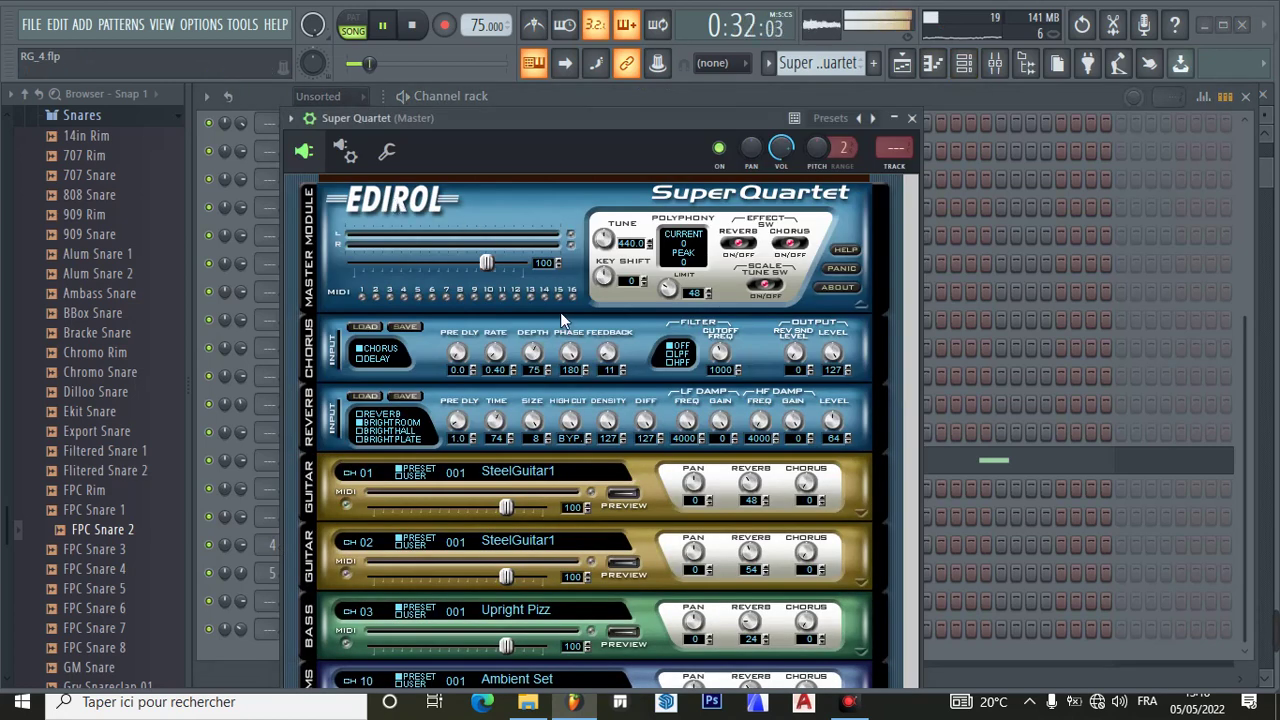
click(590, 478)
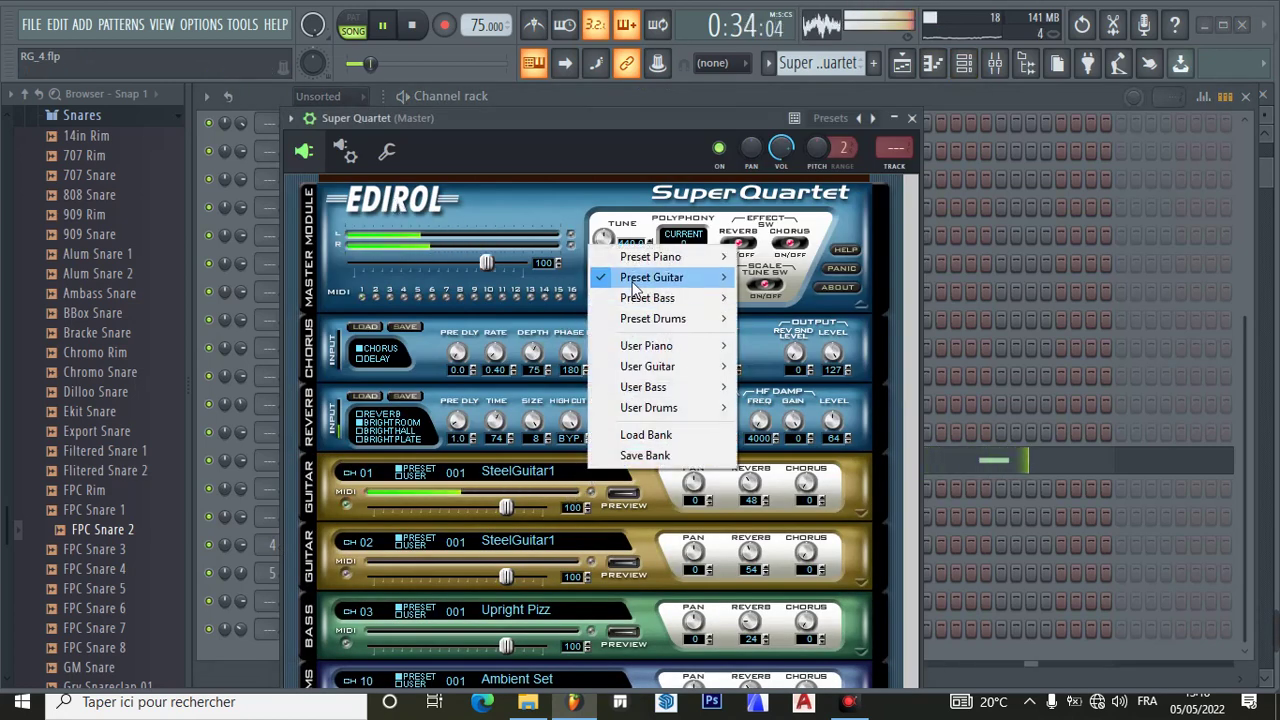
mouse_move(660, 257)
click(797, 150)
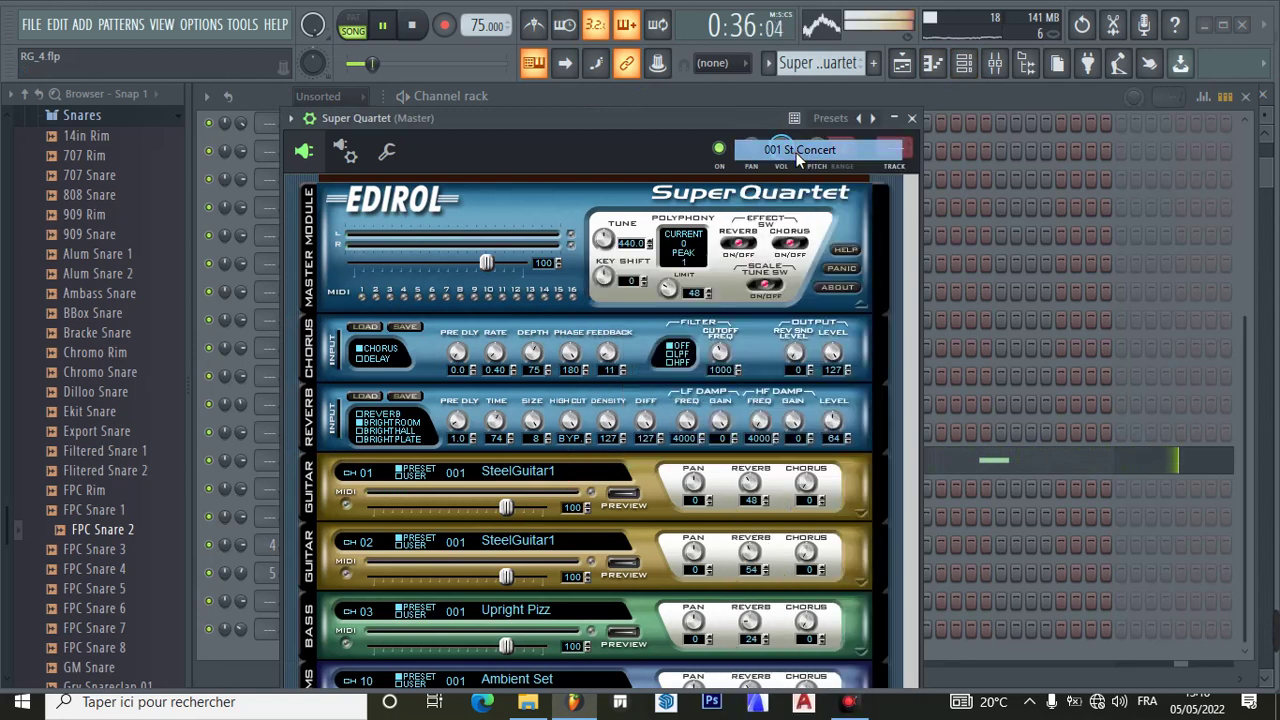
click(901, 66)
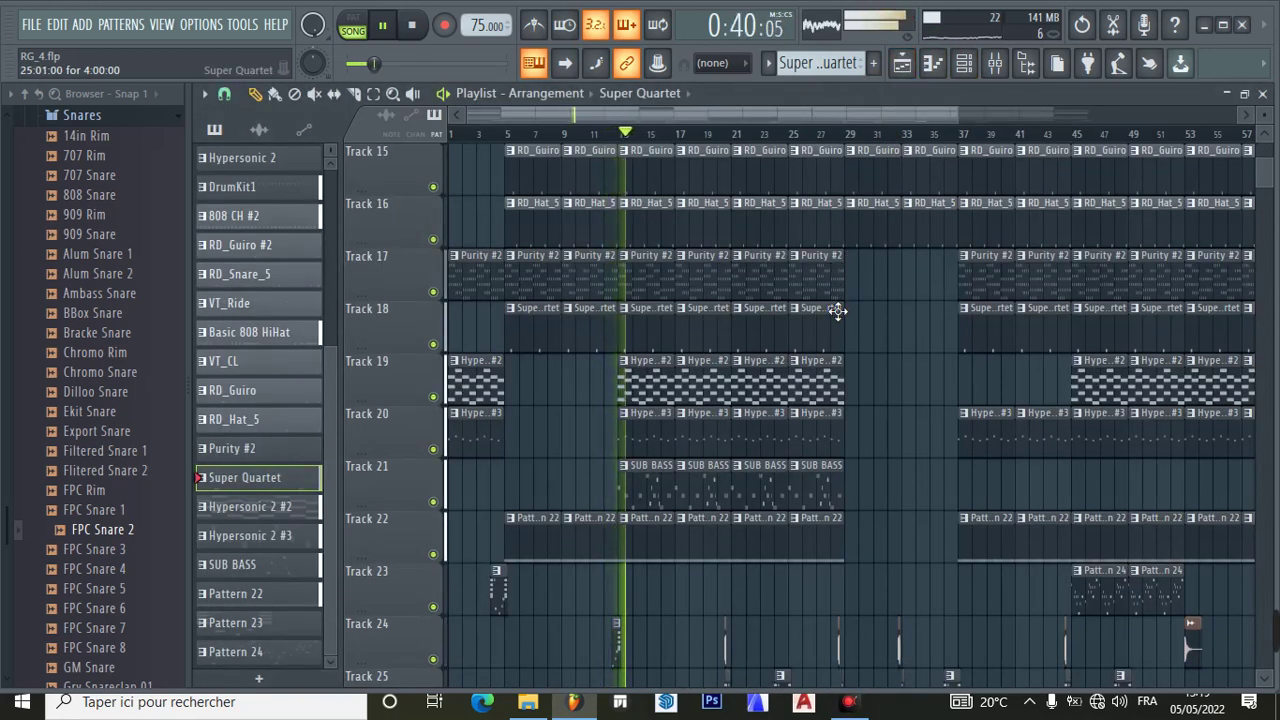
- Look over the first playlist tracks during playback with auto-scrolling on, and check the Super Quartet pattern in the channel rack
scroll(836, 311, up, 10)
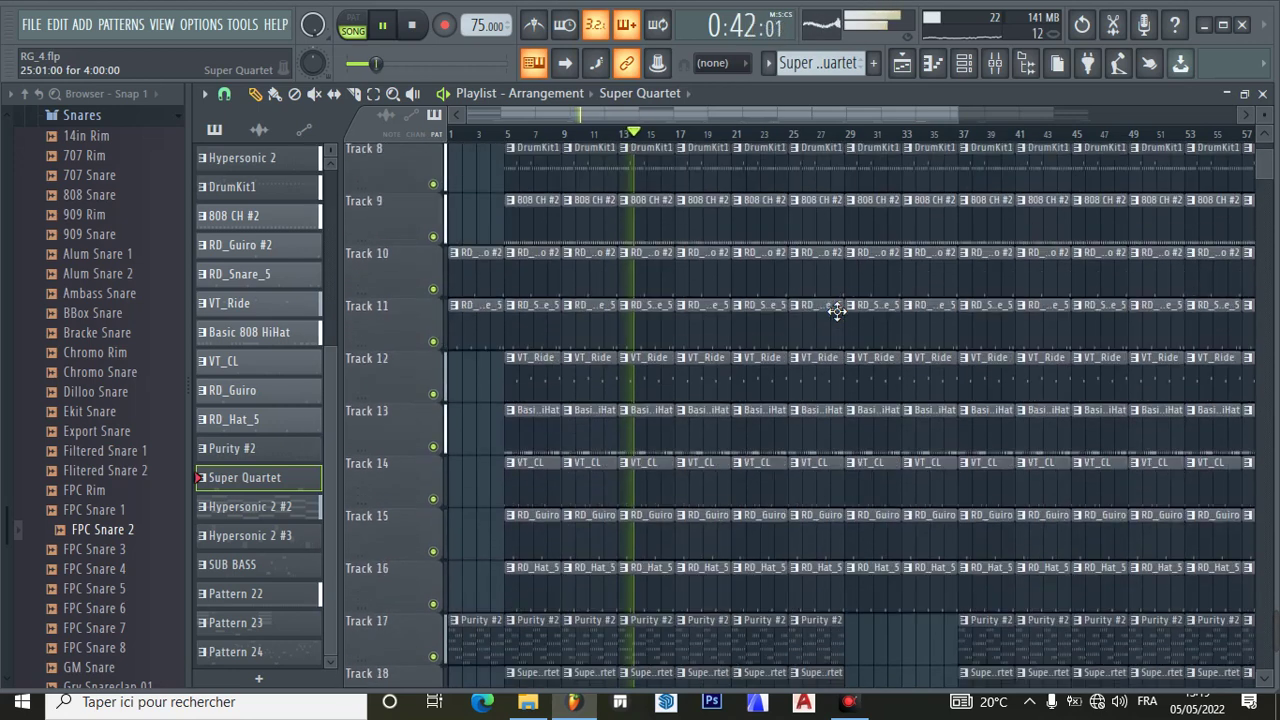
scroll(836, 311, up, 2)
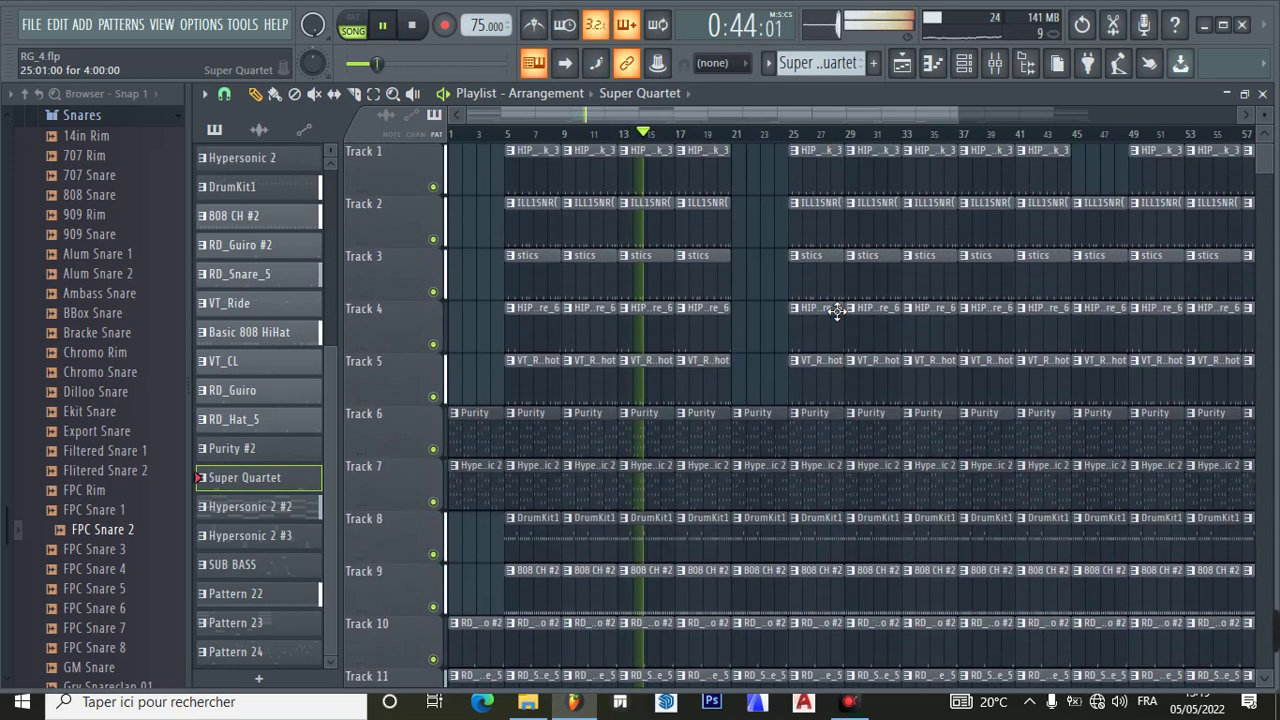
click(565, 63)
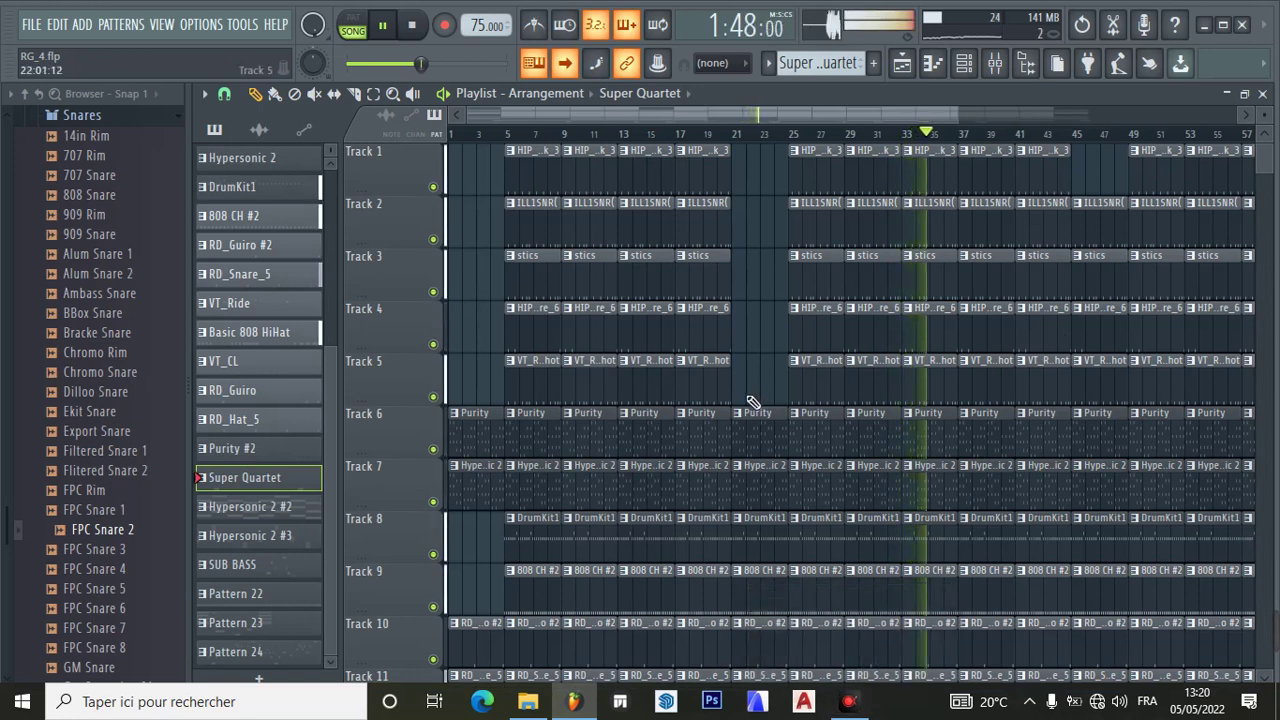
scroll(811, 451, down, 1)
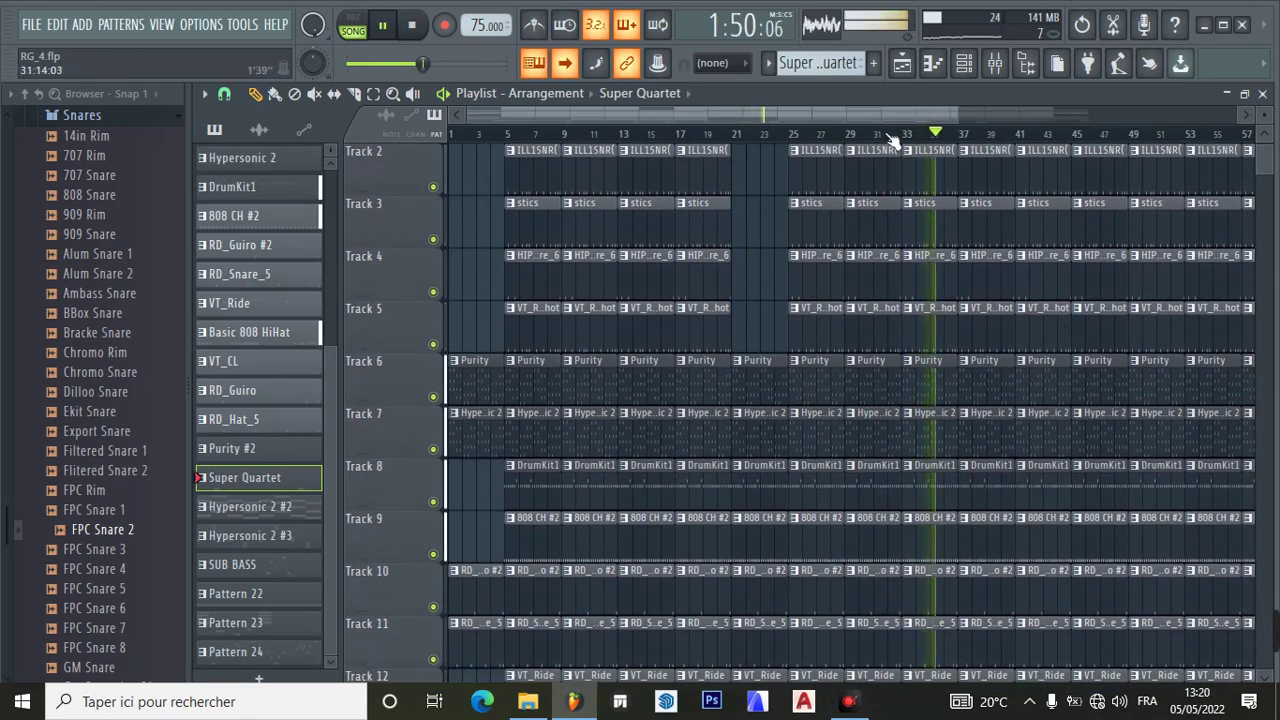
click(963, 63)
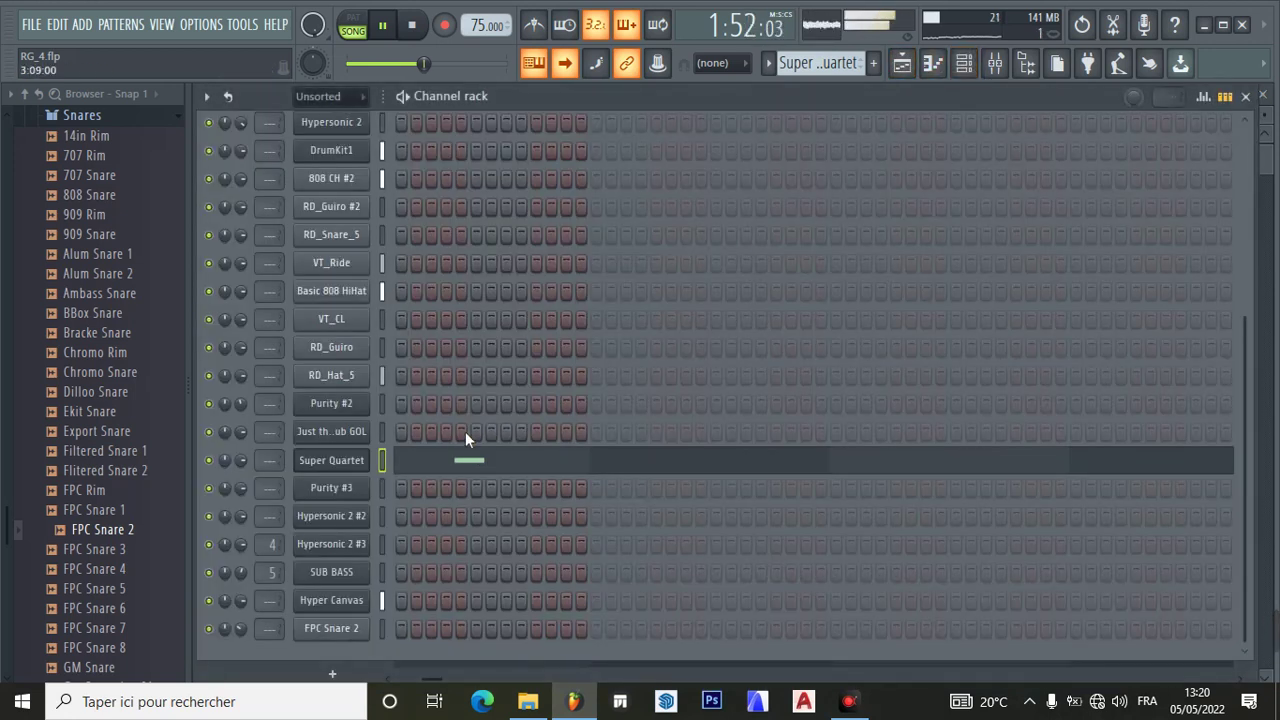
click(902, 65)
- Select the Pattern 23 clip on Track 25, open it in the channel rack, and audition snare samples including Flitered Snare 2
scroll(752, 374, down, 13)
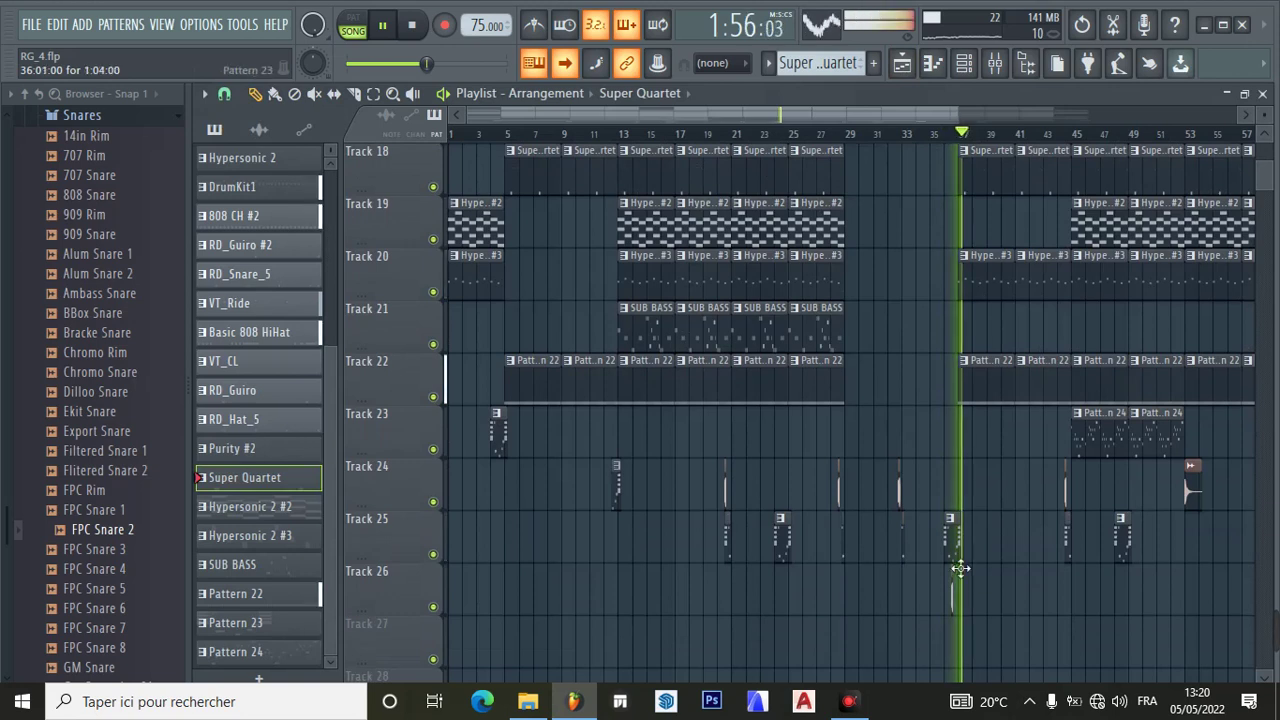
click(960, 558)
click(965, 67)
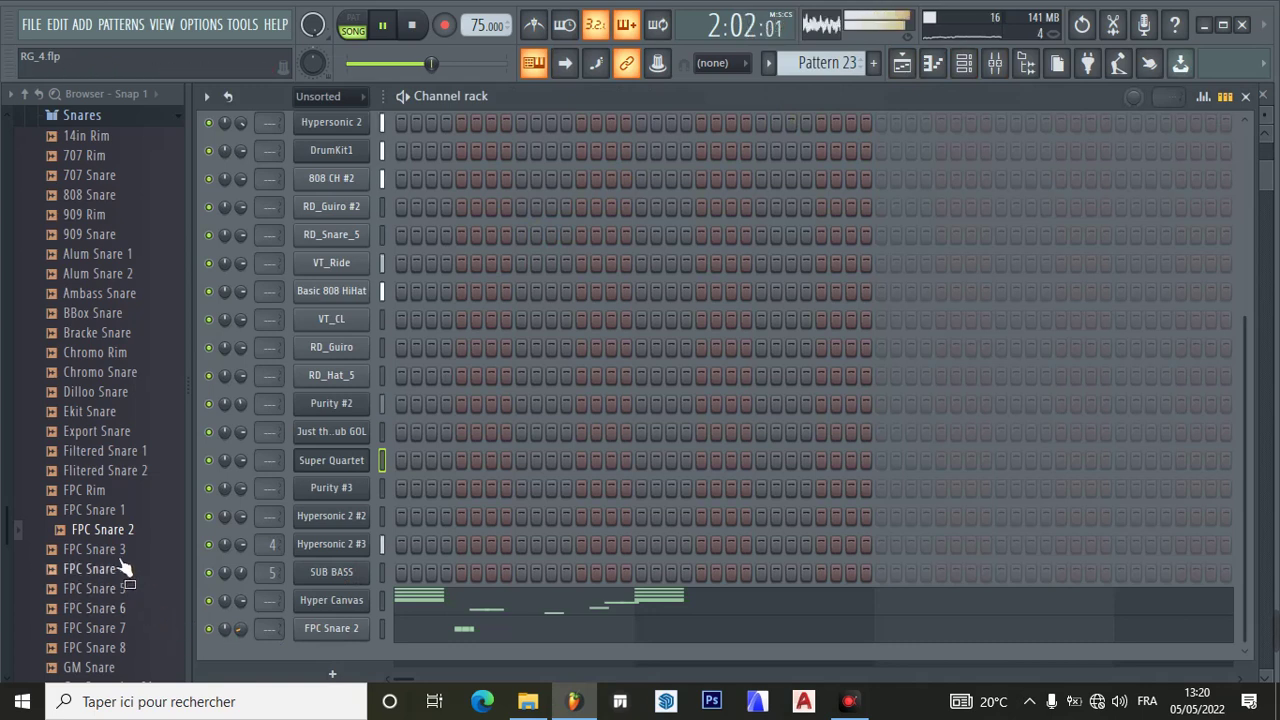
drag(108, 550, 639, 268)
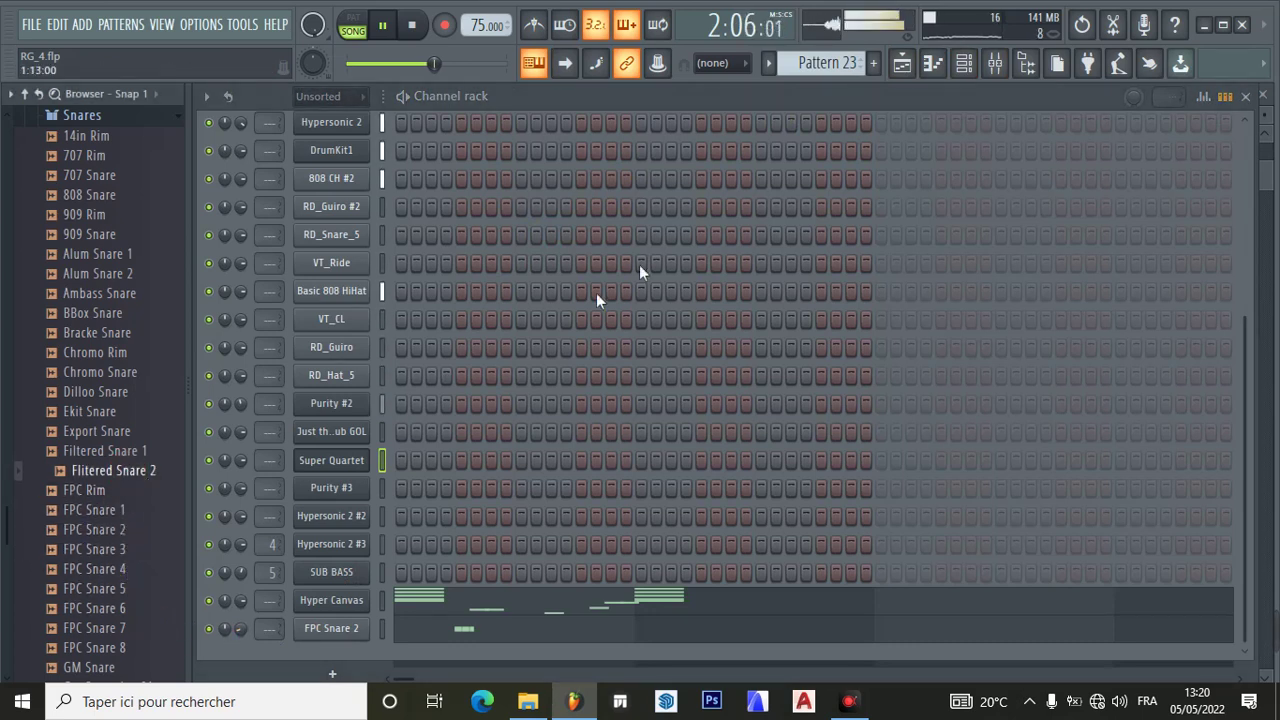
click(902, 64)
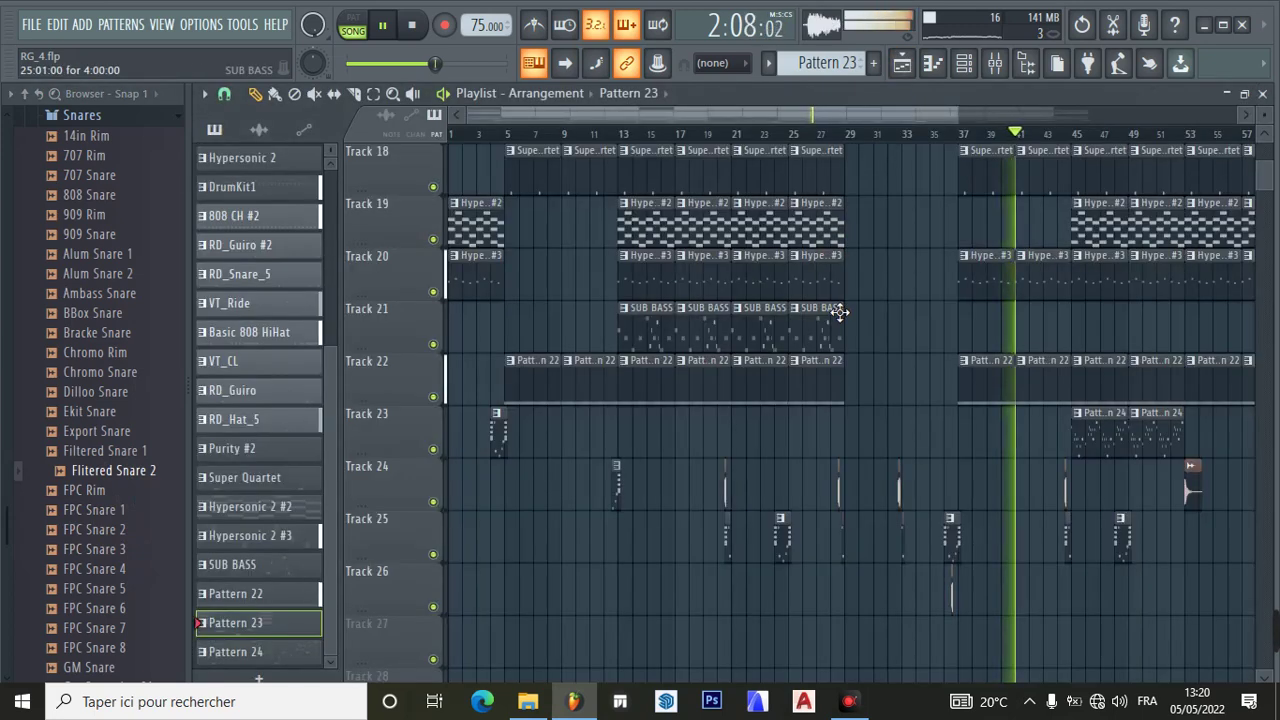
- Play the song to the end of the arrangement with auto-scrolling on, and stop playback
scroll(857, 281, up, 5)
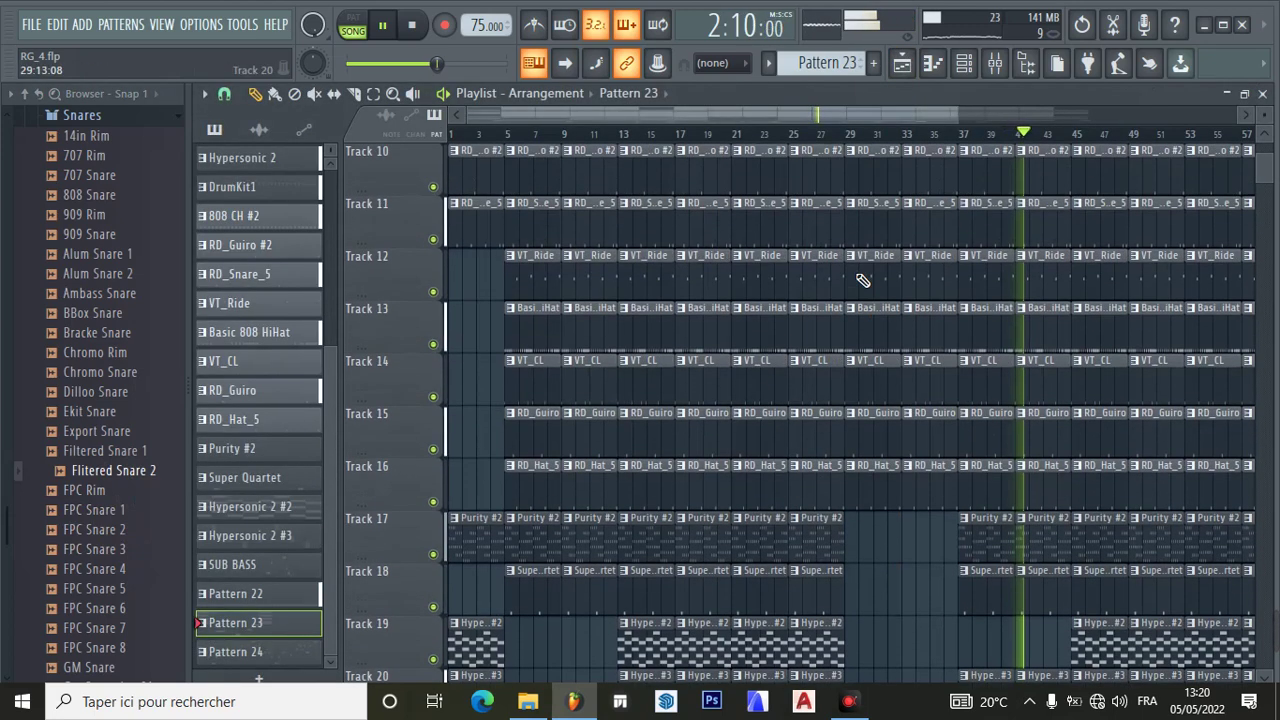
scroll(870, 284, down, 1)
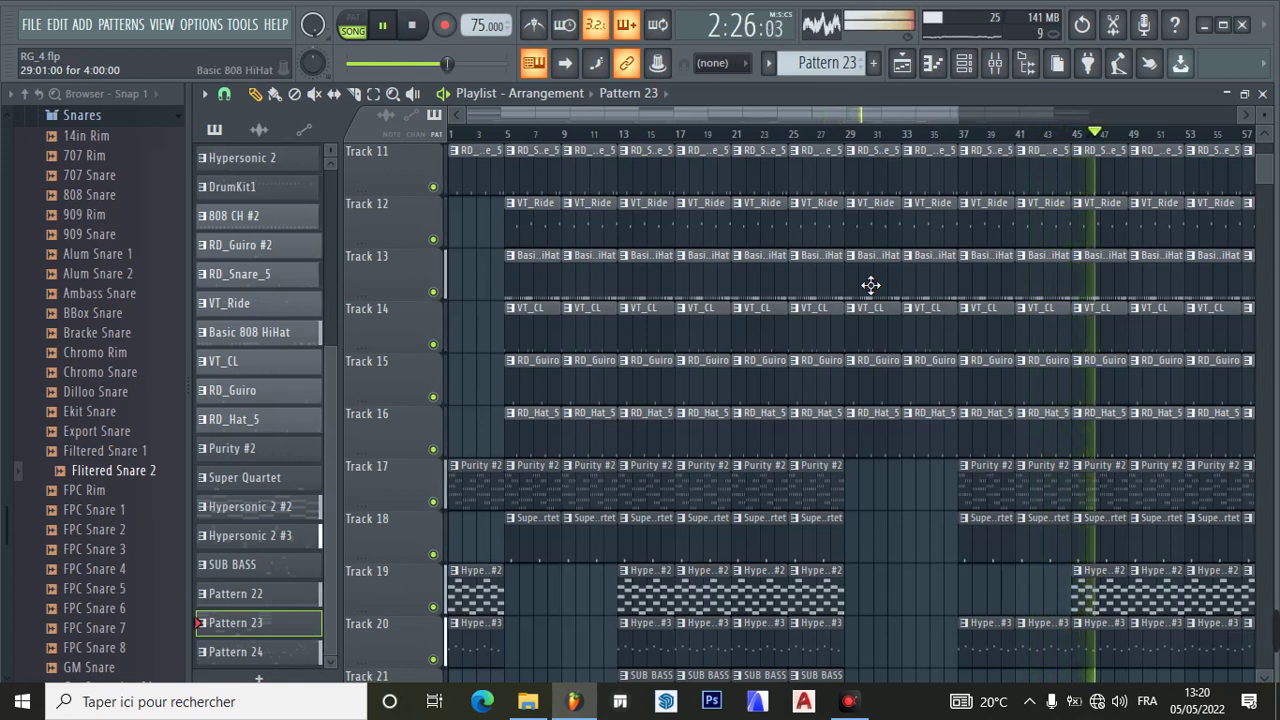
click(565, 63)
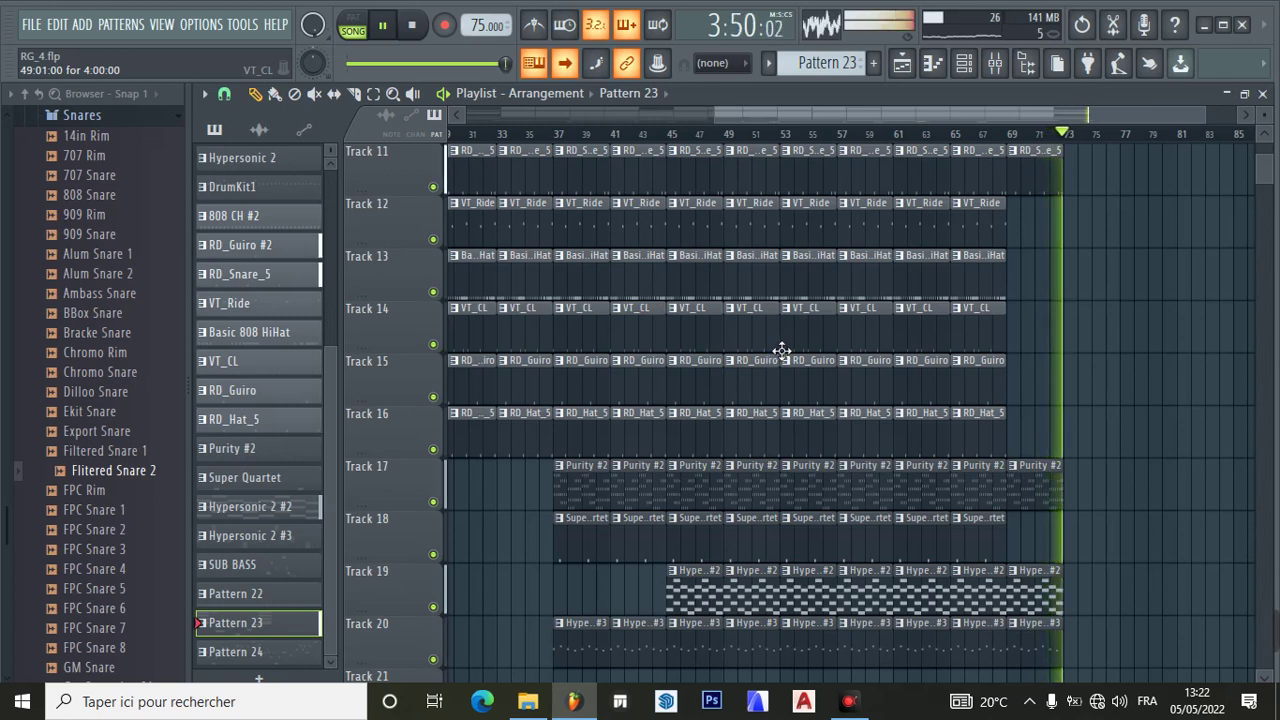
key(space)
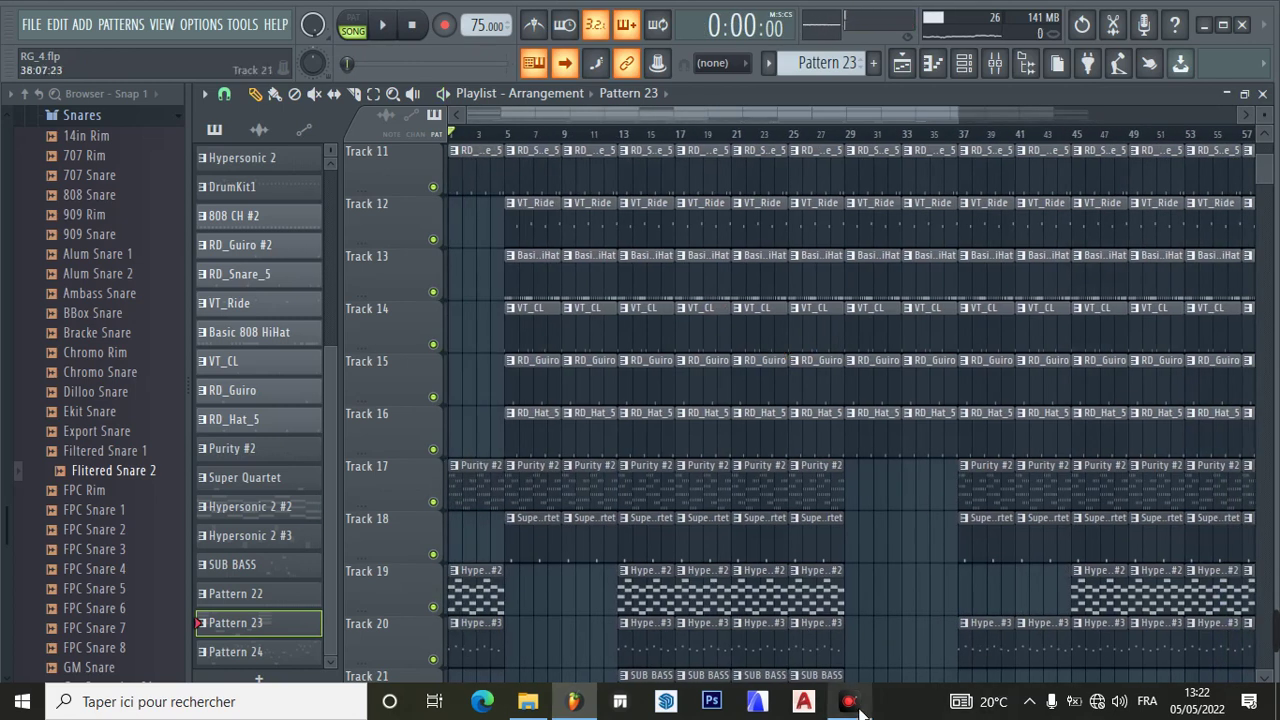